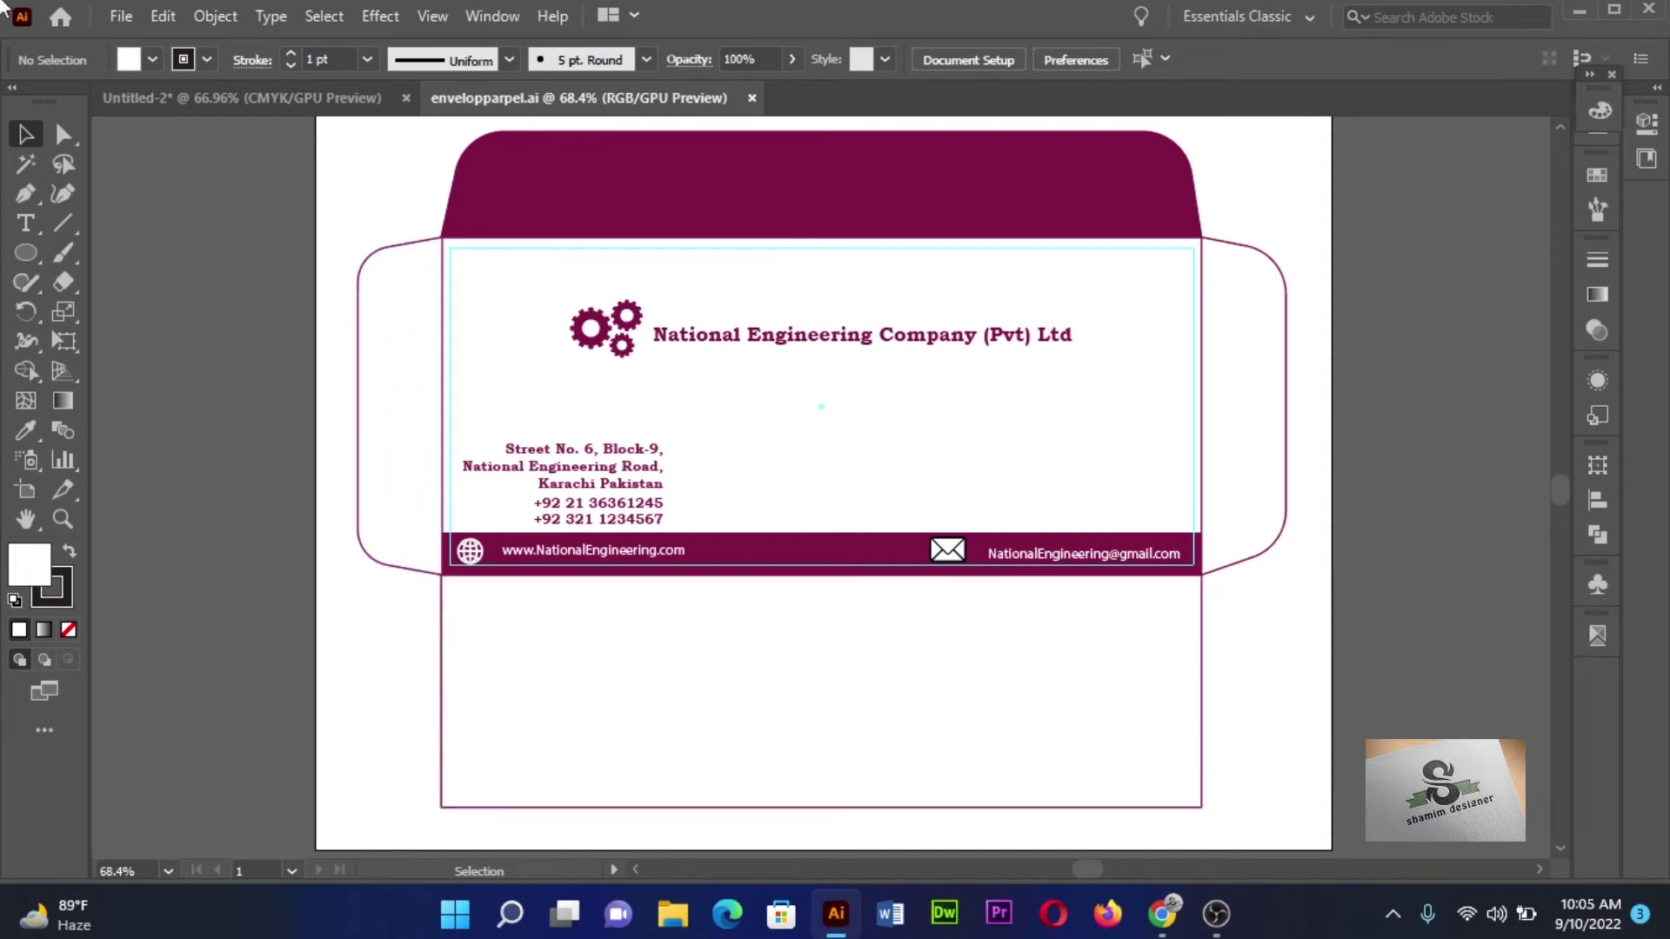
# - Create a new Letter landscape document, 11 × 8.5 in, in CMYK colour
pyautogui.click(120, 17)
pyautogui.click(130, 52)
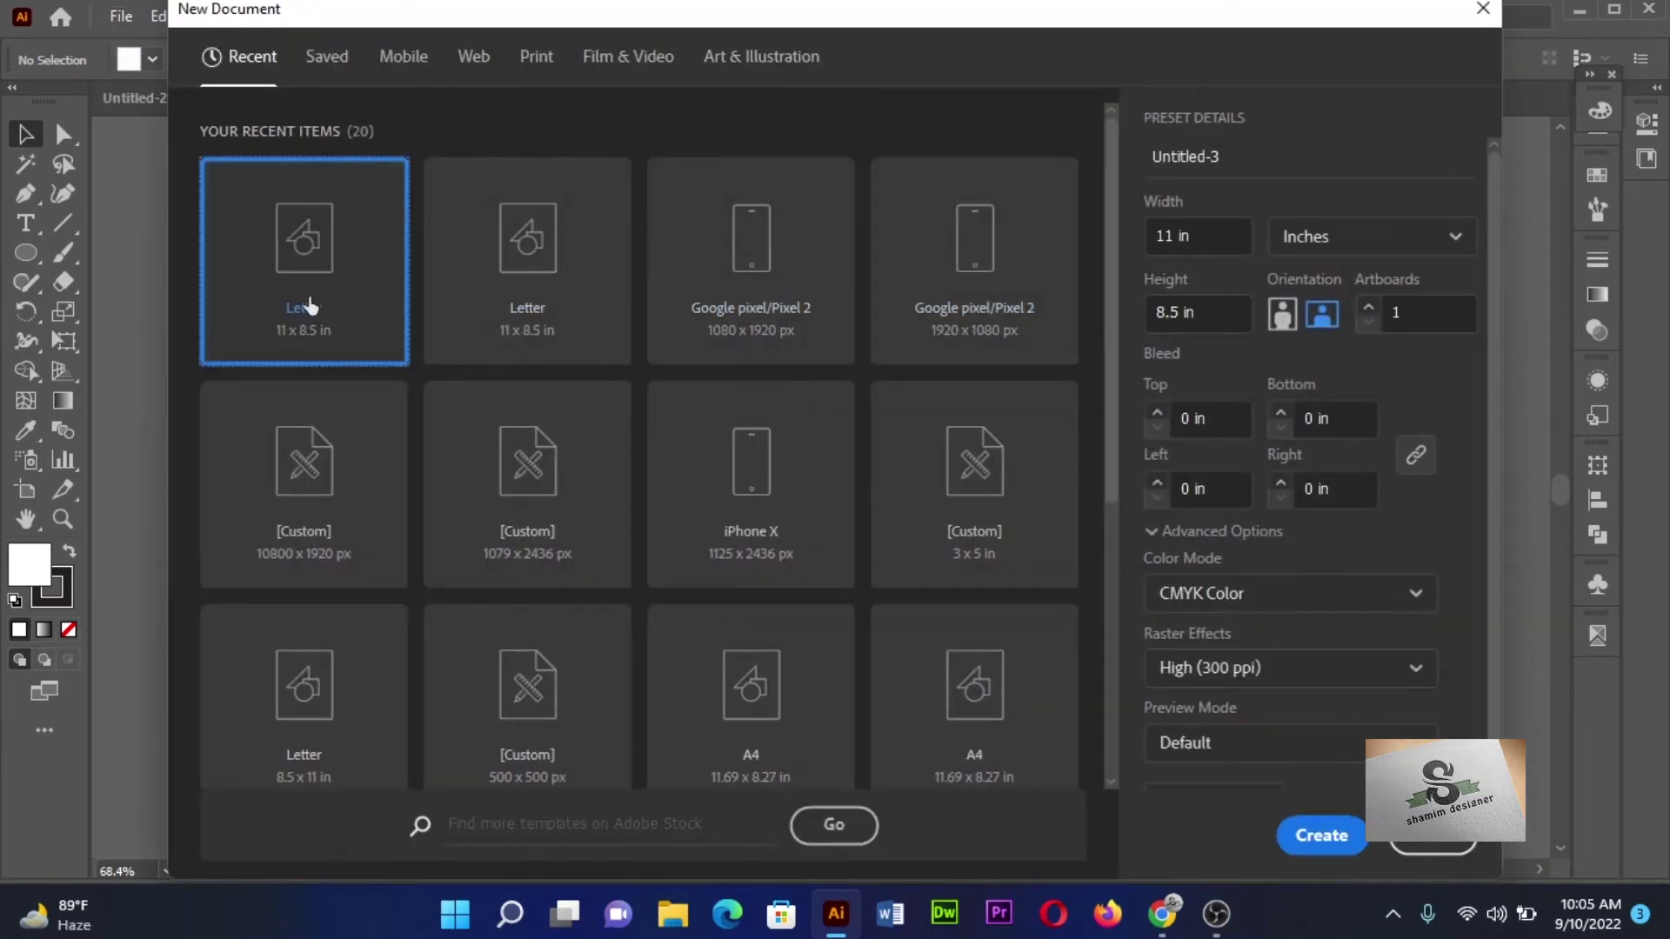
pyautogui.click(1320, 318)
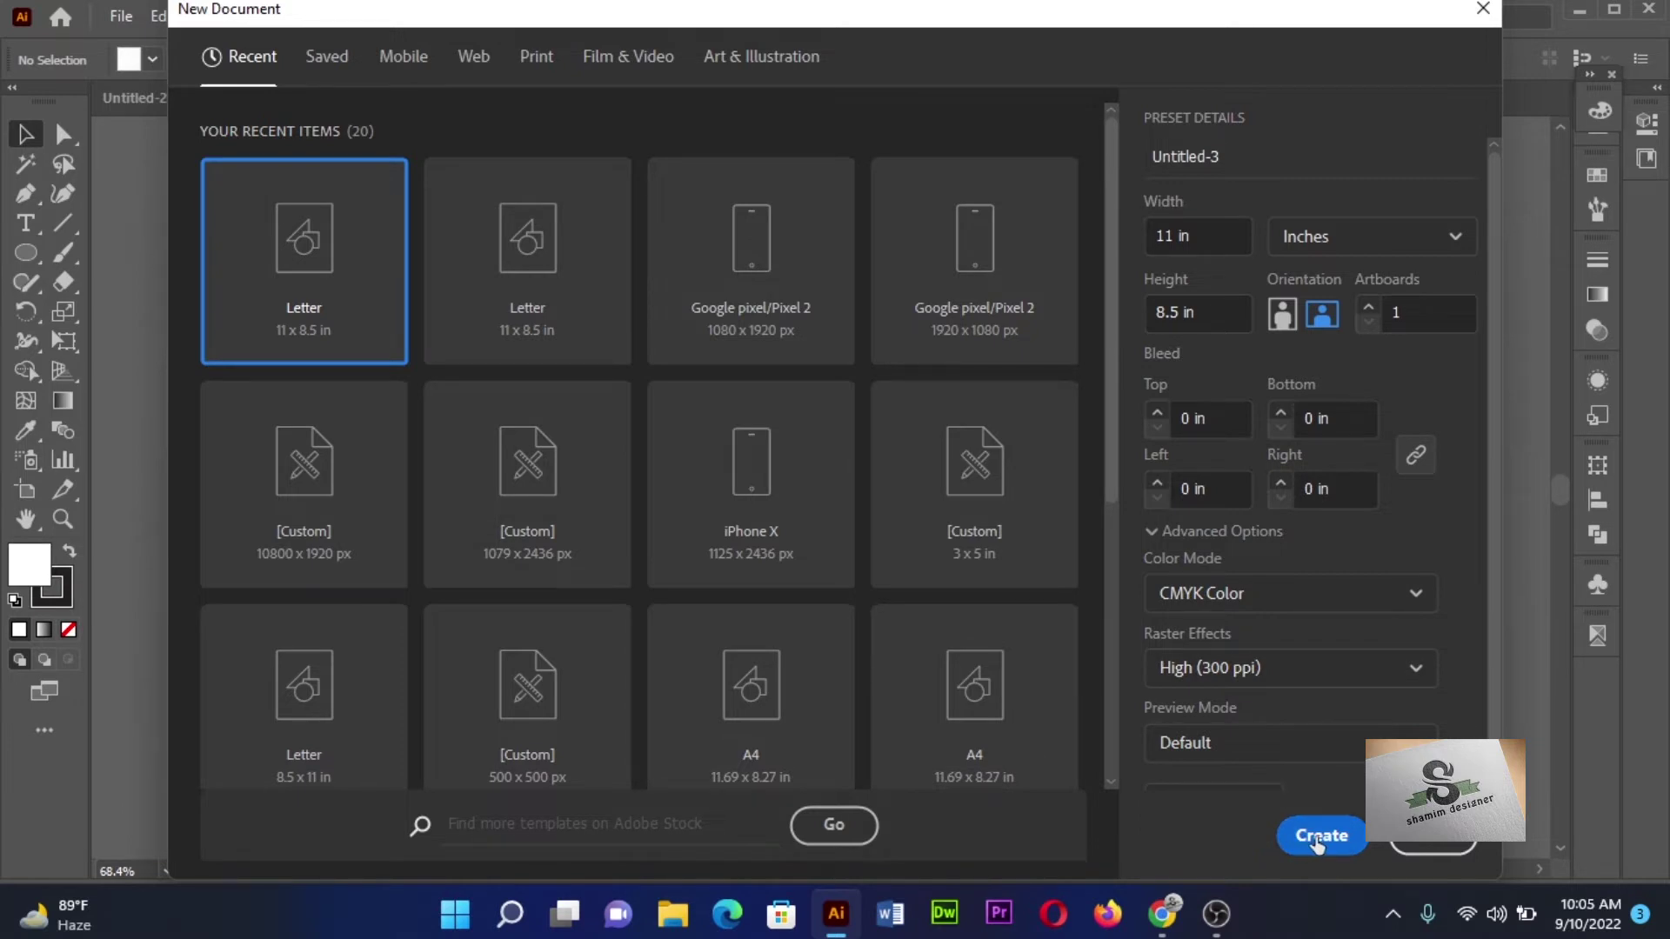
pyautogui.click(1317, 842)
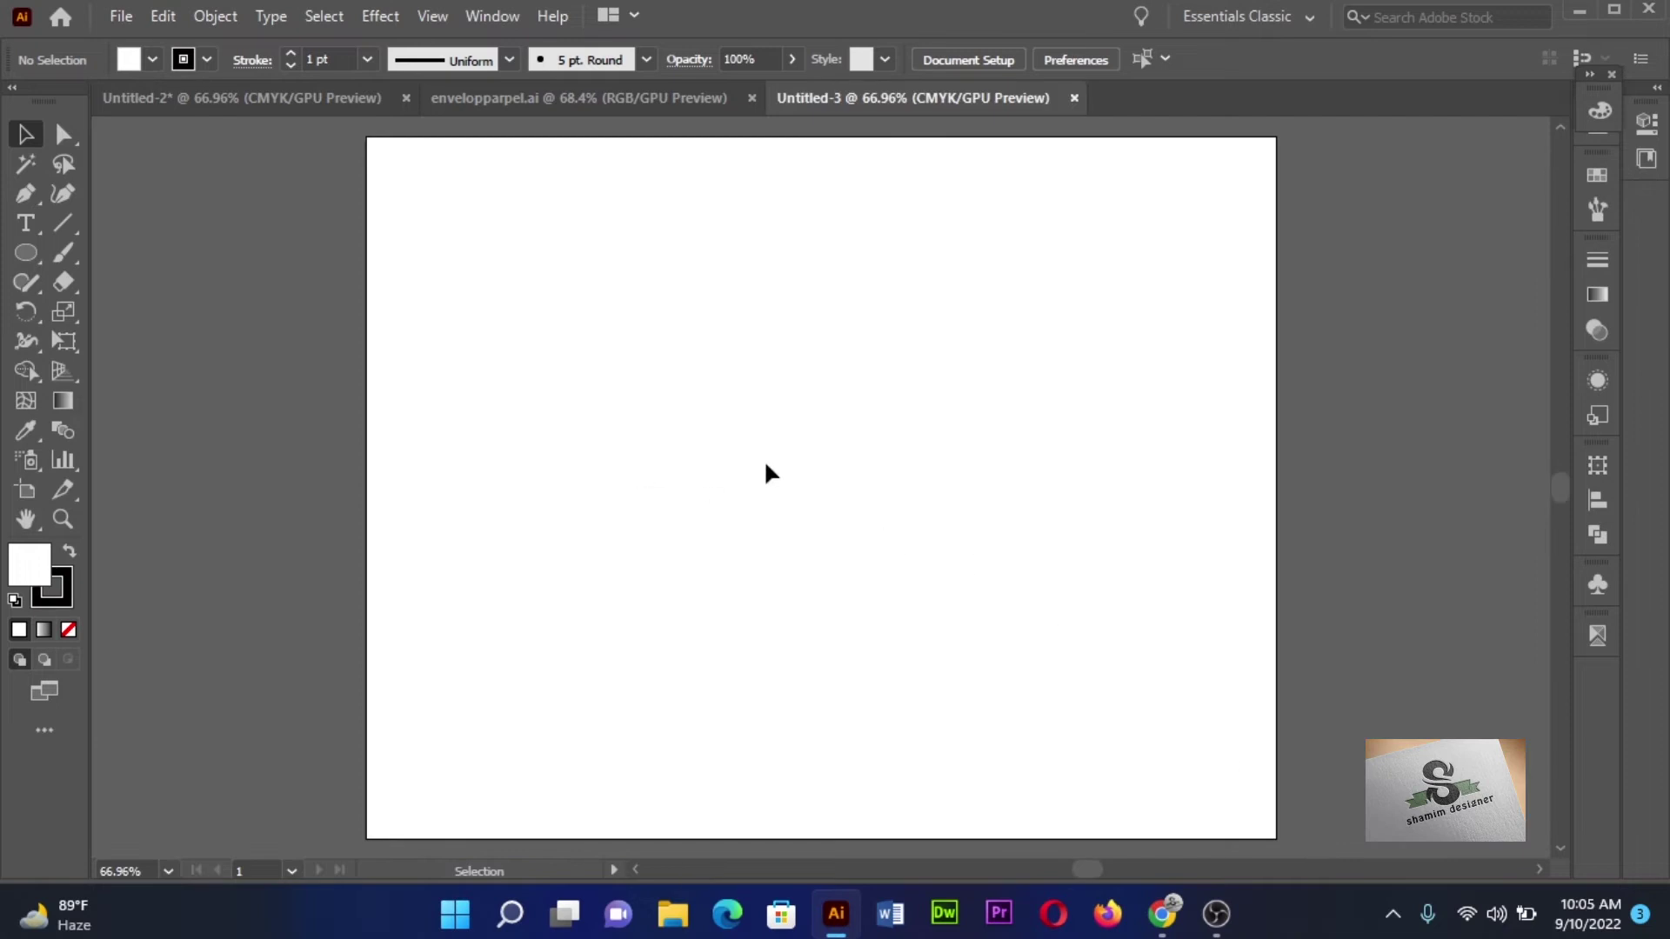
# - Pick the Rectangle Tool, draw a test rectangle, then delete it
pyautogui.click(28, 257)
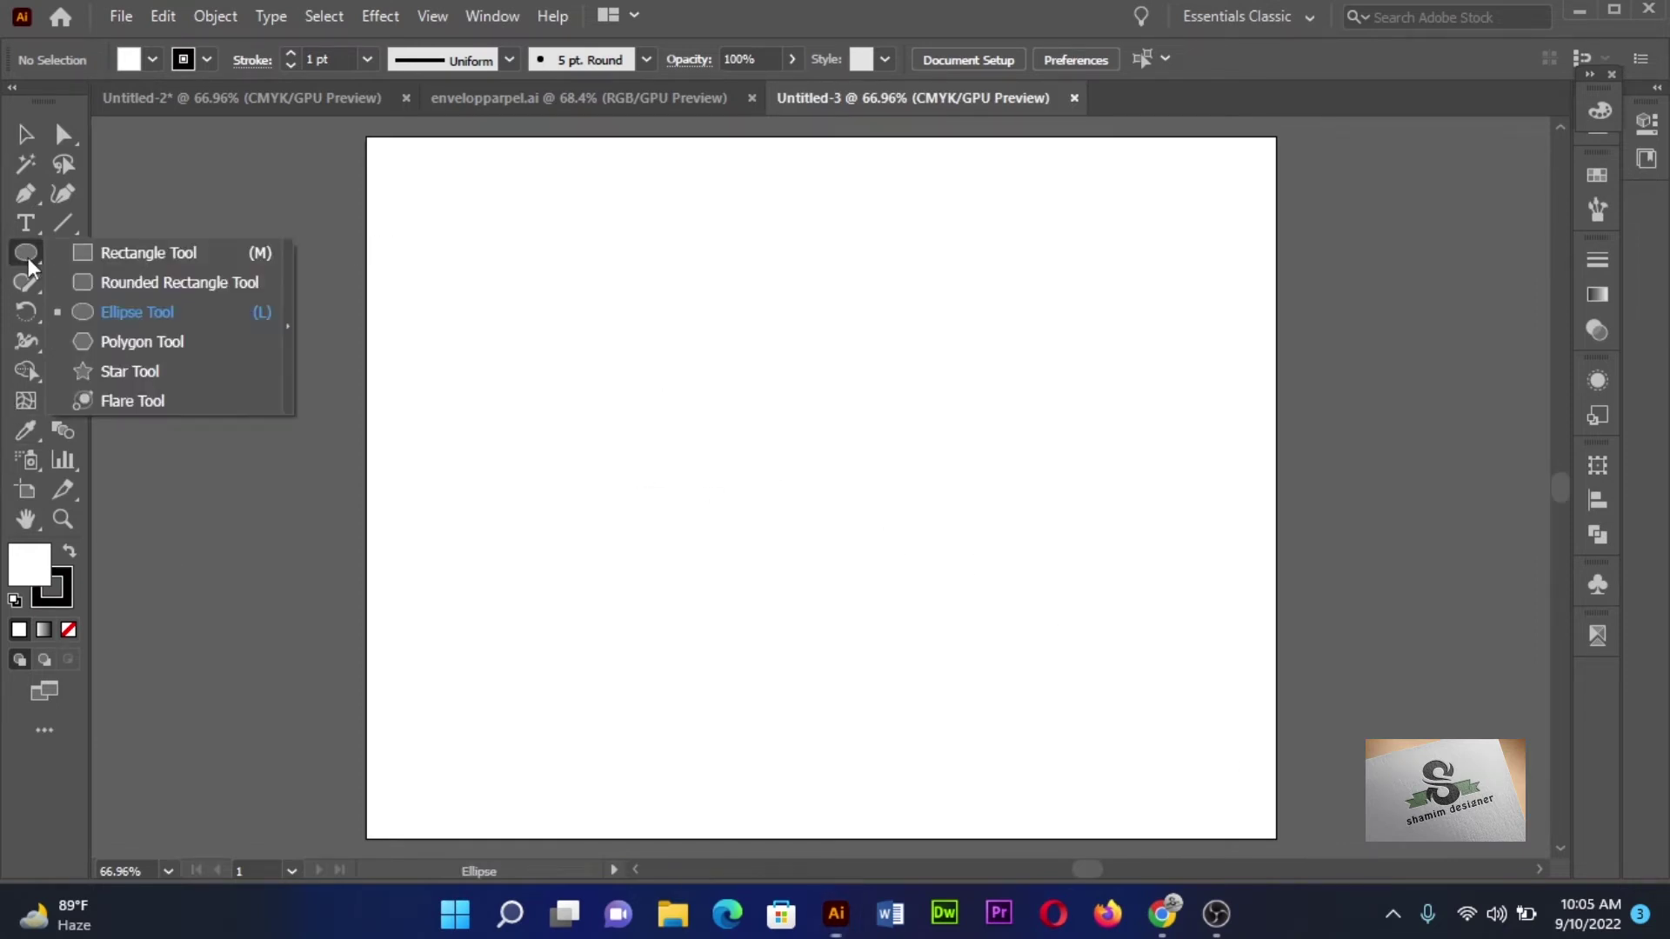
pyautogui.click(102, 258)
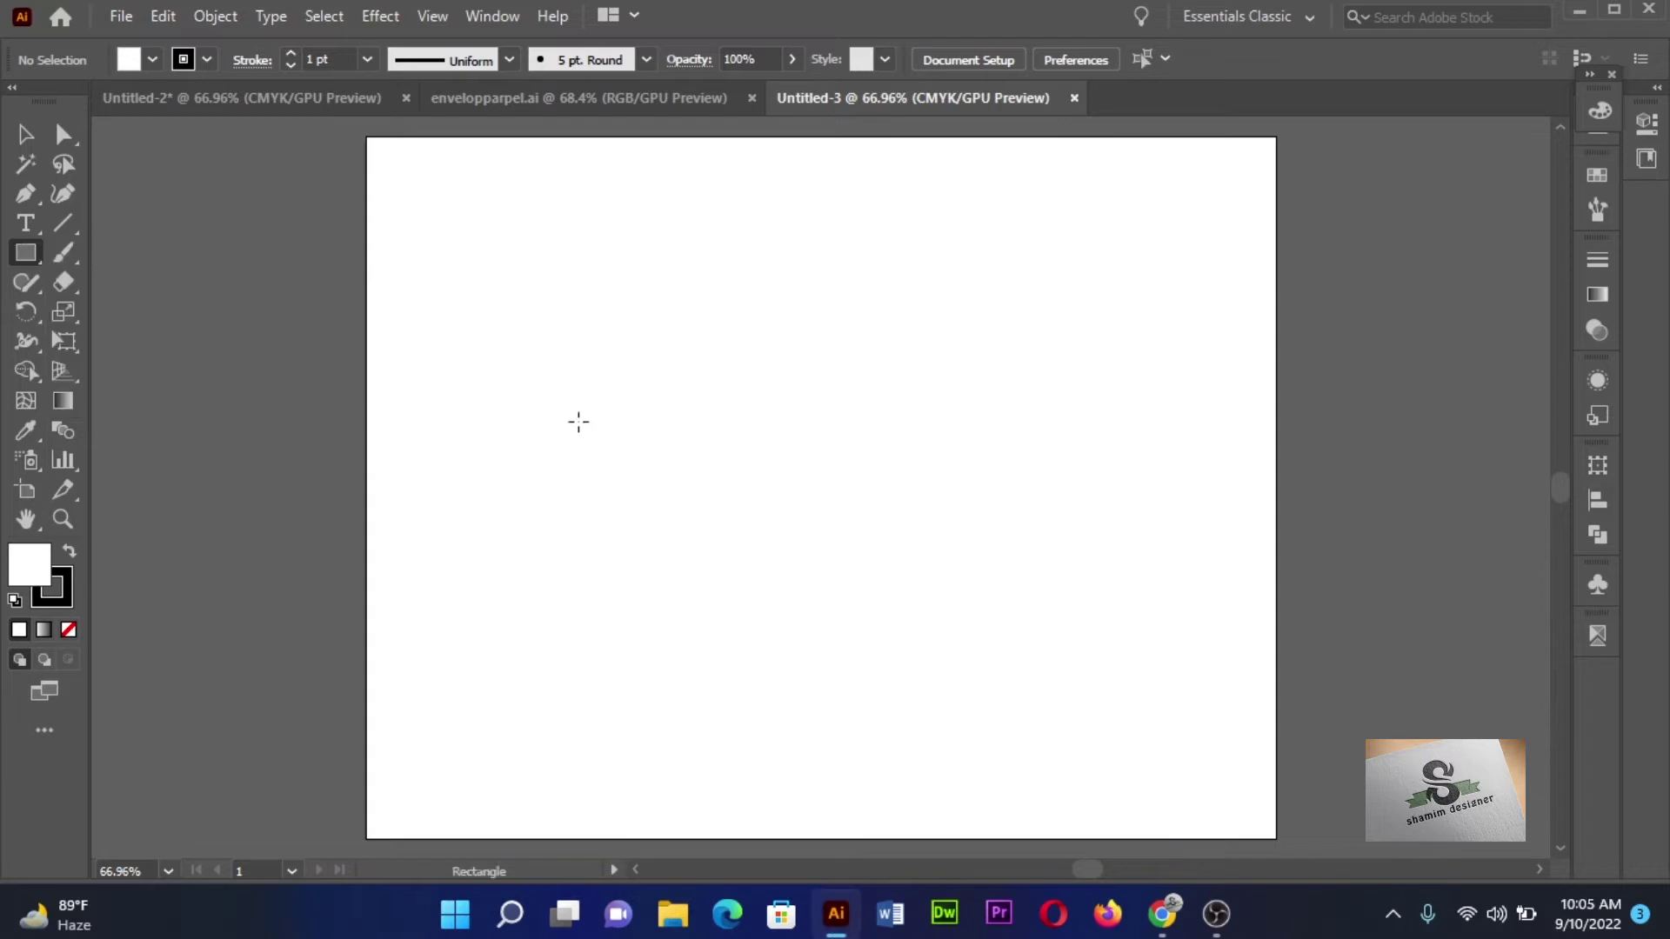
pyautogui.click(631, 419)
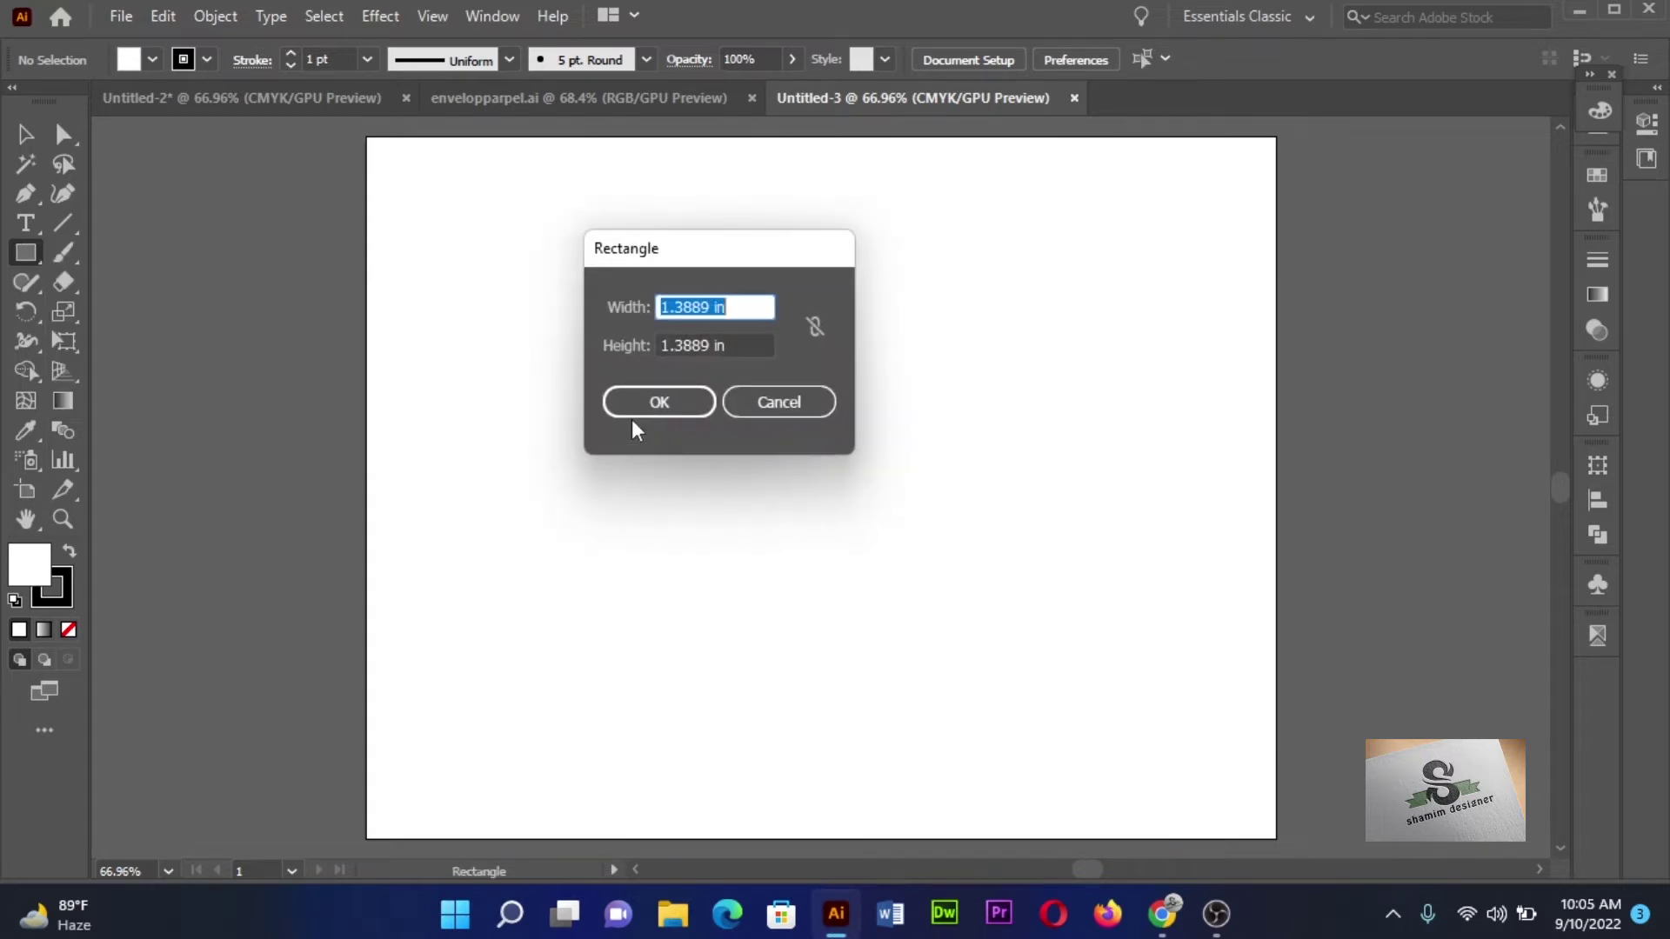
pyautogui.click(758, 398)
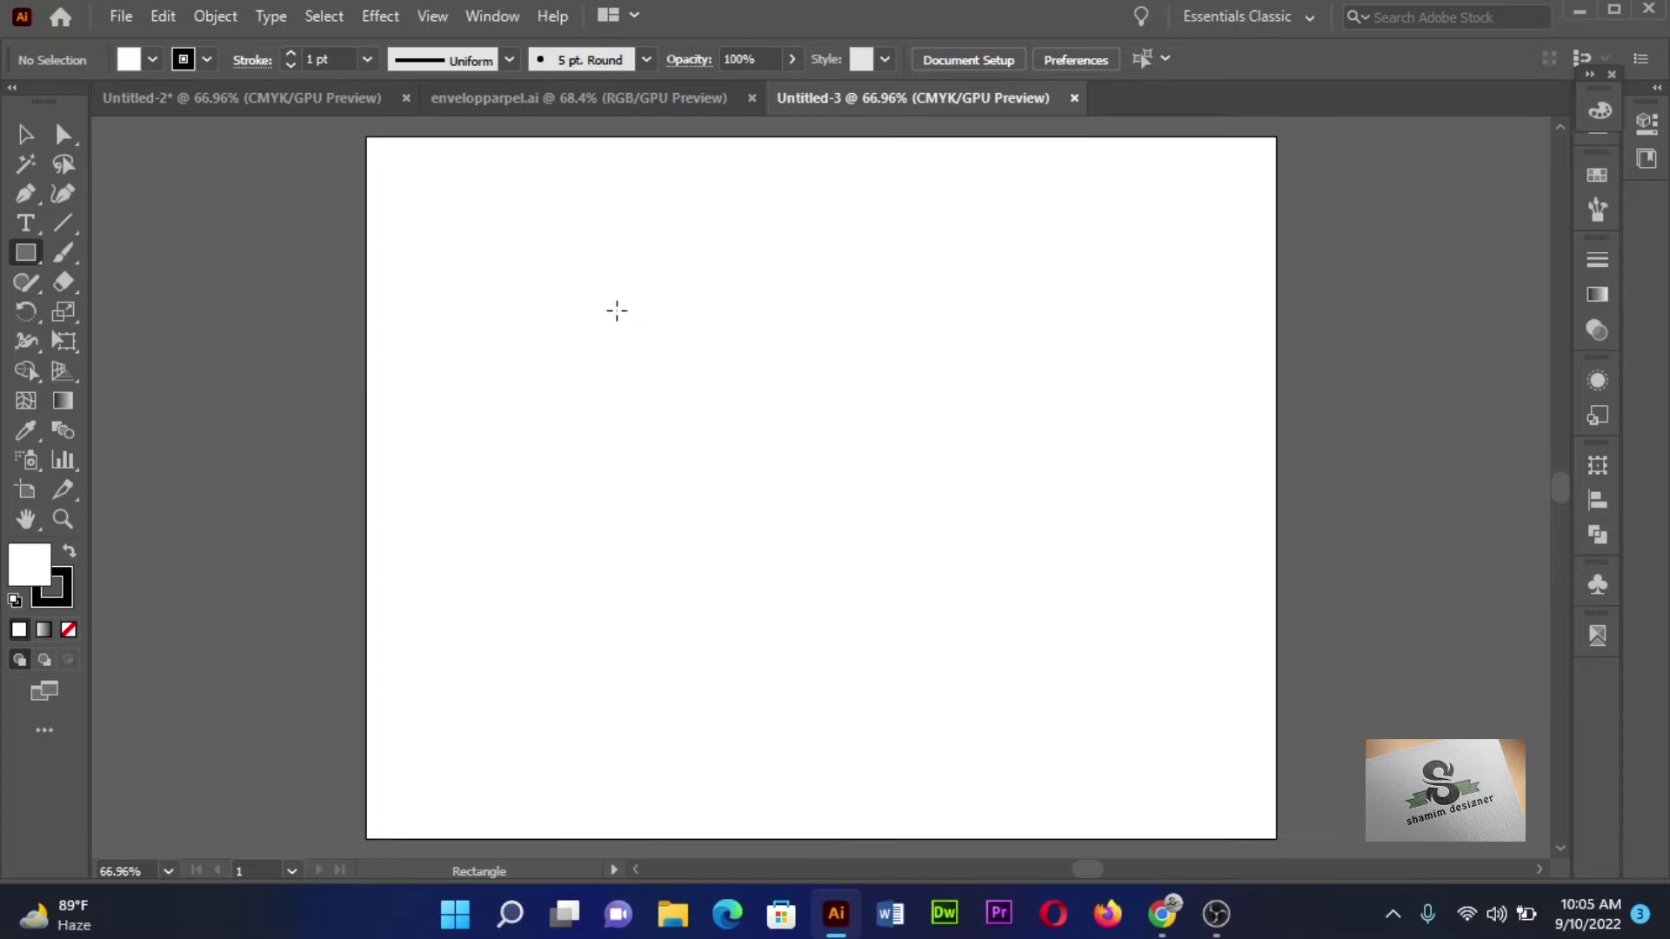
pyautogui.moveTo(618, 313); pyautogui.dragTo(936, 526)
pyautogui.press('Delete')
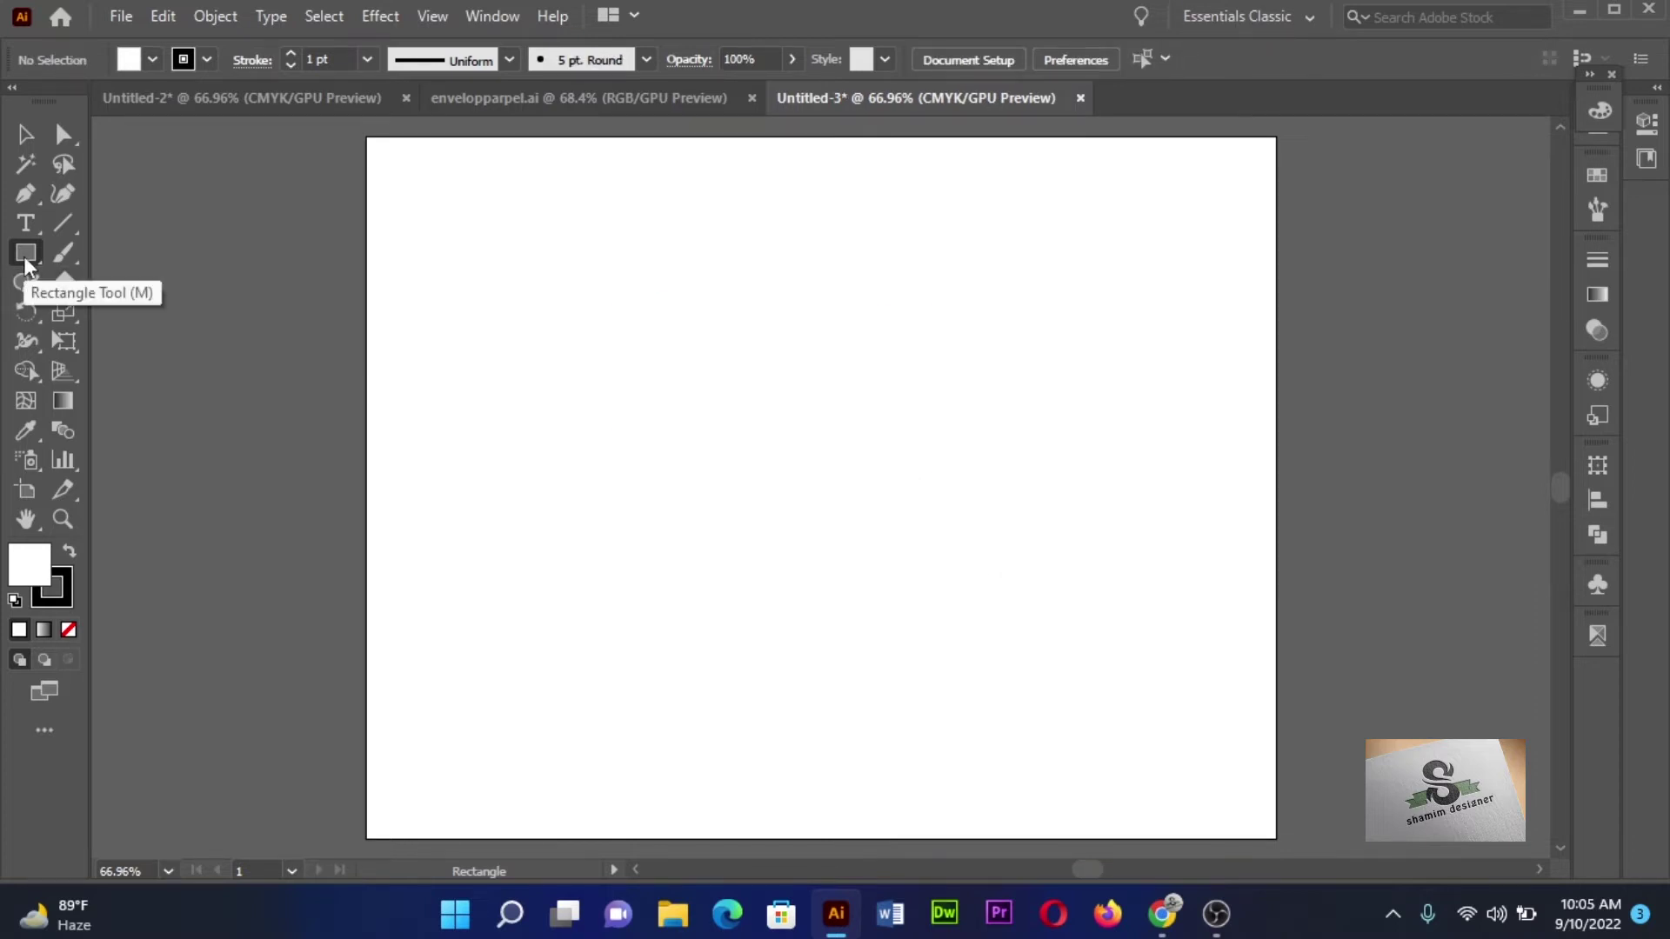
pyautogui.press('super+plus')
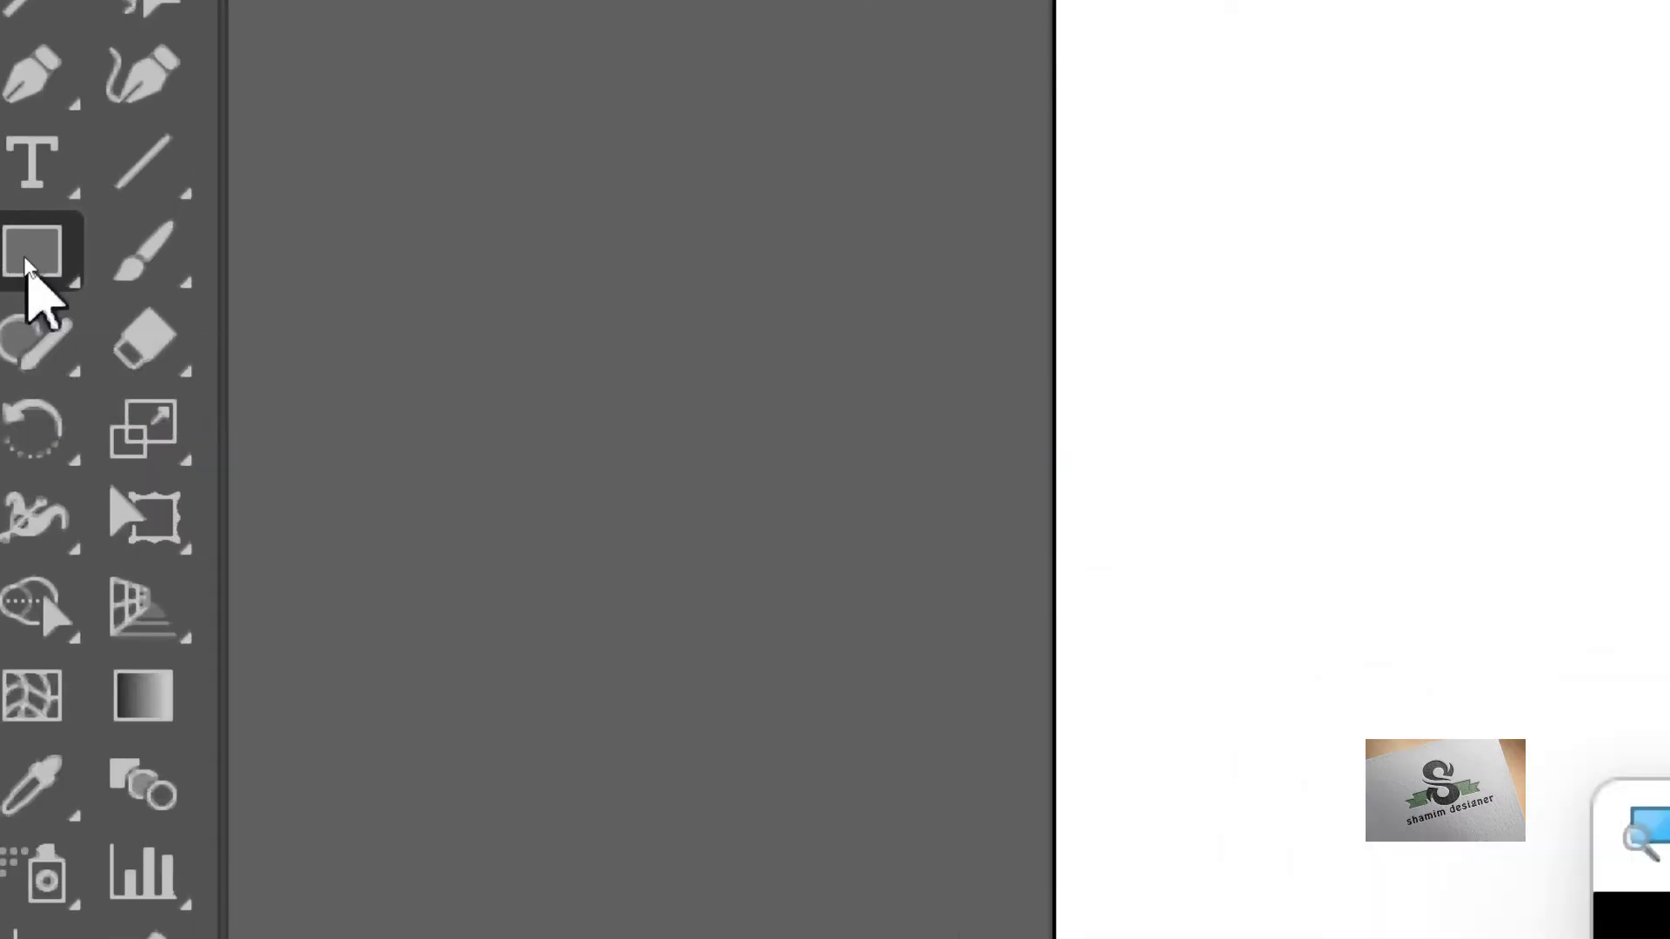
pyautogui.press('super+minus')
pyautogui.press('super+minus')
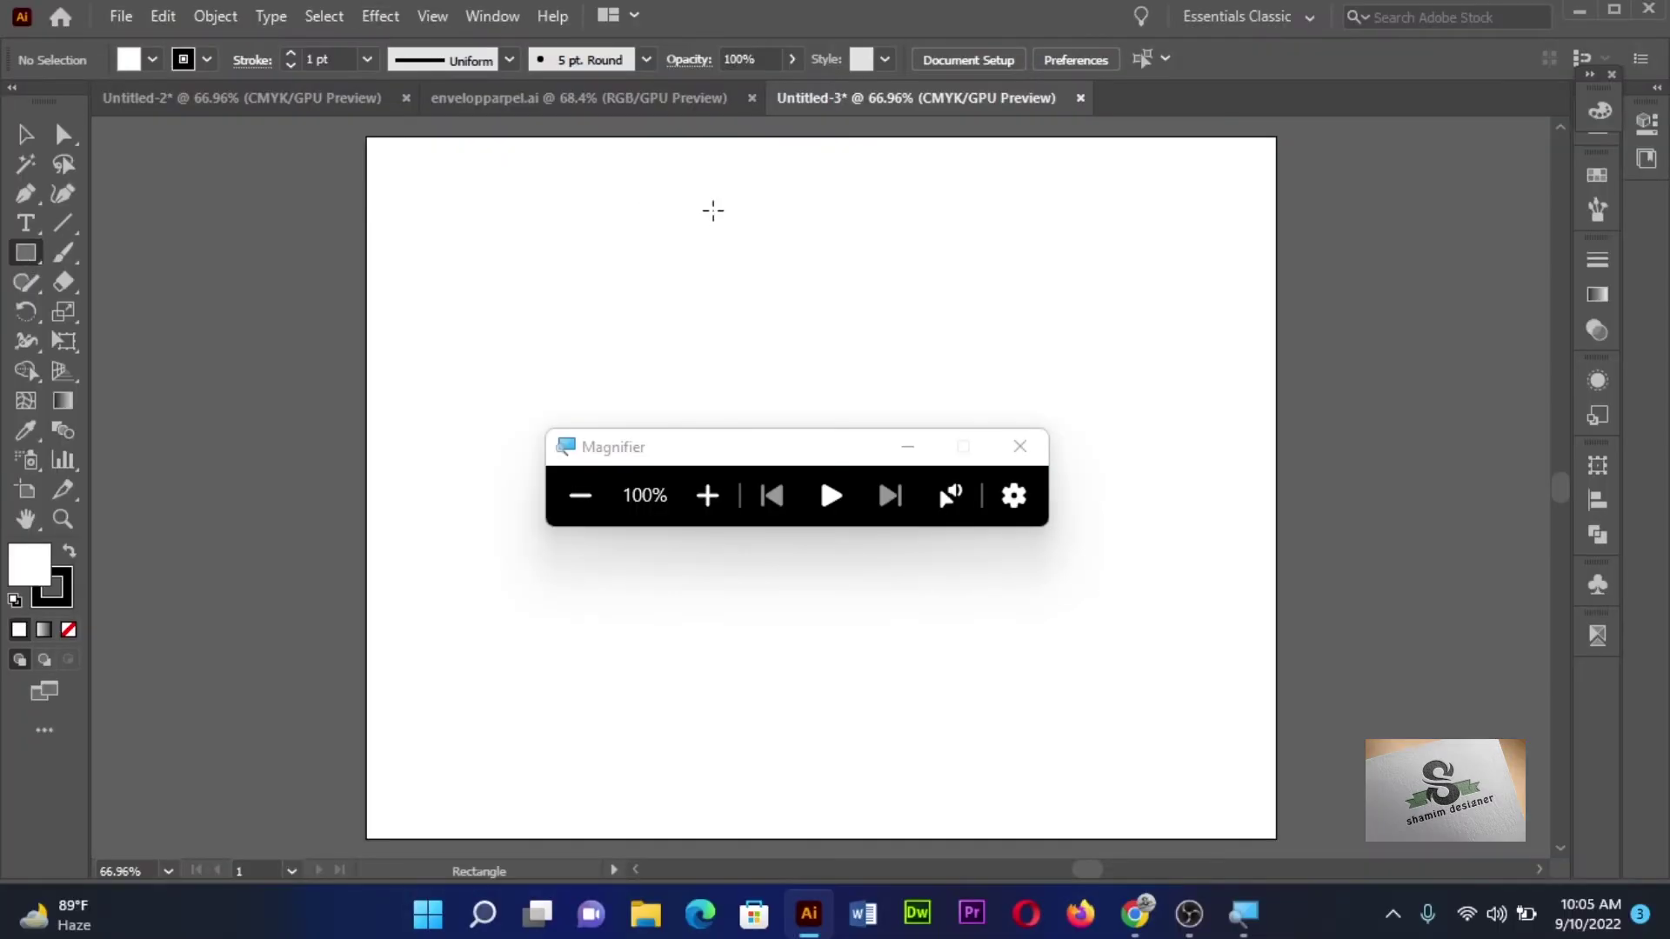
pyautogui.click(907, 446)
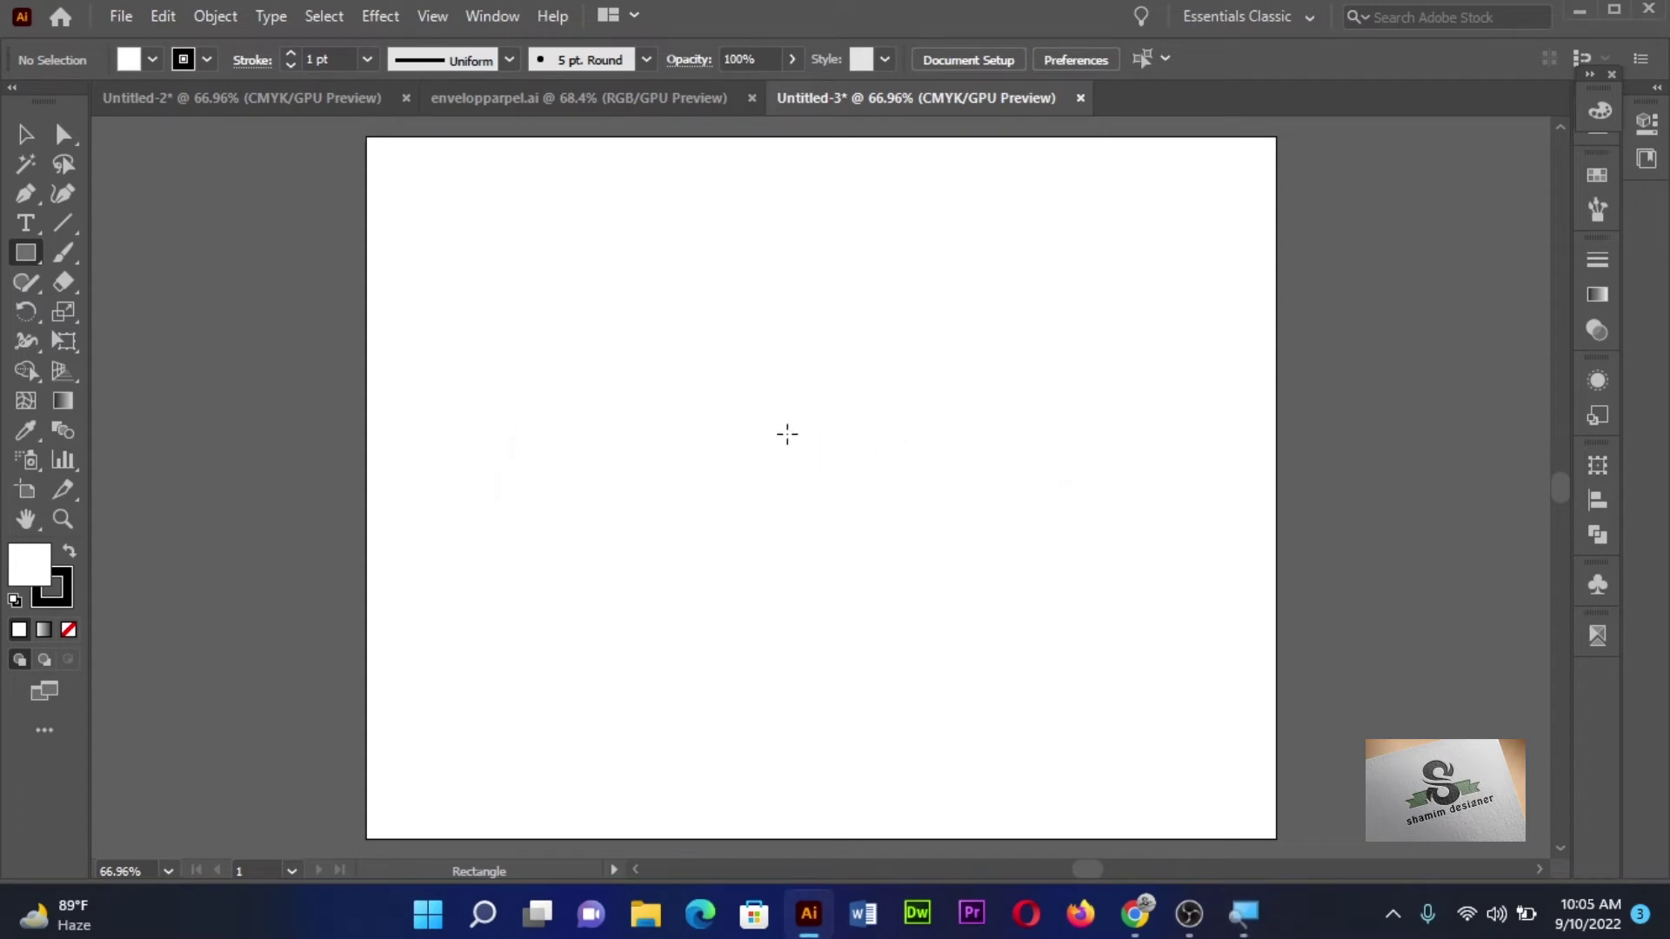
# - Create a 9 × 4 in rectangle on the artboard
pyautogui.click(743, 379)
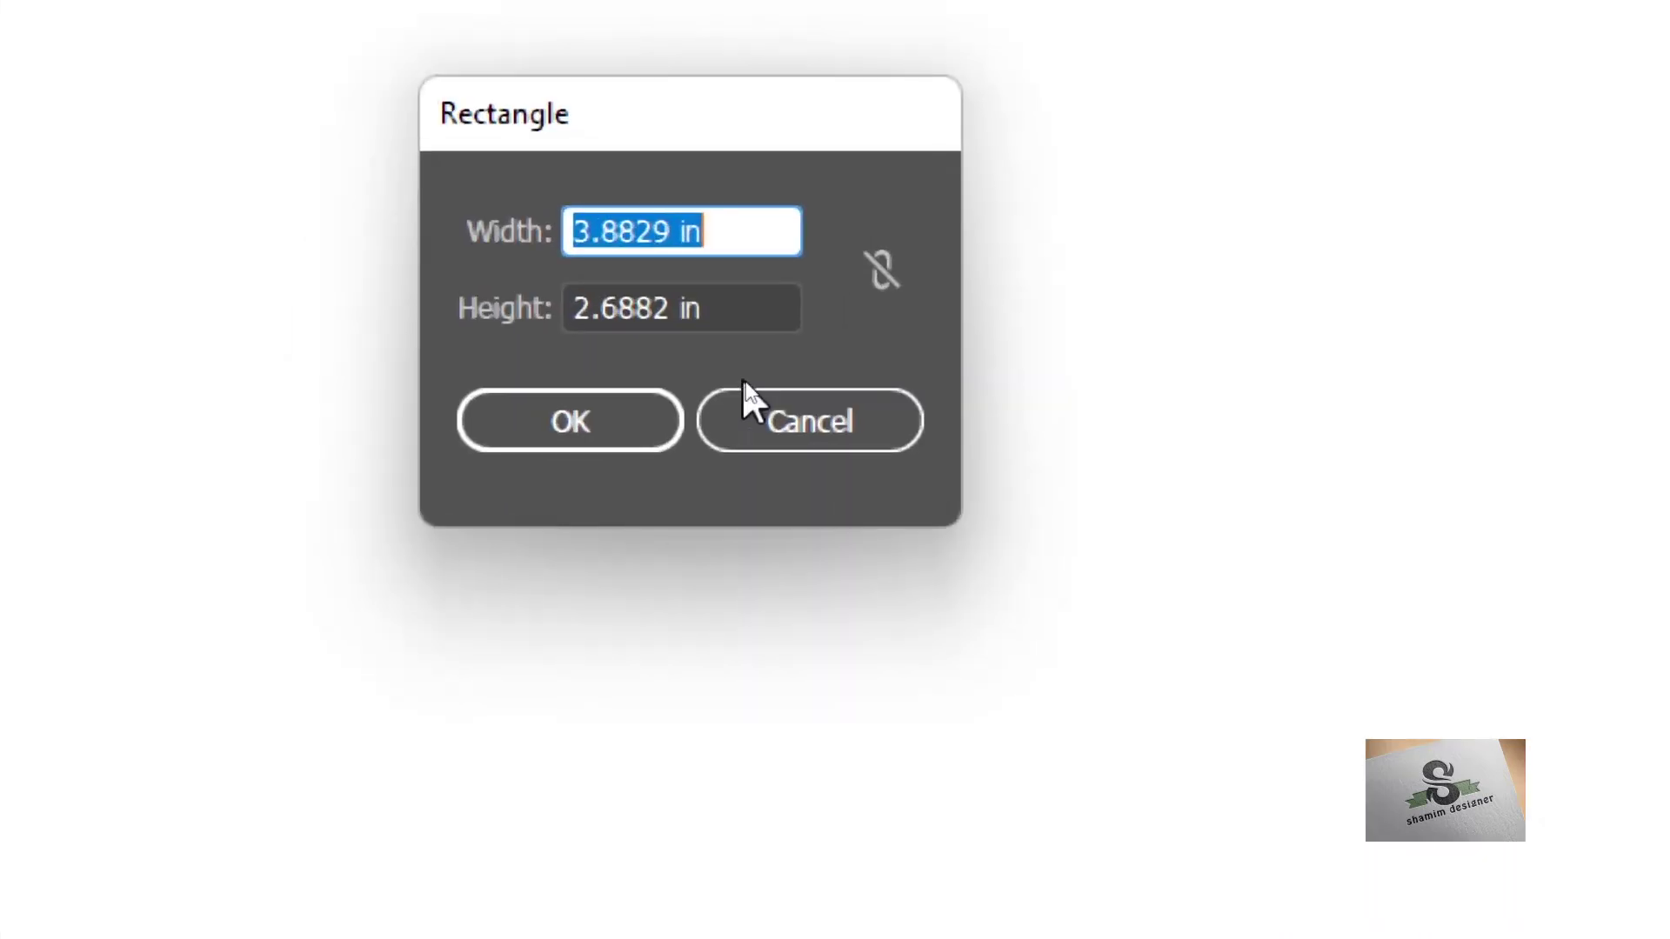
pyautogui.write('9')
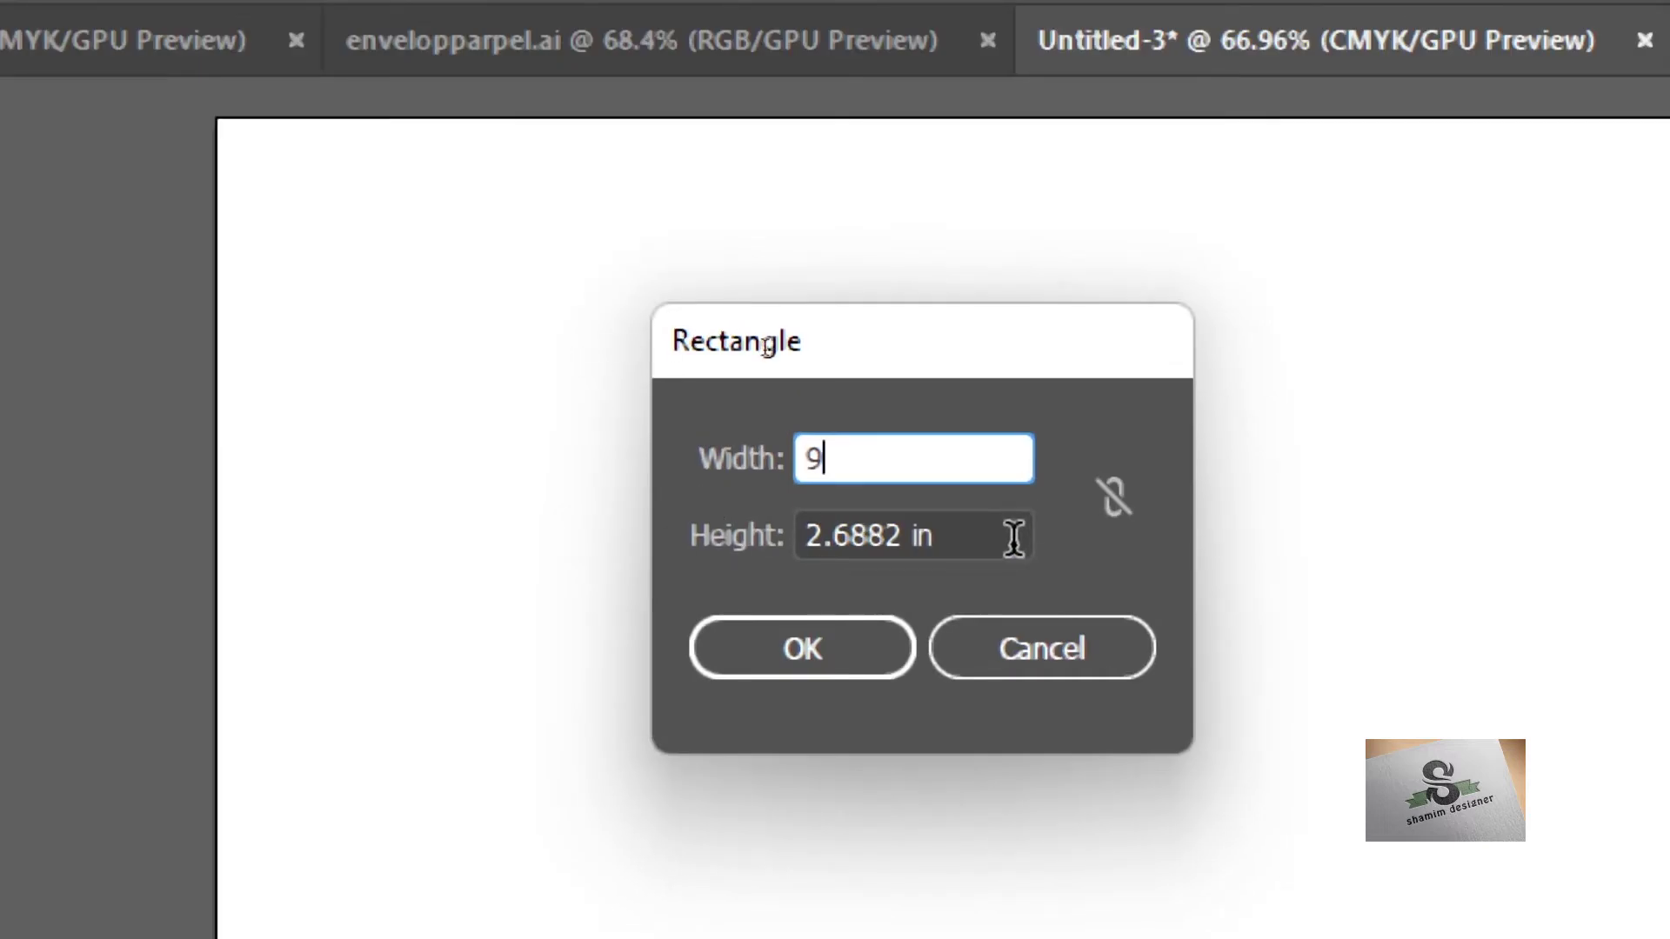
pyautogui.press('Tab')
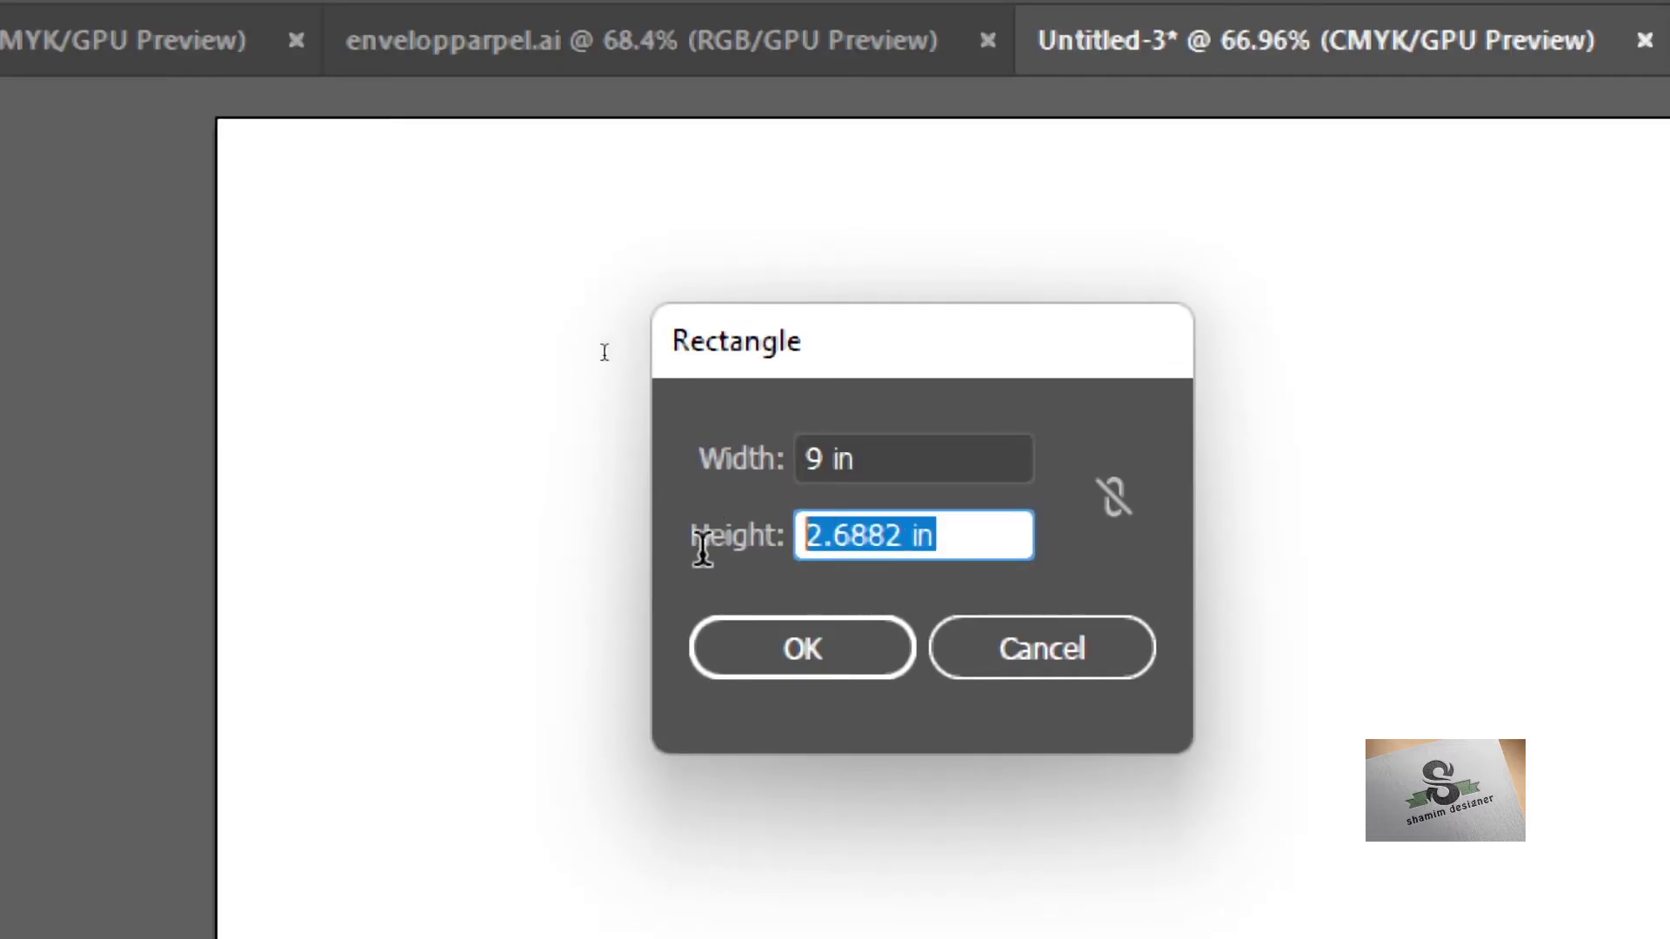
pyautogui.write('4')
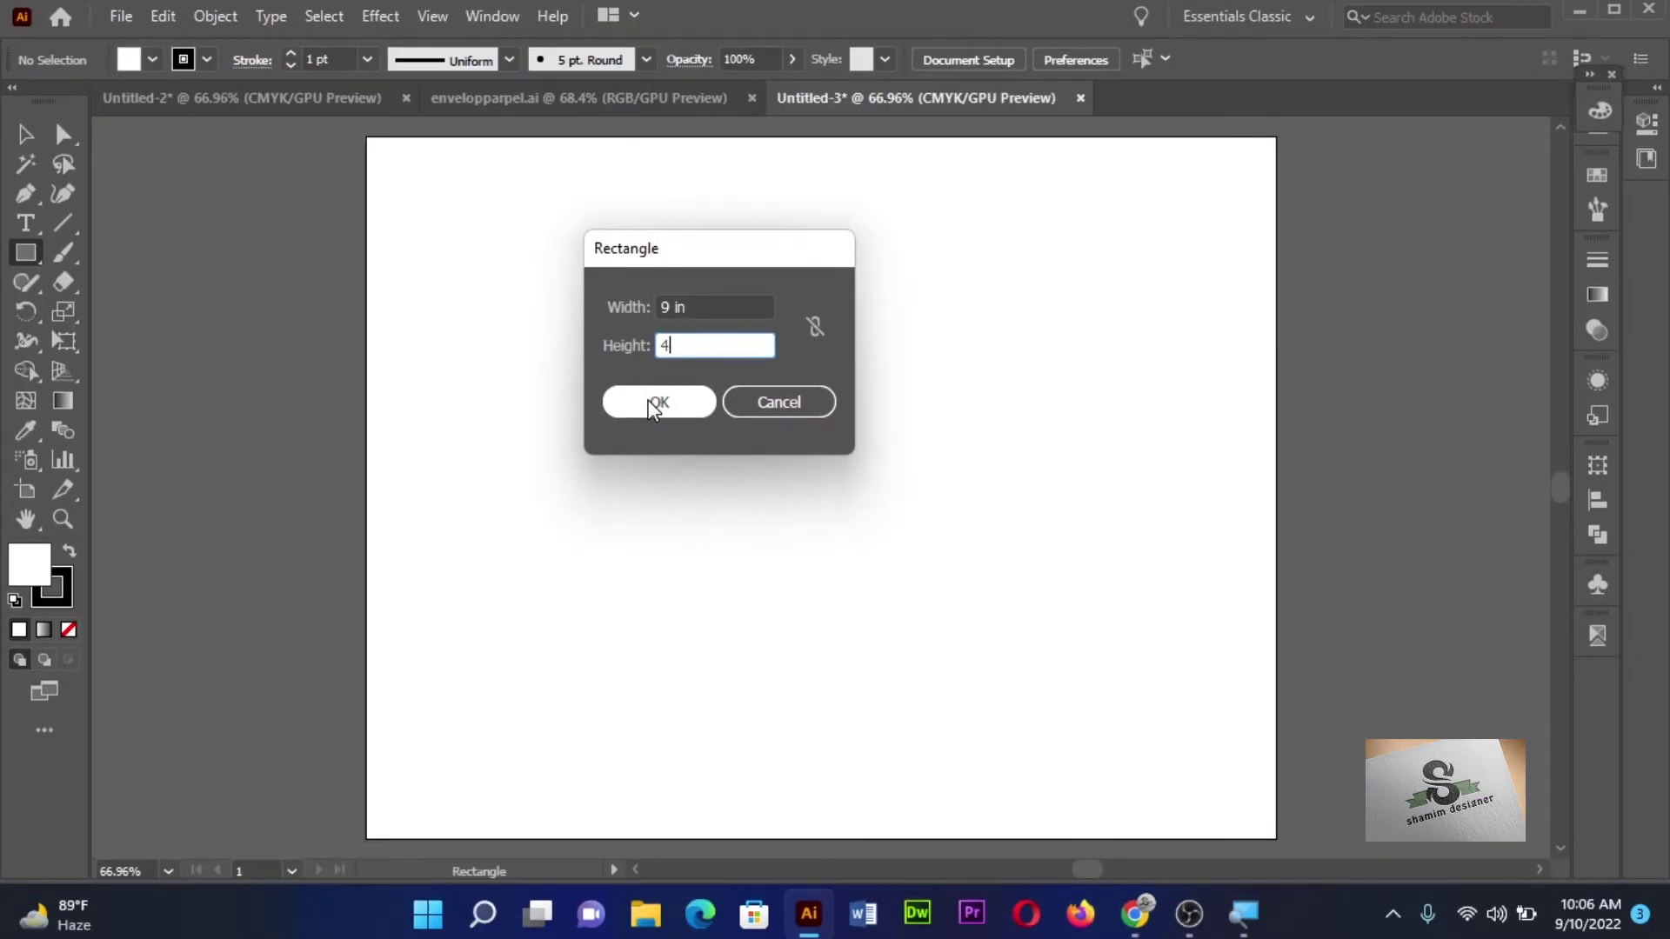
pyautogui.click(649, 401)
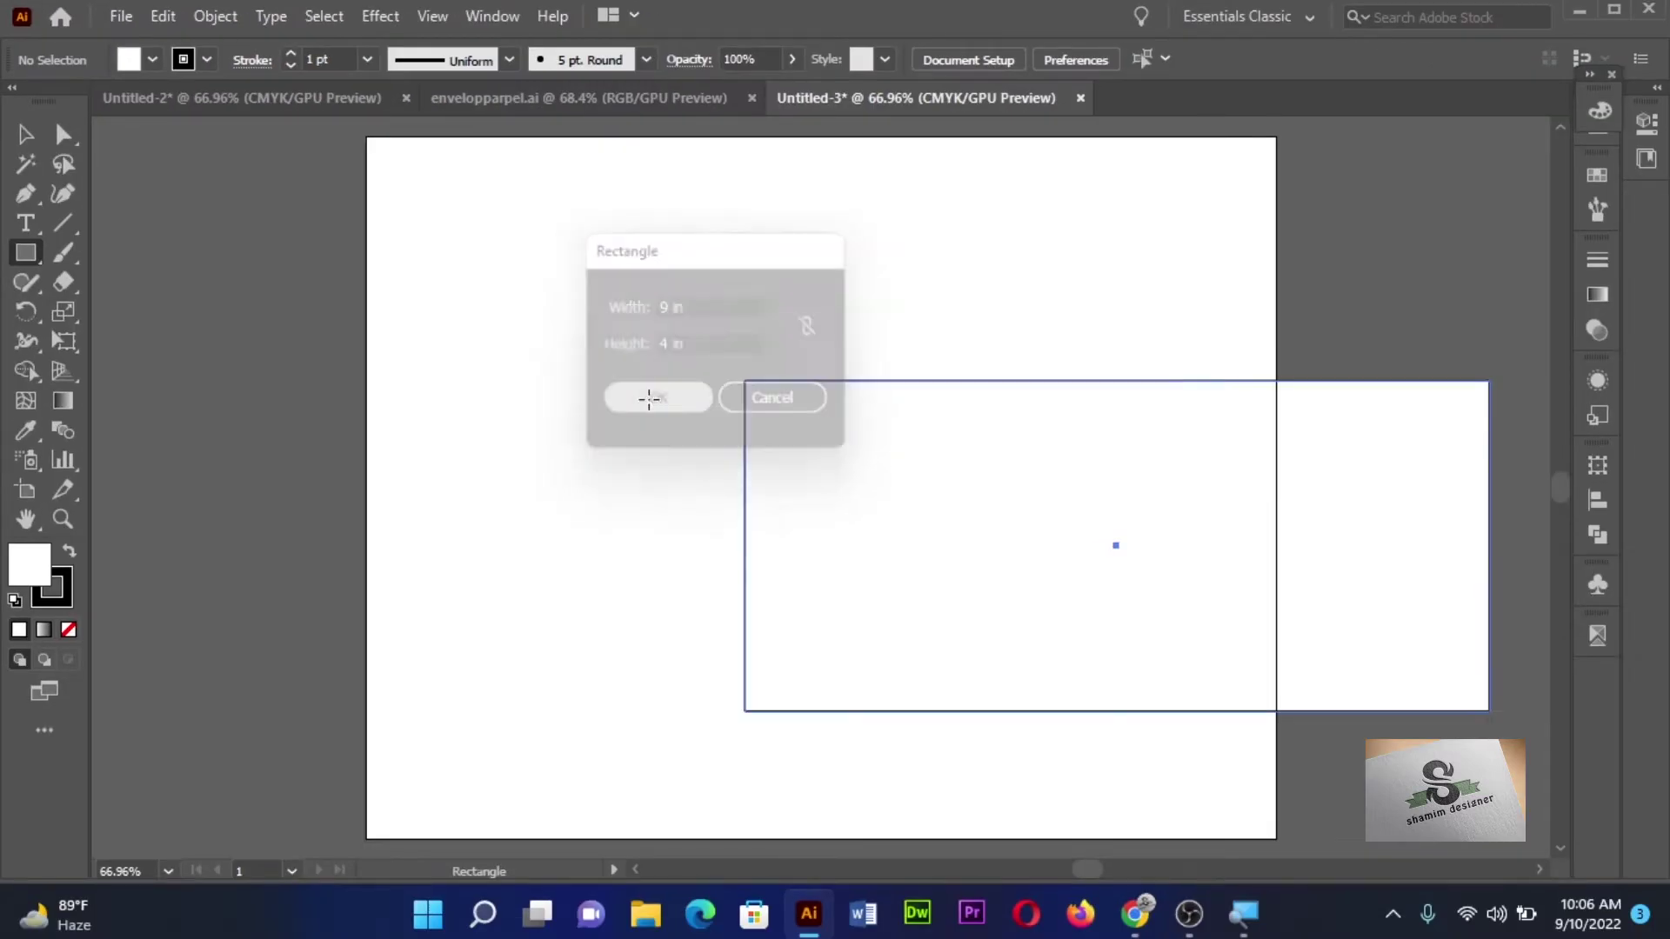
# - Align the 9 × 4 in rectangle to the artboard's horizontal and vertical centre
pyautogui.click(25, 134)
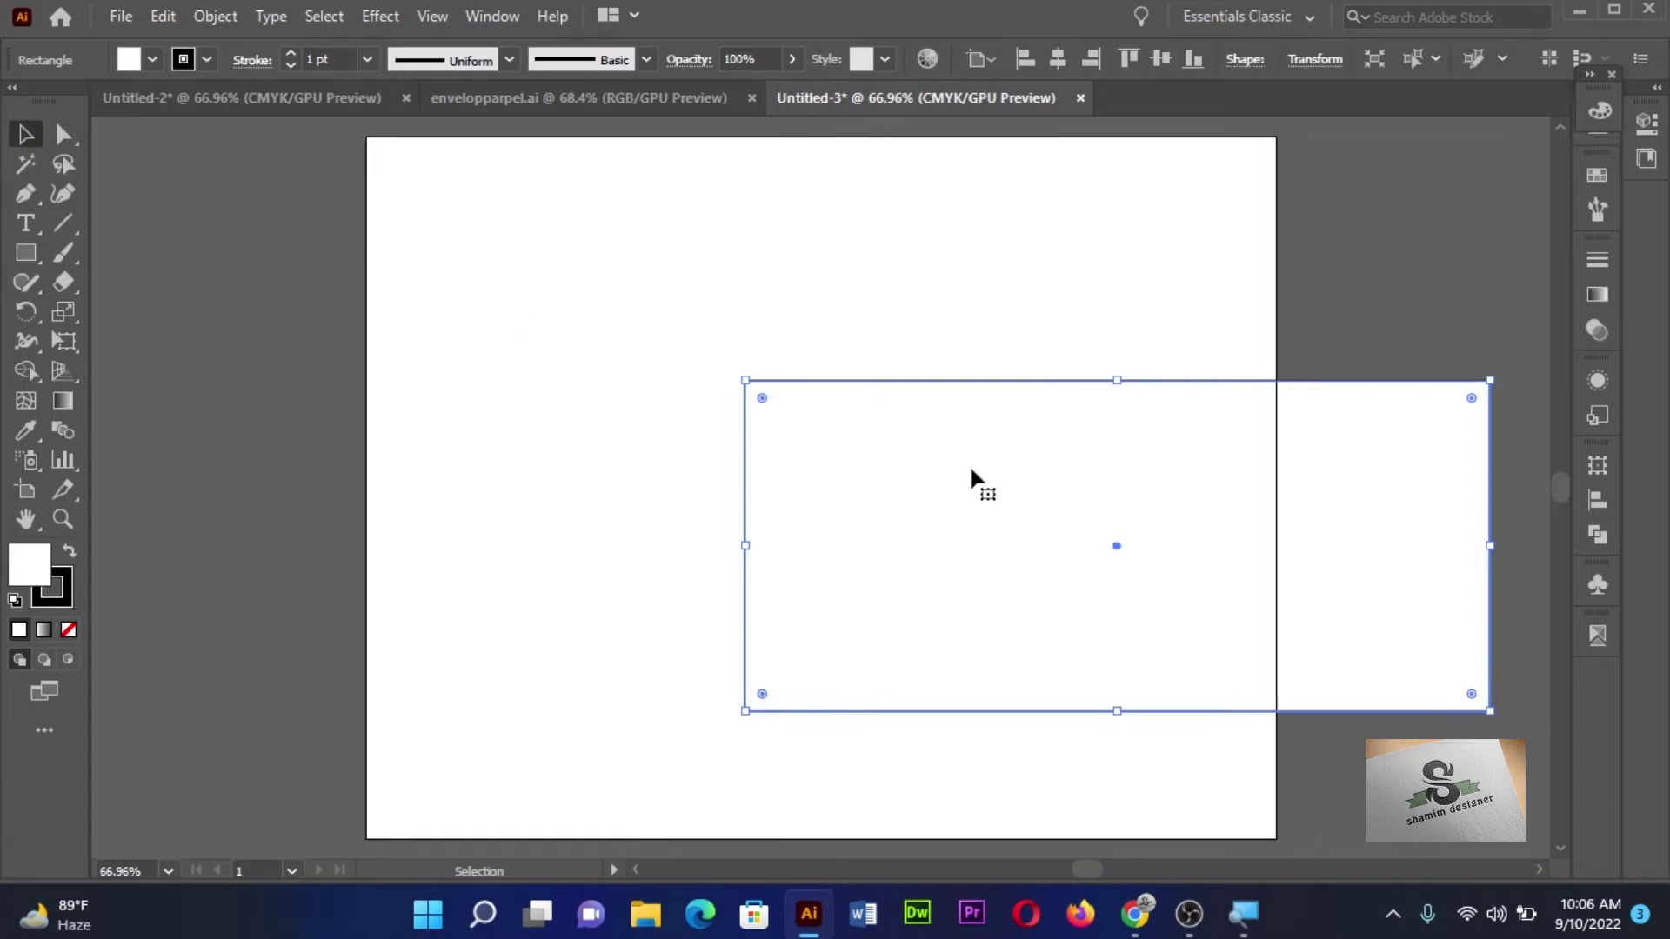
pyautogui.click(1058, 57)
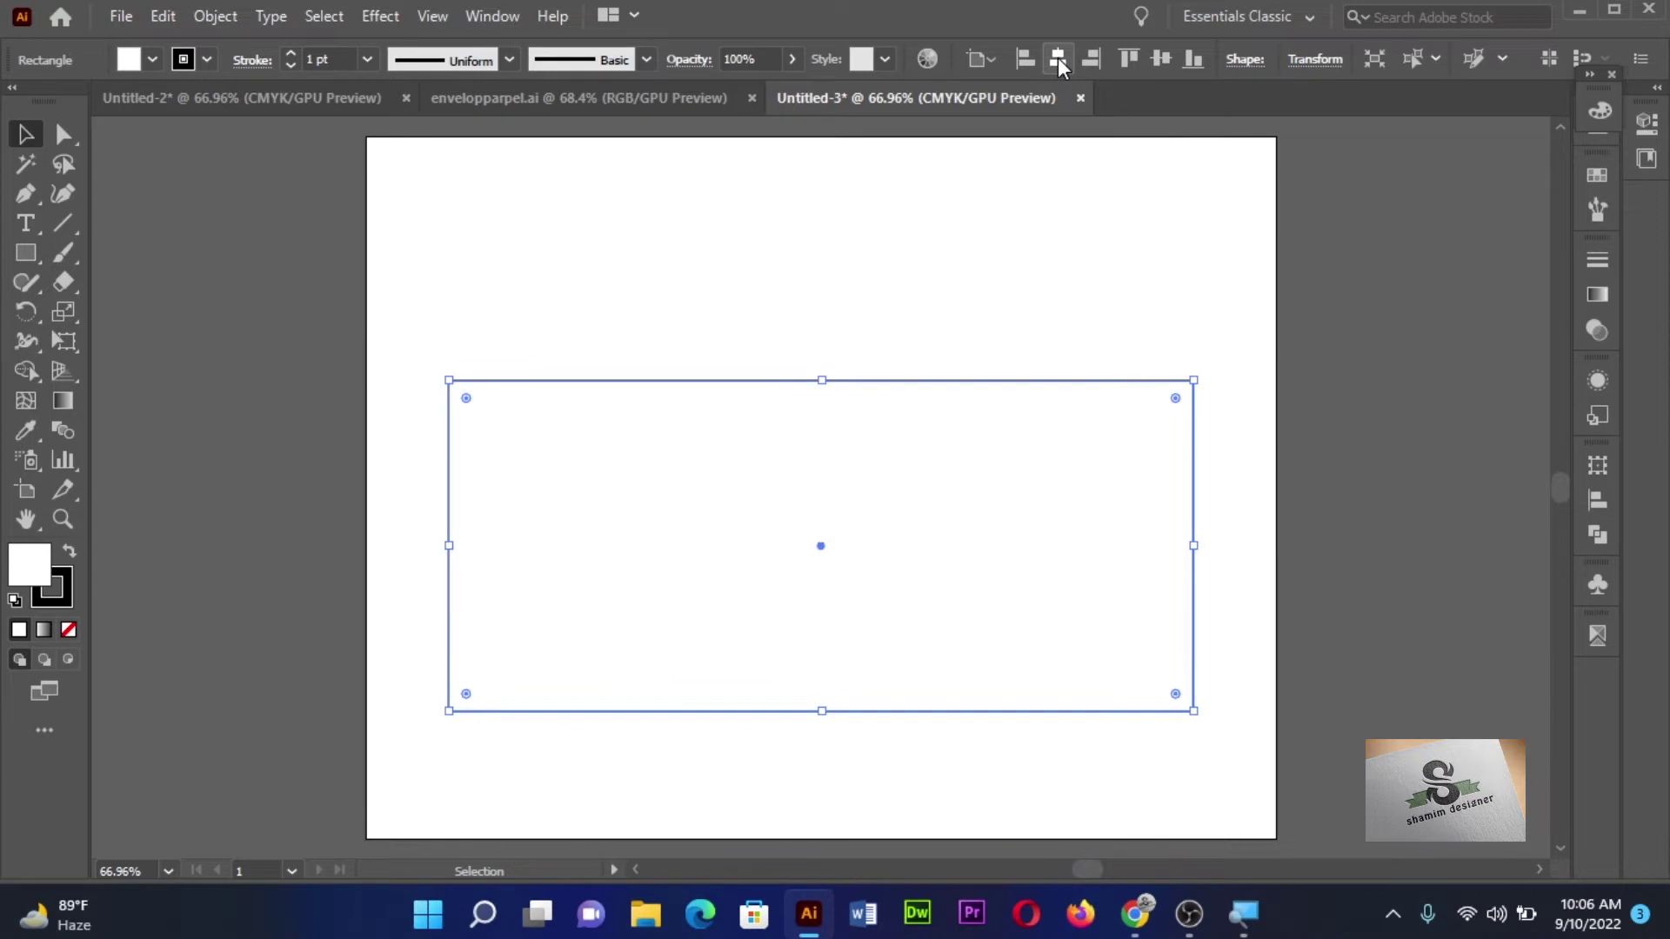
pyautogui.click(1160, 59)
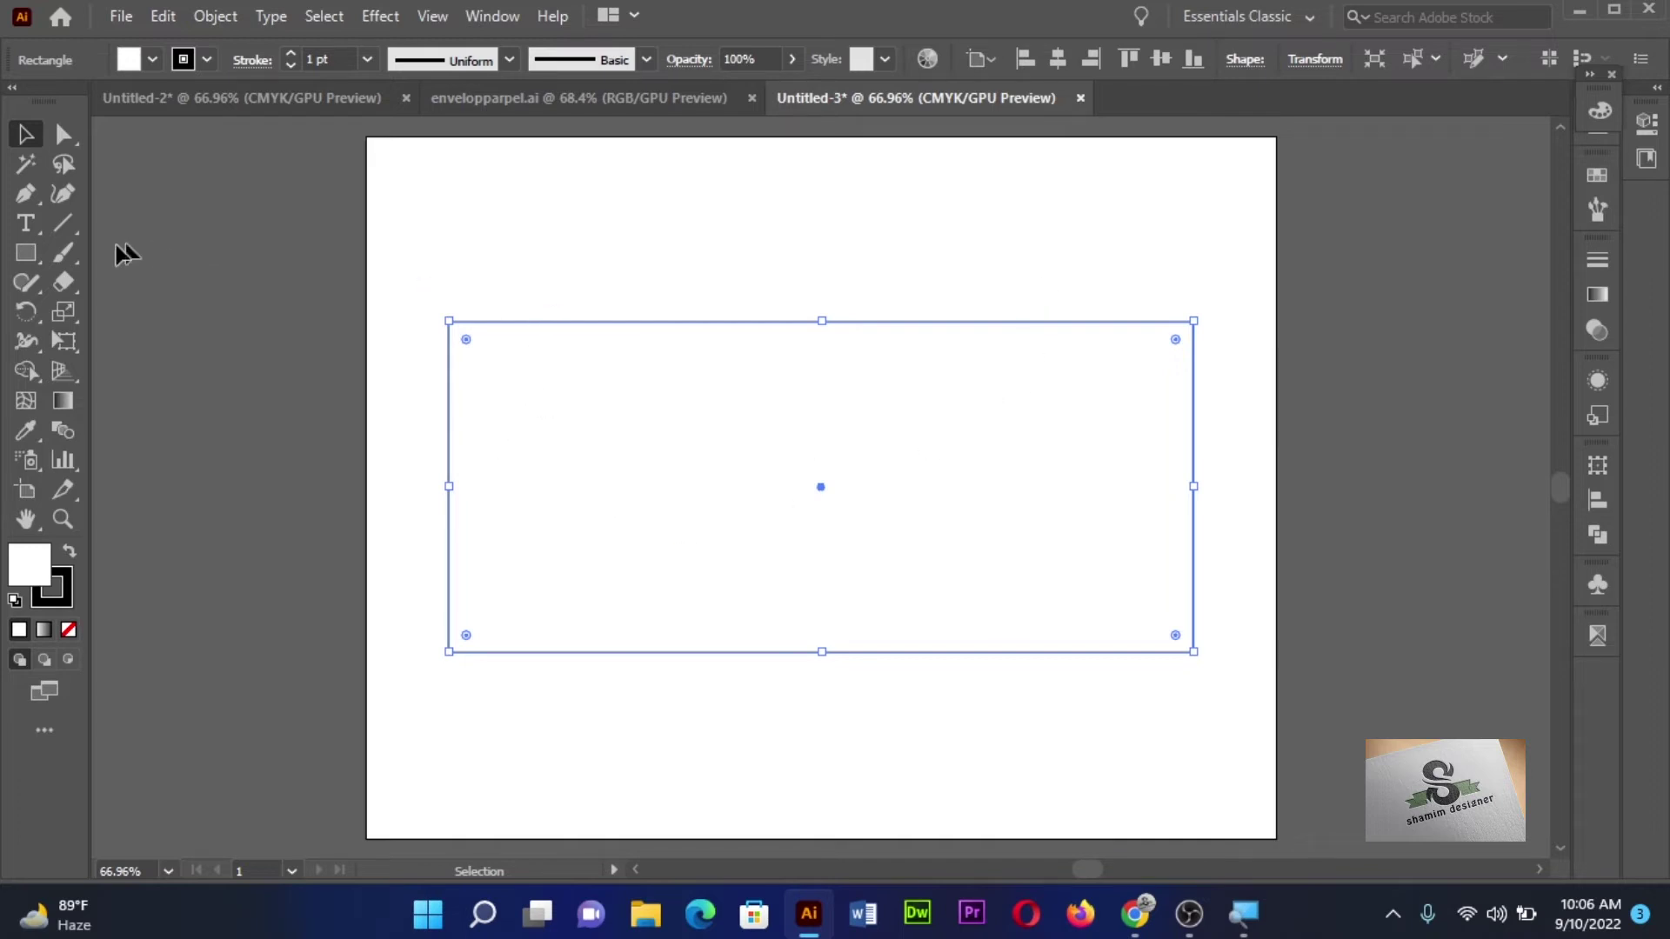
pyautogui.click(25, 255)
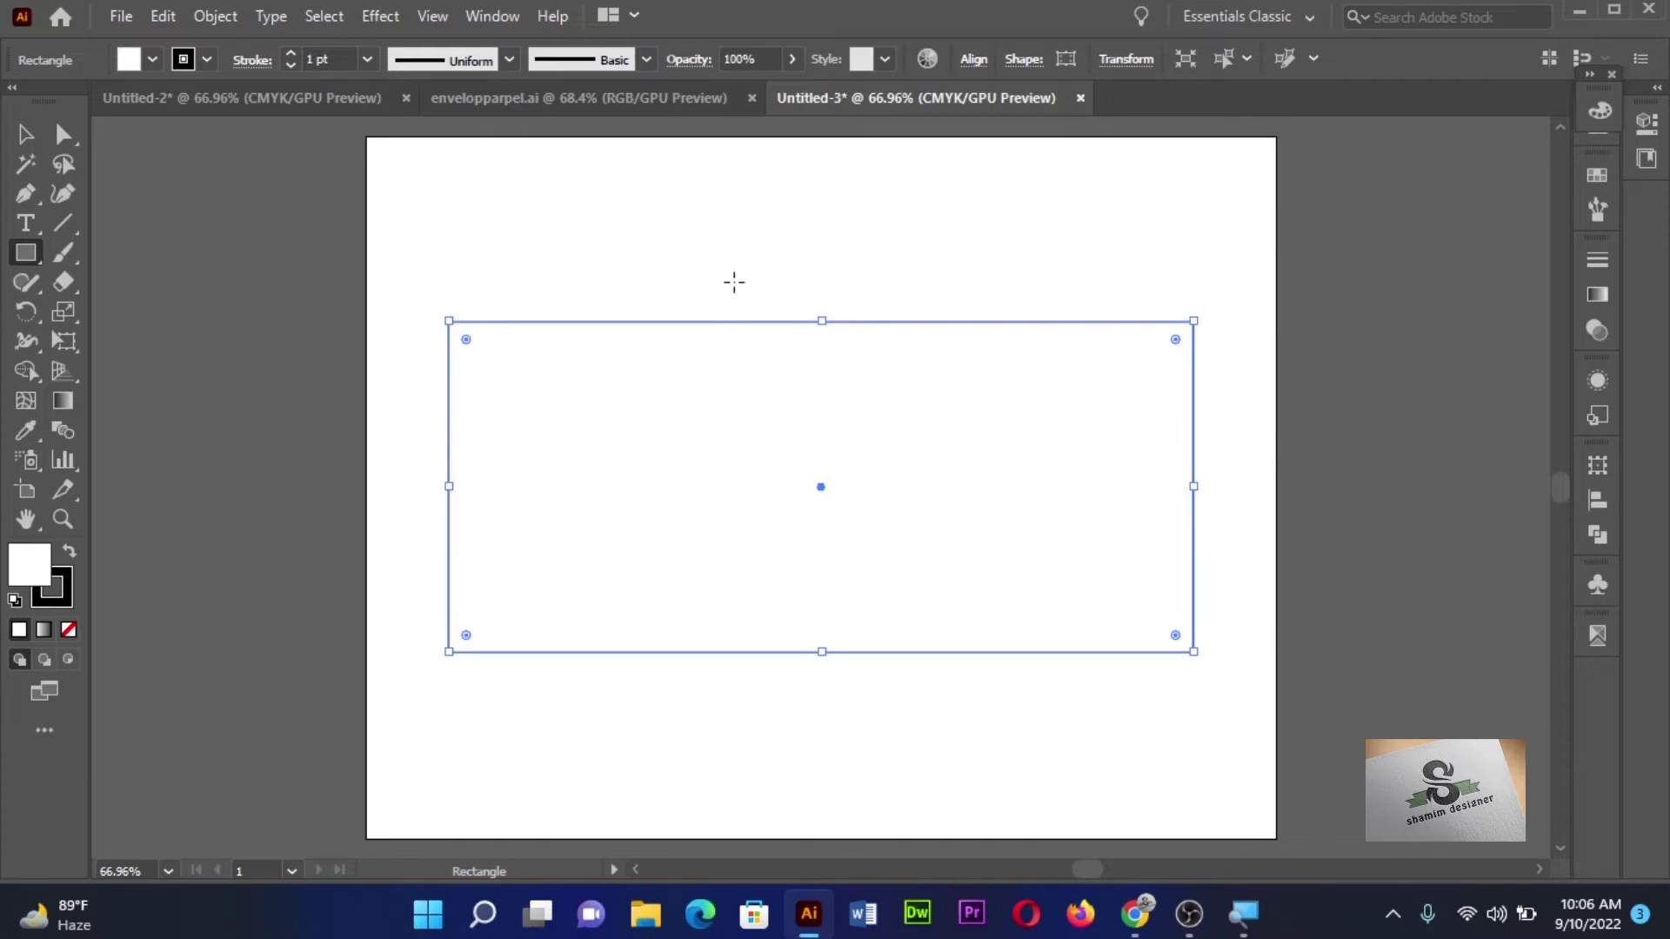
# - Create a 9 × 1.25 in rectangle
pyautogui.click(732, 281)
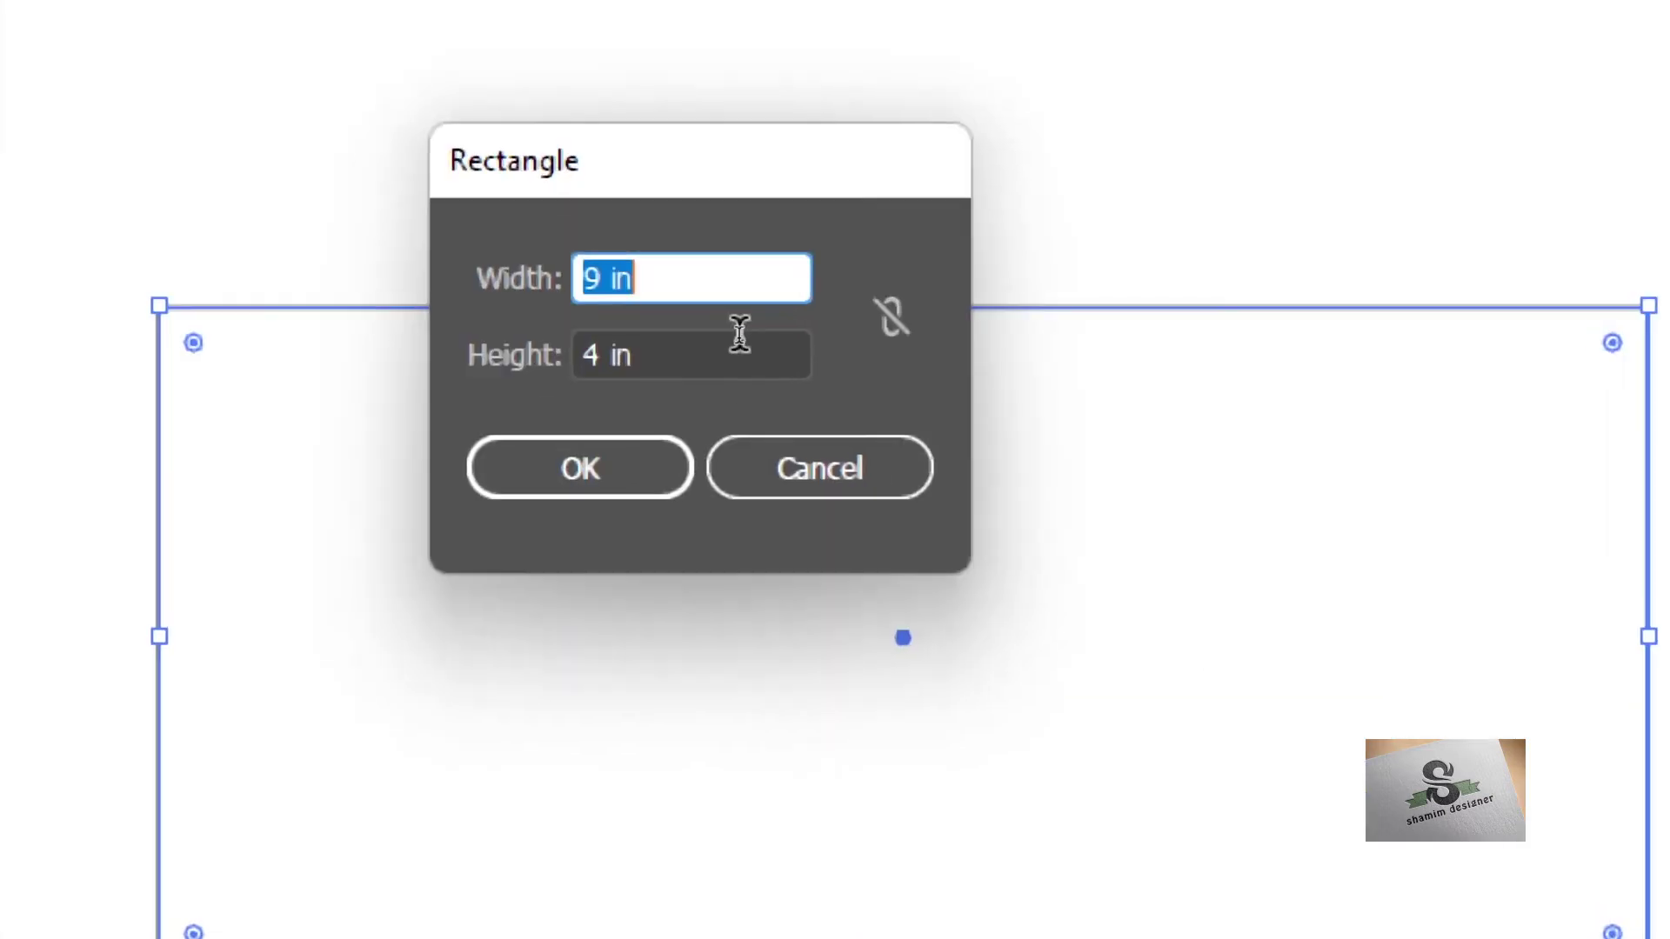
pyautogui.moveTo(635, 355); pyautogui.dragTo(497, 367)
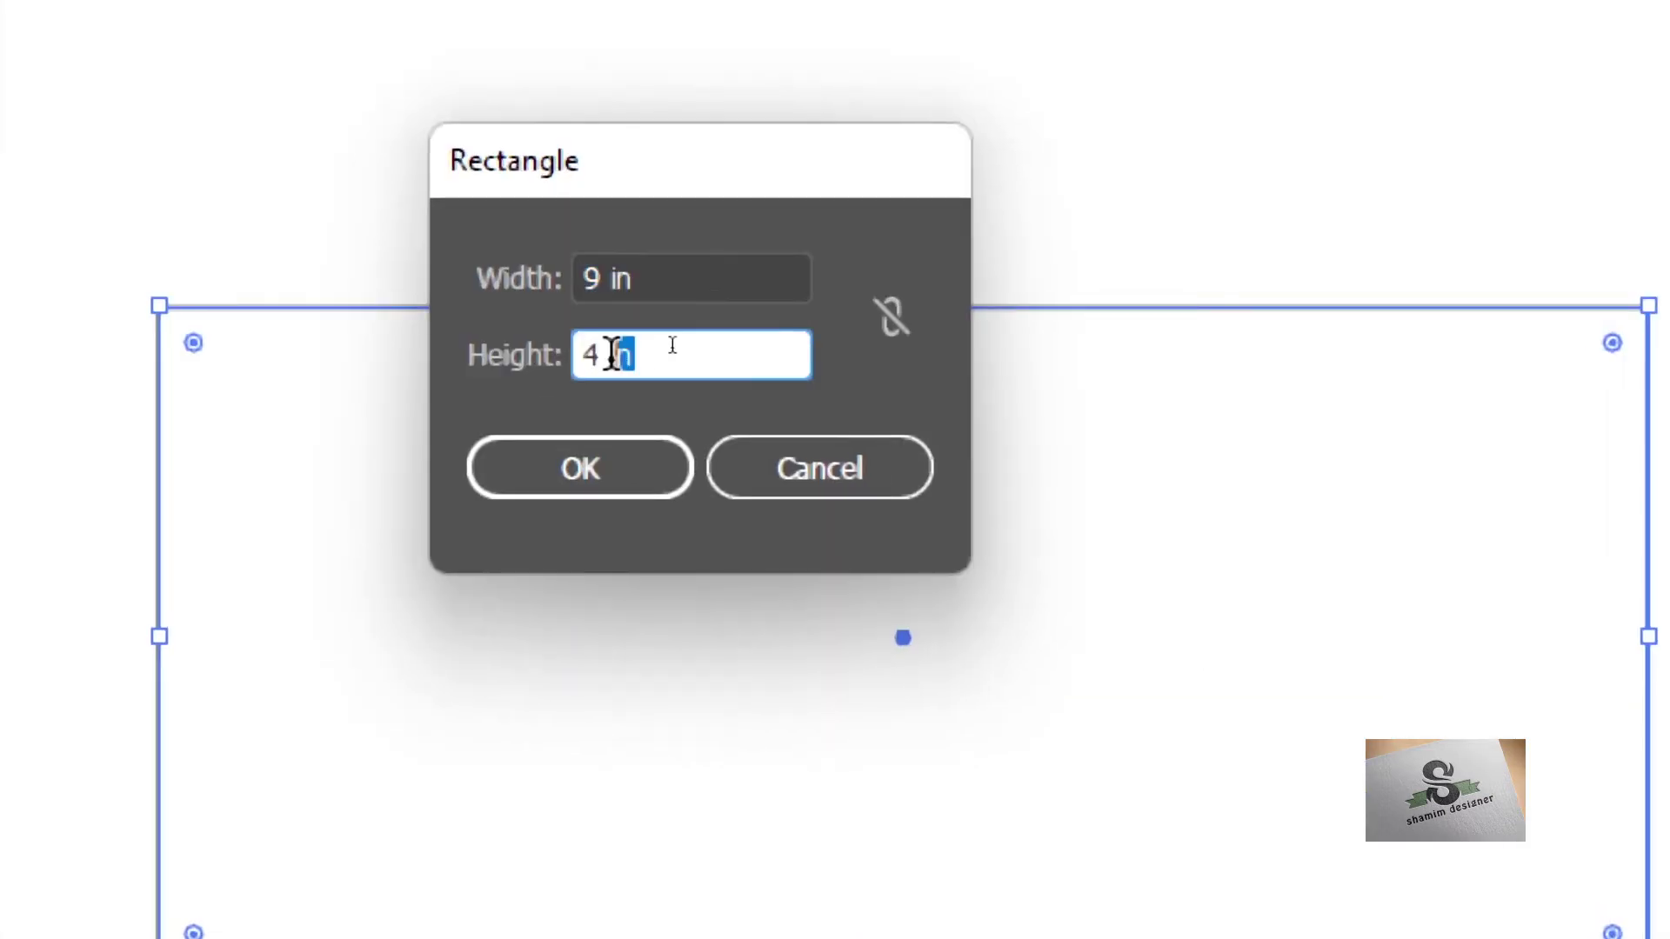
pyautogui.write('1')
pyautogui.write('.25')
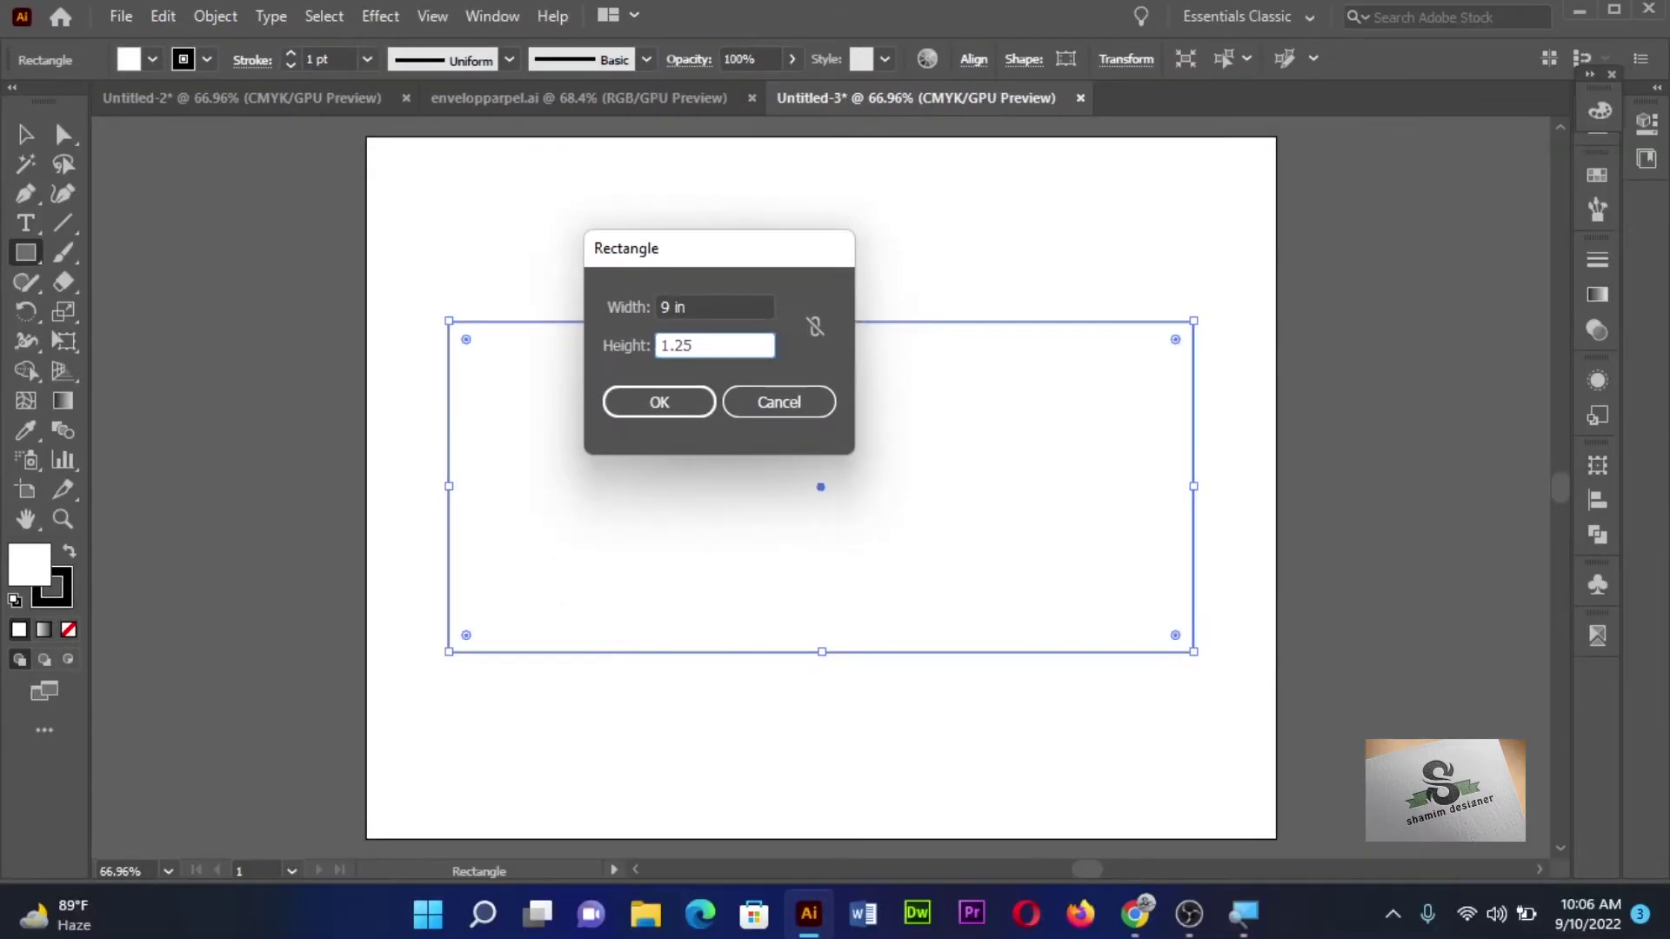
pyautogui.click(679, 404)
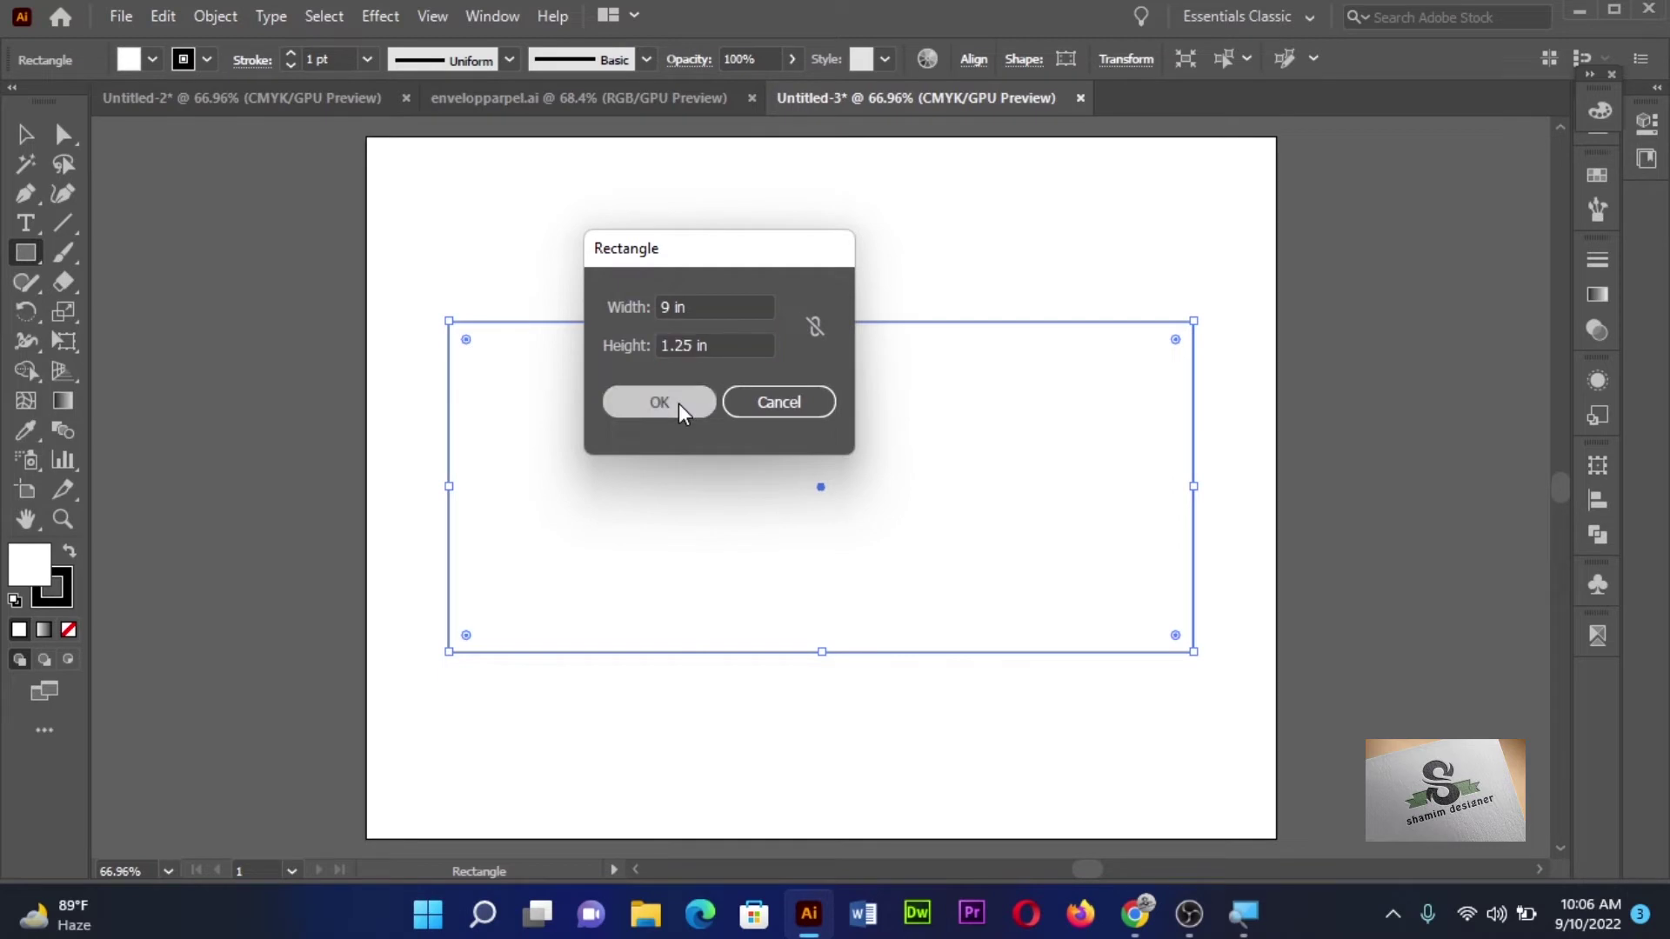
# - Move the 9 × 1.25 in strip flush onto the large rectangle's top edge
pyautogui.click(28, 135)
pyautogui.moveTo(1083, 315); pyautogui.dragTo(801, 258)
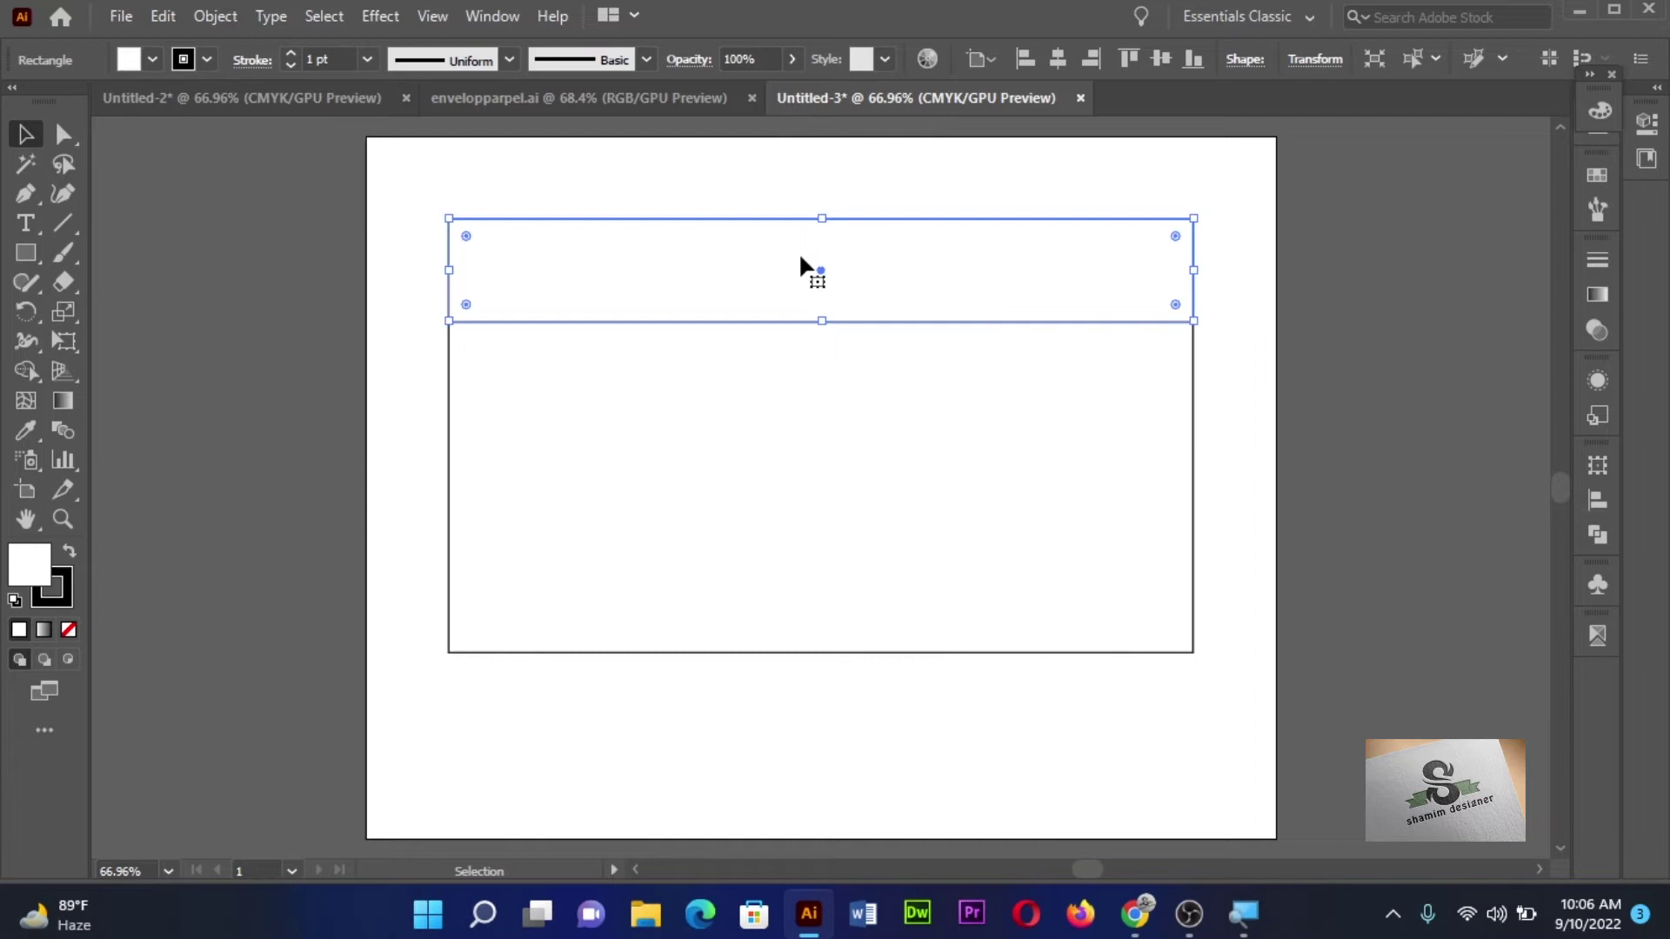
pyautogui.click(397, 318)
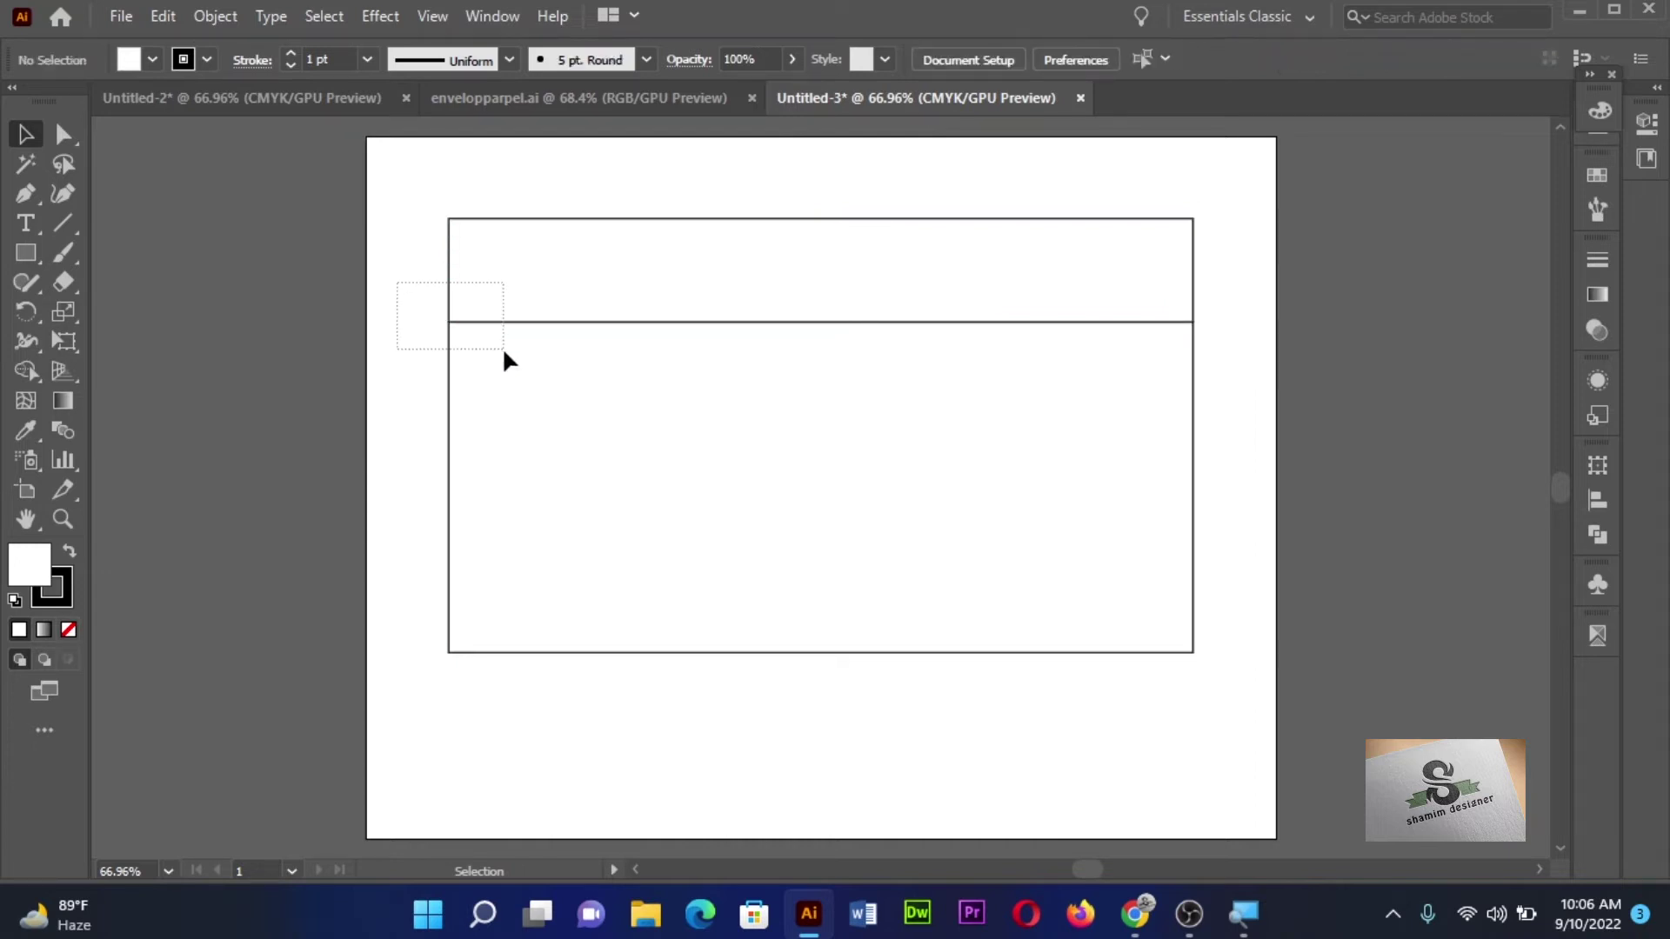
# - Check in Outline view that the flap sits flush on the body
pyautogui.moveTo(392, 283); pyautogui.dragTo(507, 354)
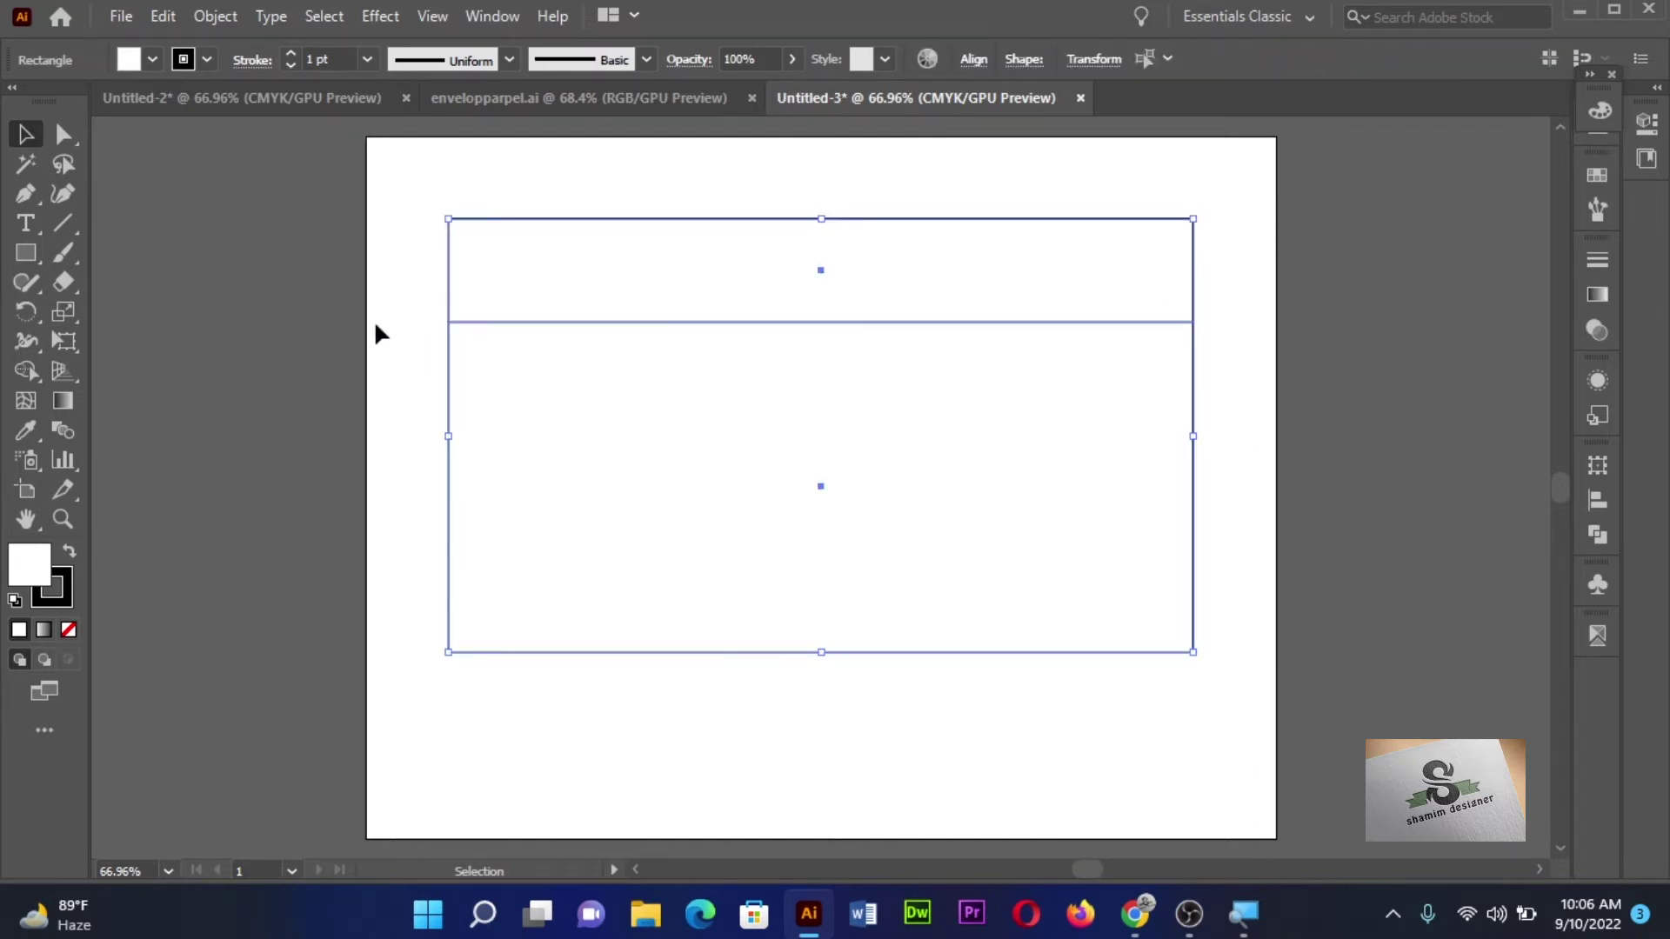
pyautogui.hotkey('ctrl', 'y')
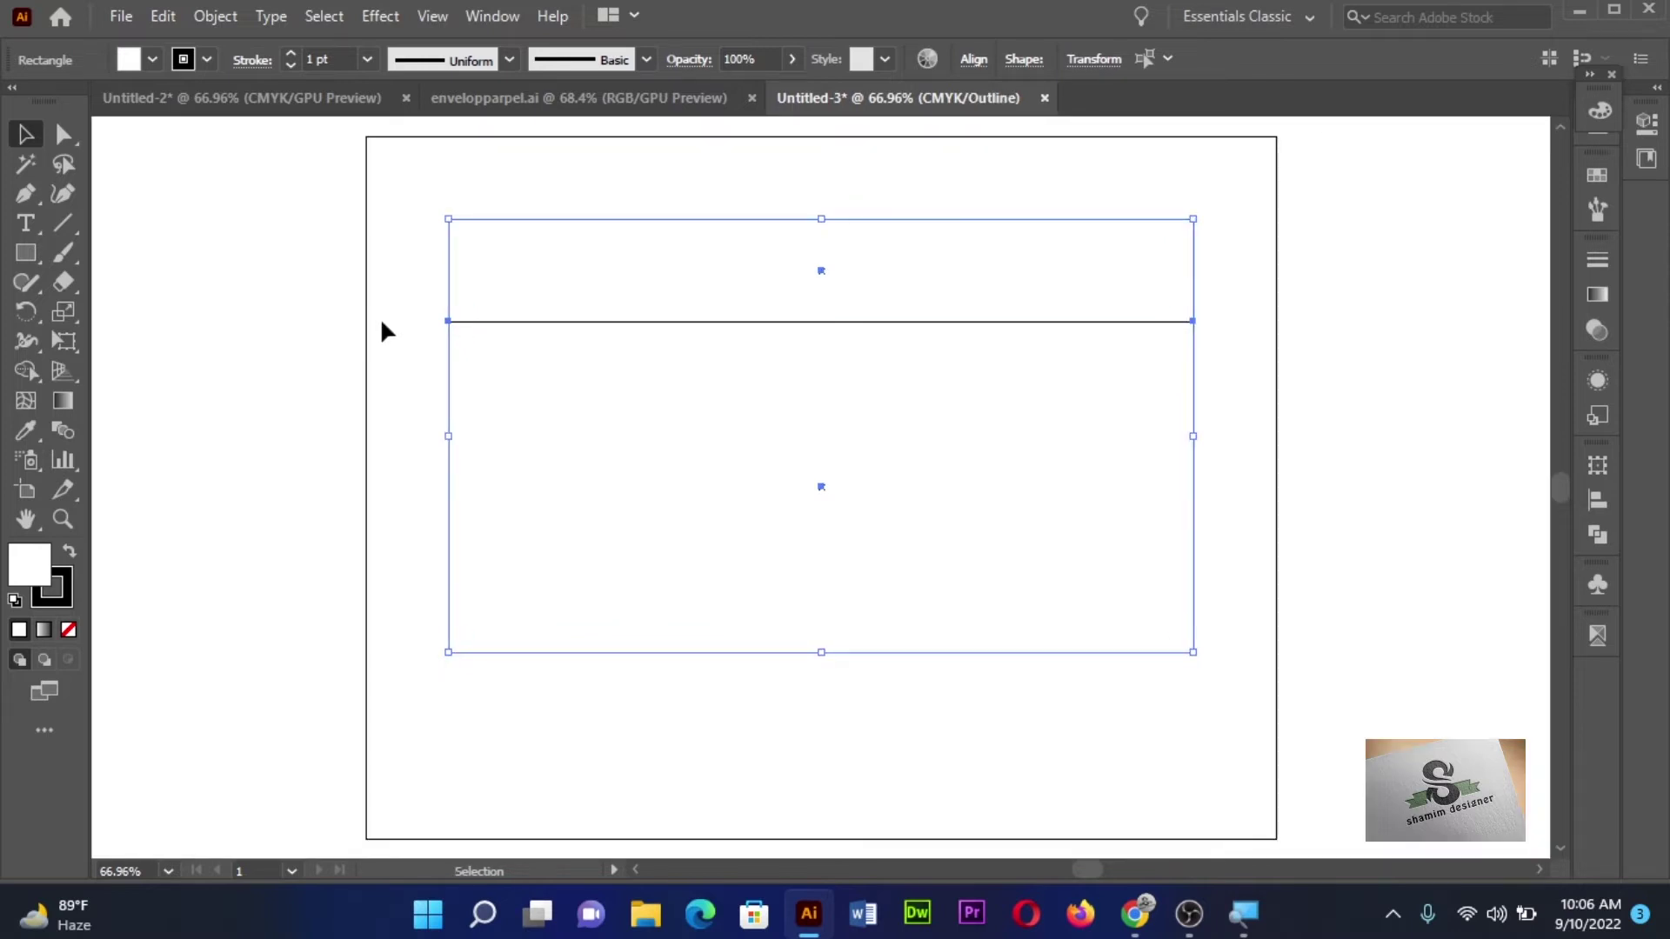
pyautogui.click(369, 372)
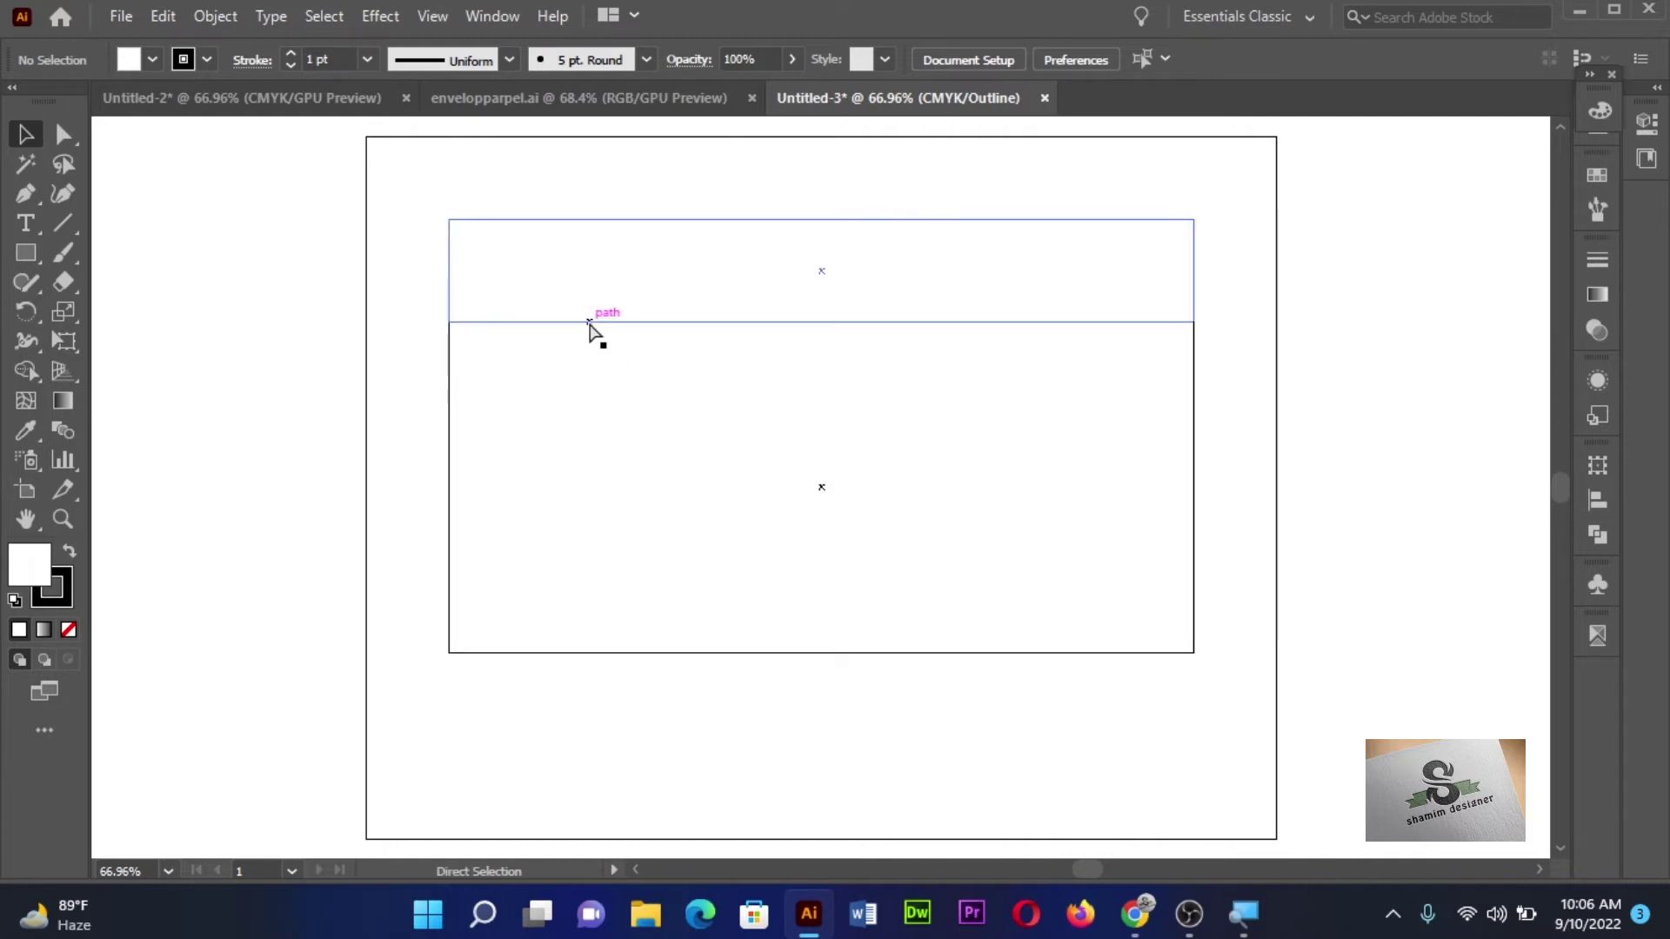
pyautogui.hotkey('ctrl', 'y')
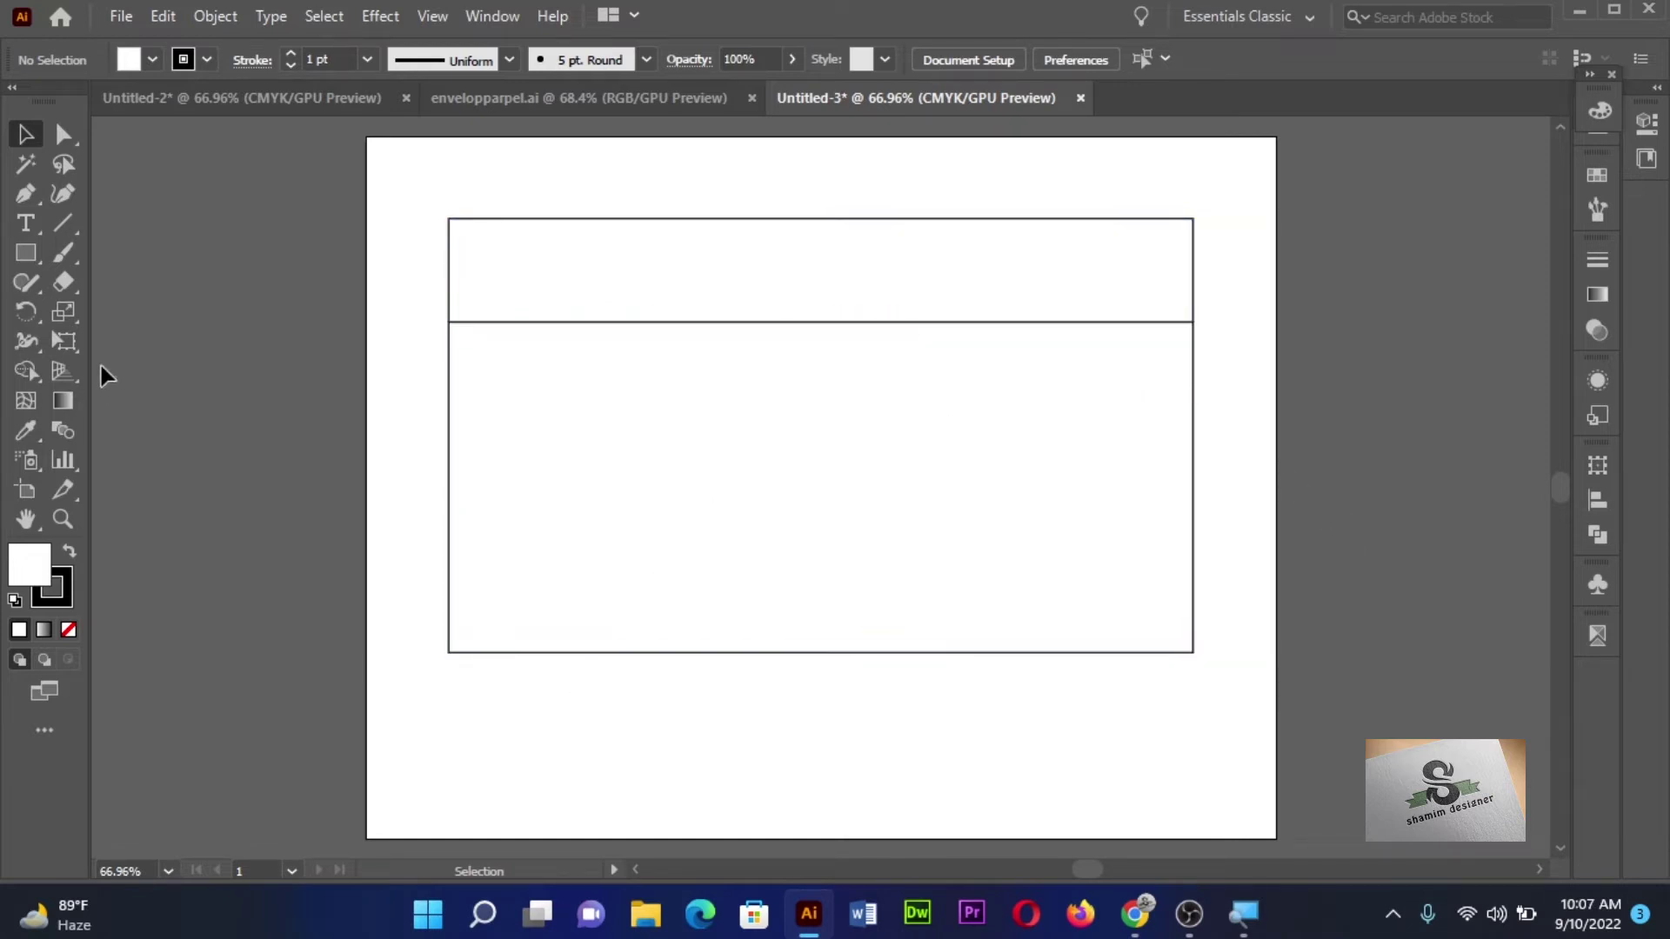
pyautogui.click(21, 255)
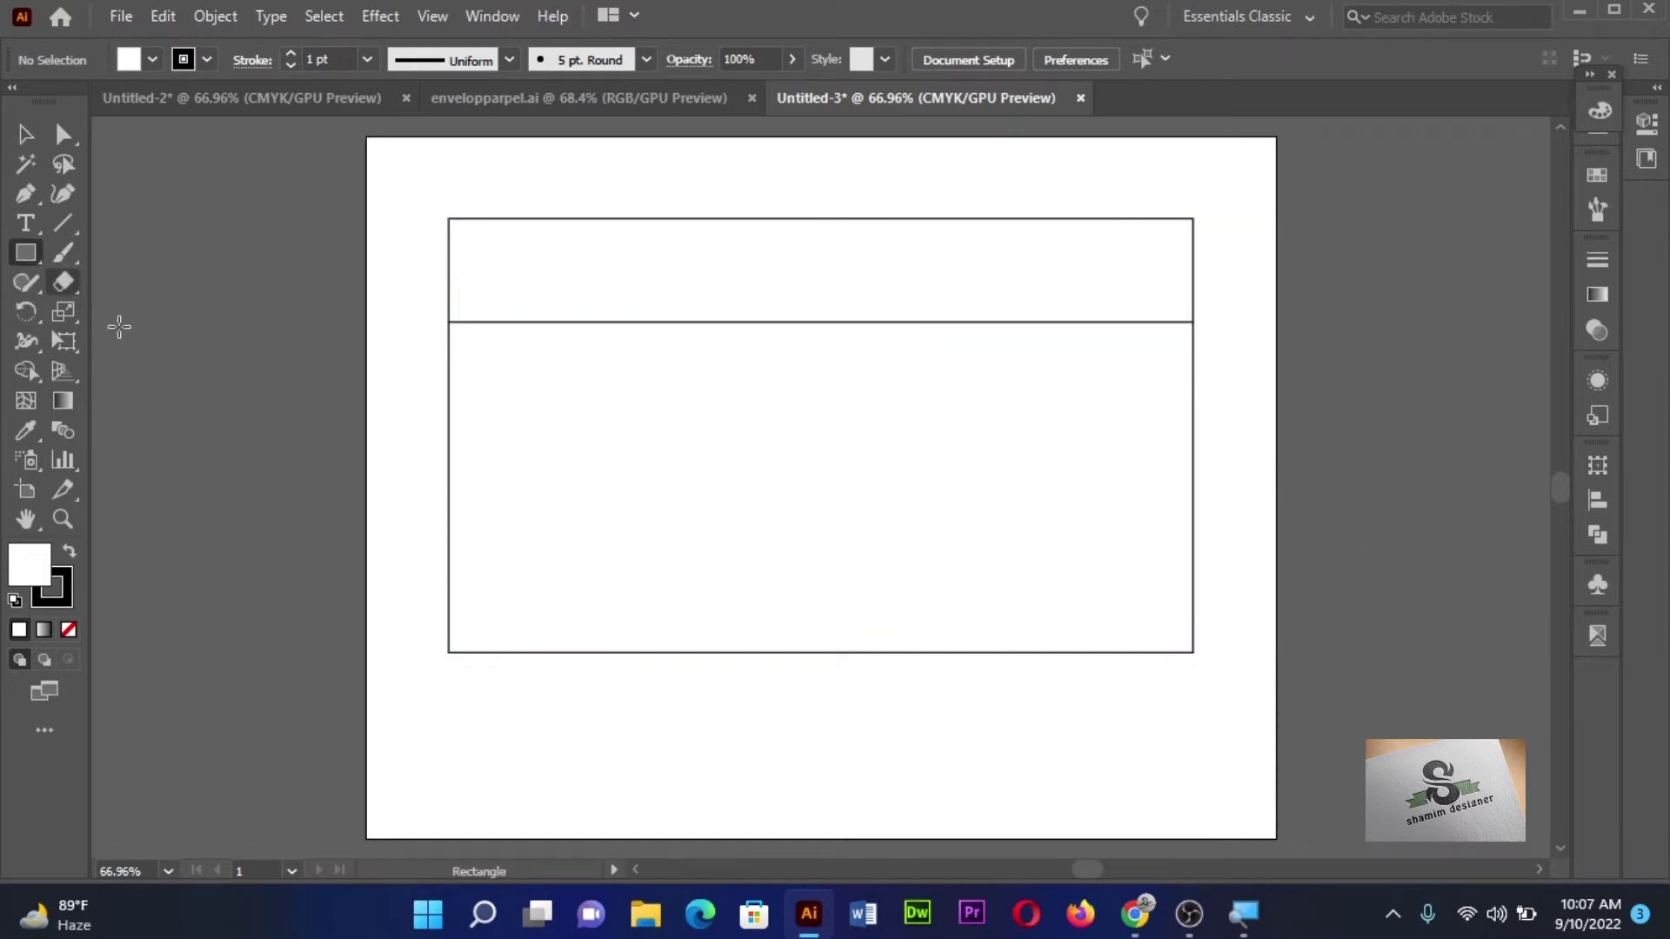
# - Create a 9 × 2.75 in rectangle
pyautogui.click(701, 510)
pyautogui.click(719, 345)
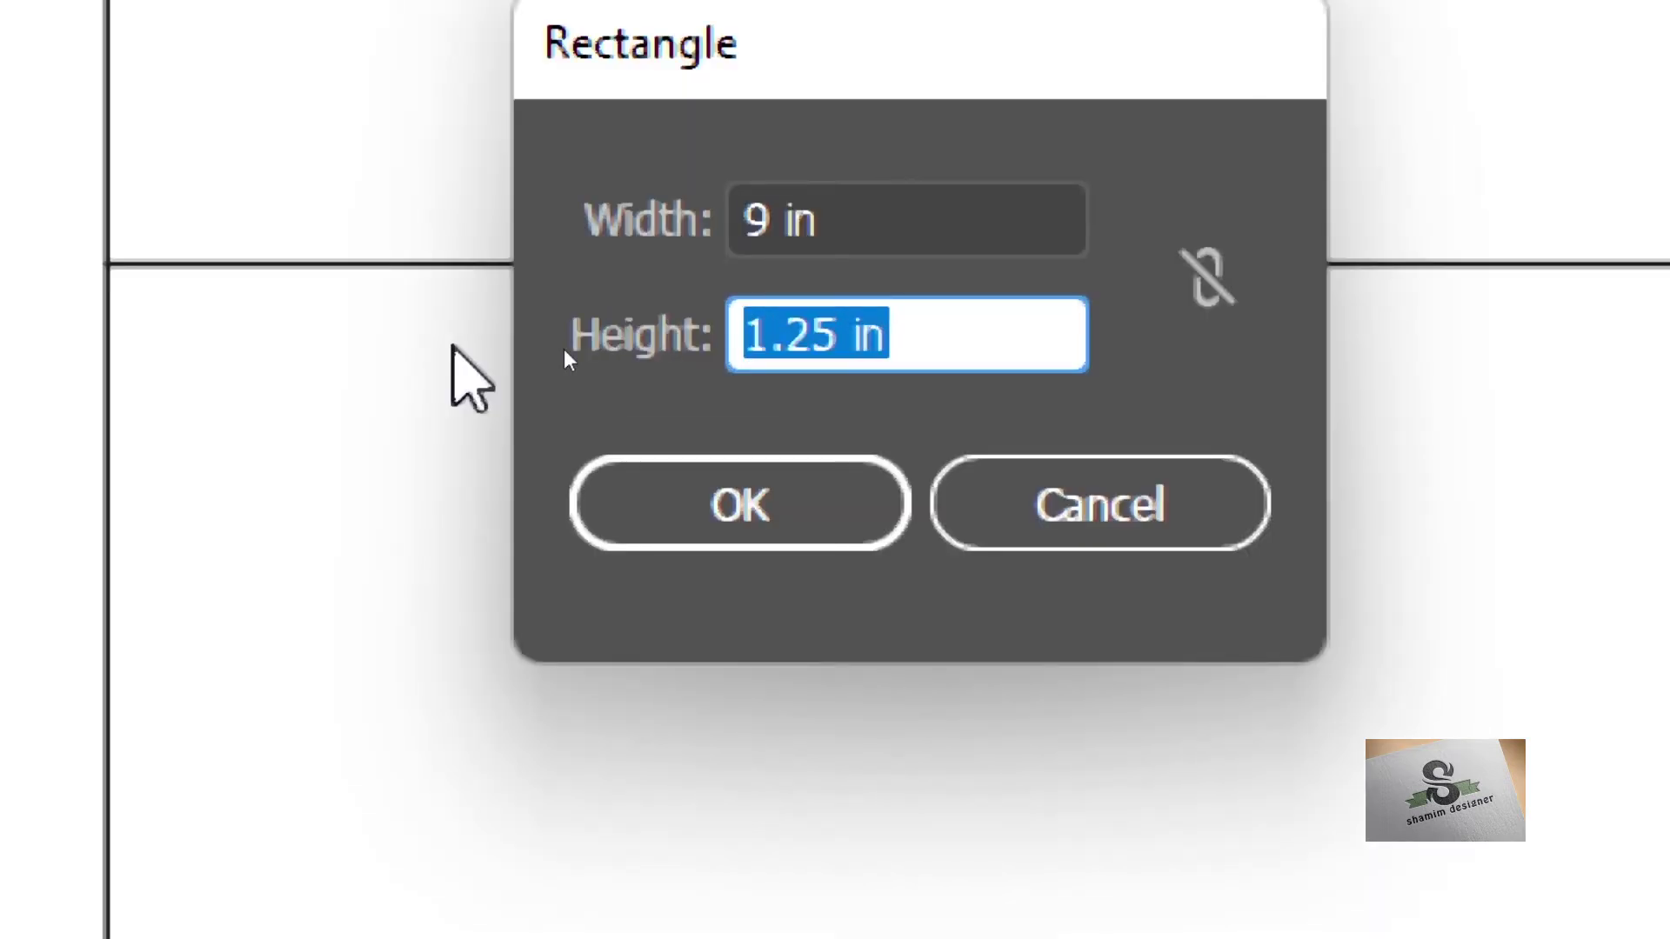
pyautogui.write('2.')
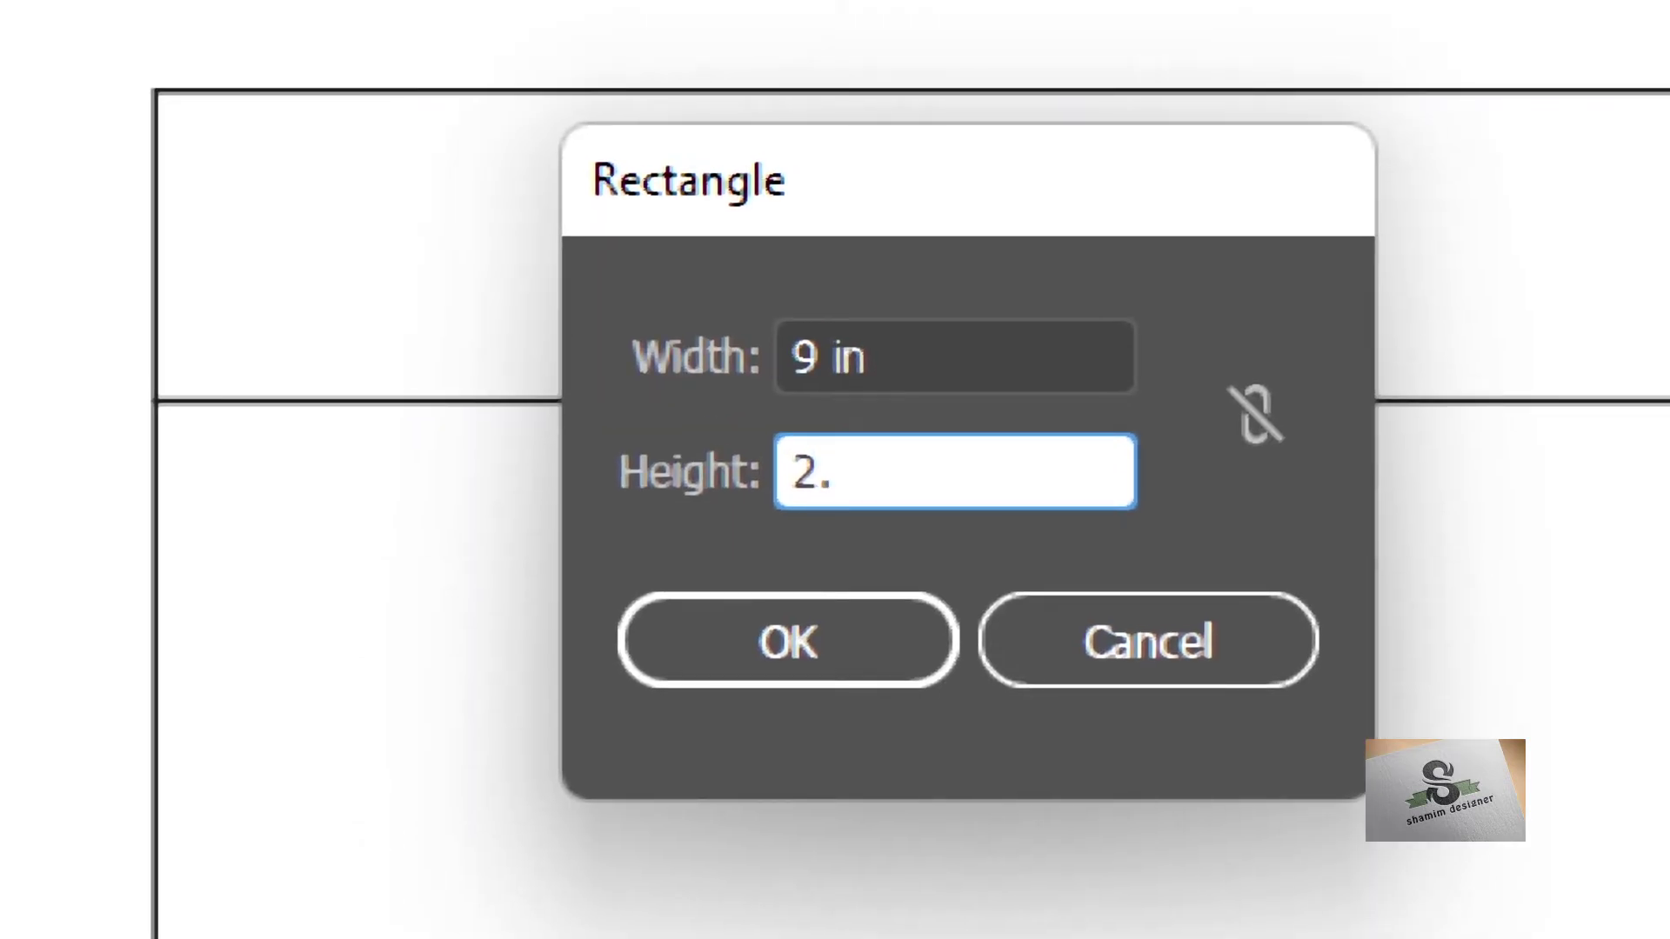
pyautogui.write('75')
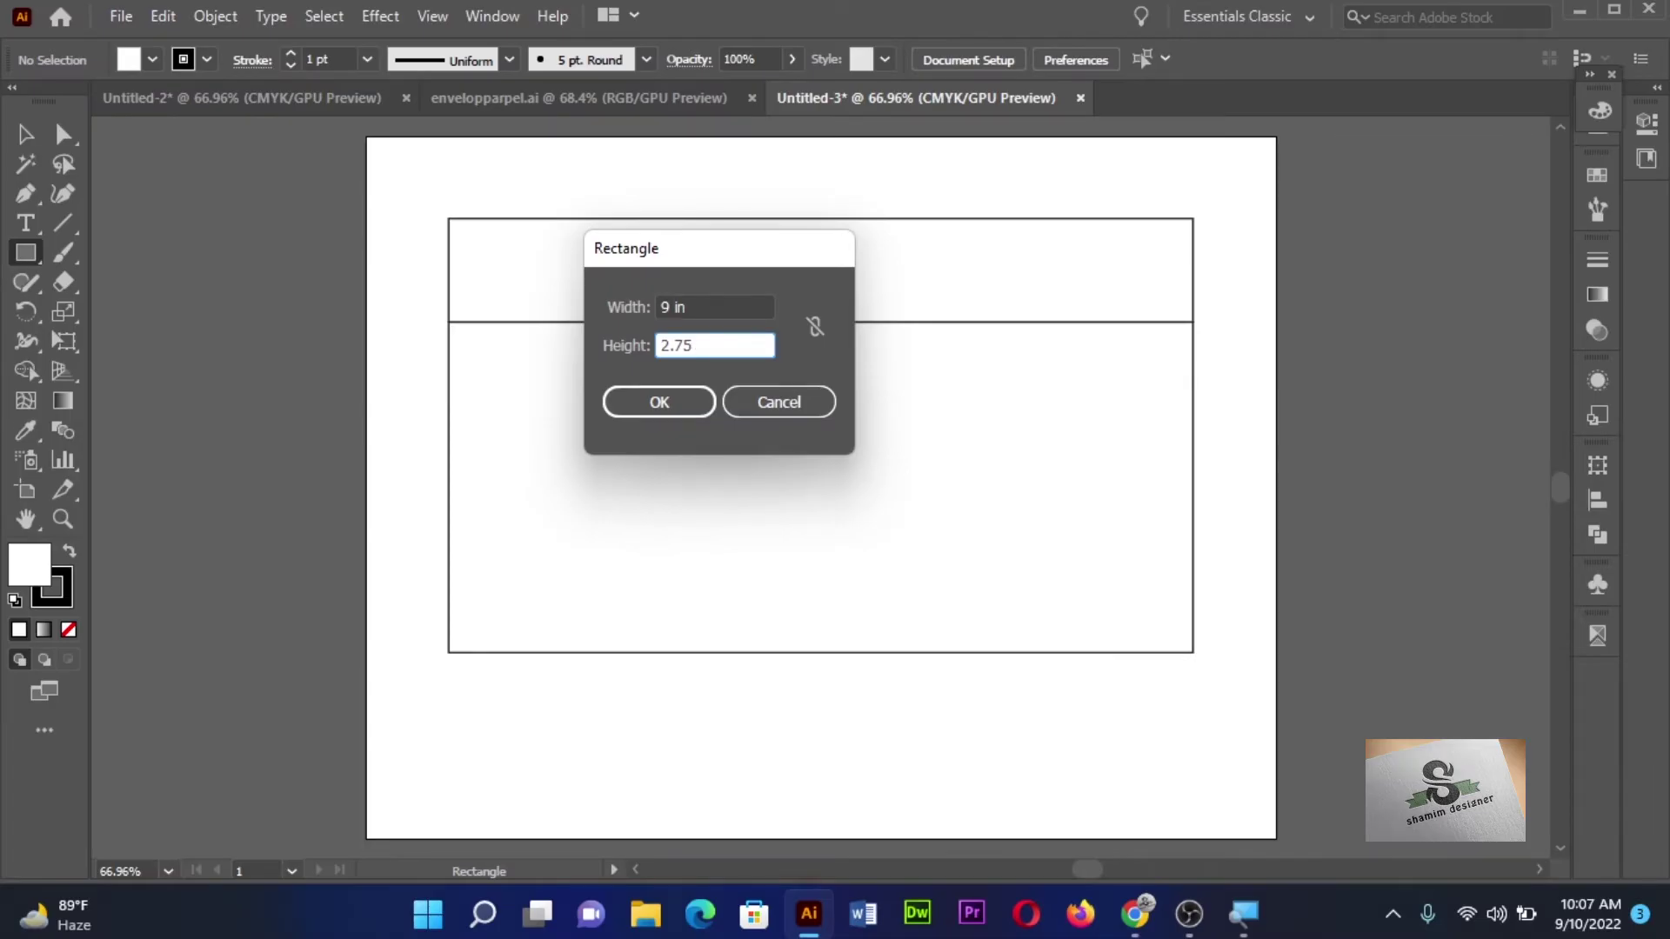
pyautogui.click(682, 401)
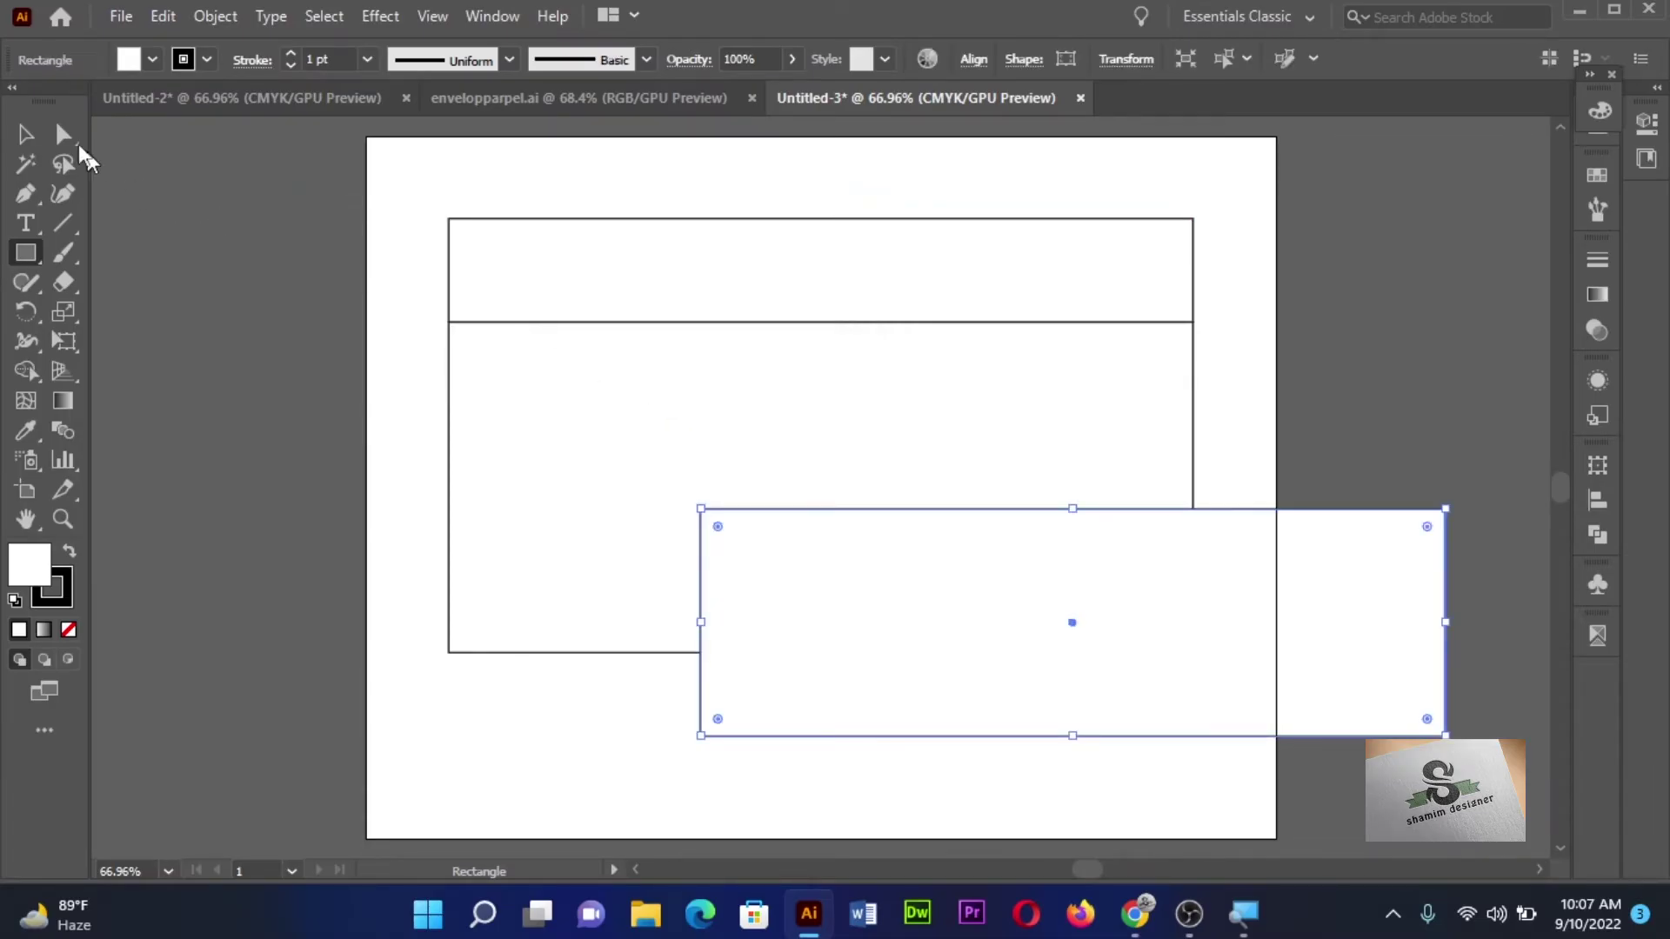
# - Snap the 9 × 2.75 in rectangle flush beneath the envelope body
pyautogui.click(25, 138)
pyautogui.moveTo(1166, 548)
pyautogui.mouseDown()
pyautogui.moveTo(952, 693)
pyautogui.moveTo(916, 686)
pyautogui.mouseUp()
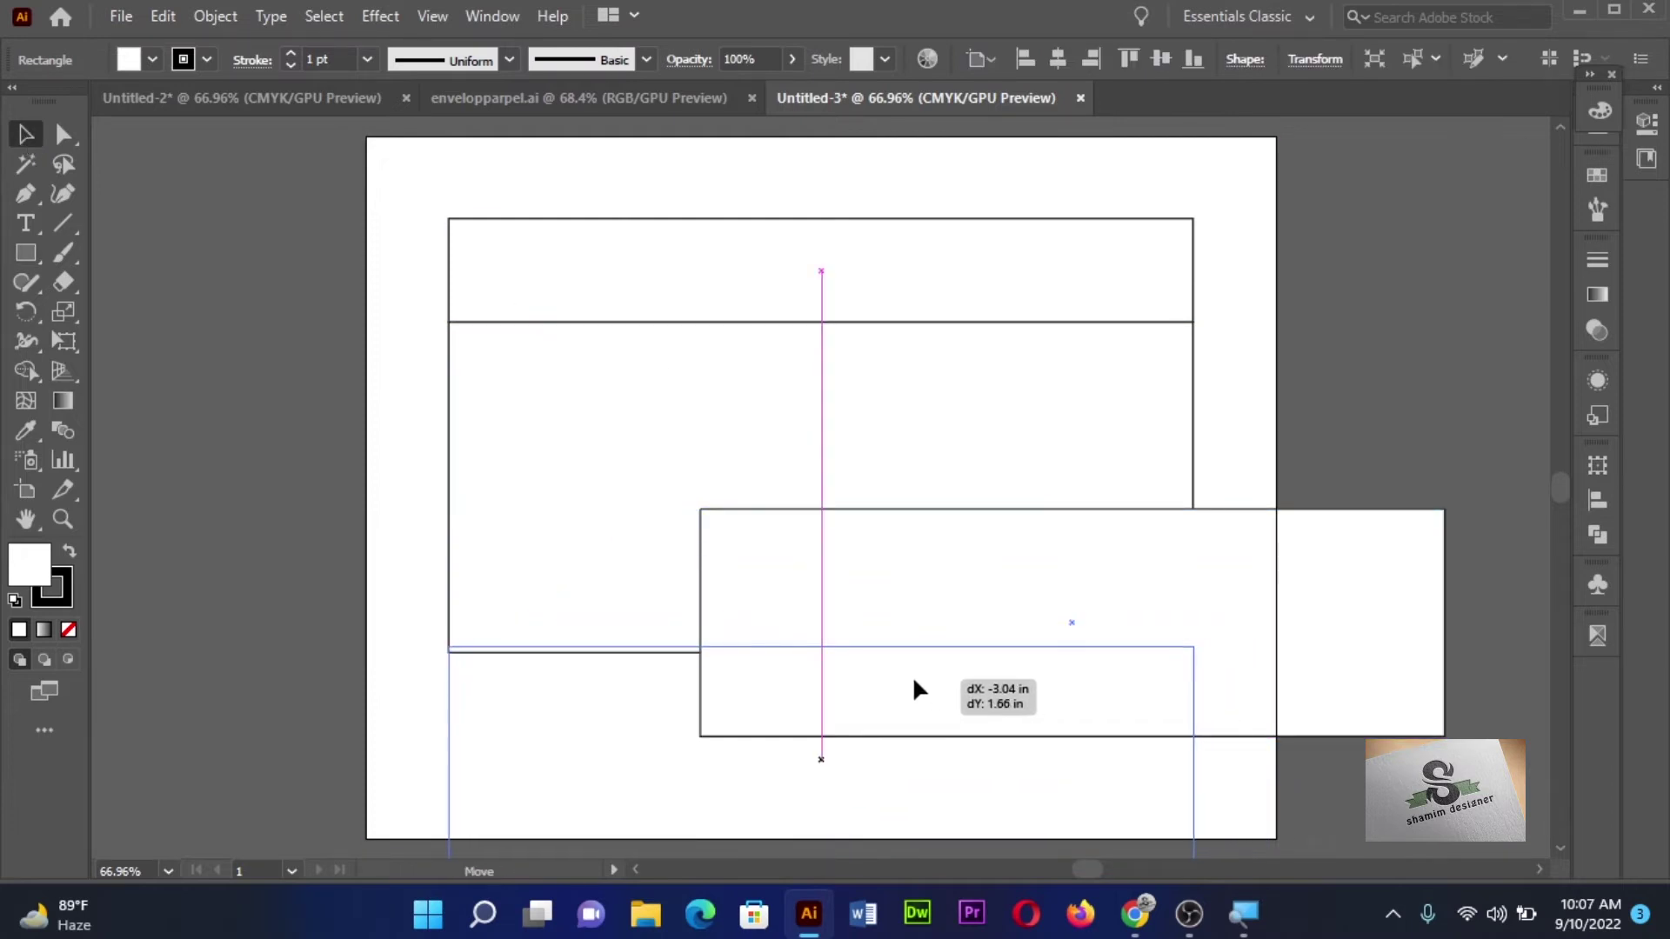
pyautogui.moveTo(915, 684); pyautogui.dragTo(916, 684)
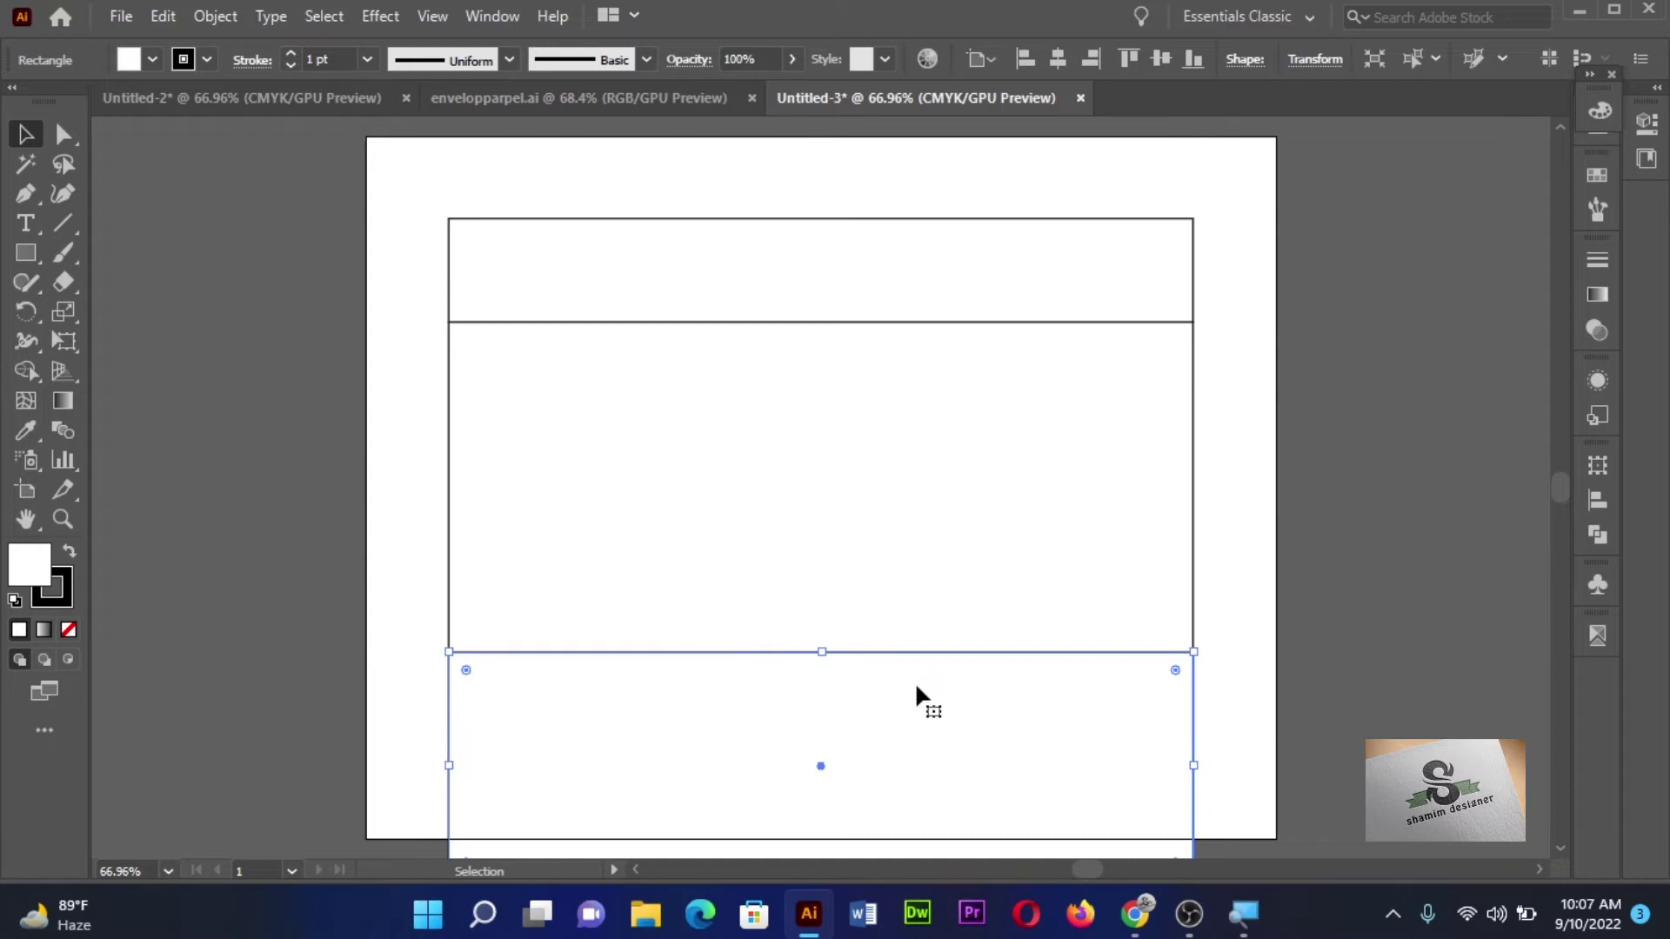
pyautogui.scroll(-3, 1389, 608)
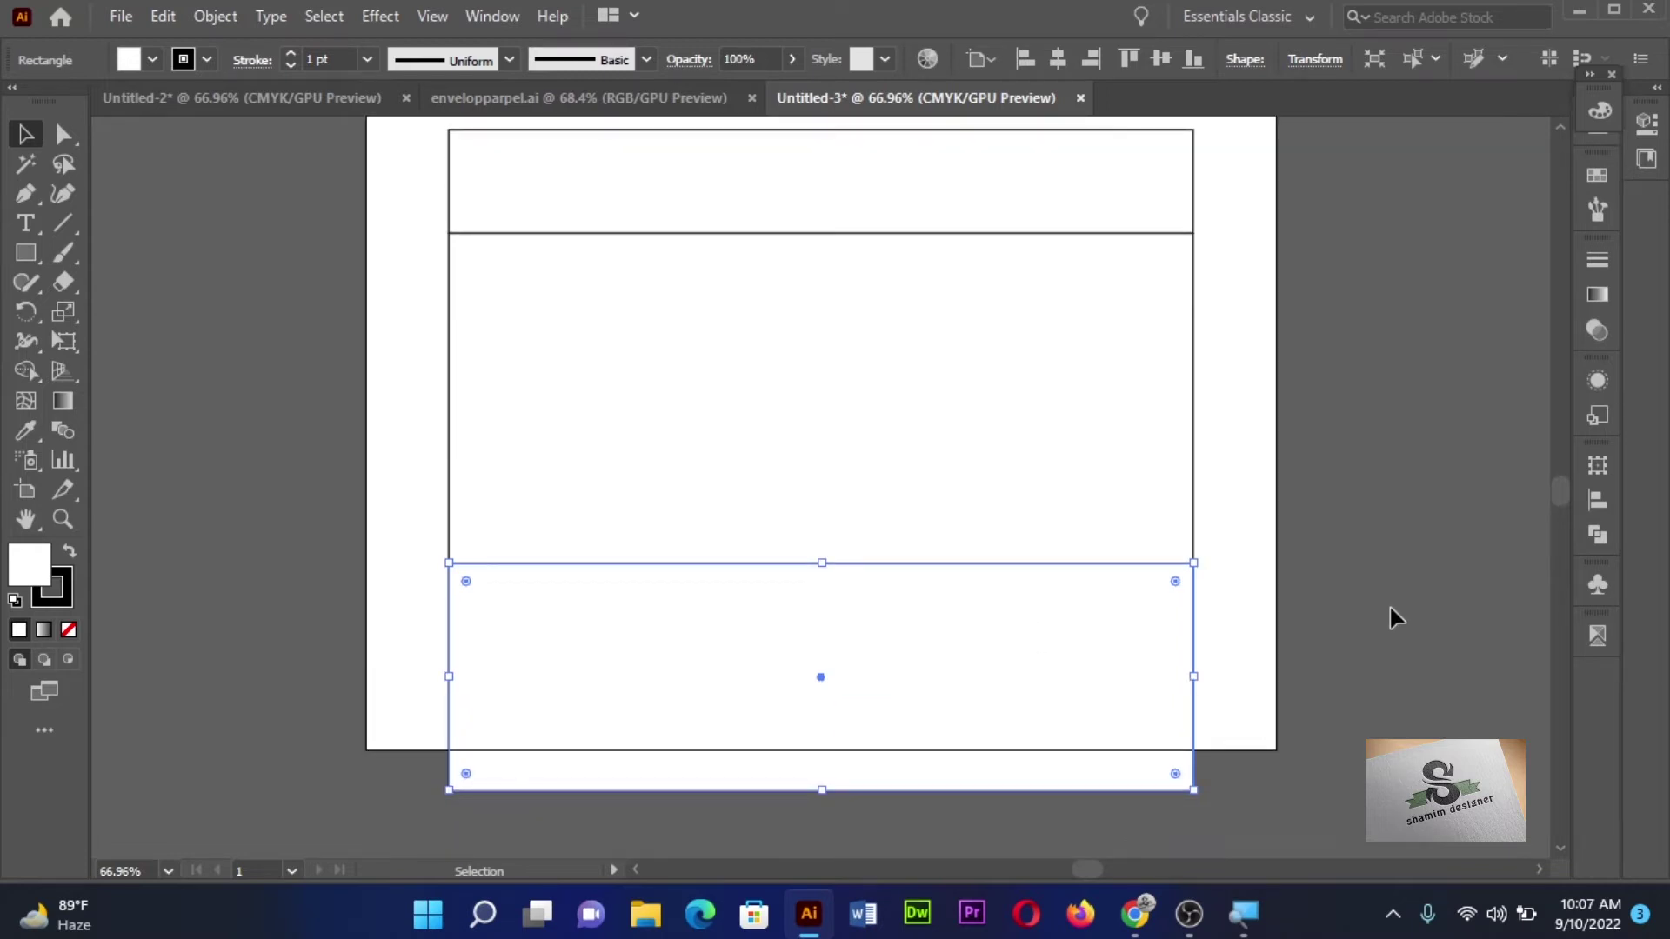
pyautogui.scroll(1, 1390, 607)
pyautogui.click(1390, 608)
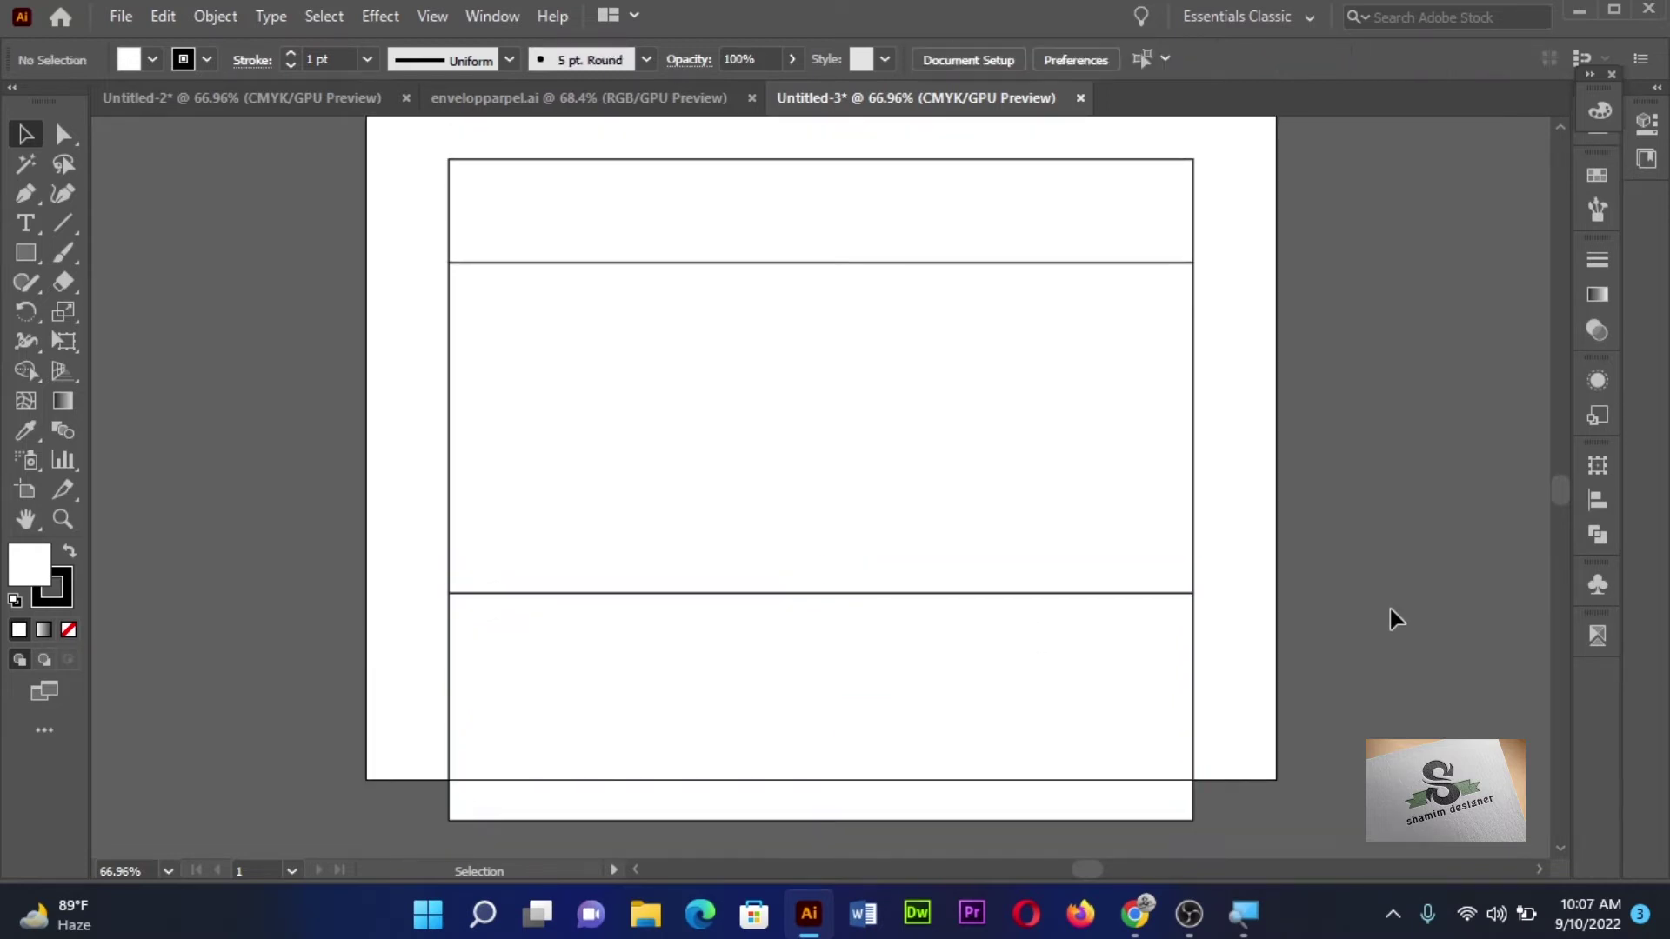
pyautogui.click(534, 423)
pyautogui.click(394, 409)
pyautogui.click(24, 251)
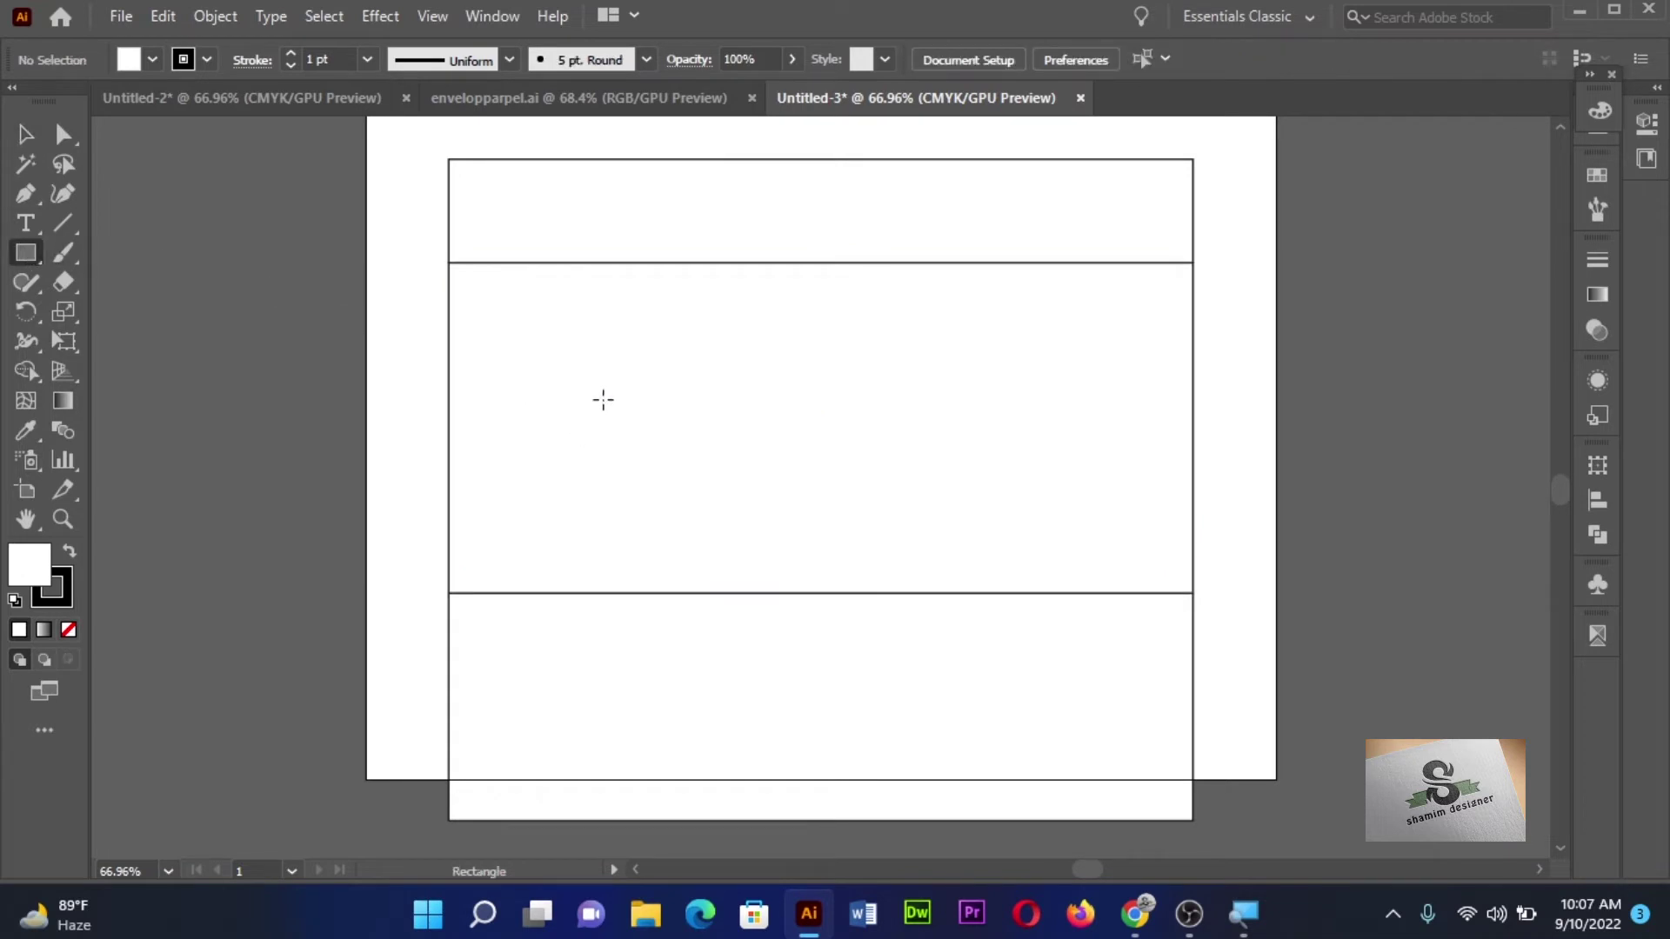
# - Create a 1 in wide by 4 in tall side-flap rectangle
pyautogui.click(690, 418)
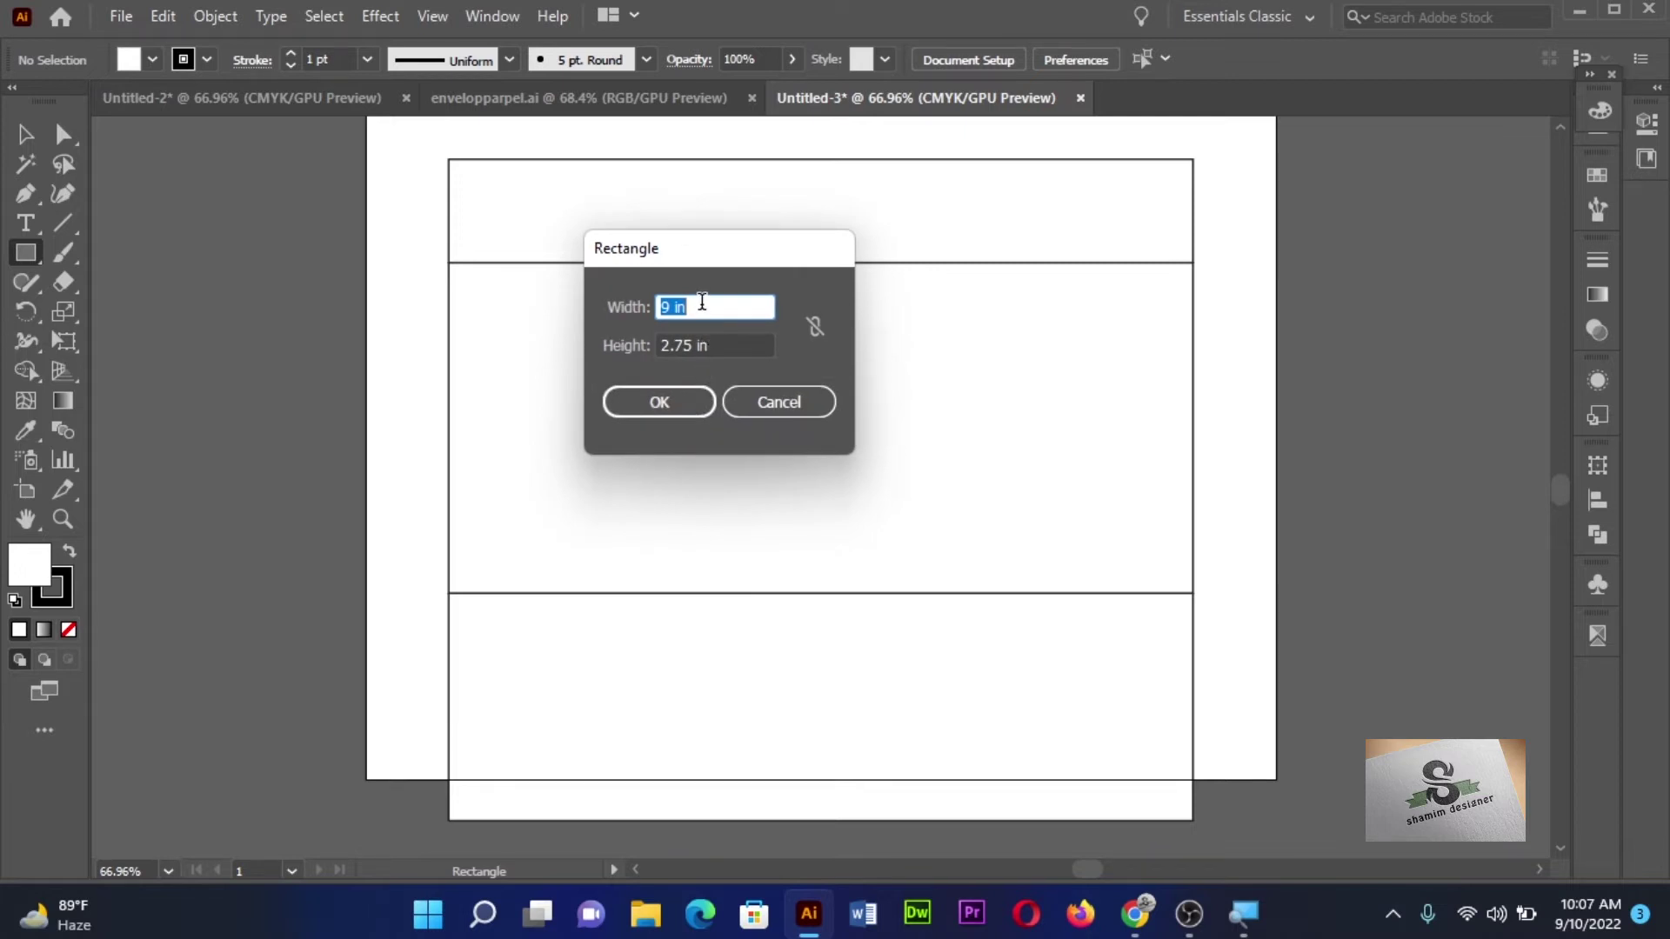
pyautogui.write('1')
pyautogui.press('Tab')
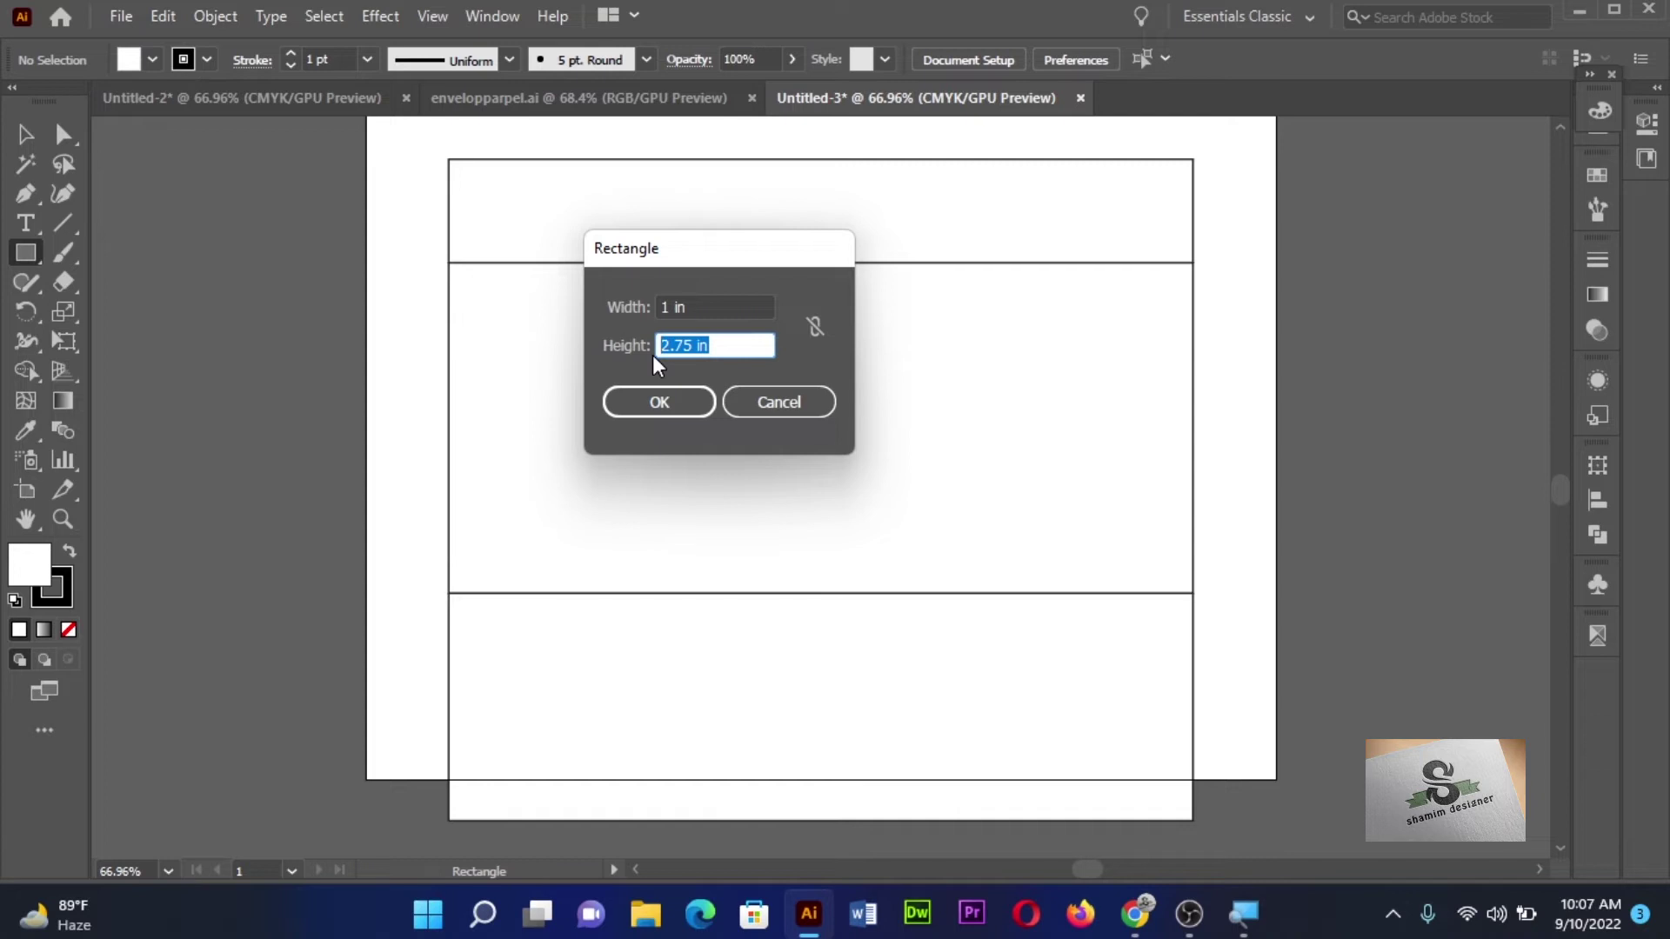
pyautogui.write('4')
pyautogui.click(640, 409)
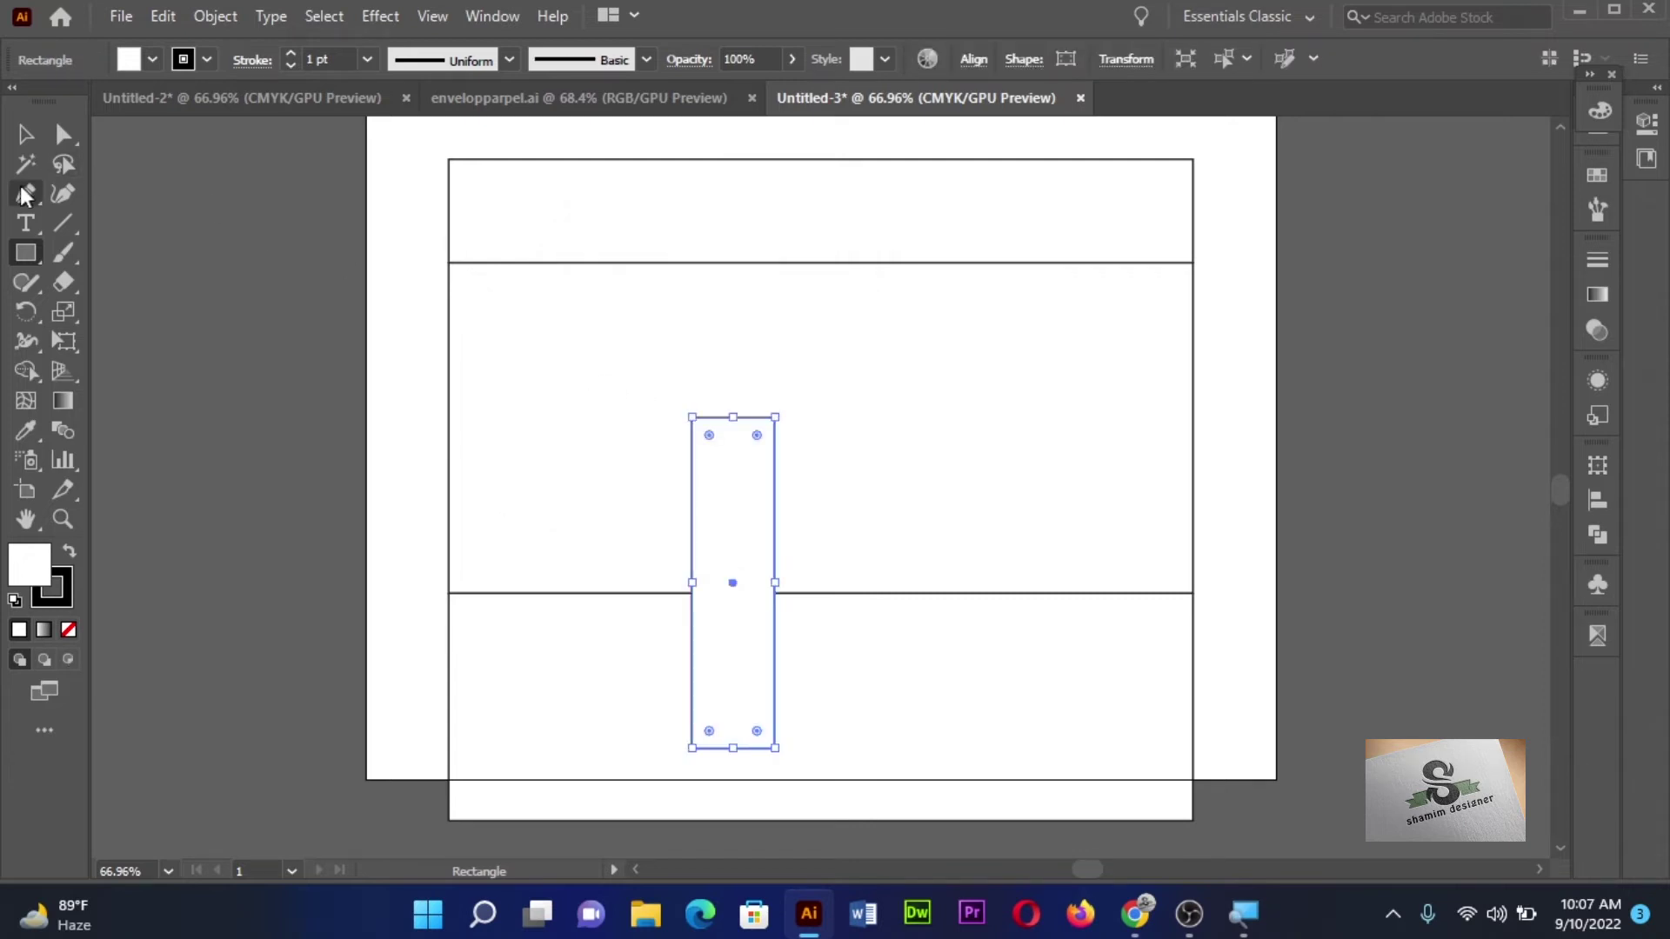
# - Snap the 1 × 4 in flap against the body's left edge
pyautogui.click(27, 133)
pyautogui.moveTo(711, 550); pyautogui.dragTo(386, 393)
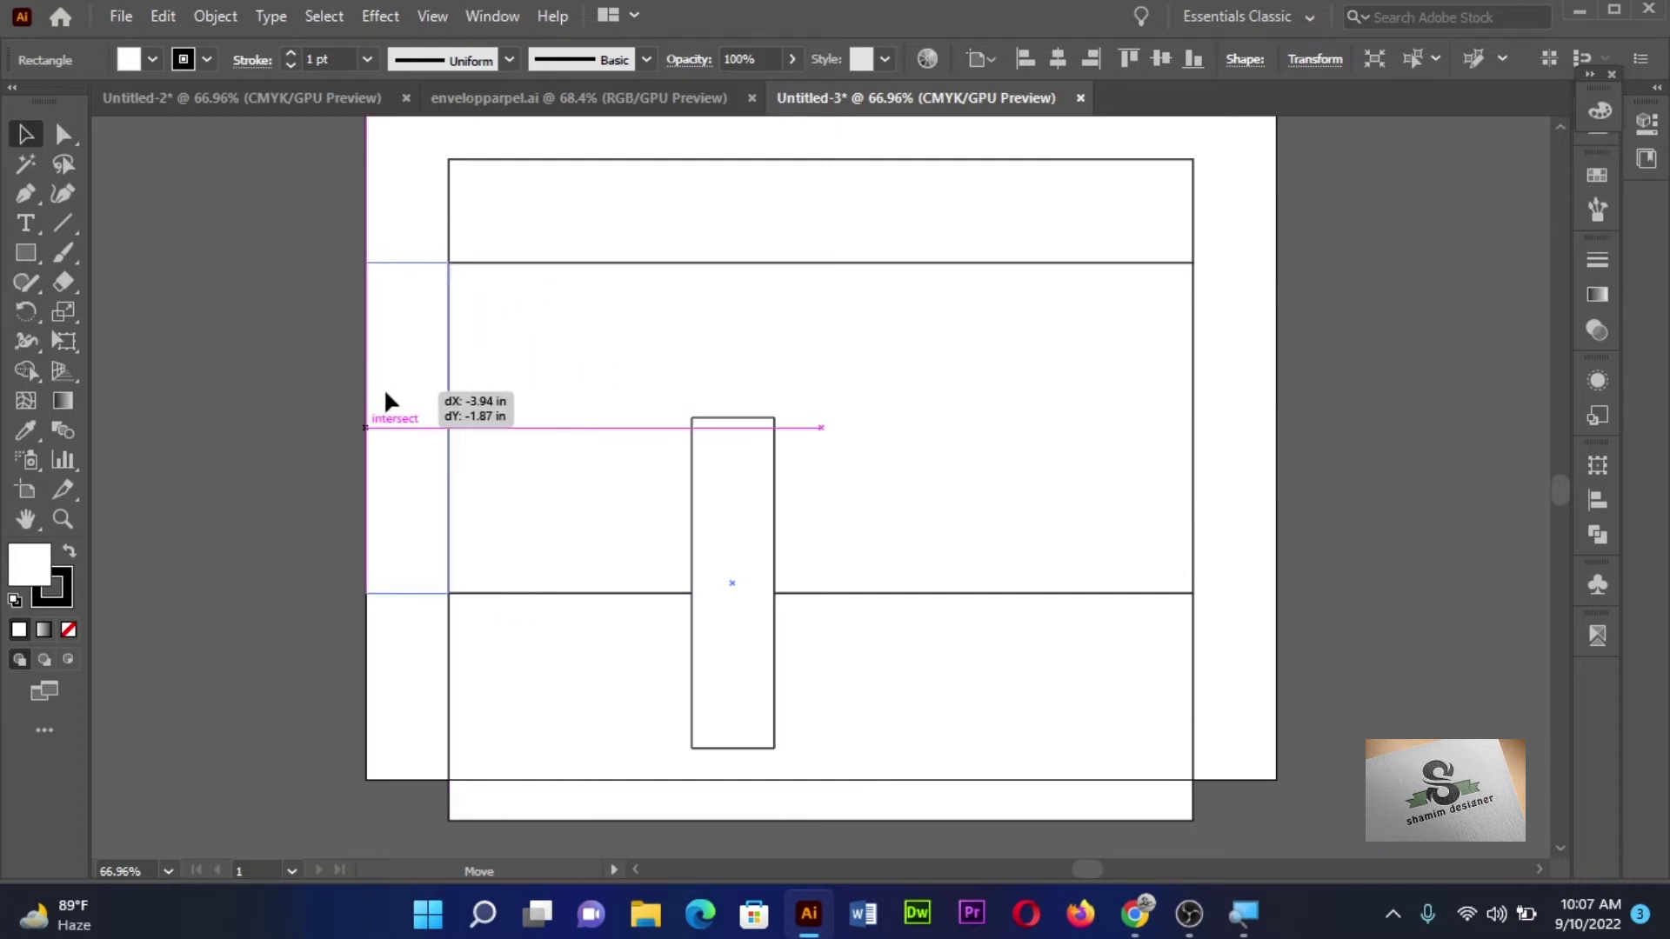
pyautogui.moveTo(389, 399); pyautogui.dragTo(390, 399)
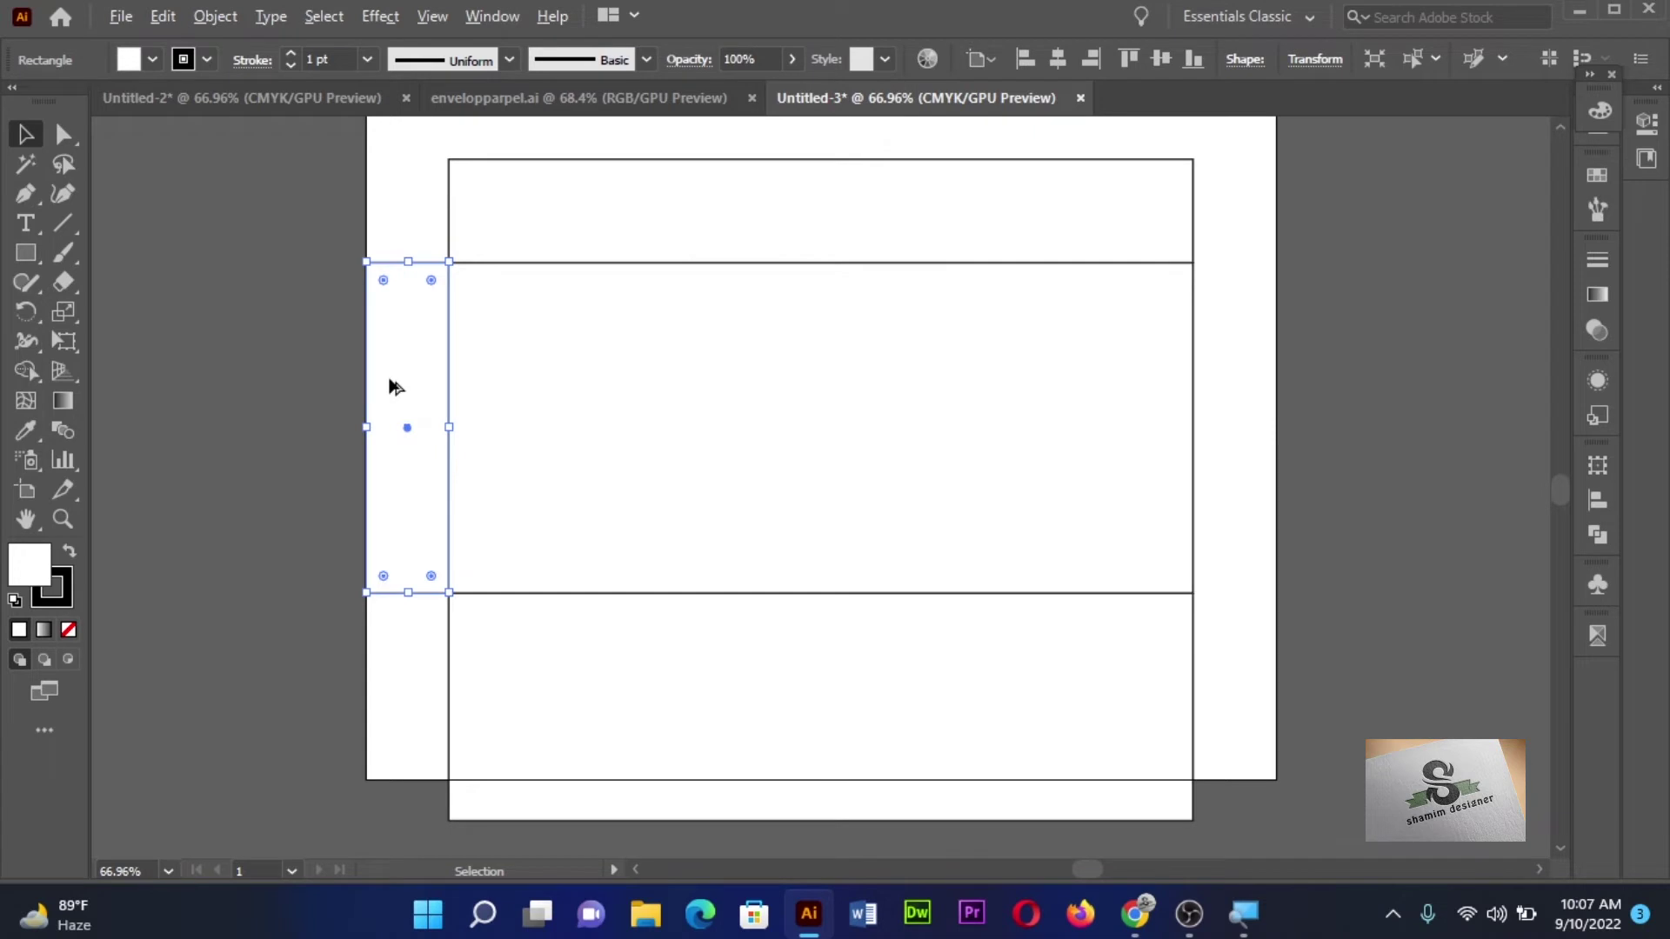
# - Copy the side flap straight across to the body's right edge
pyautogui.moveTo(396, 387); pyautogui.dragTo(1215, 384)
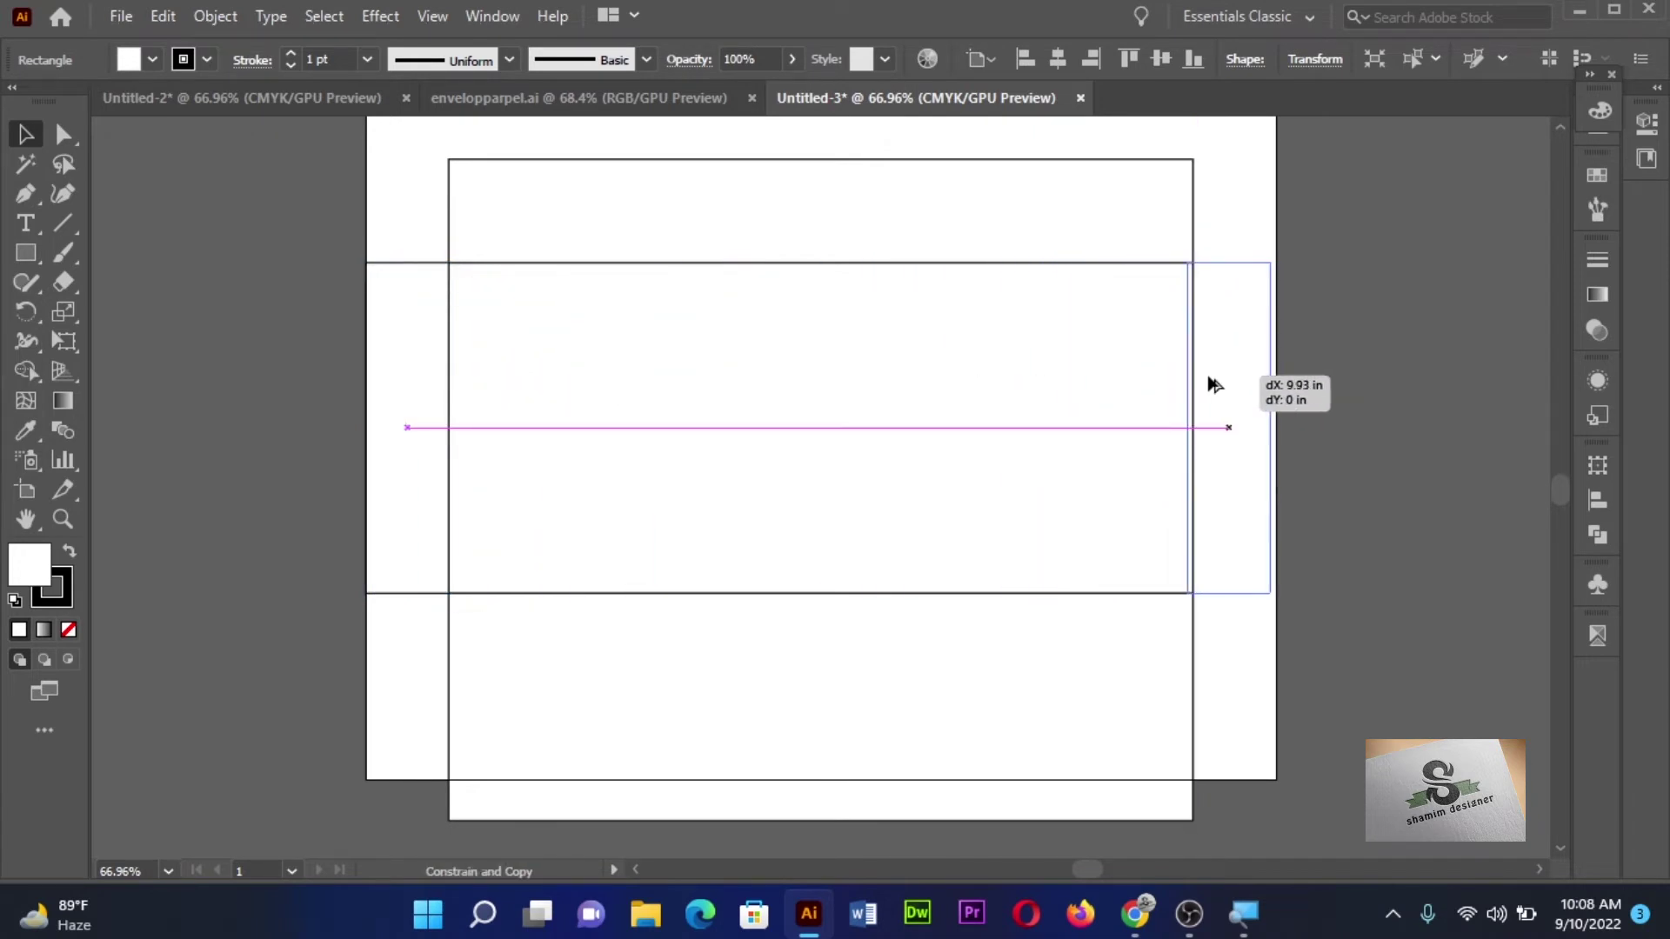
pyautogui.moveTo(1215, 384); pyautogui.dragTo(1215, 383)
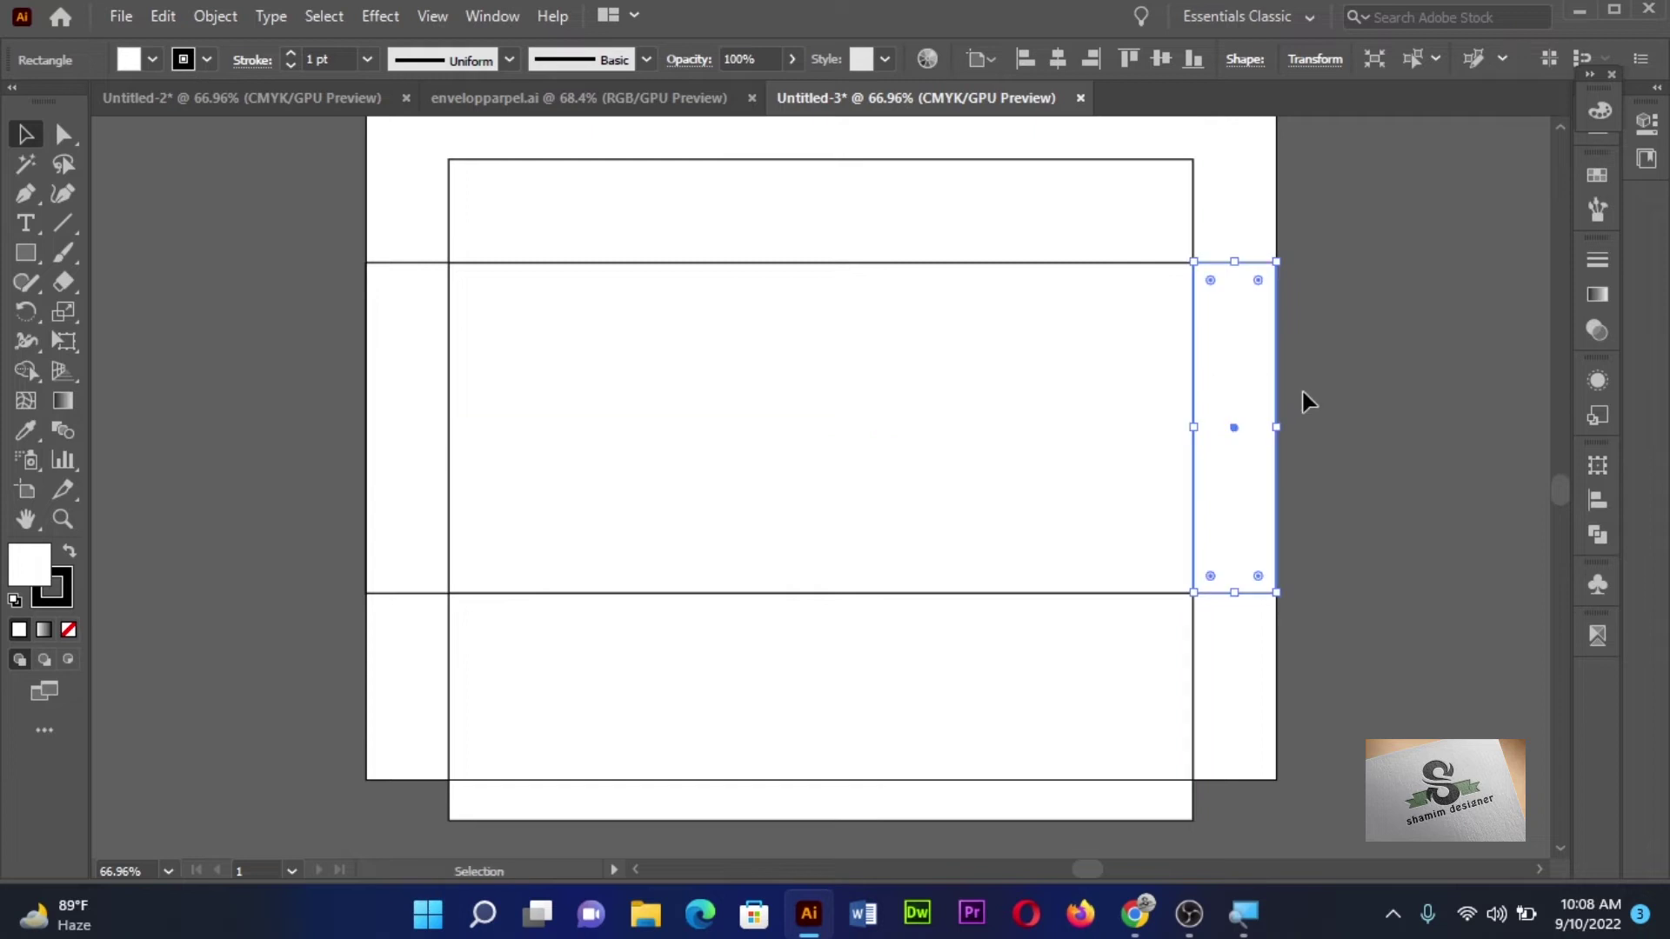
pyautogui.click(1400, 427)
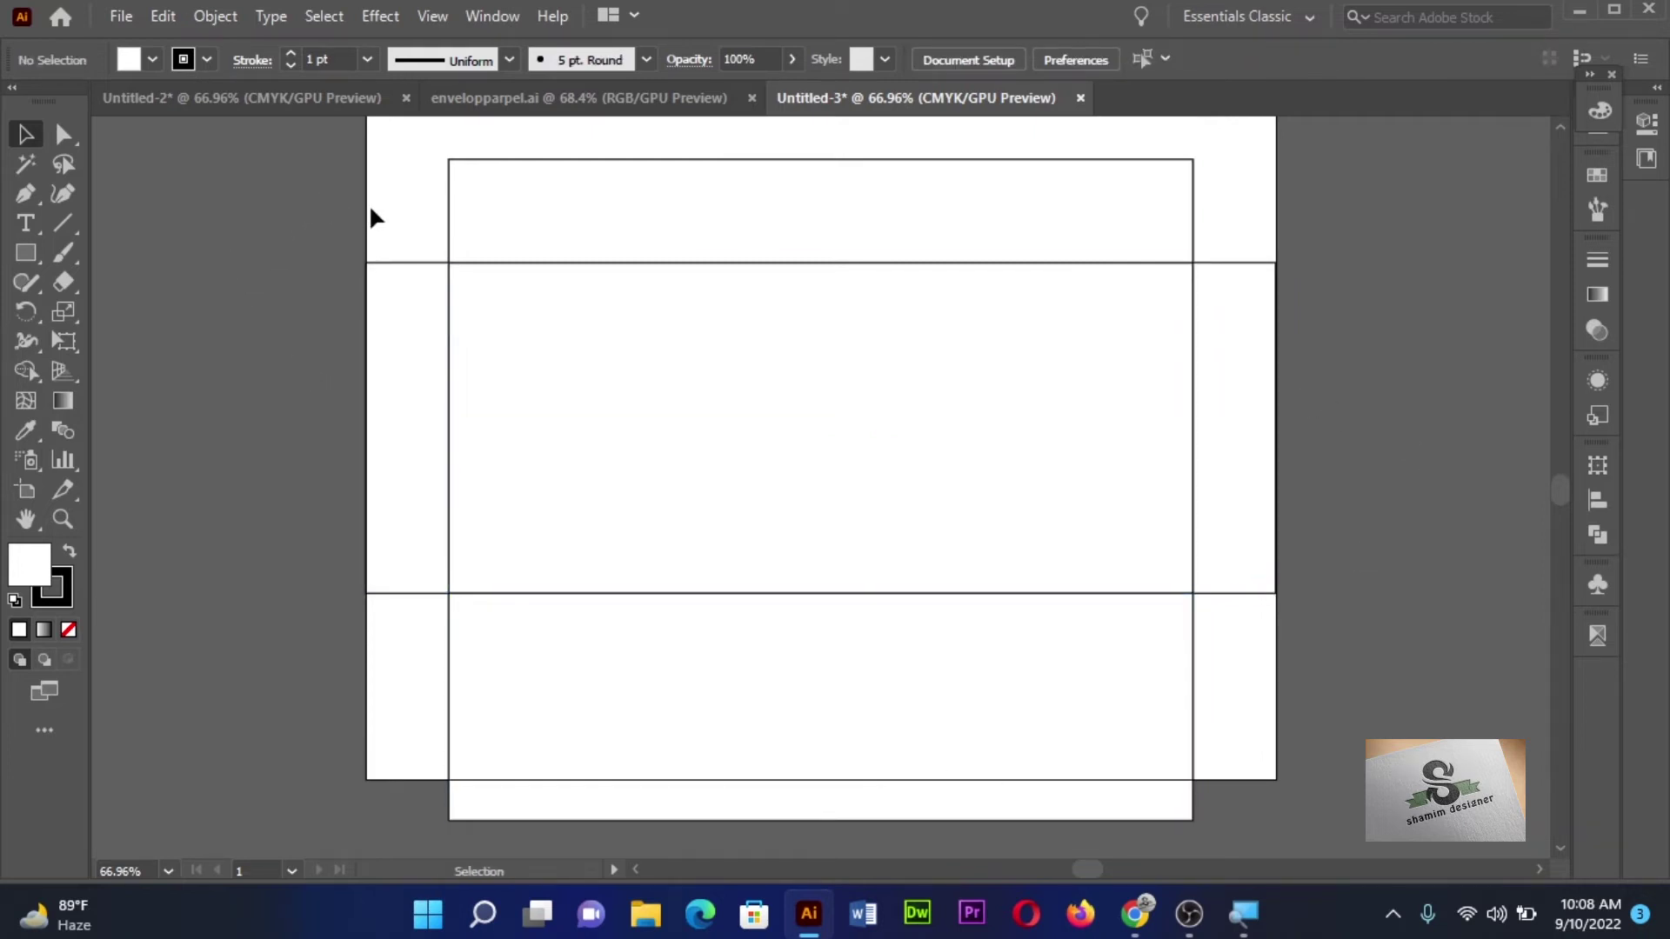
# - Resize the artboard to 13.52 × 9.88 in so it encloses every panel and flap
pyautogui.hotkey('ctrl', '-')
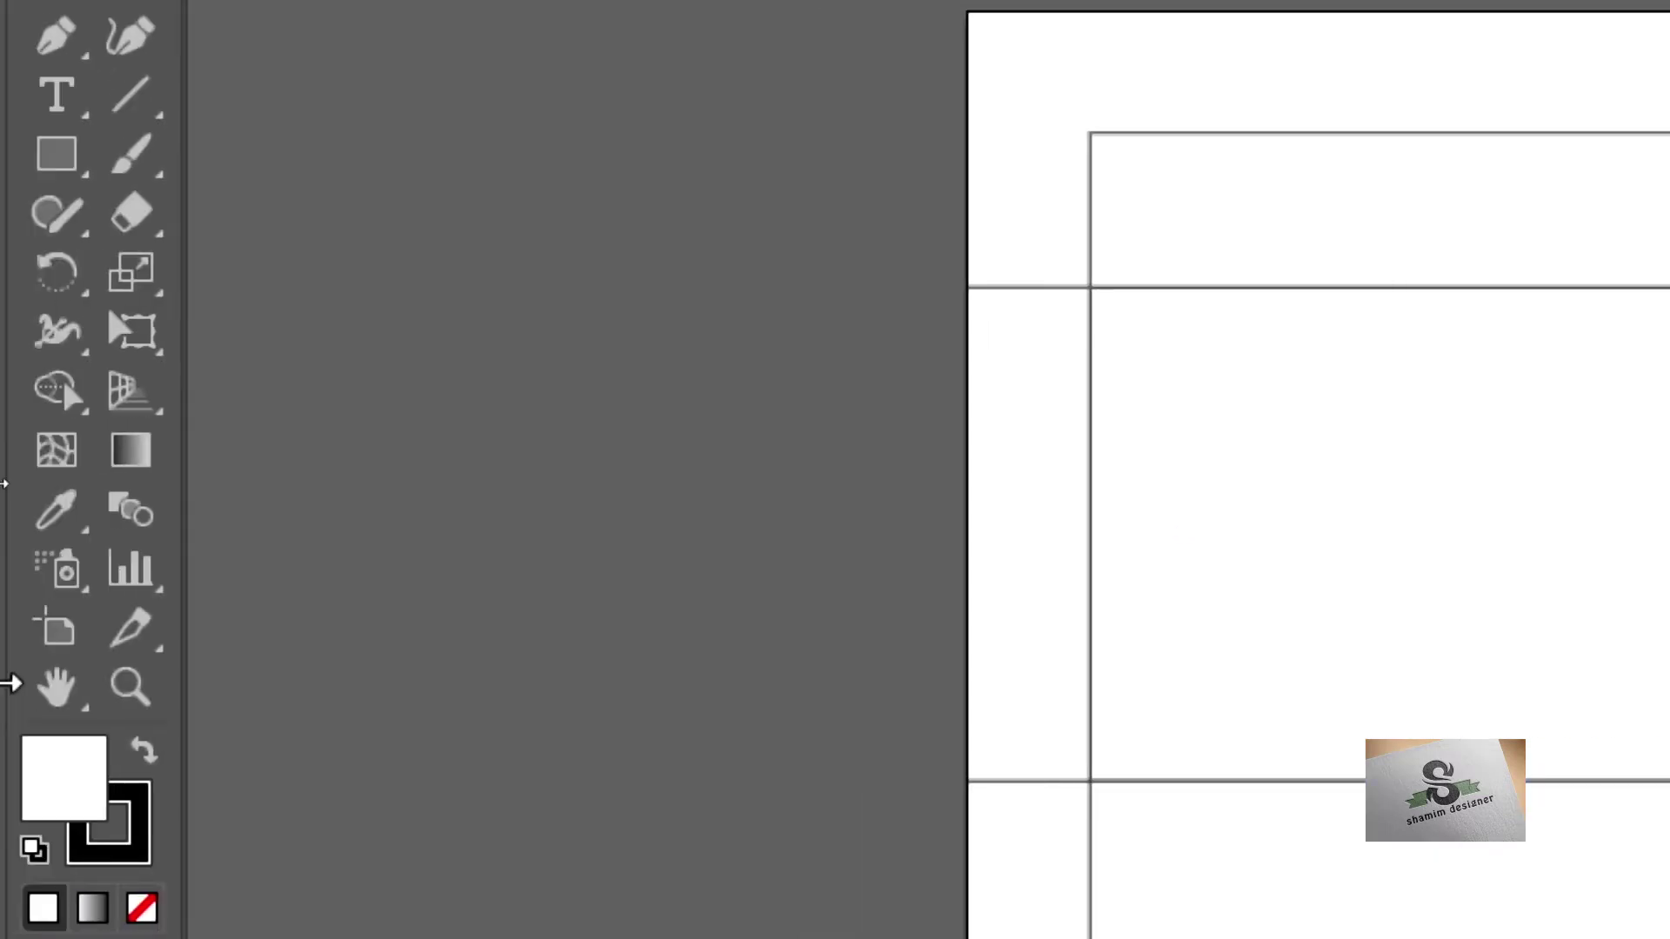
pyautogui.click(57, 628)
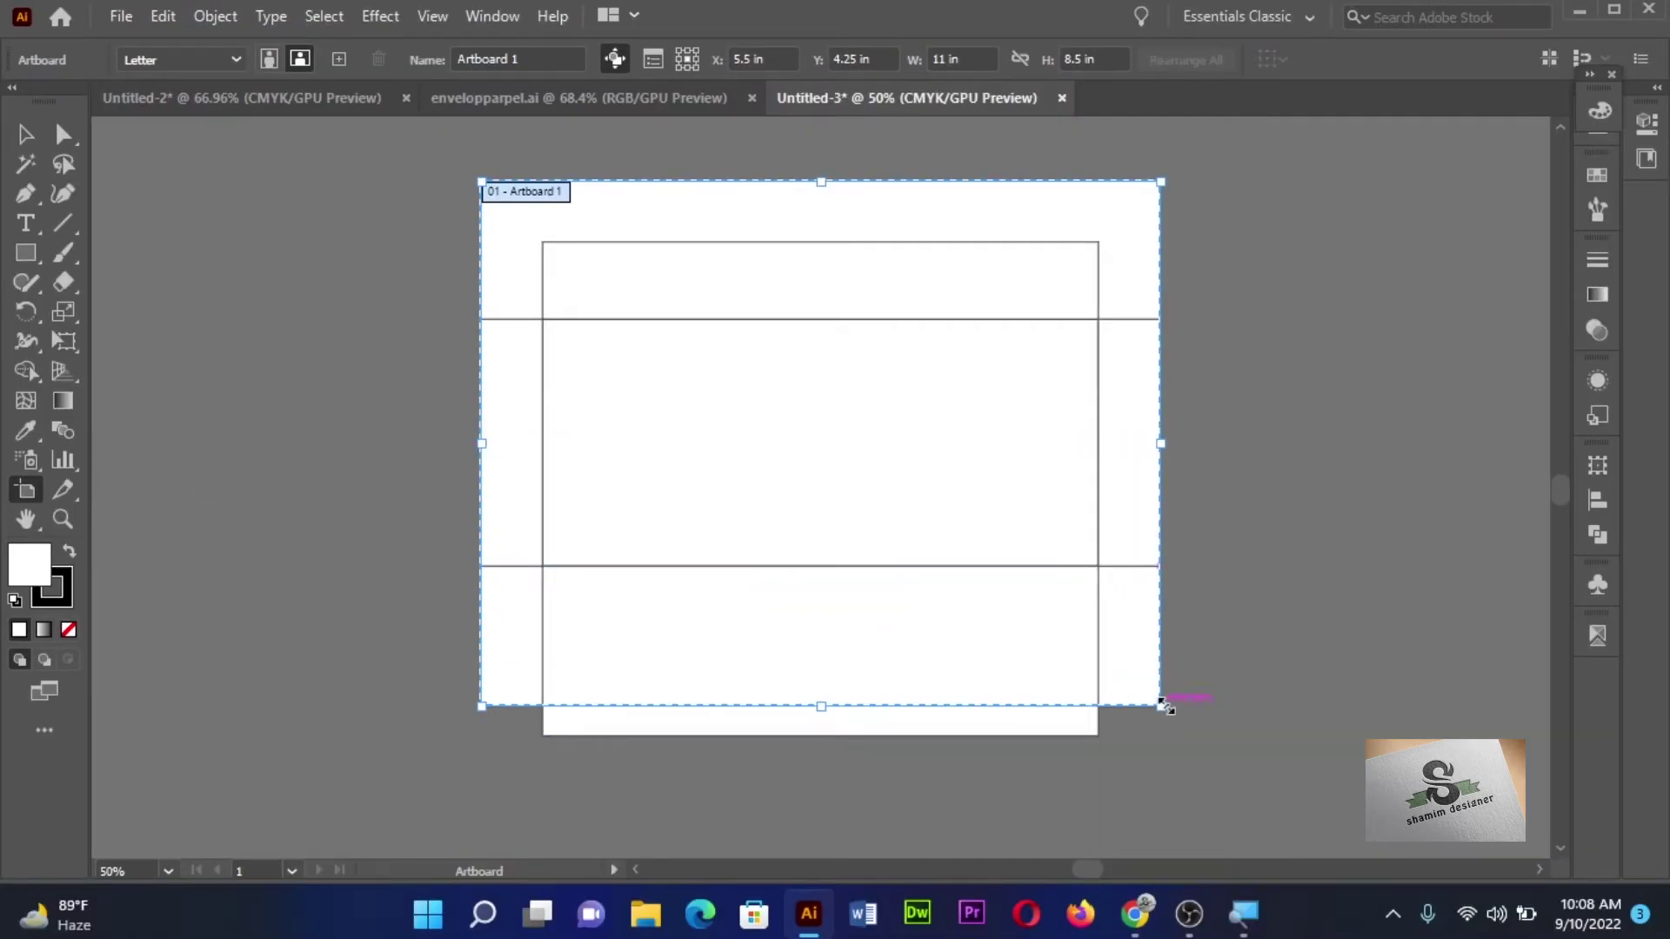
pyautogui.moveTo(1160, 708); pyautogui.dragTo(1253, 777)
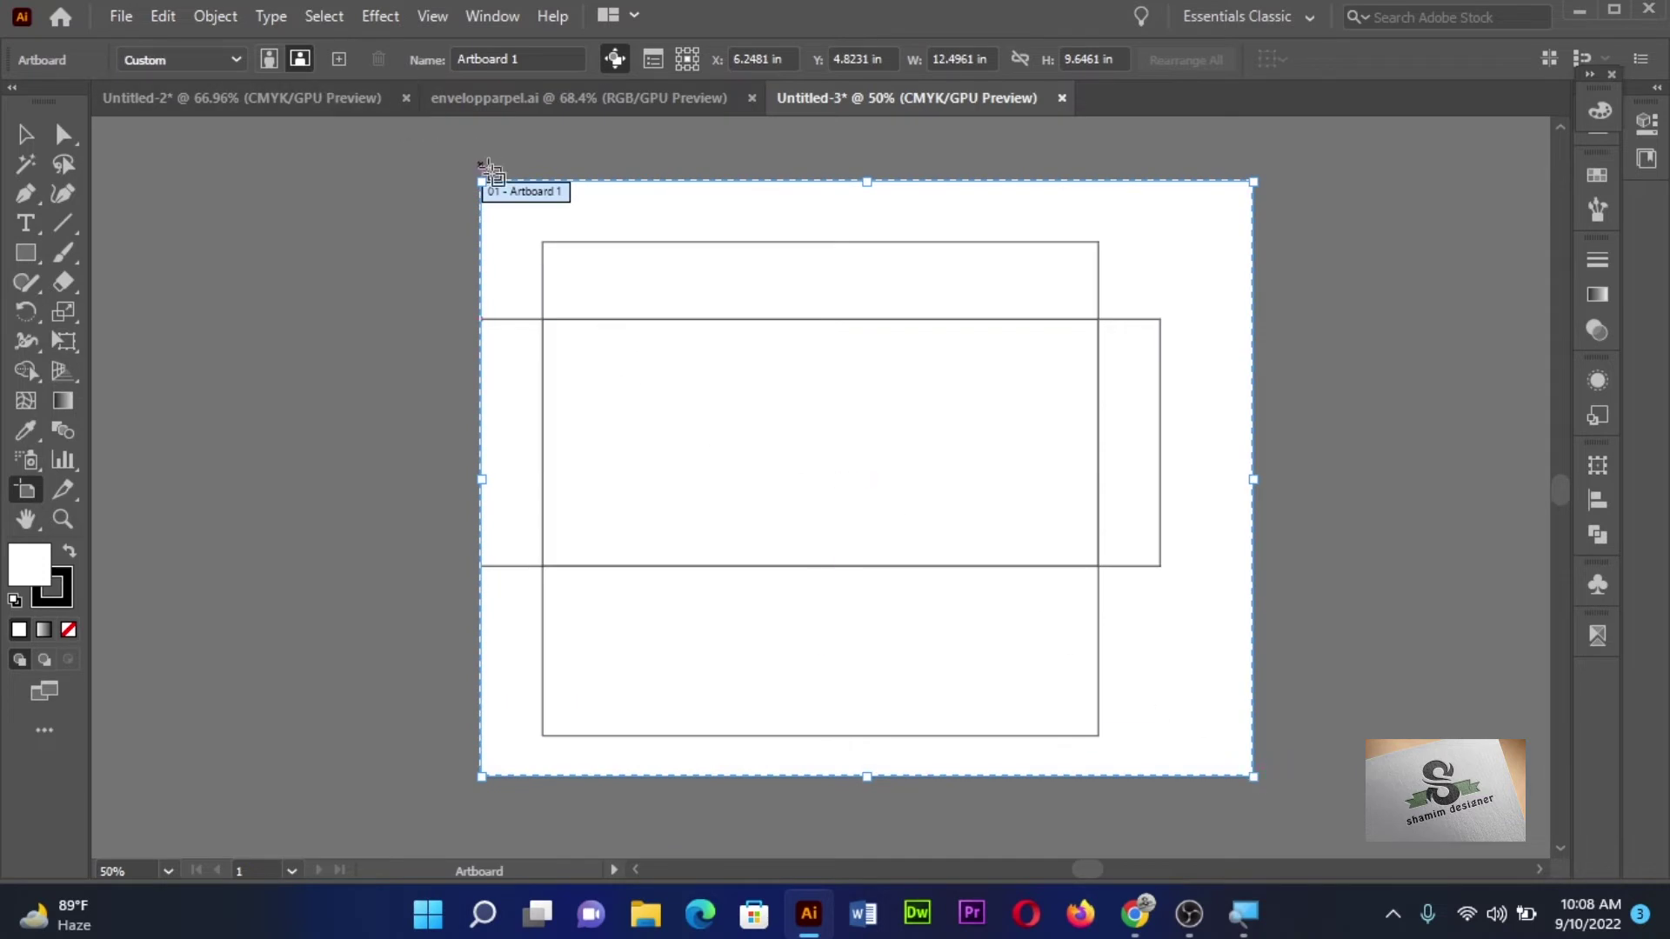
pyautogui.moveTo(481, 182); pyautogui.dragTo(419, 166)
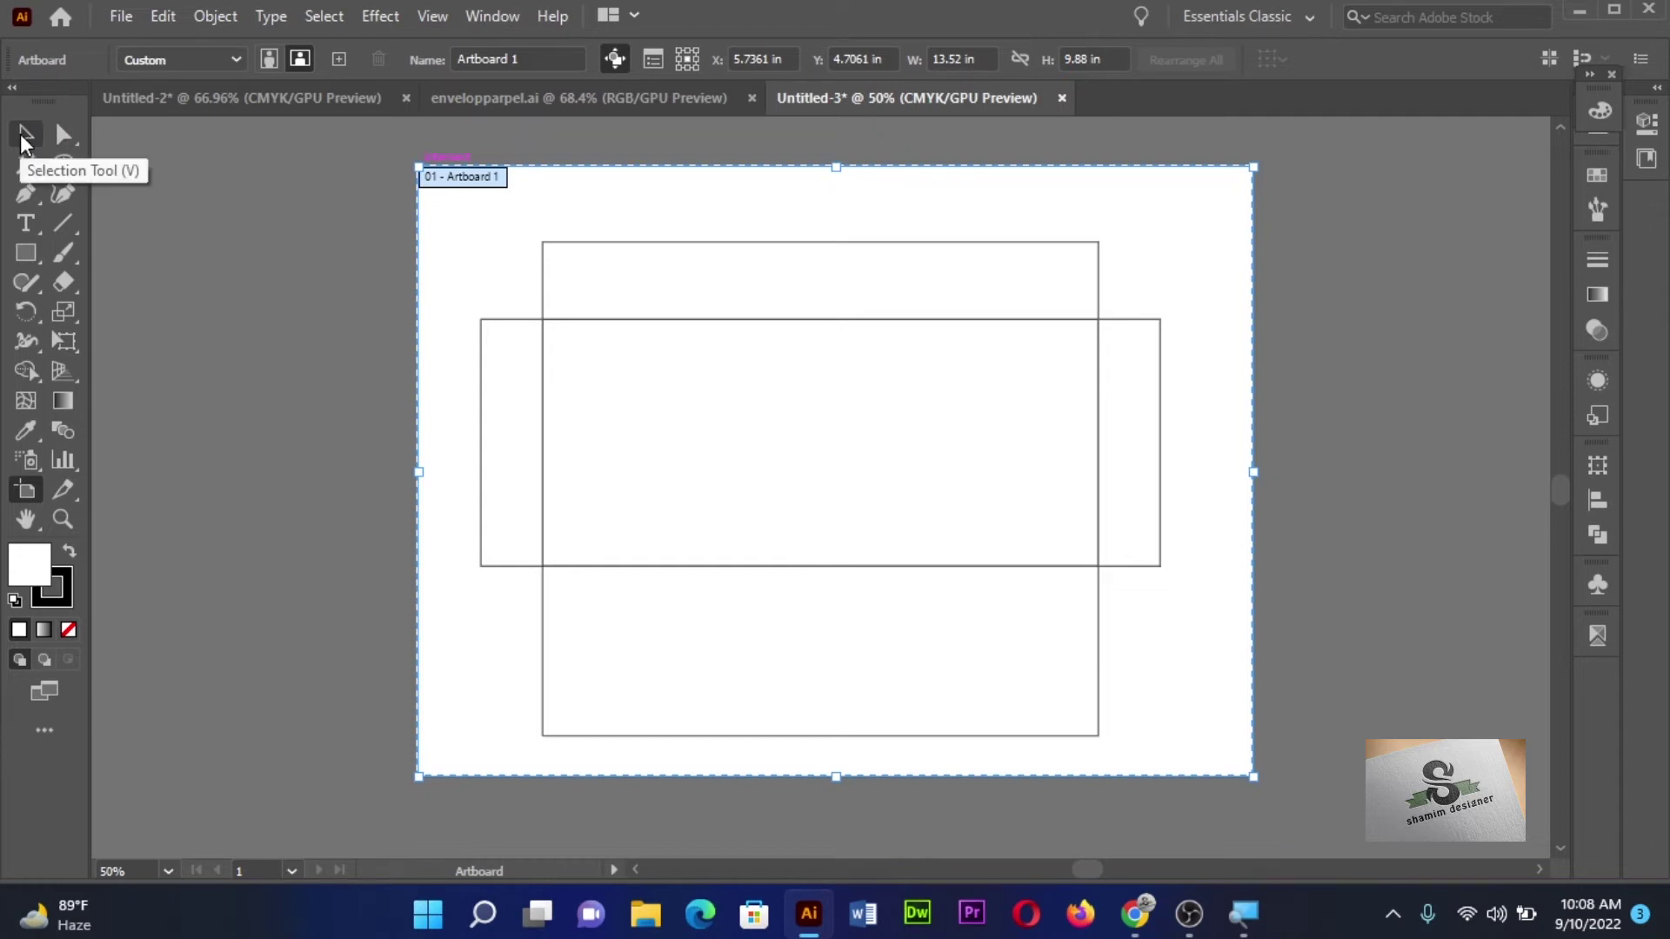
pyautogui.click(25, 135)
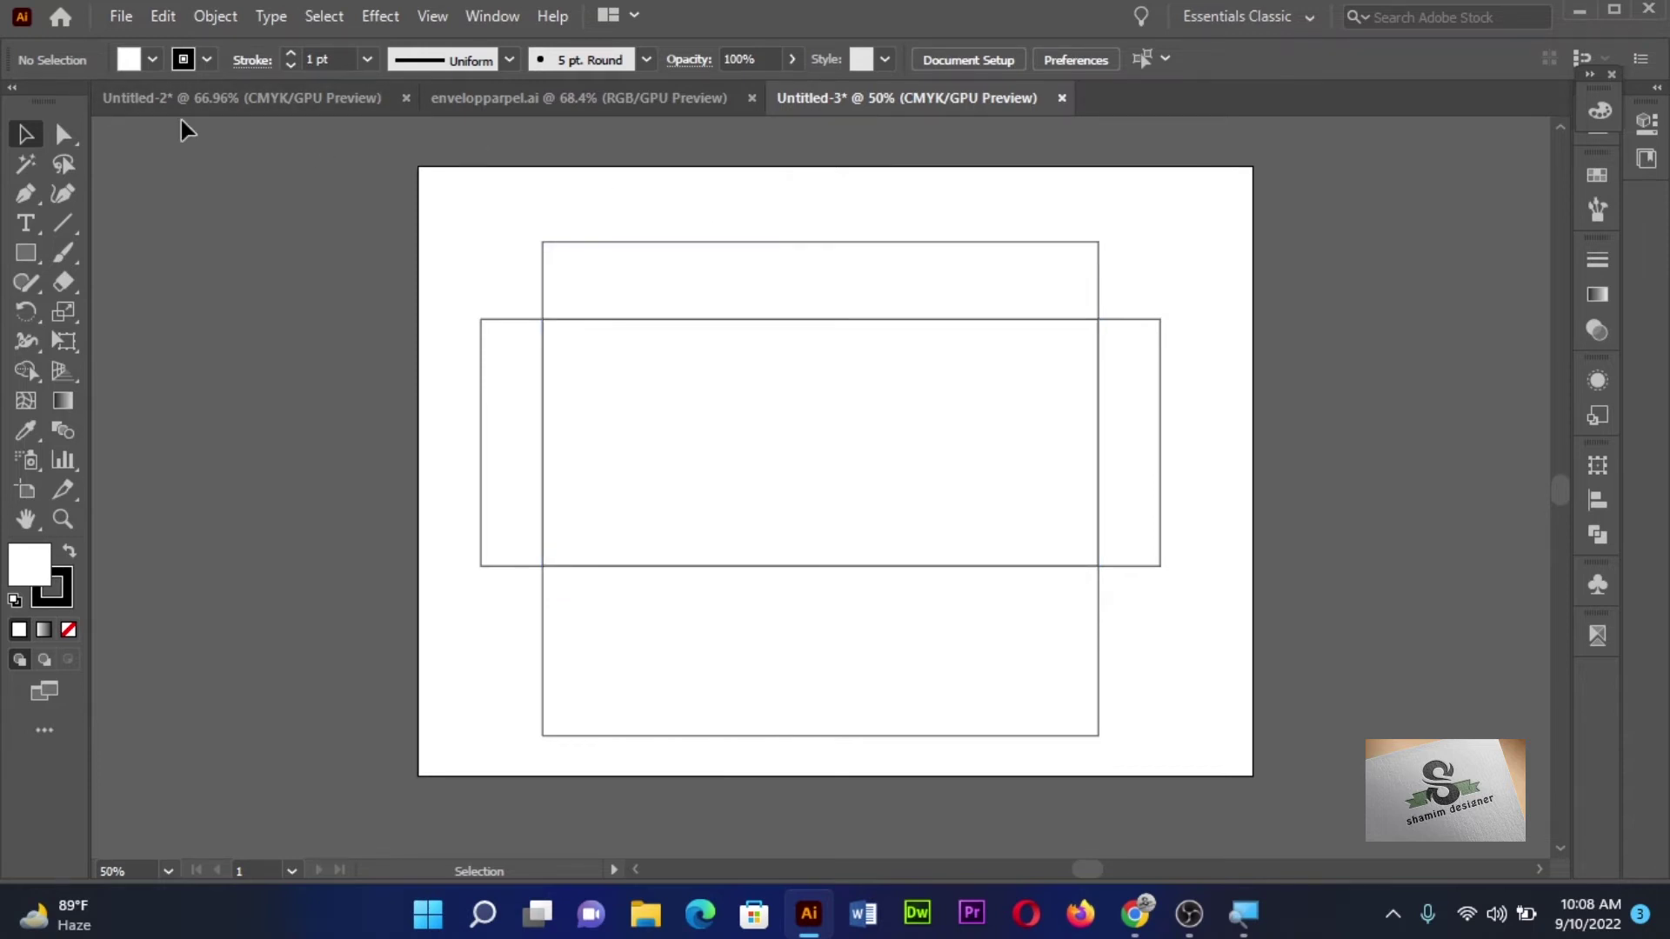
# - Taper the top flap by moving its upper corner points inward
pyautogui.click(65, 135)
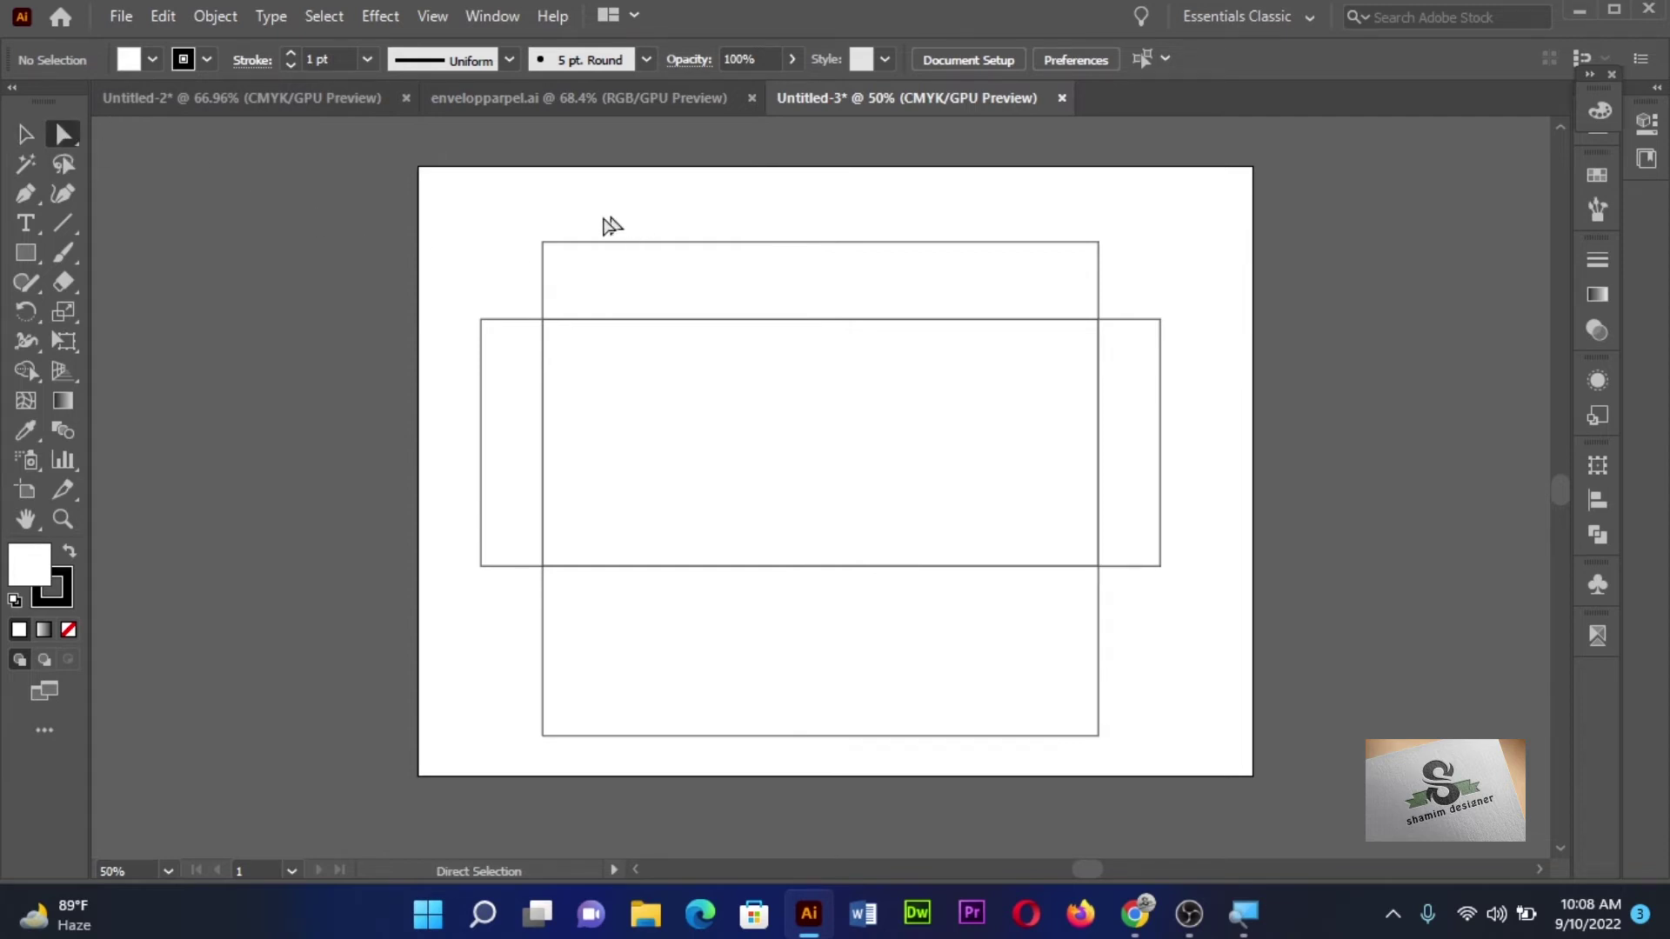
pyautogui.click(569, 280)
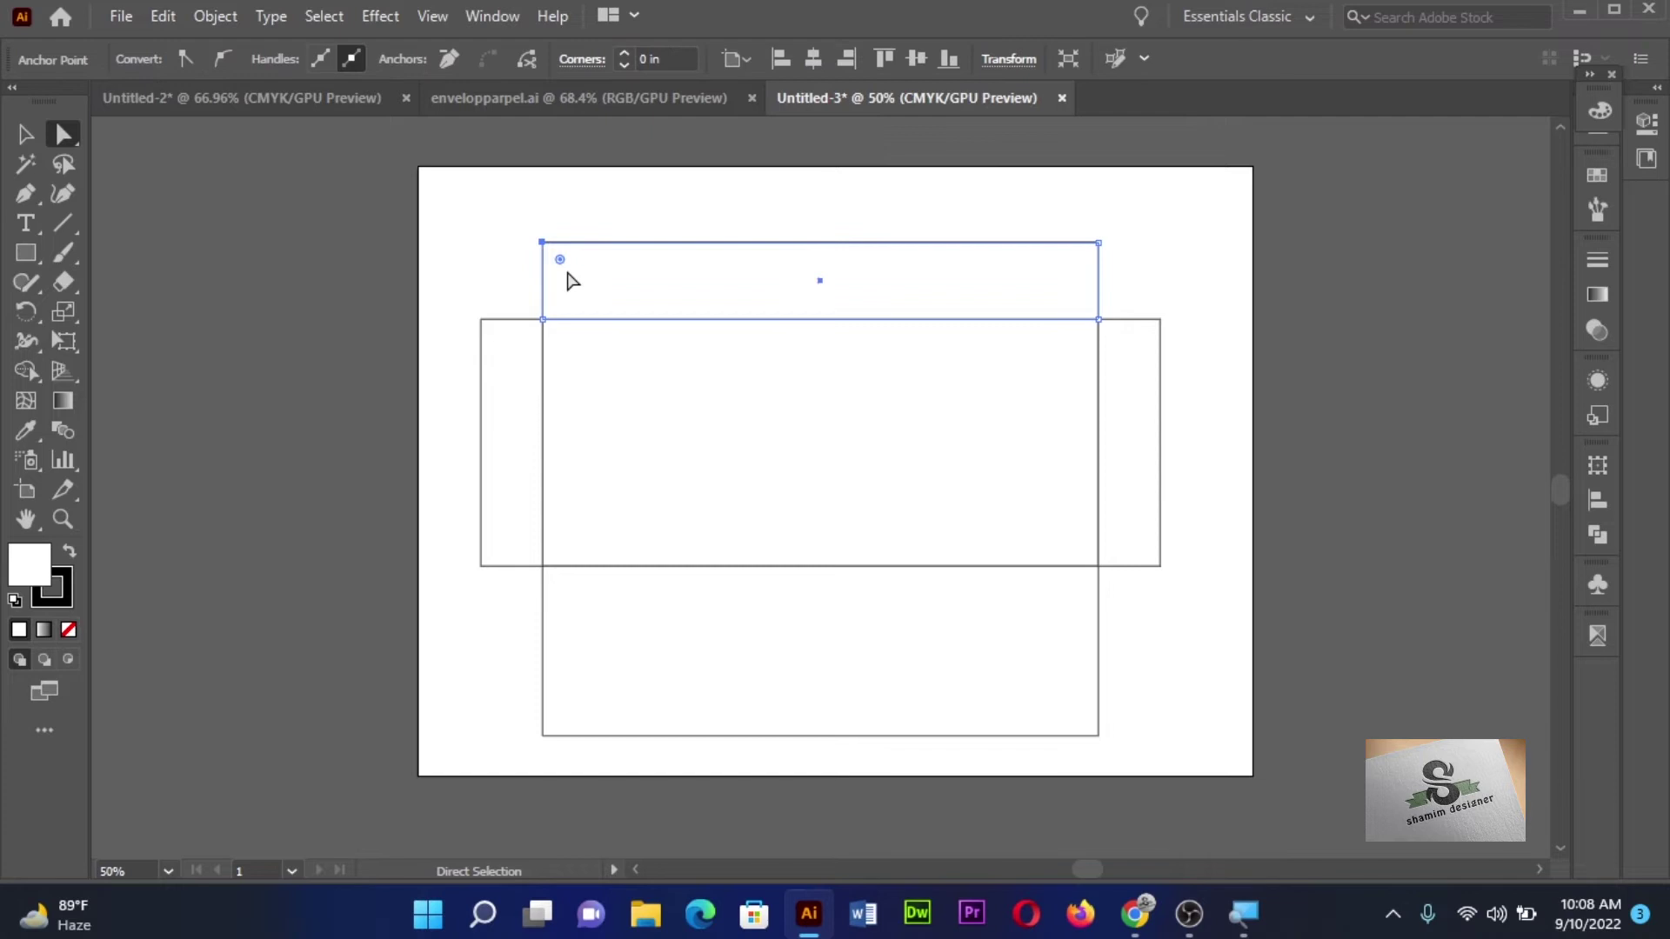
pyautogui.press('Delete')
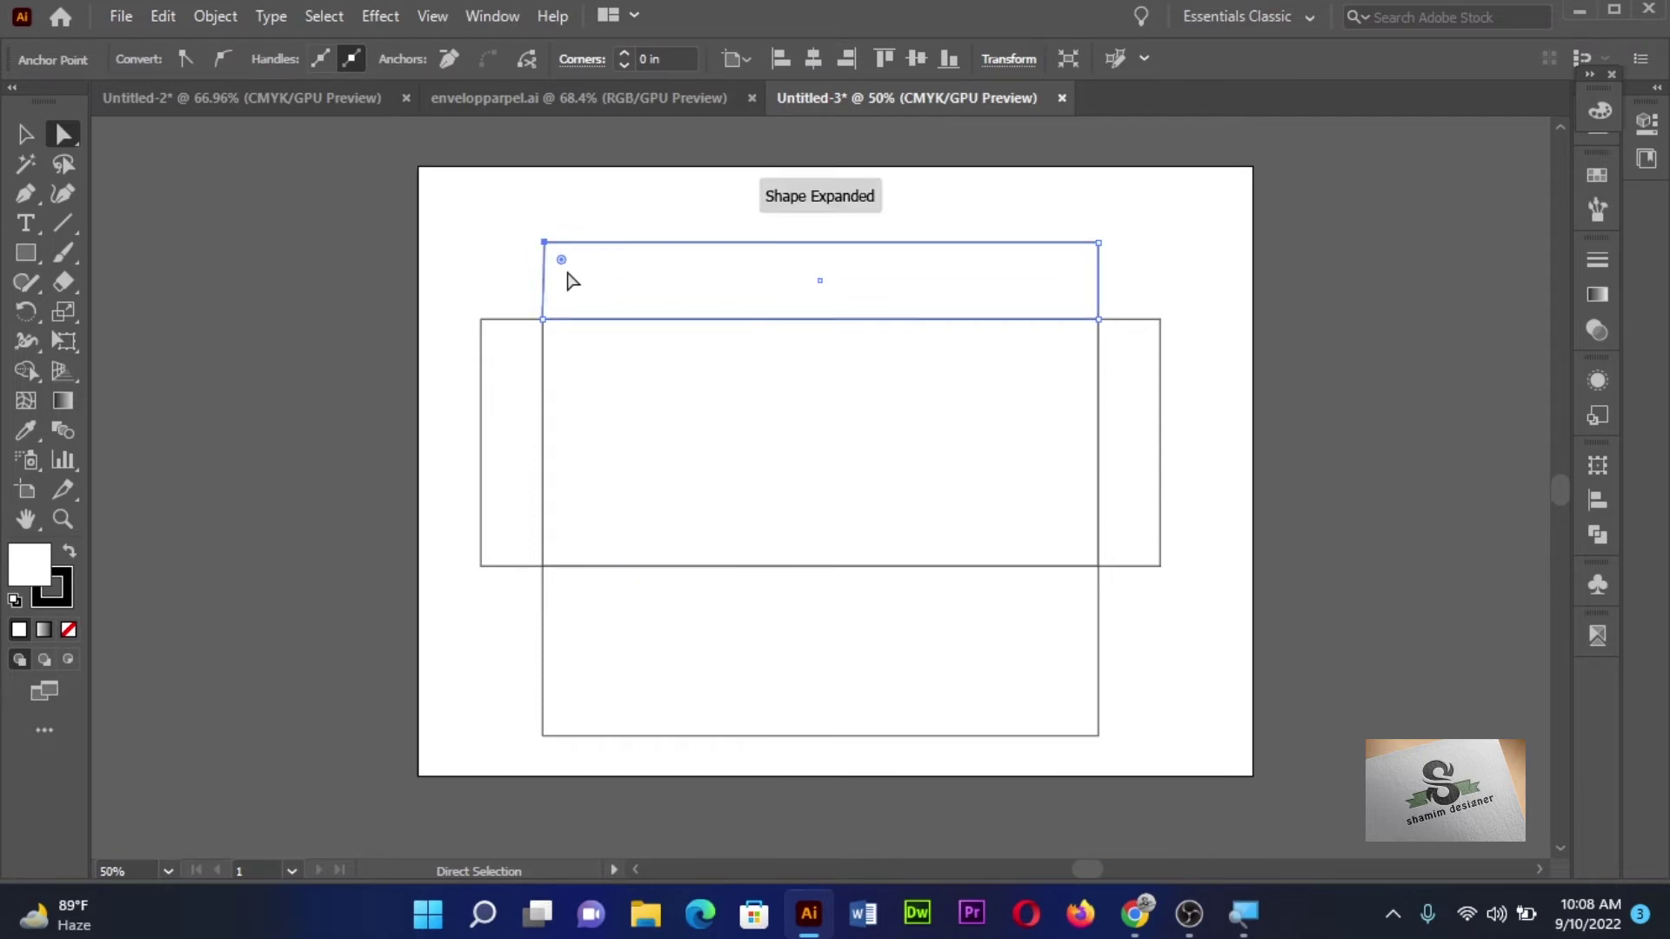
pyautogui.moveTo(570, 280); pyautogui.dragTo(585, 280)
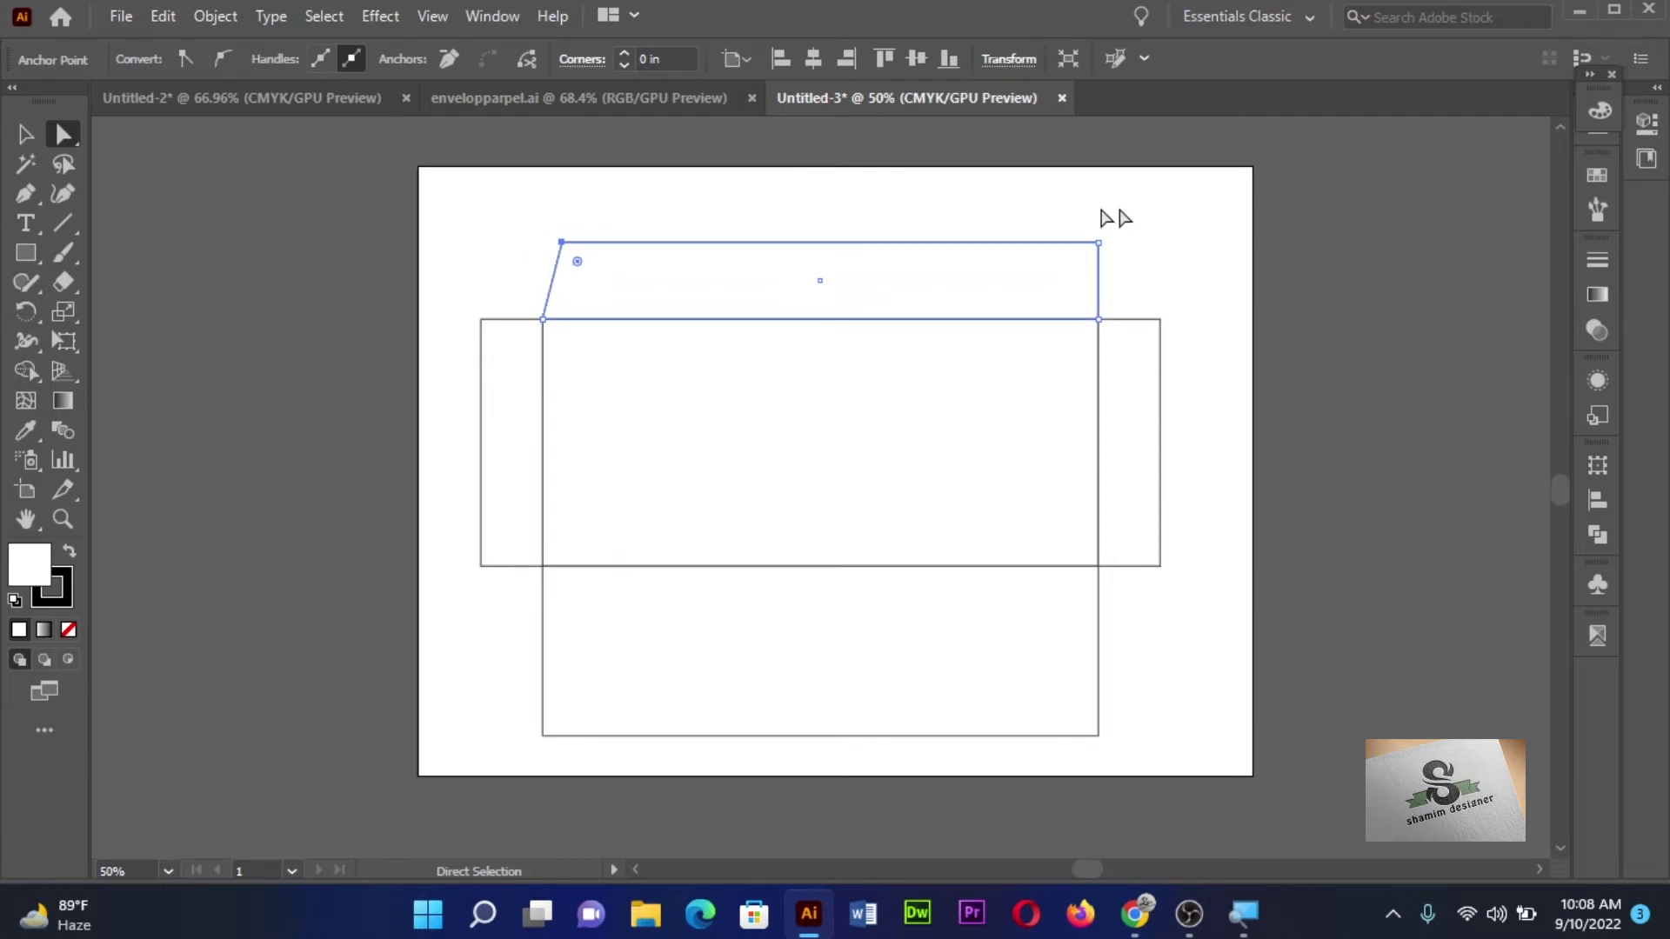
pyautogui.moveTo(1071, 224); pyautogui.dragTo(1144, 290)
pyautogui.press('Left')
pyautogui.press('Left')
pyautogui.press('Left')
pyautogui.press('Left')
pyautogui.press('Left')
pyautogui.press('Left')
pyautogui.press('Left')
pyautogui.press('Left')
pyautogui.press('Left')
pyautogui.press('Left')
pyautogui.press('Left')
pyautogui.press('Left')
# - Round the top flap's upper corners to about 0.73 in radius
pyautogui.moveTo(543, 214); pyautogui.dragTo(1092, 268)
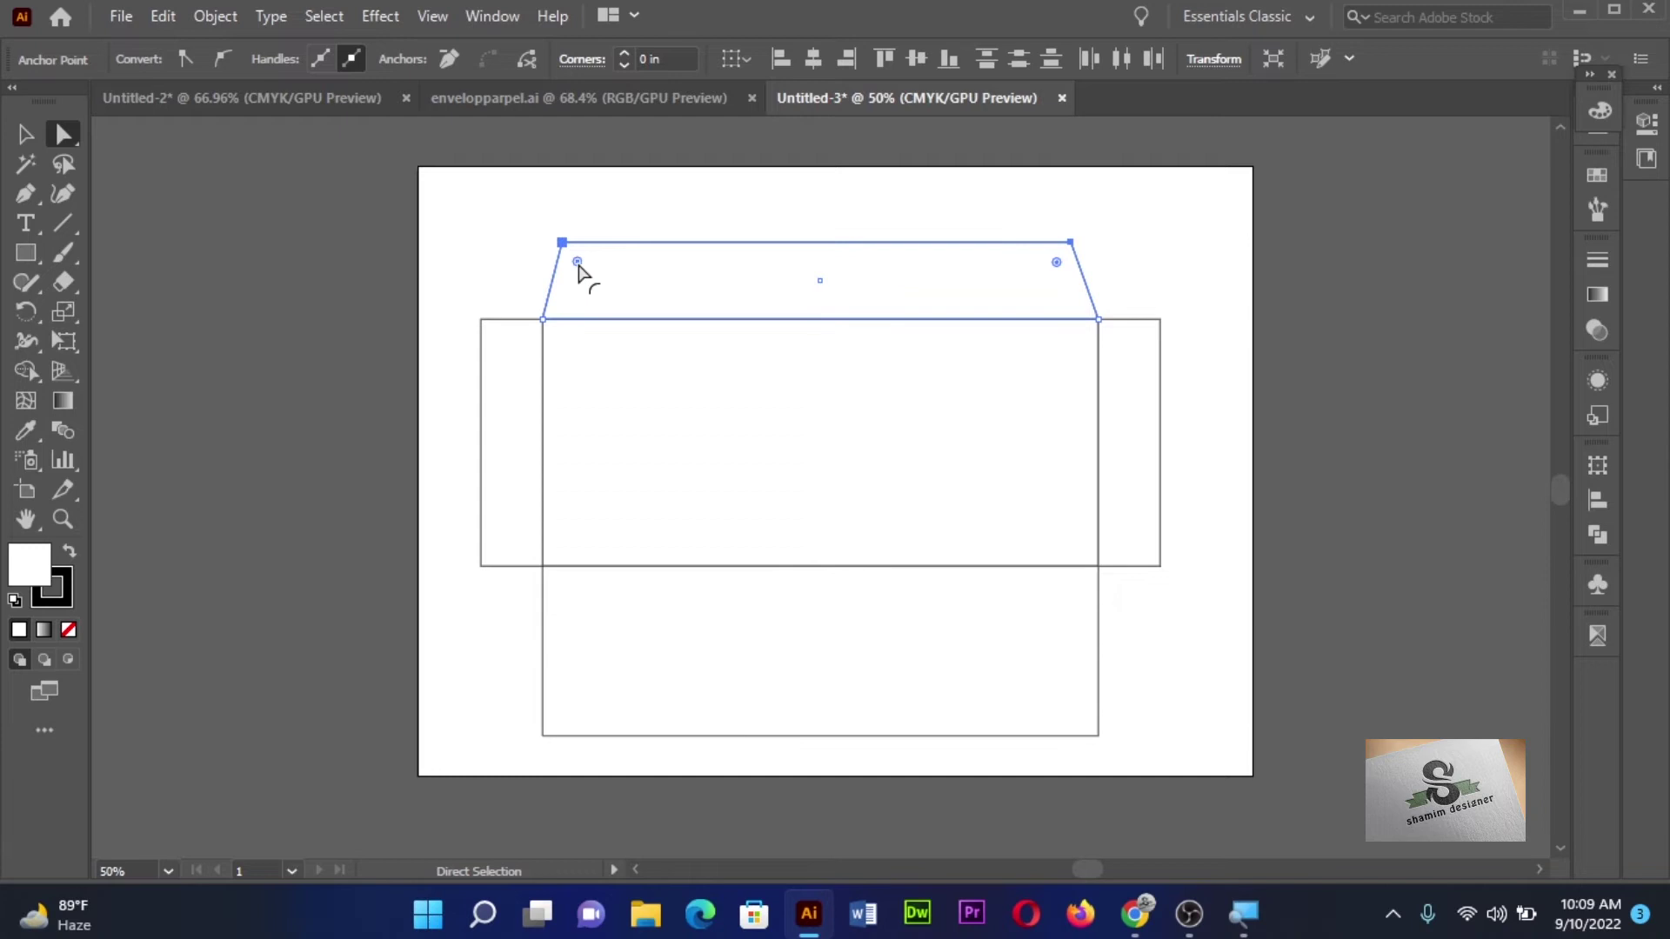
pyautogui.moveTo(578, 268); pyautogui.dragTo(622, 269)
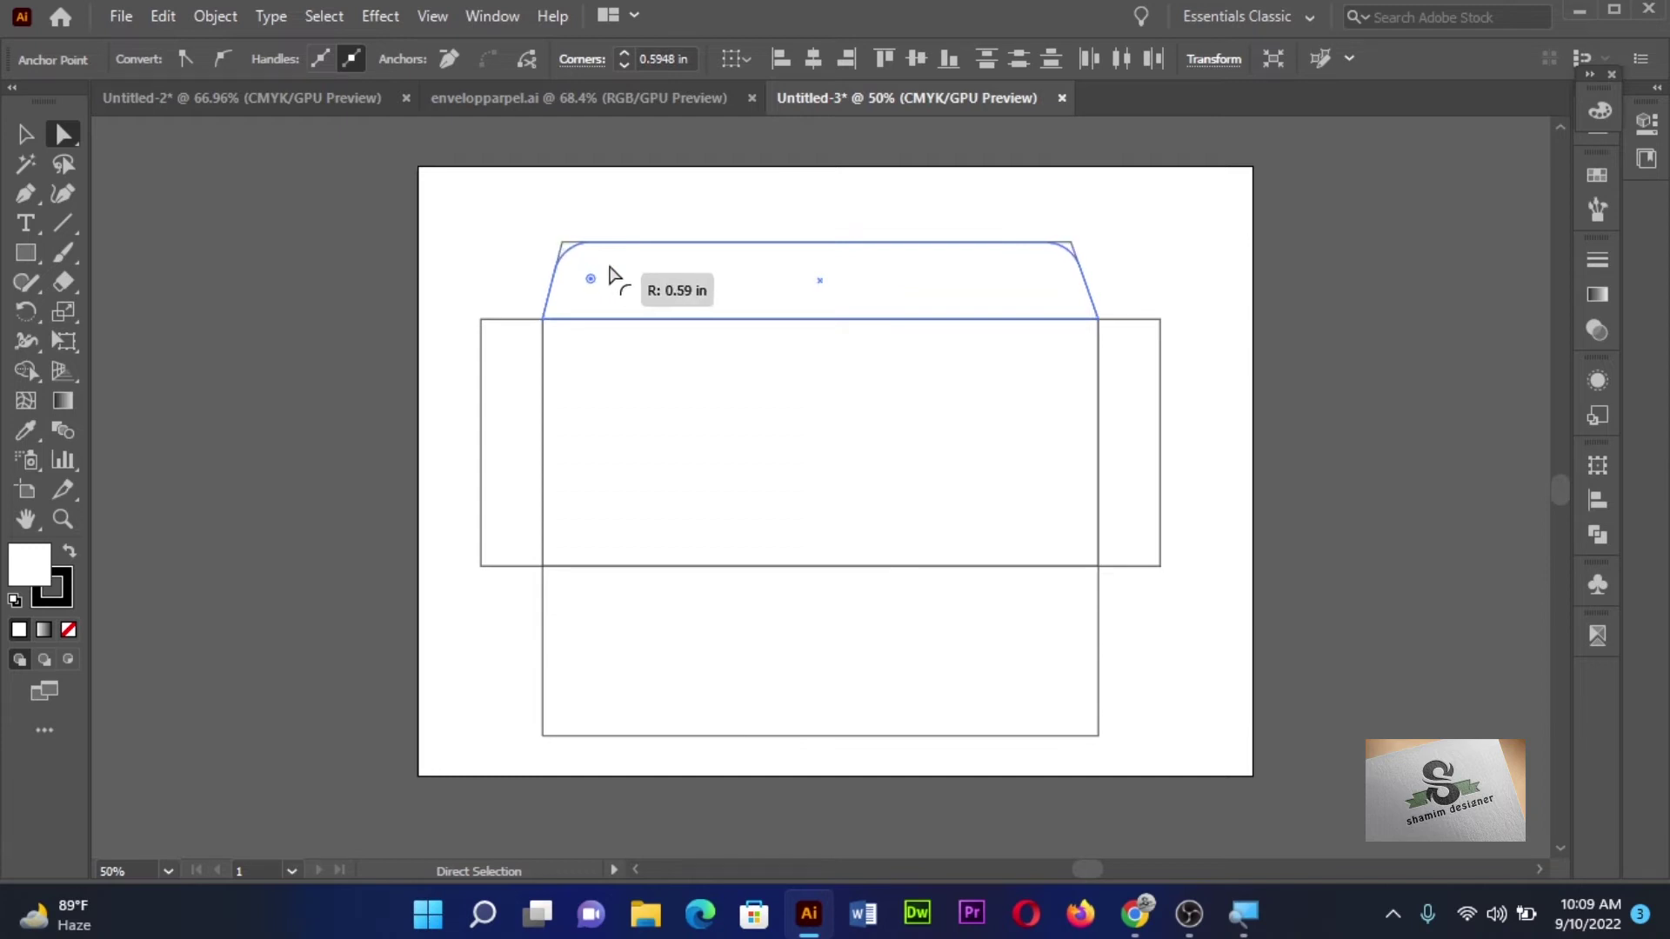
pyautogui.moveTo(623, 270); pyautogui.dragTo(619, 270)
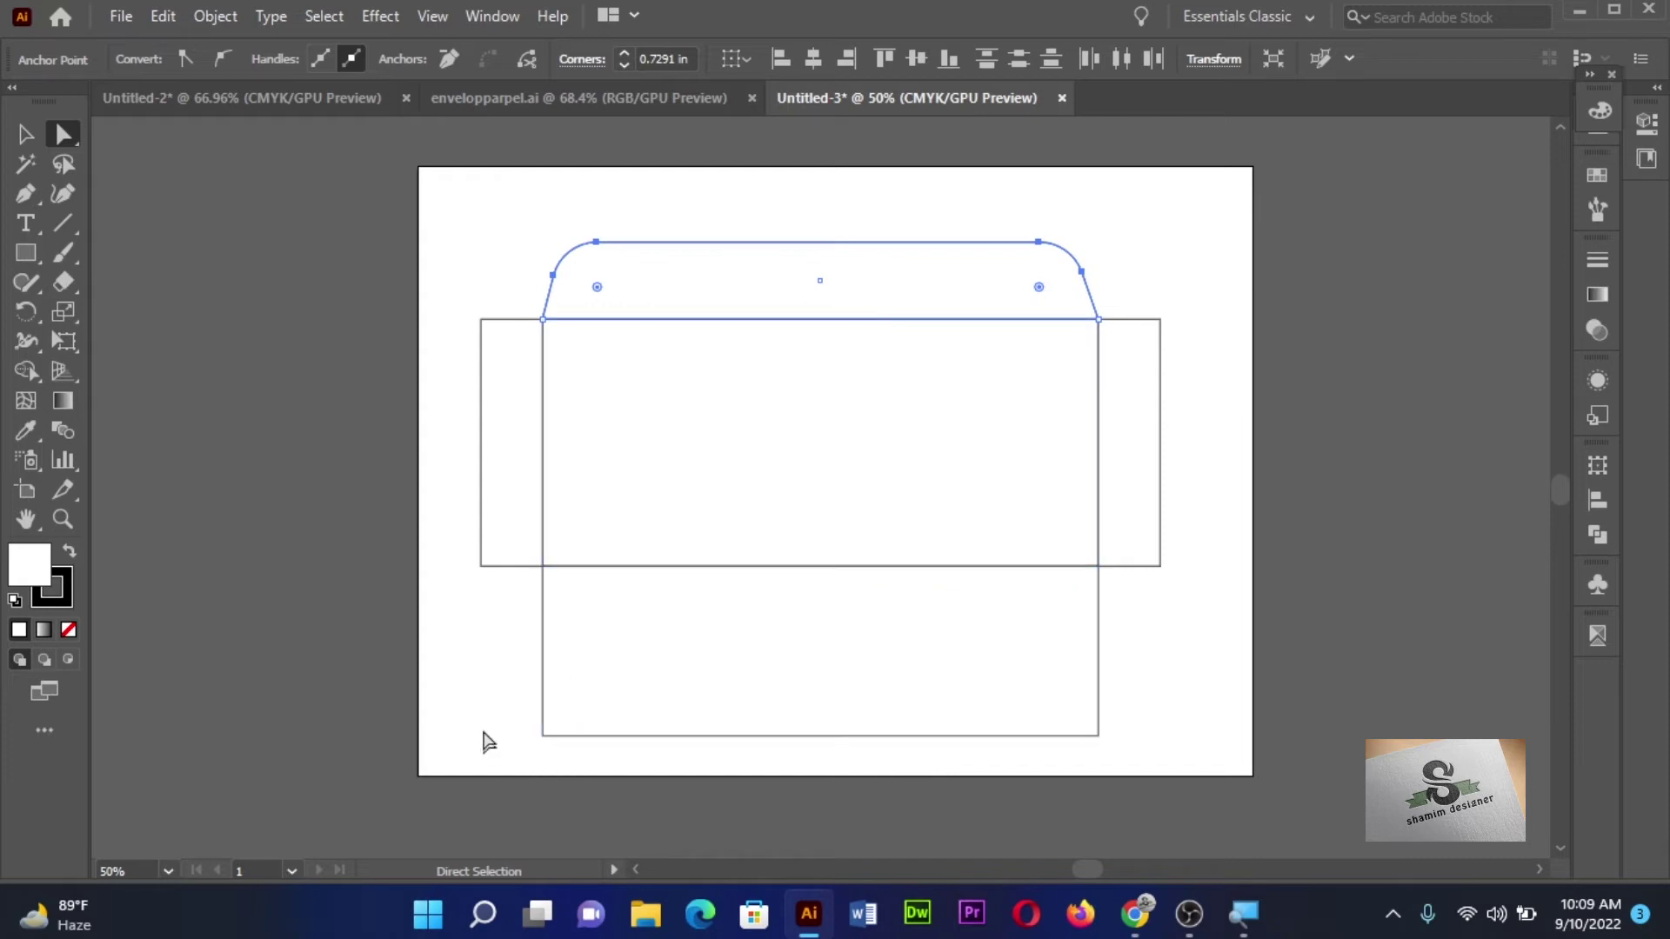
pyautogui.moveTo(484, 703); pyautogui.dragTo(608, 783)
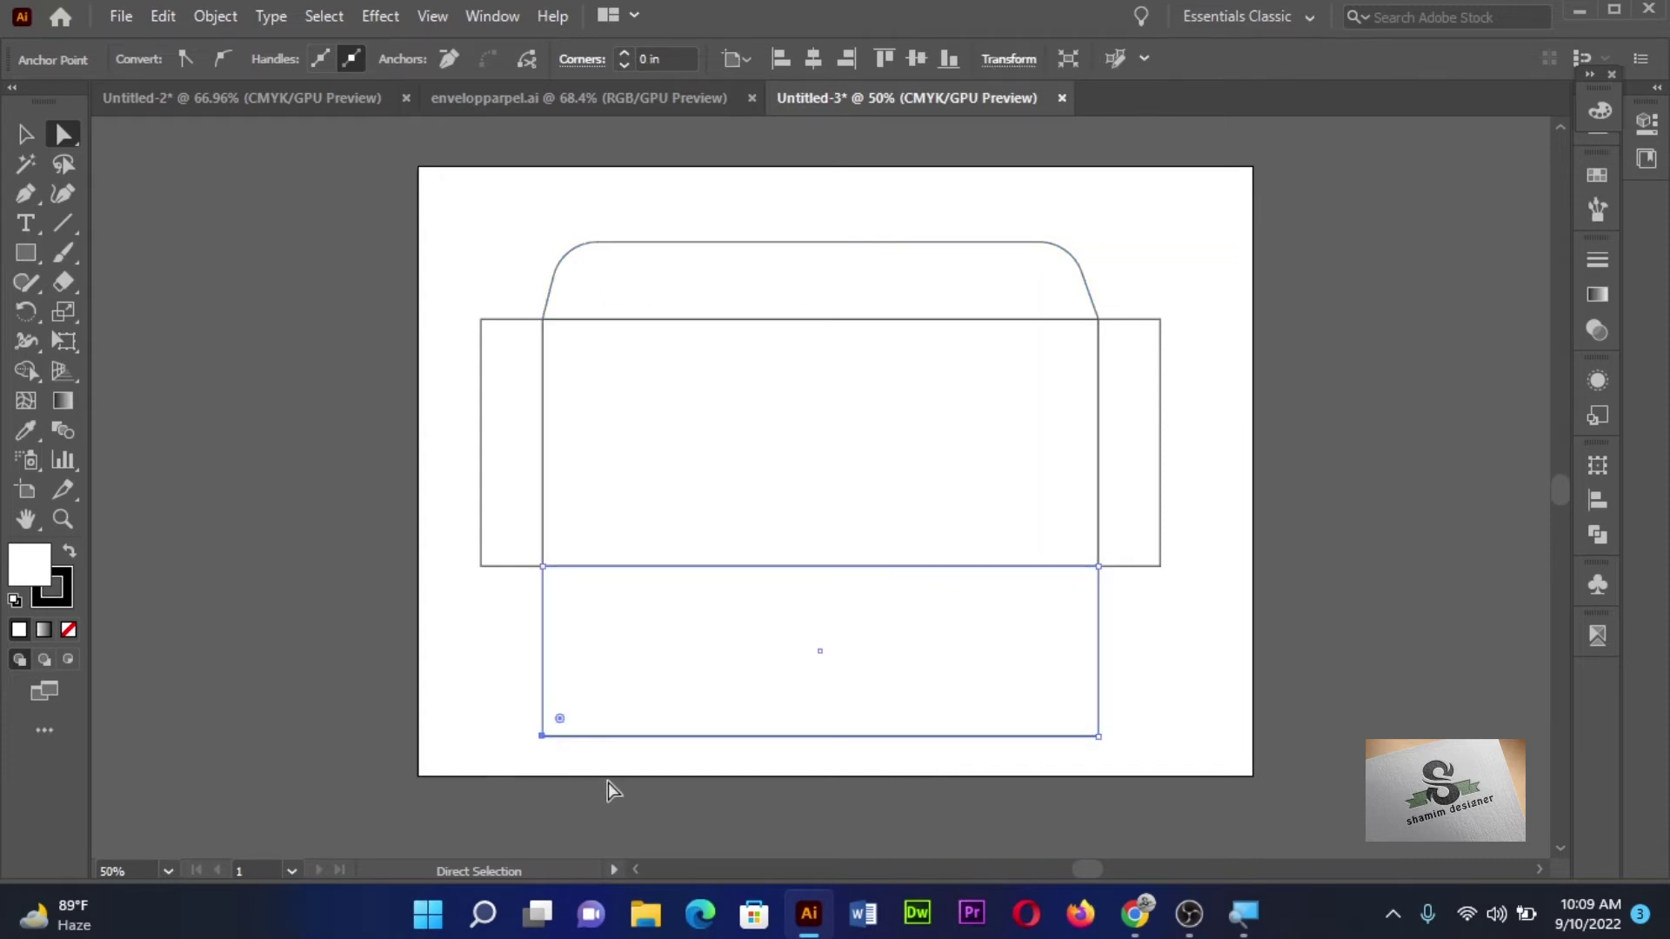
pyautogui.click(481, 717)
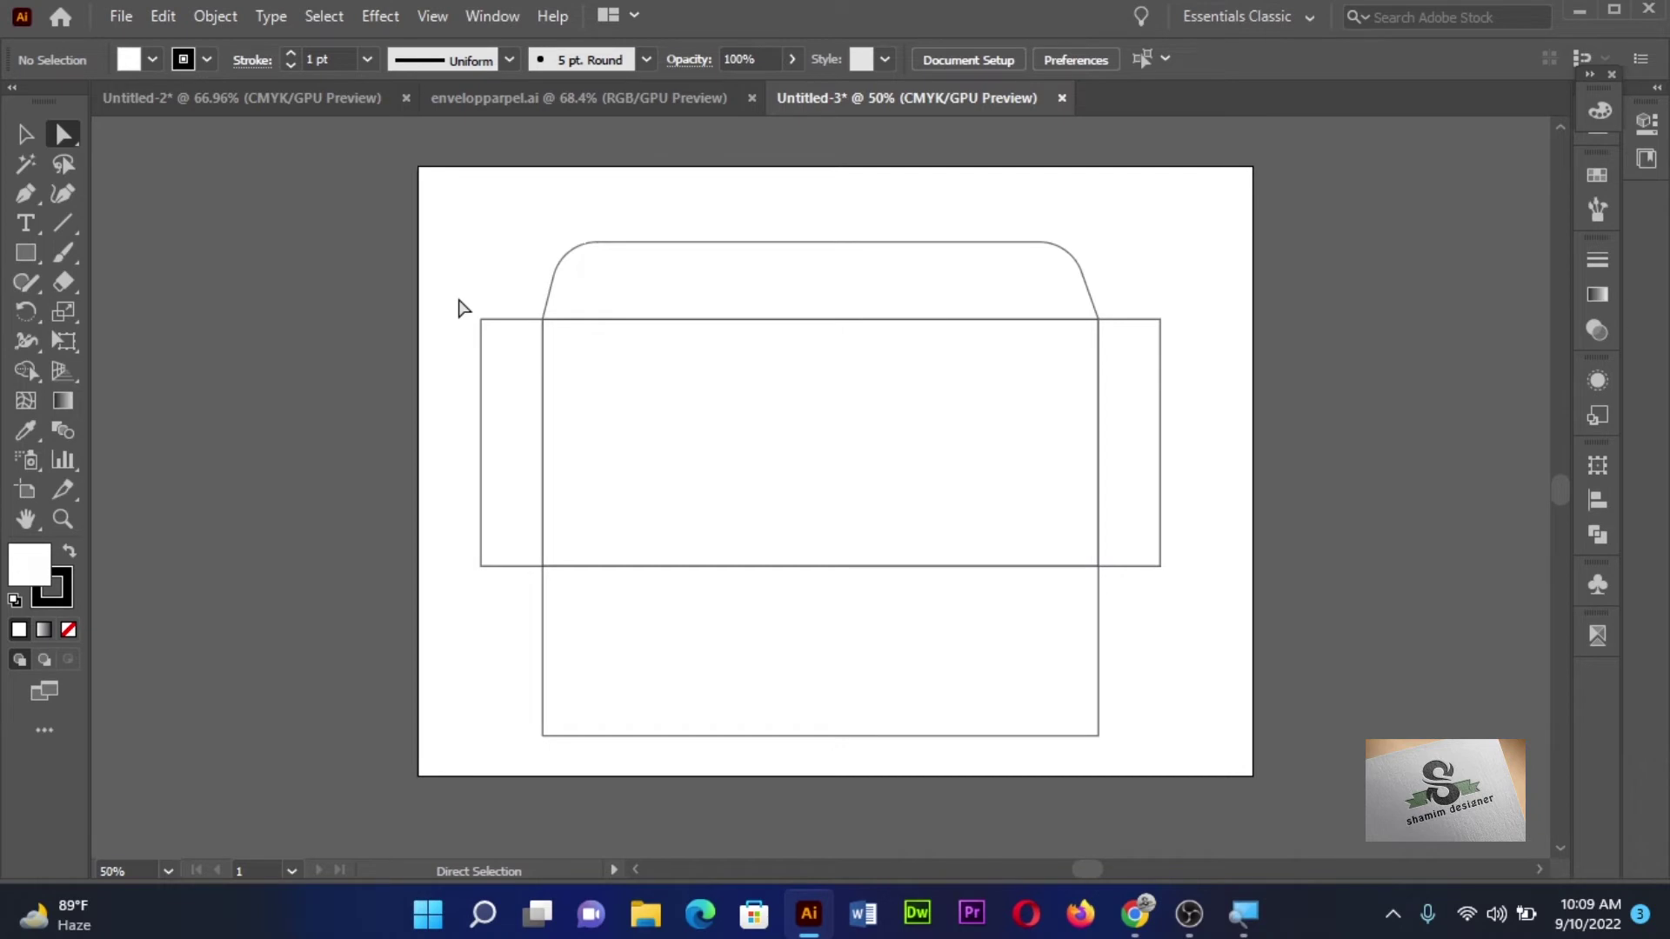
# - Taper the left side flap by nudging its outer corner anchors inward
pyautogui.moveTo(459, 298)
pyautogui.mouseDown()
pyautogui.moveTo(502, 348)
pyautogui.moveTo(488, 361)
pyautogui.mouseUp()
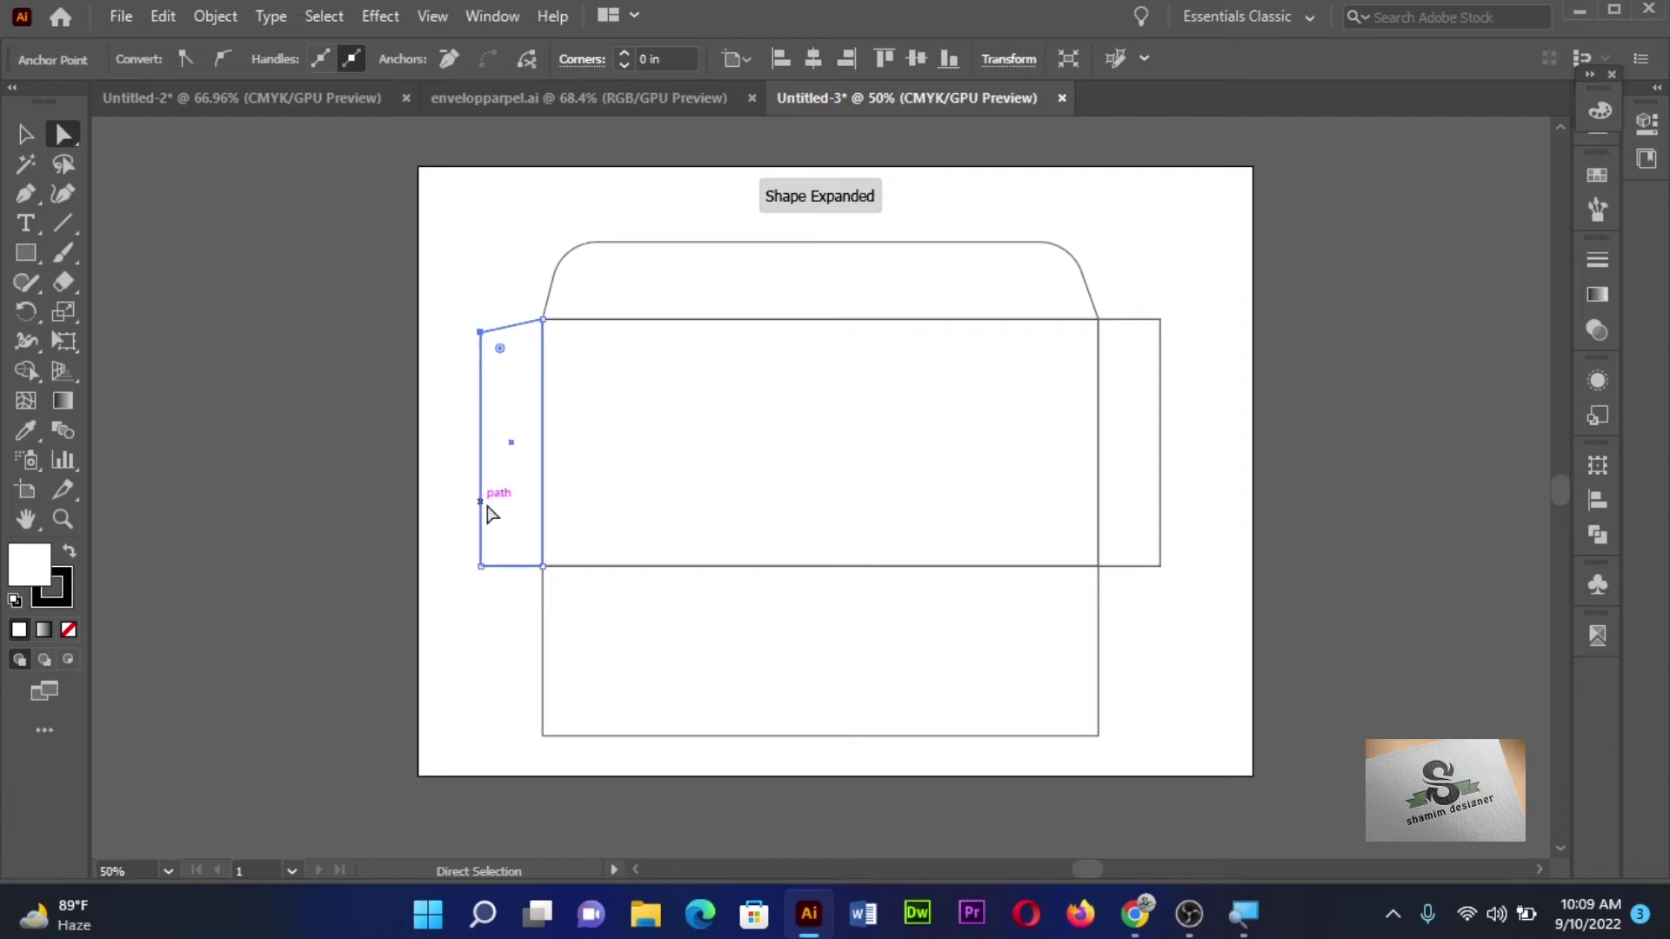
pyautogui.moveTo(458, 558); pyautogui.dragTo(526, 619)
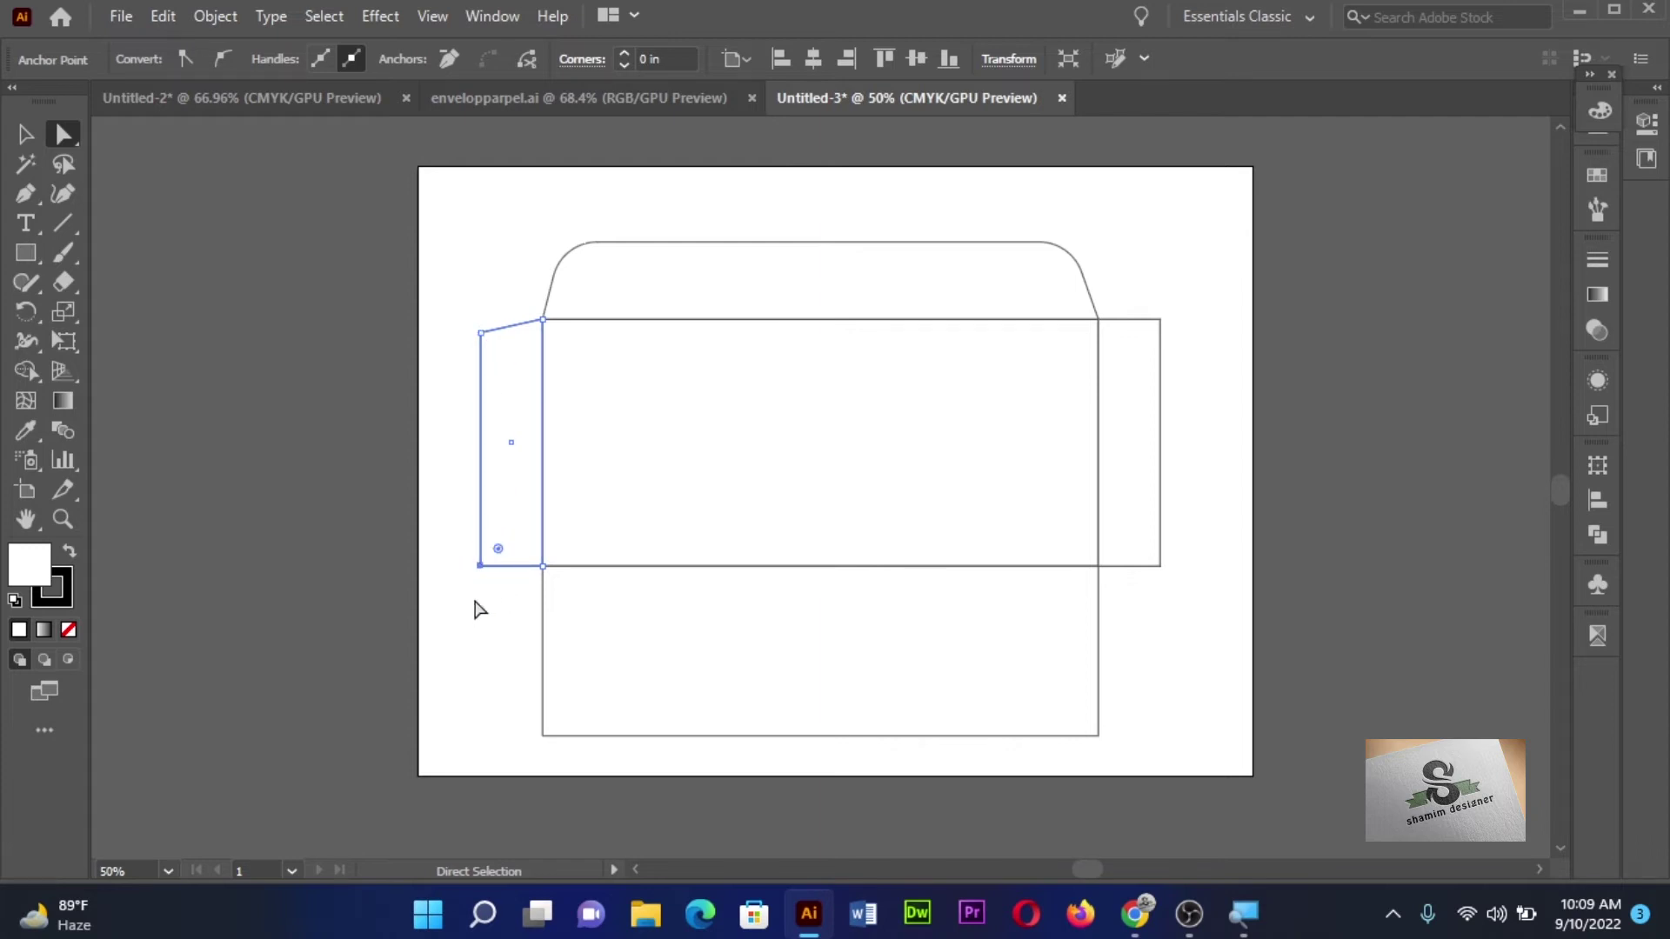
pyautogui.press('Up')
pyautogui.press('Up')
pyautogui.press('Up')
pyautogui.press('Up')
# - Round the left flap's outer corners to about 0.52 in and nudge the right flap's top corner down
pyautogui.moveTo(457, 308); pyautogui.dragTo(502, 586)
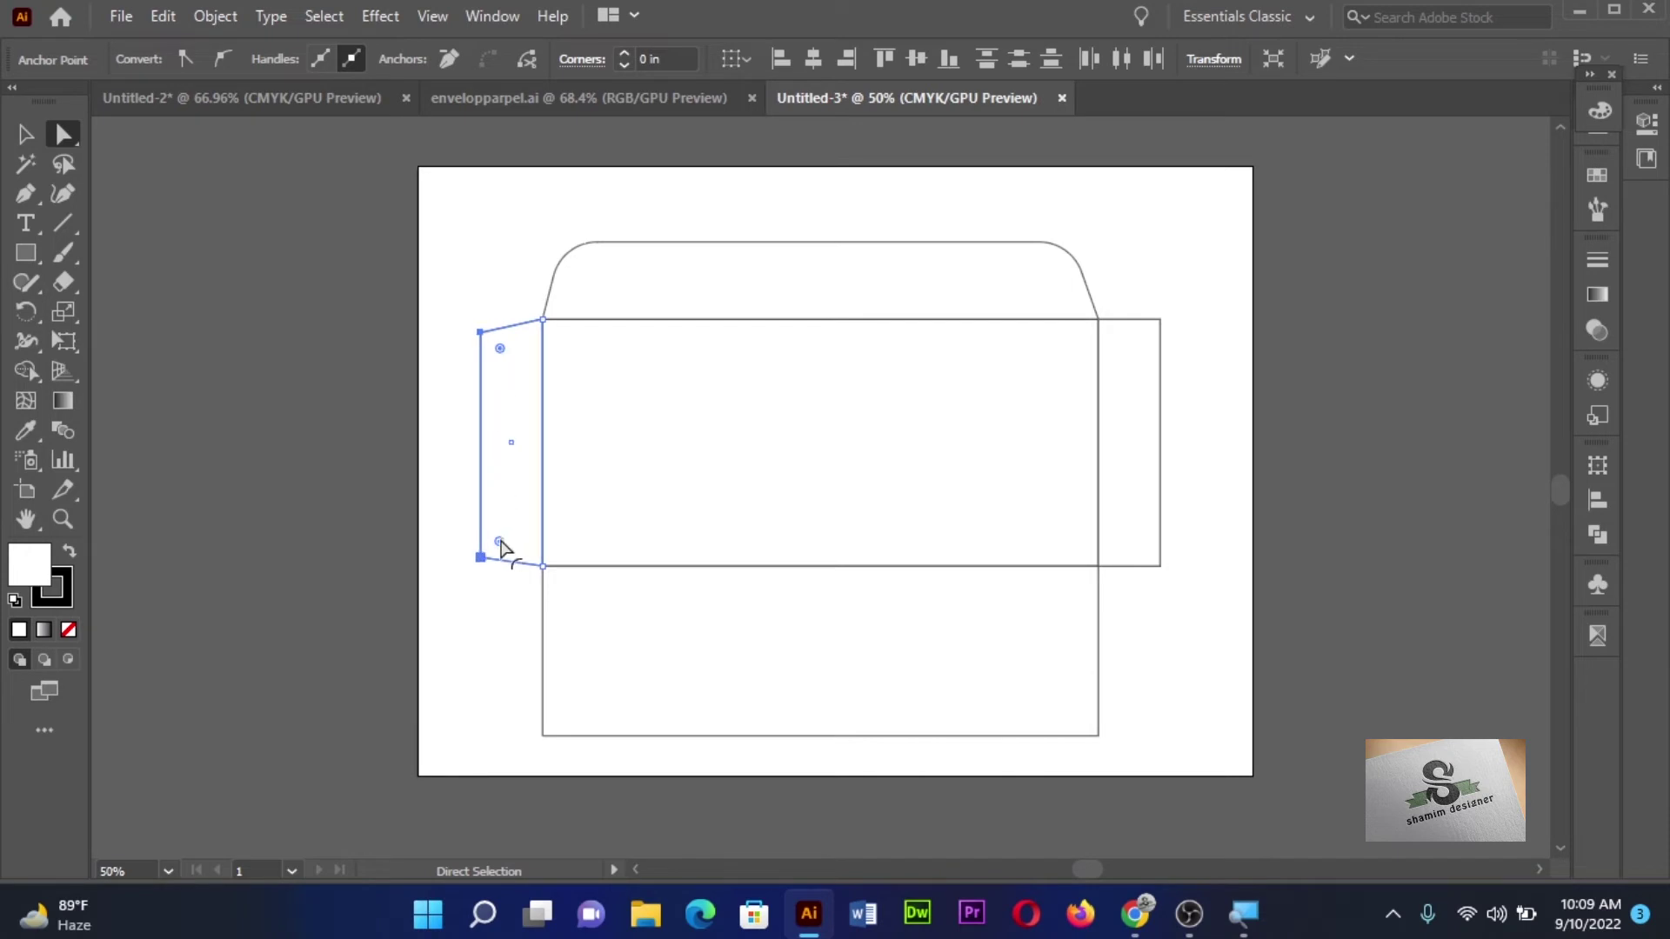
pyautogui.moveTo(501, 348); pyautogui.dragTo(531, 344)
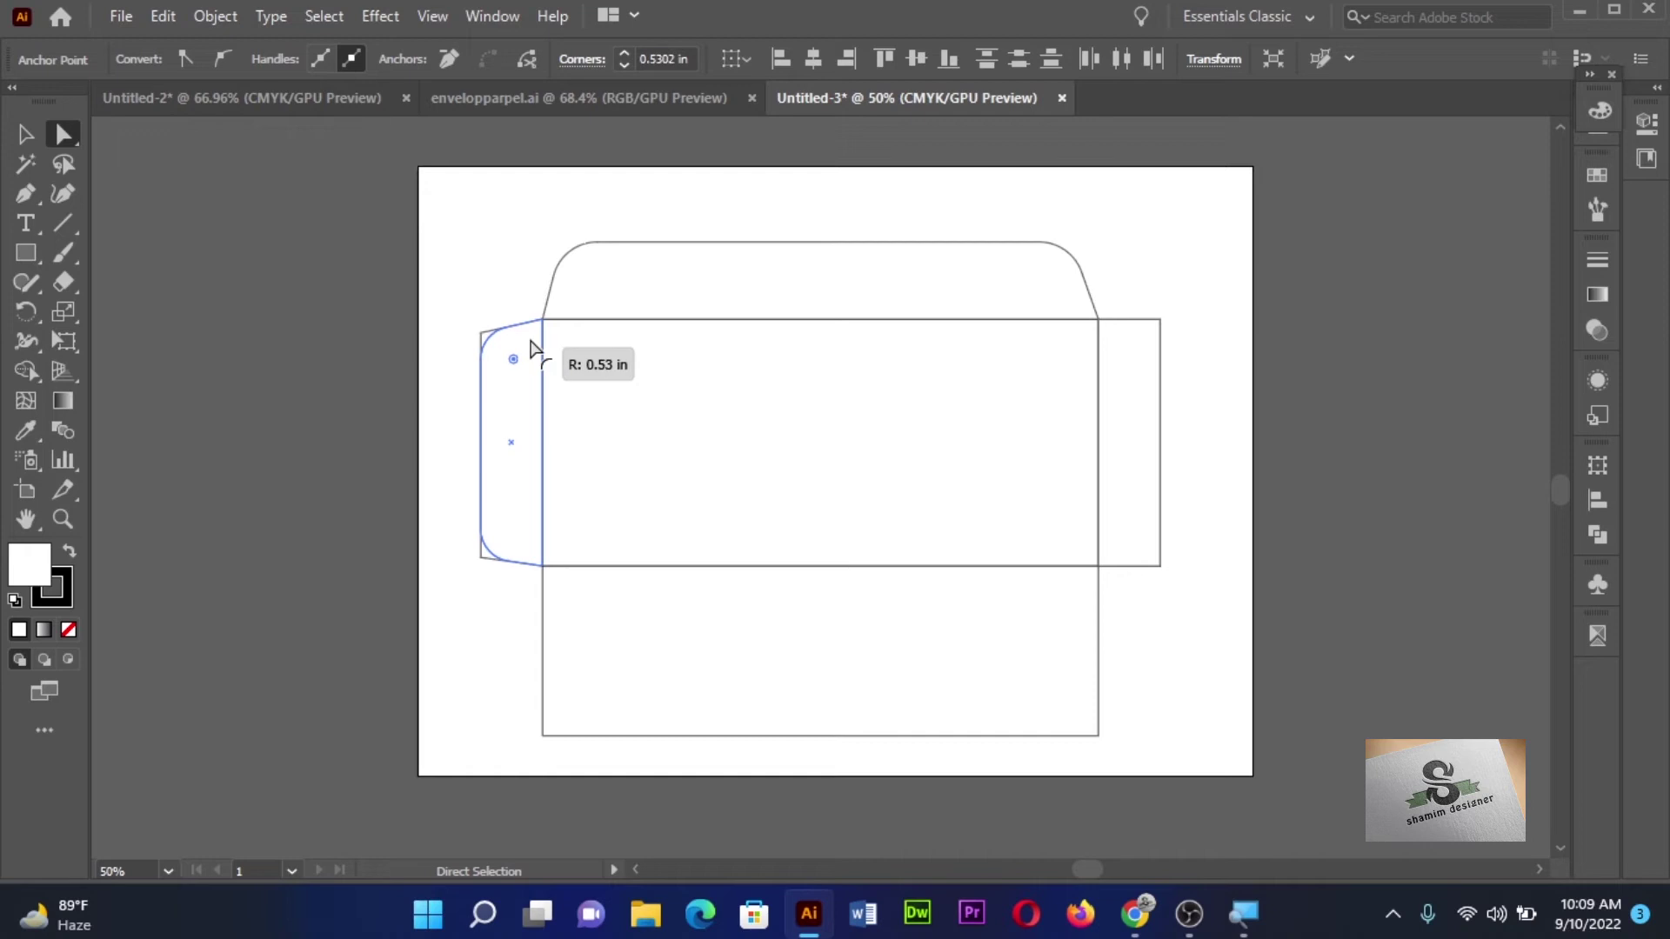
pyautogui.moveTo(532, 348); pyautogui.dragTo(533, 347)
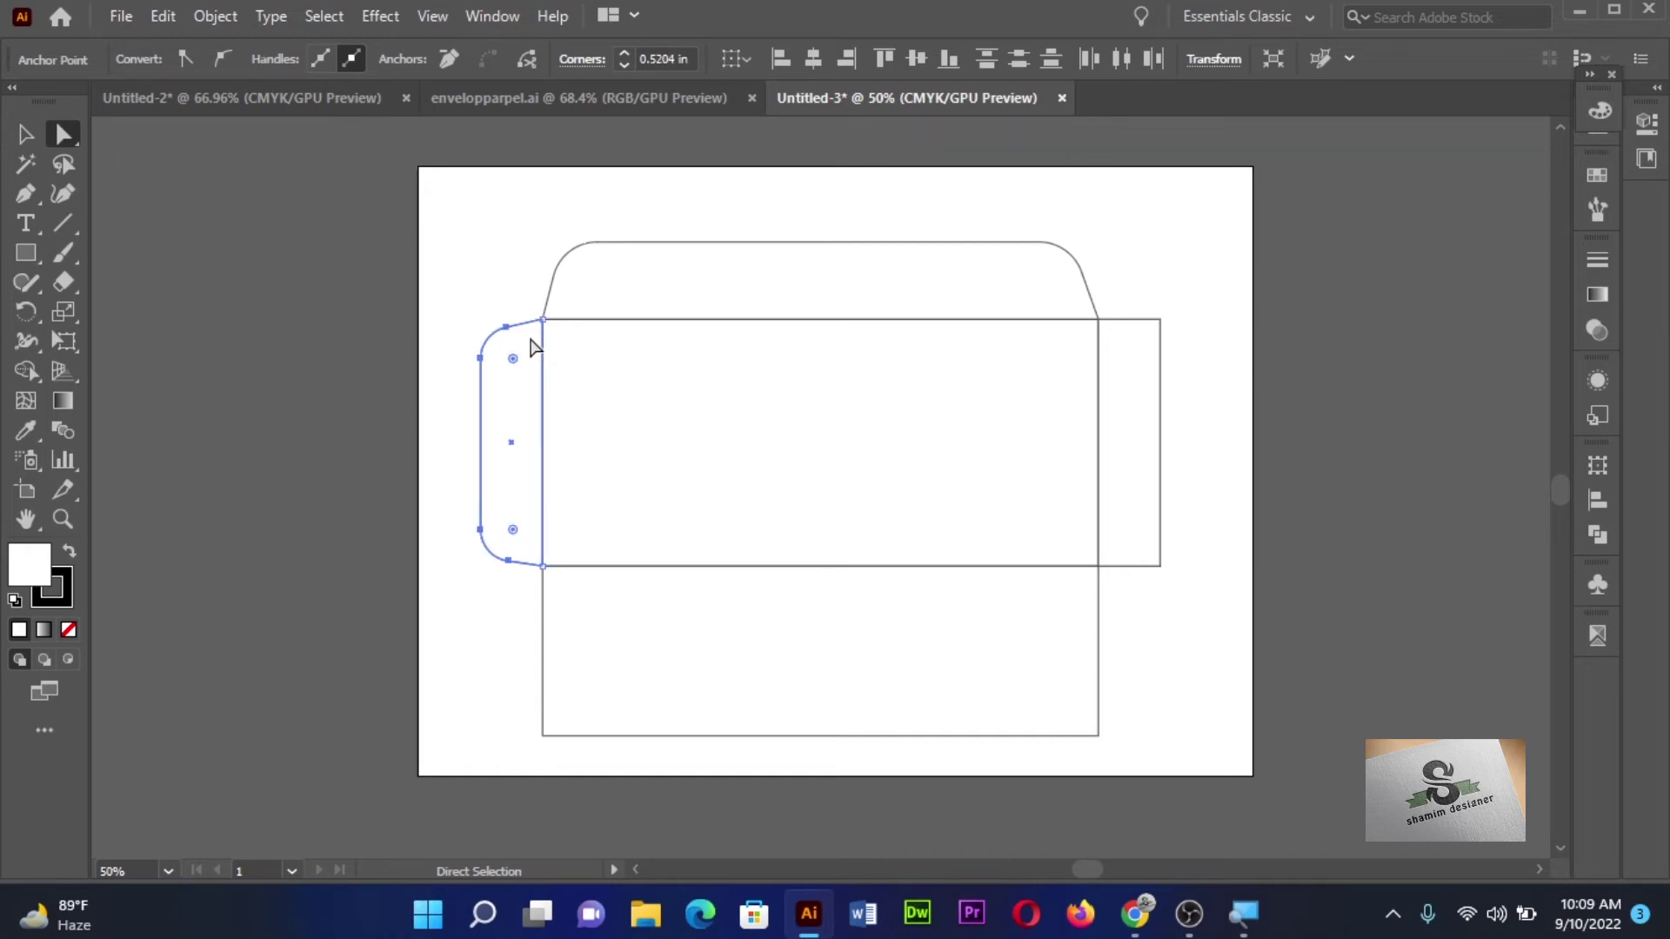
pyautogui.moveTo(1140, 306); pyautogui.dragTo(1190, 360)
pyautogui.press('Down')
pyautogui.press('Down')
pyautogui.press('Down')
pyautogui.press('Down')
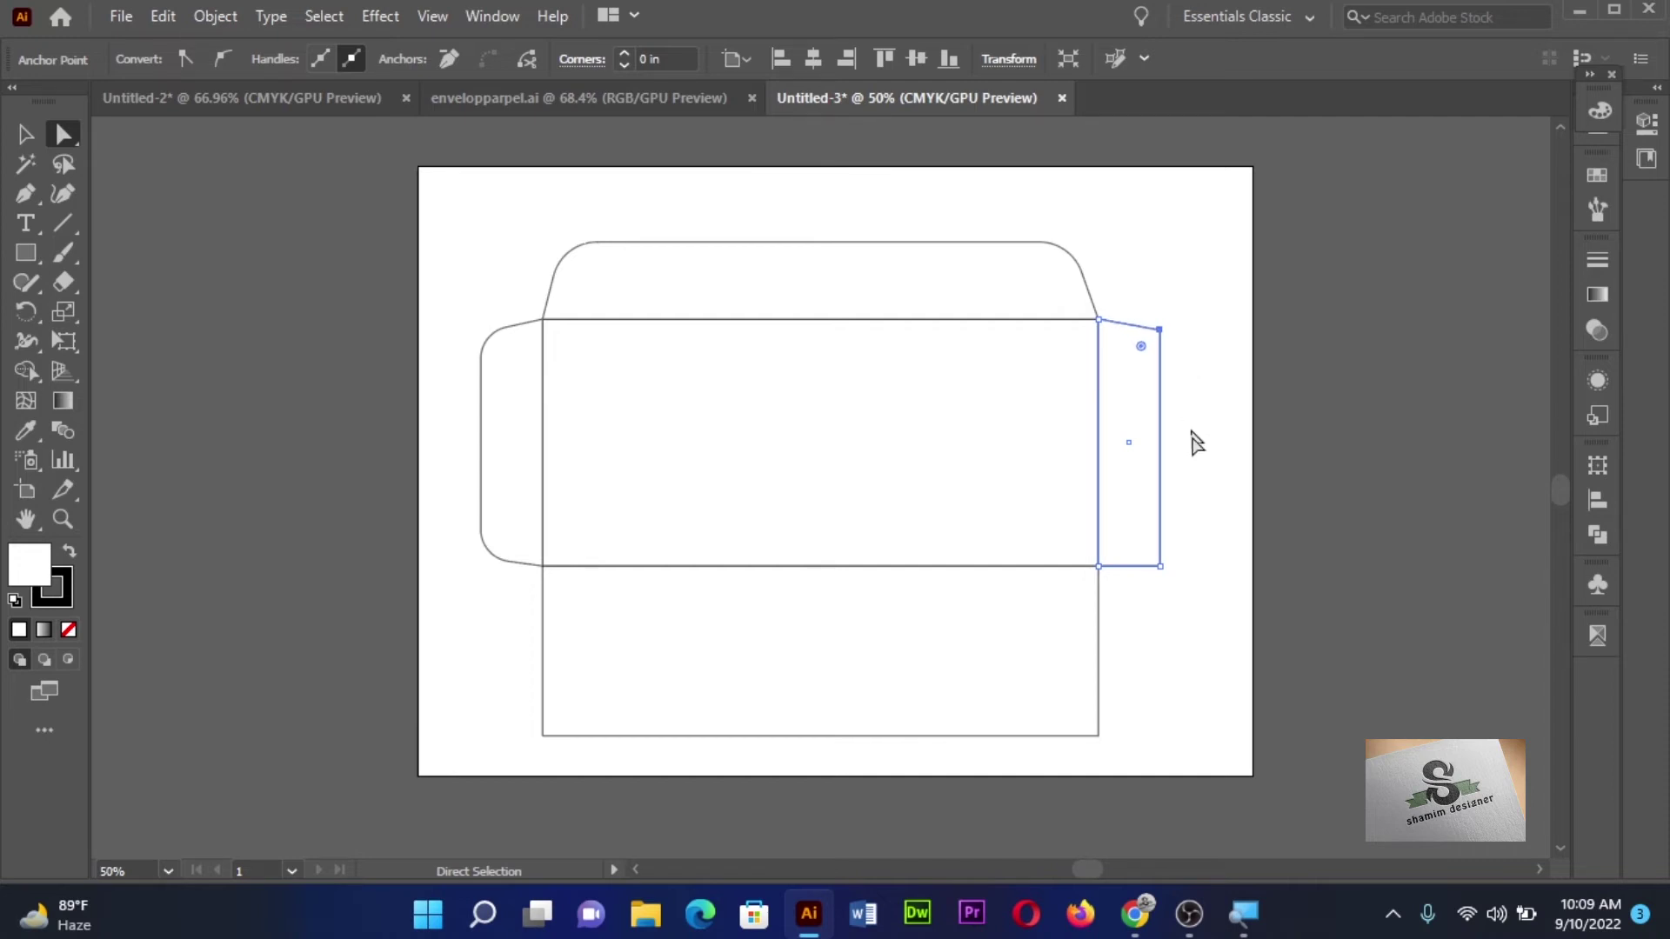
# - Nudge the right flap's bottom corner up and round its outer corners to about 0.52 in
pyautogui.moveTo(1183, 544); pyautogui.dragTo(1140, 588)
pyautogui.press('Up')
pyautogui.press('Up')
pyautogui.press('Up')
pyautogui.press('Up')
pyautogui.press('Up')
pyautogui.press('Up')
pyautogui.moveTo(1130, 252); pyautogui.dragTo(1188, 602)
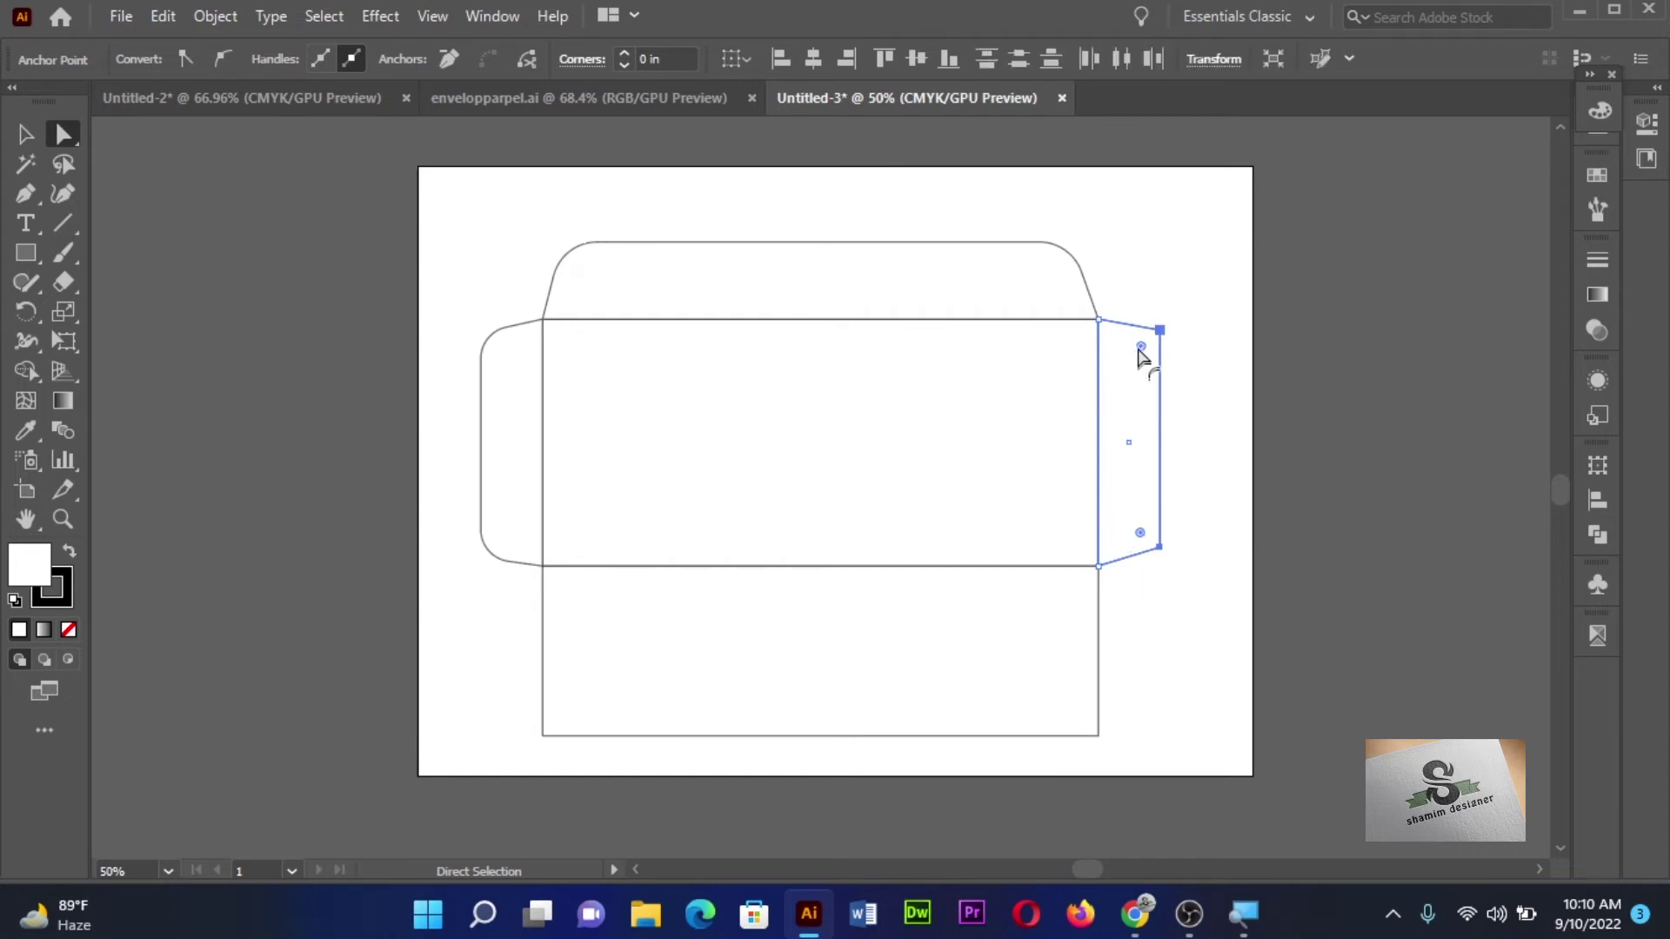
pyautogui.moveTo(1141, 346); pyautogui.dragTo(1144, 396)
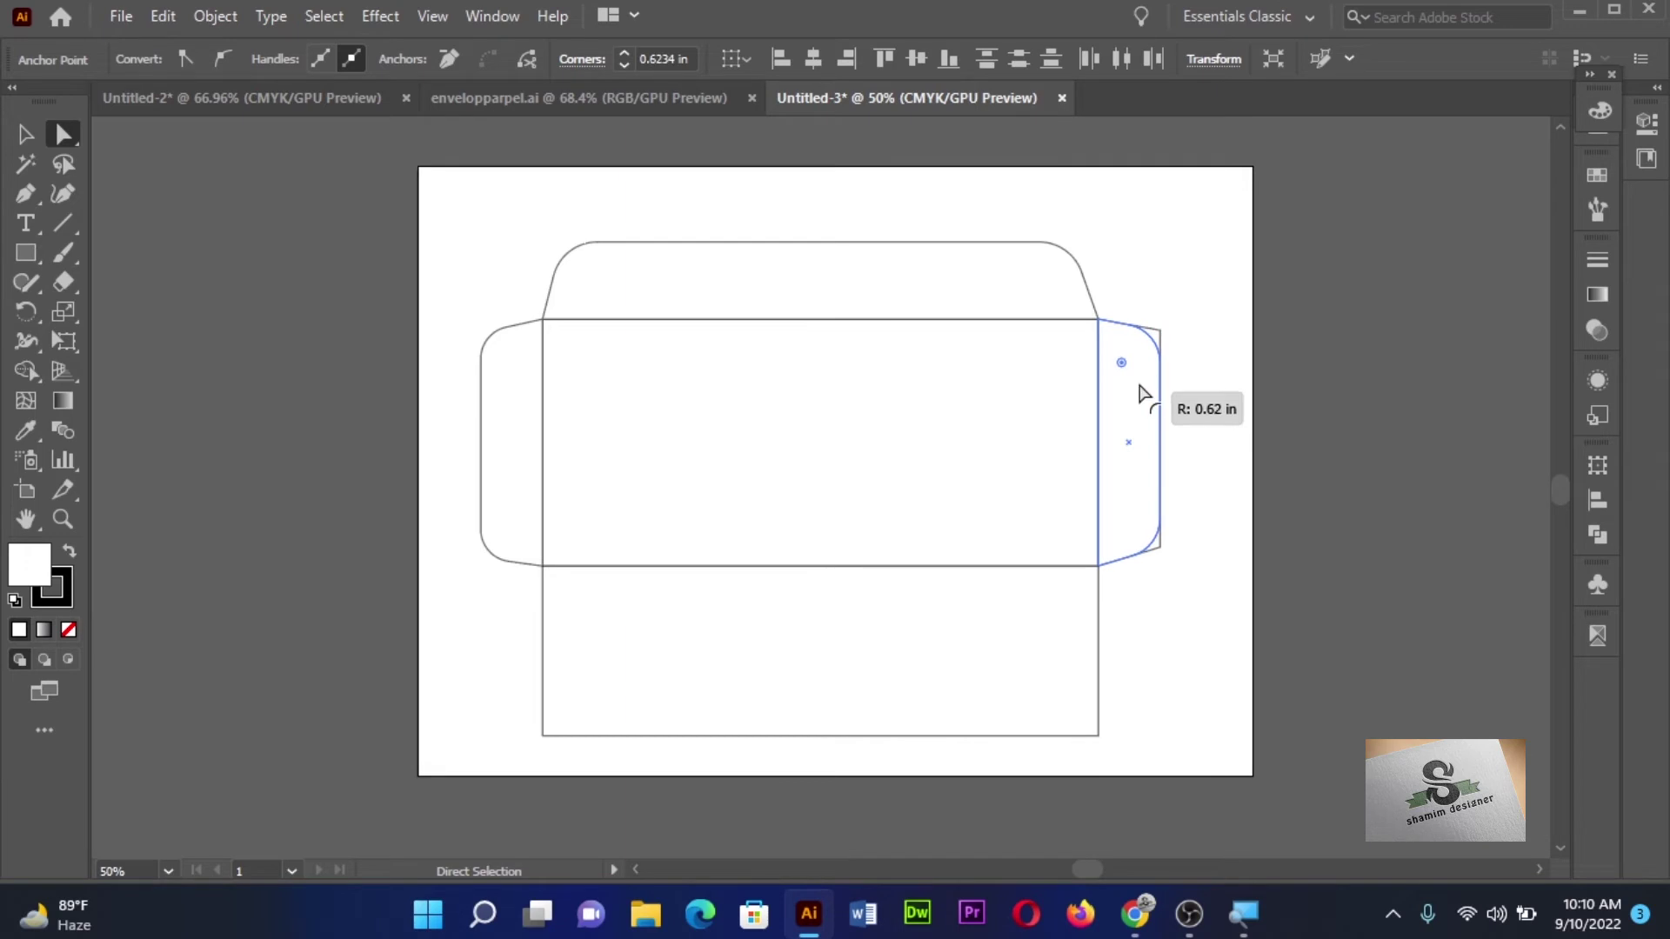
pyautogui.moveTo(1145, 396); pyautogui.dragTo(1146, 385)
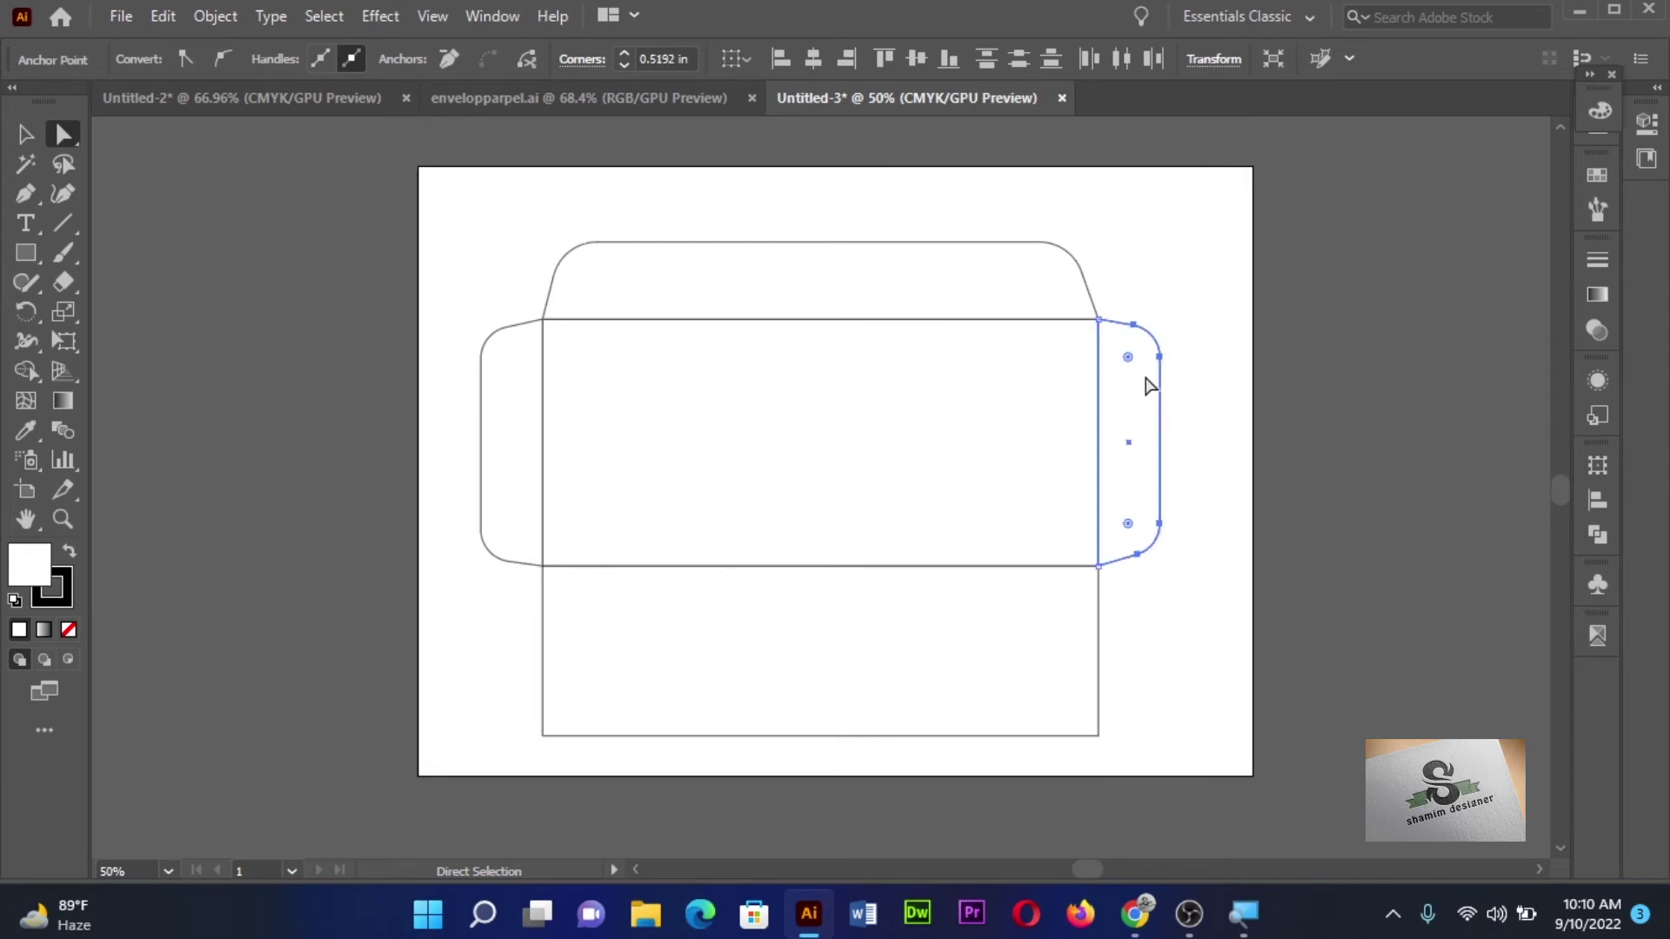
# - Return to the Selection tool and check the top flap, leaving nothing selected
pyautogui.click(33, 142)
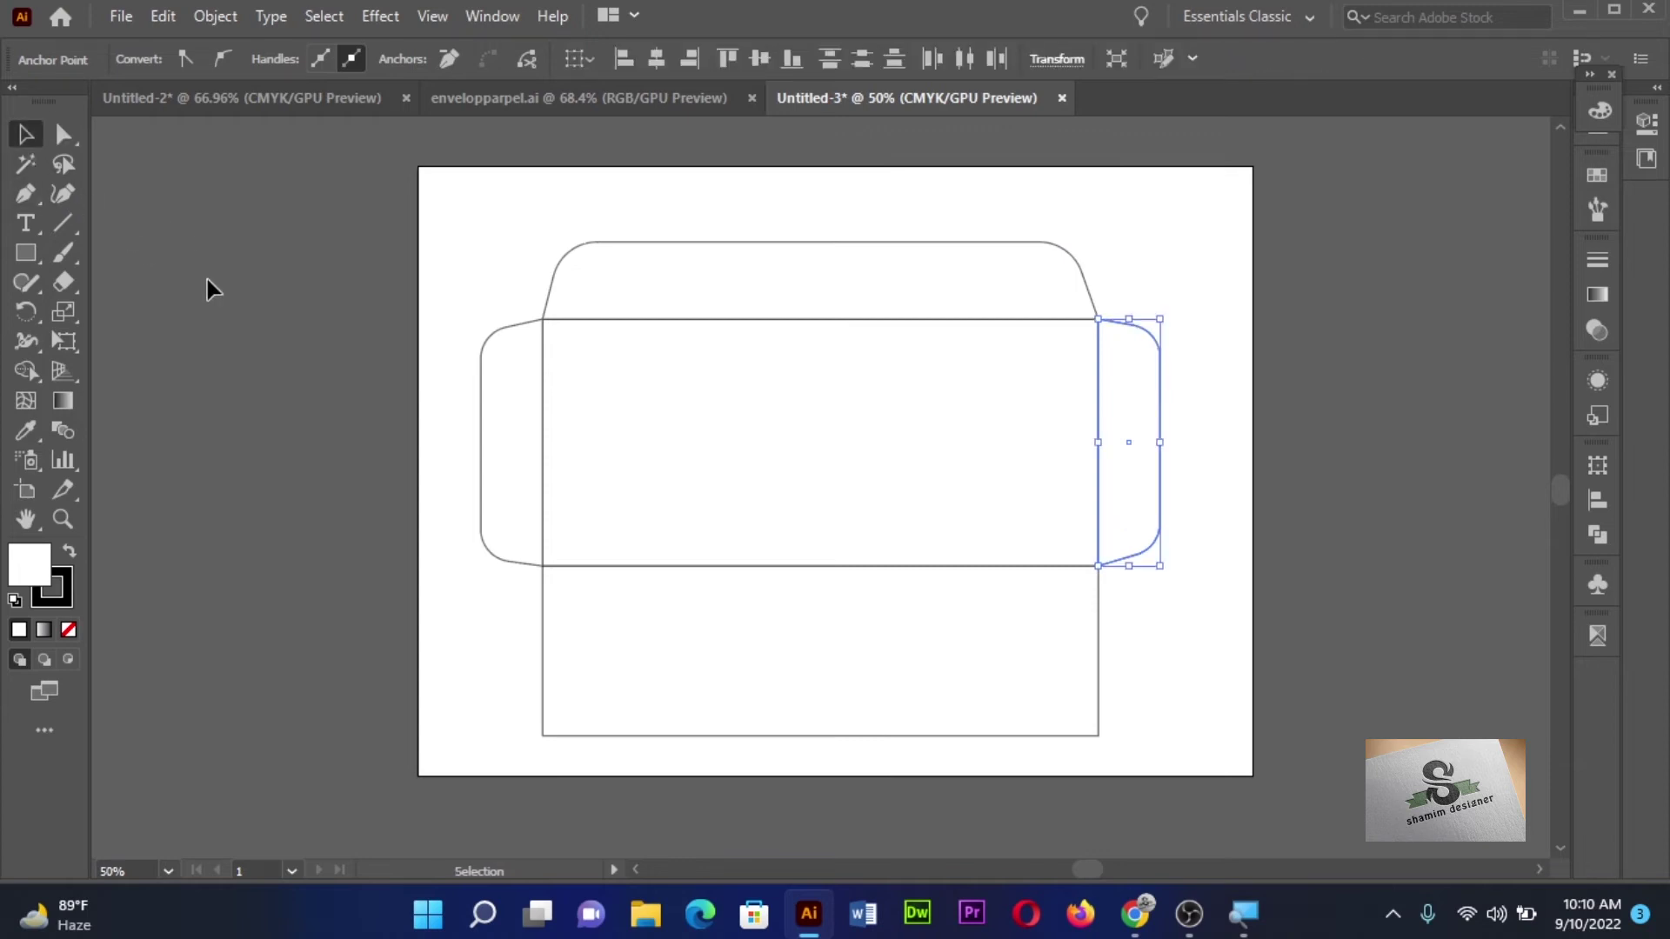
pyautogui.click(207, 279)
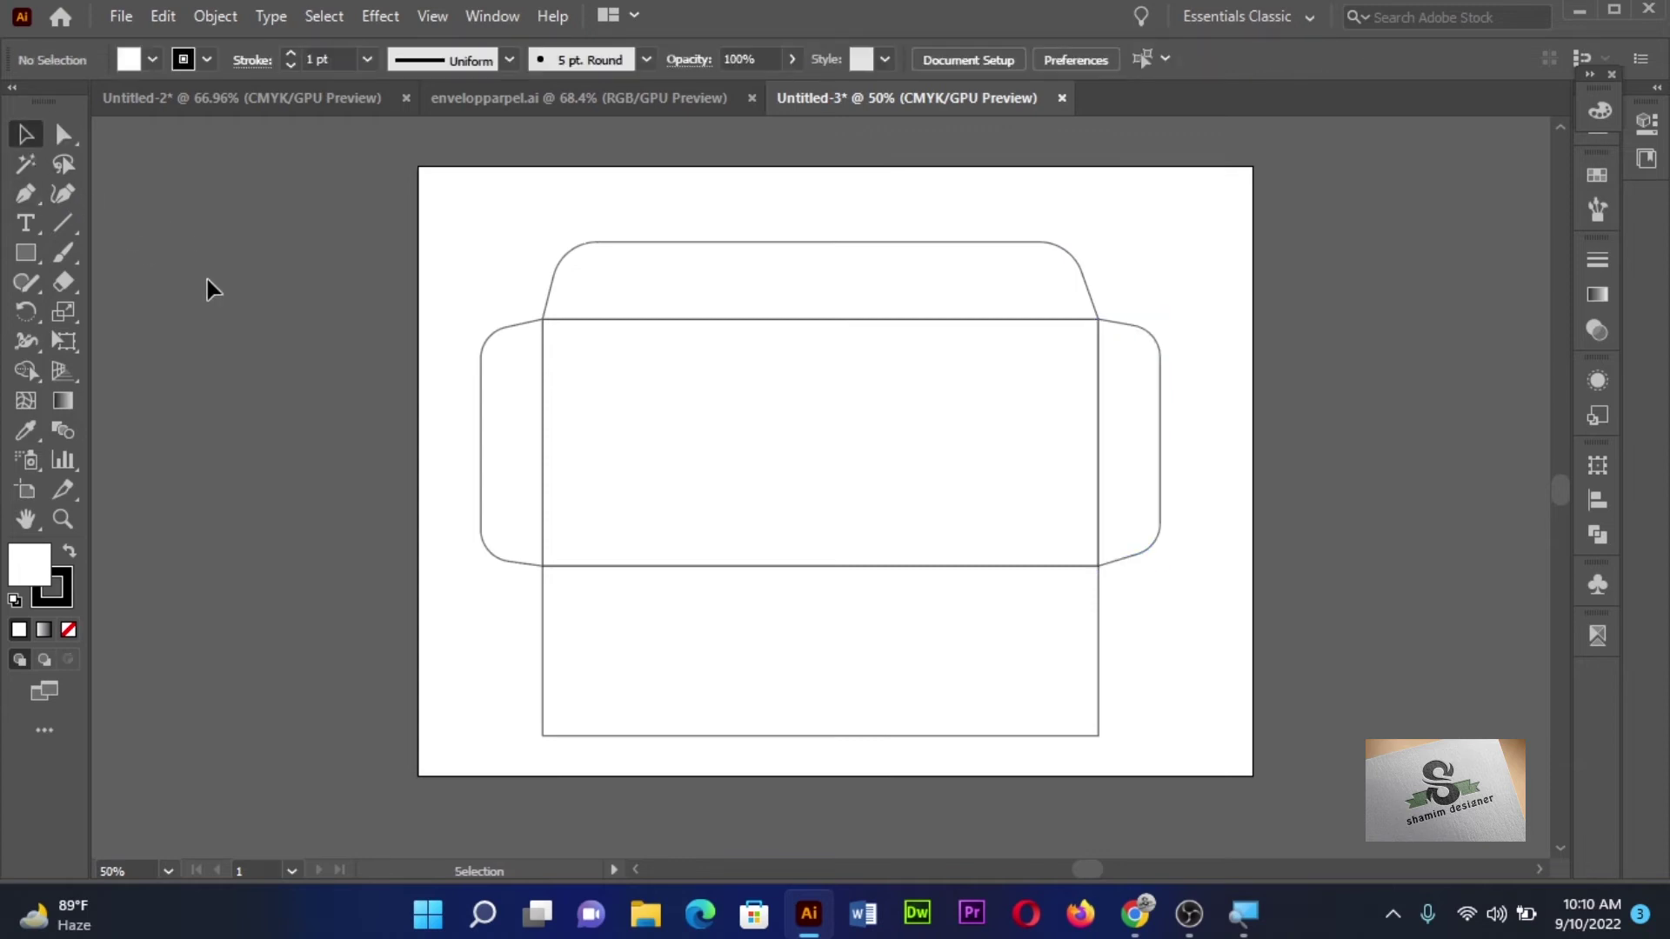
pyautogui.click(640, 247)
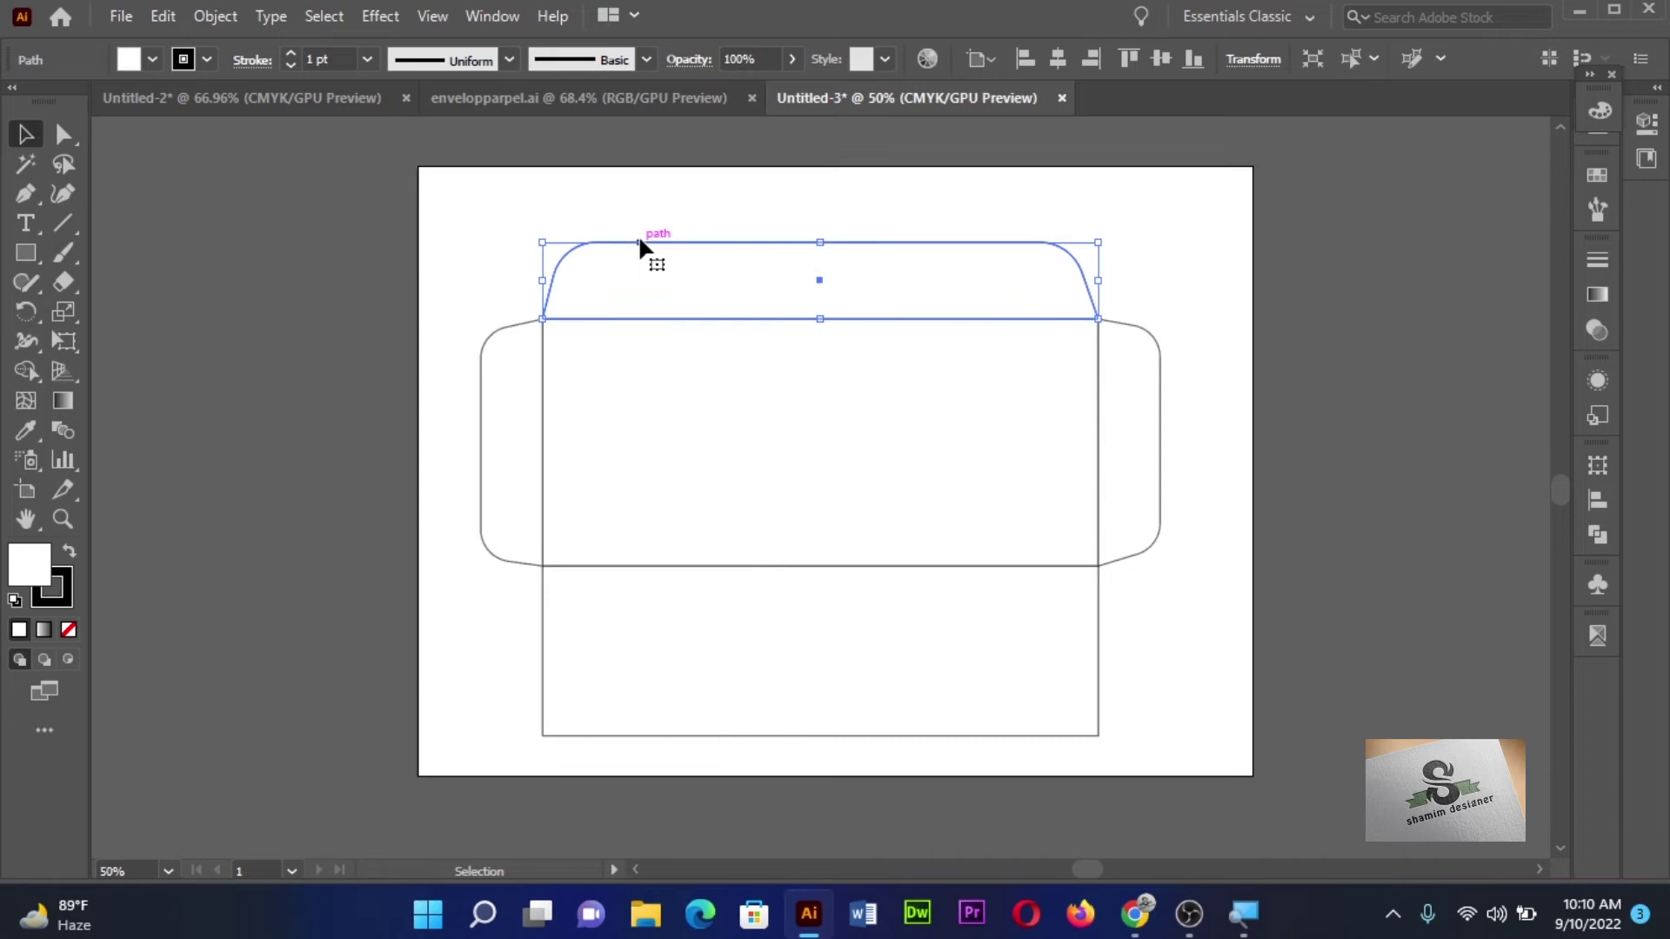
pyautogui.click(515, 259)
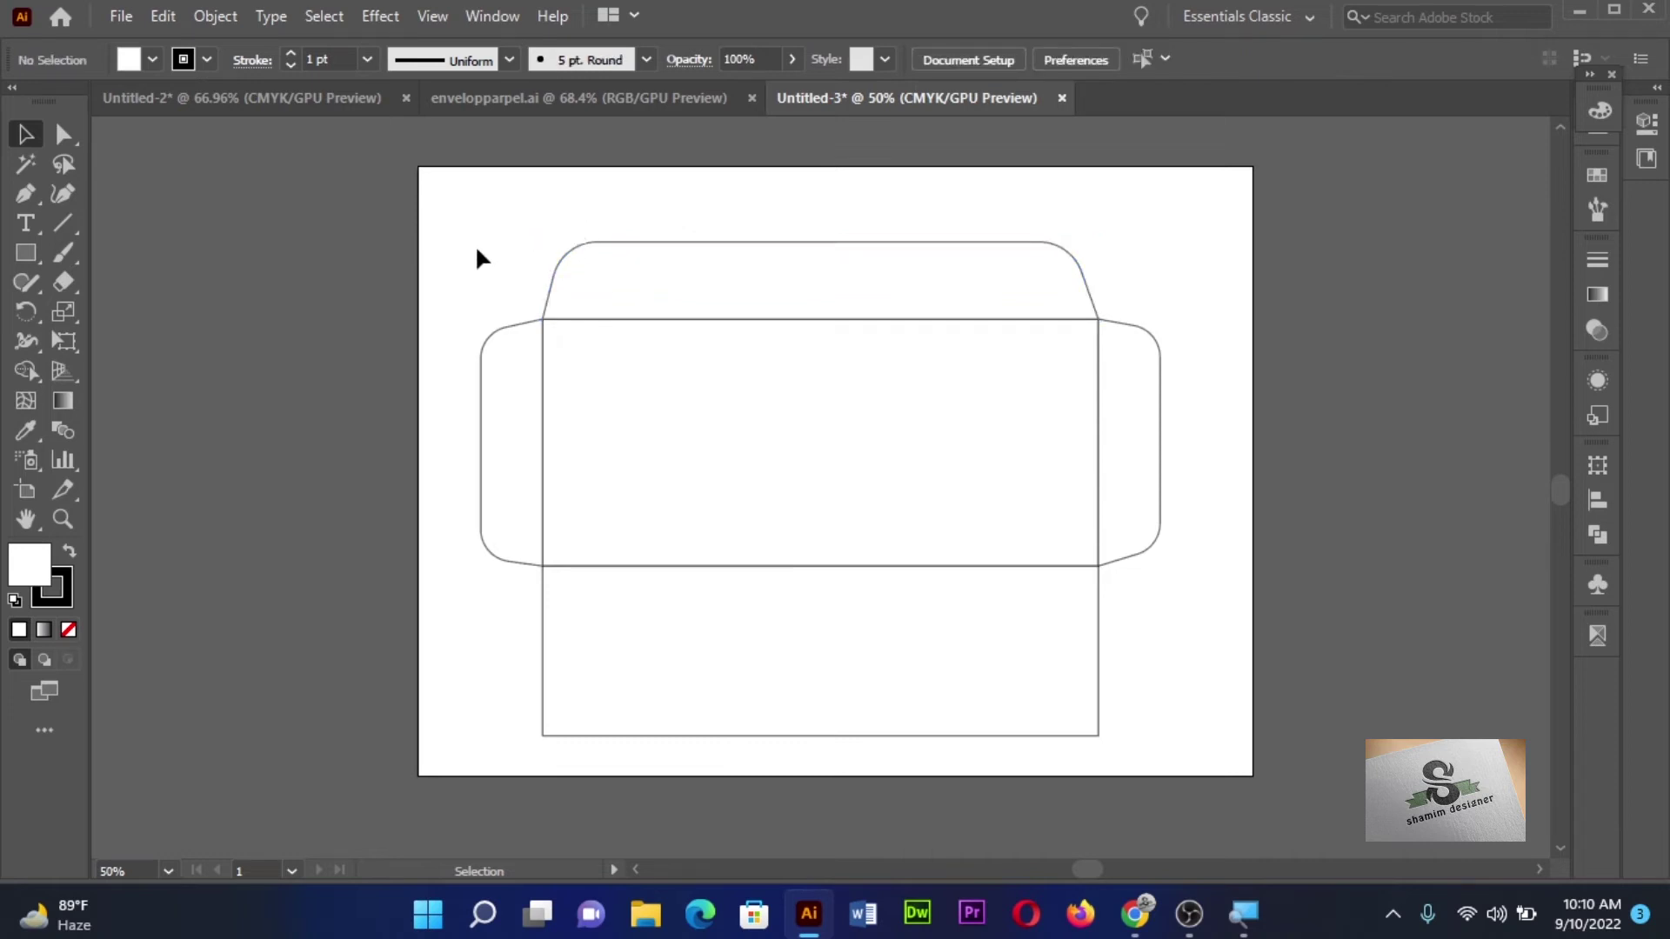
# - Give all die-line pieces a C=35 M=100 Y=35 K=10 dark magenta stroke, then deselect
pyautogui.moveTo(471, 248); pyautogui.dragTo(1148, 672)
pyautogui.moveTo(1148, 672); pyautogui.dragTo(1186, 697)
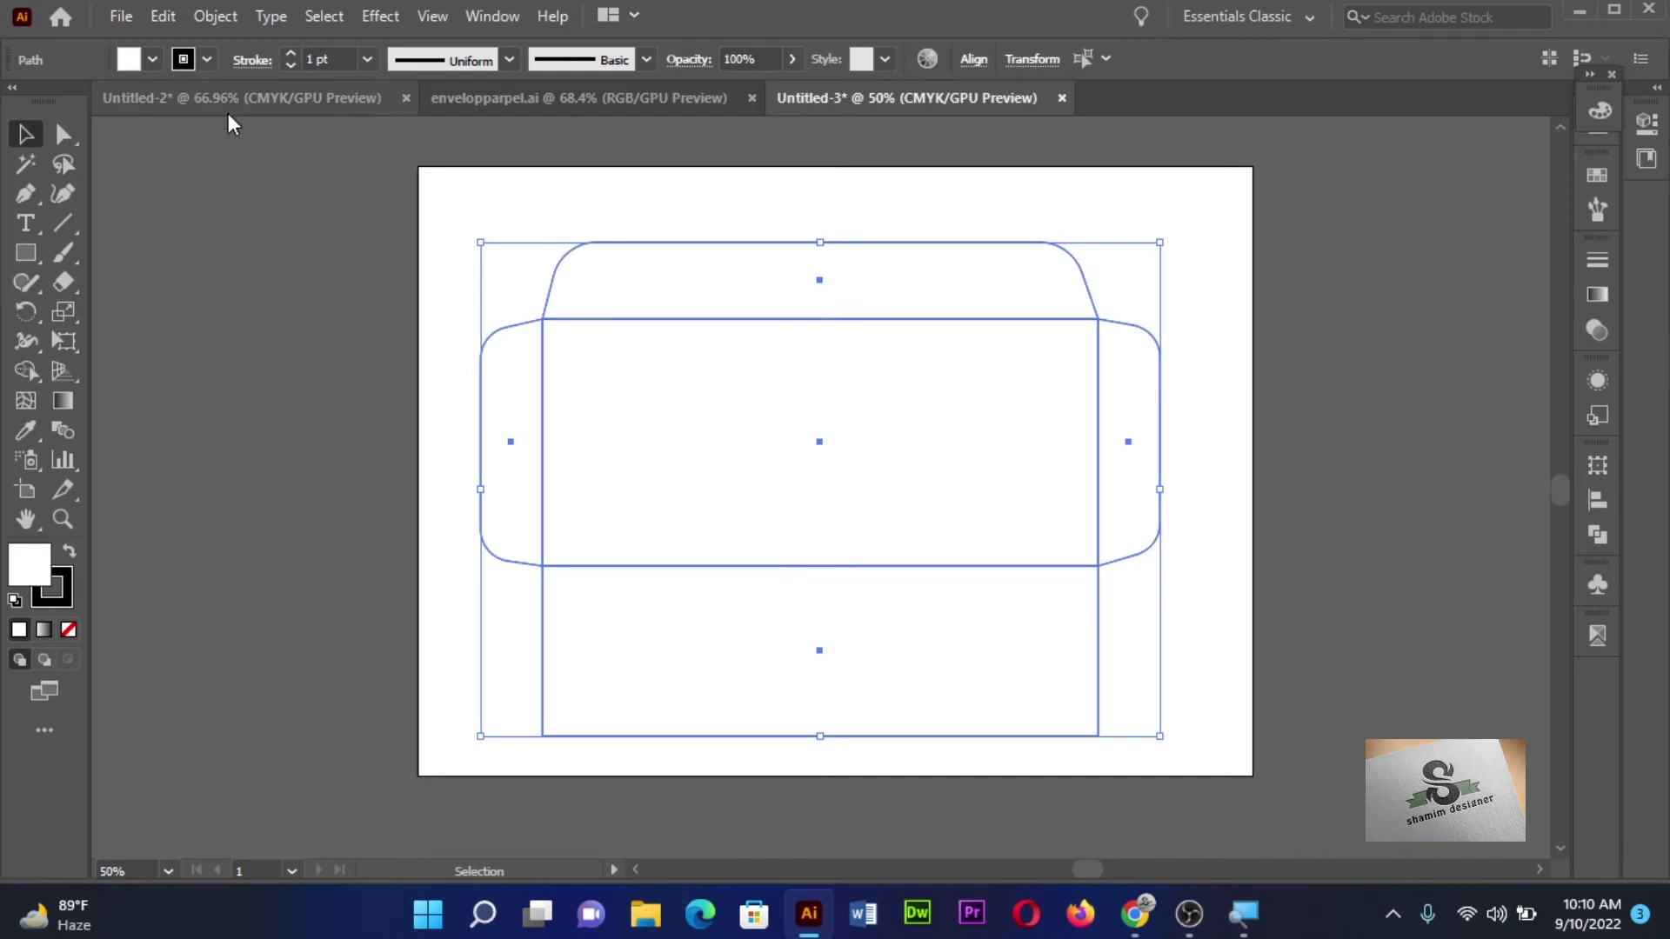
pyautogui.click(206, 59)
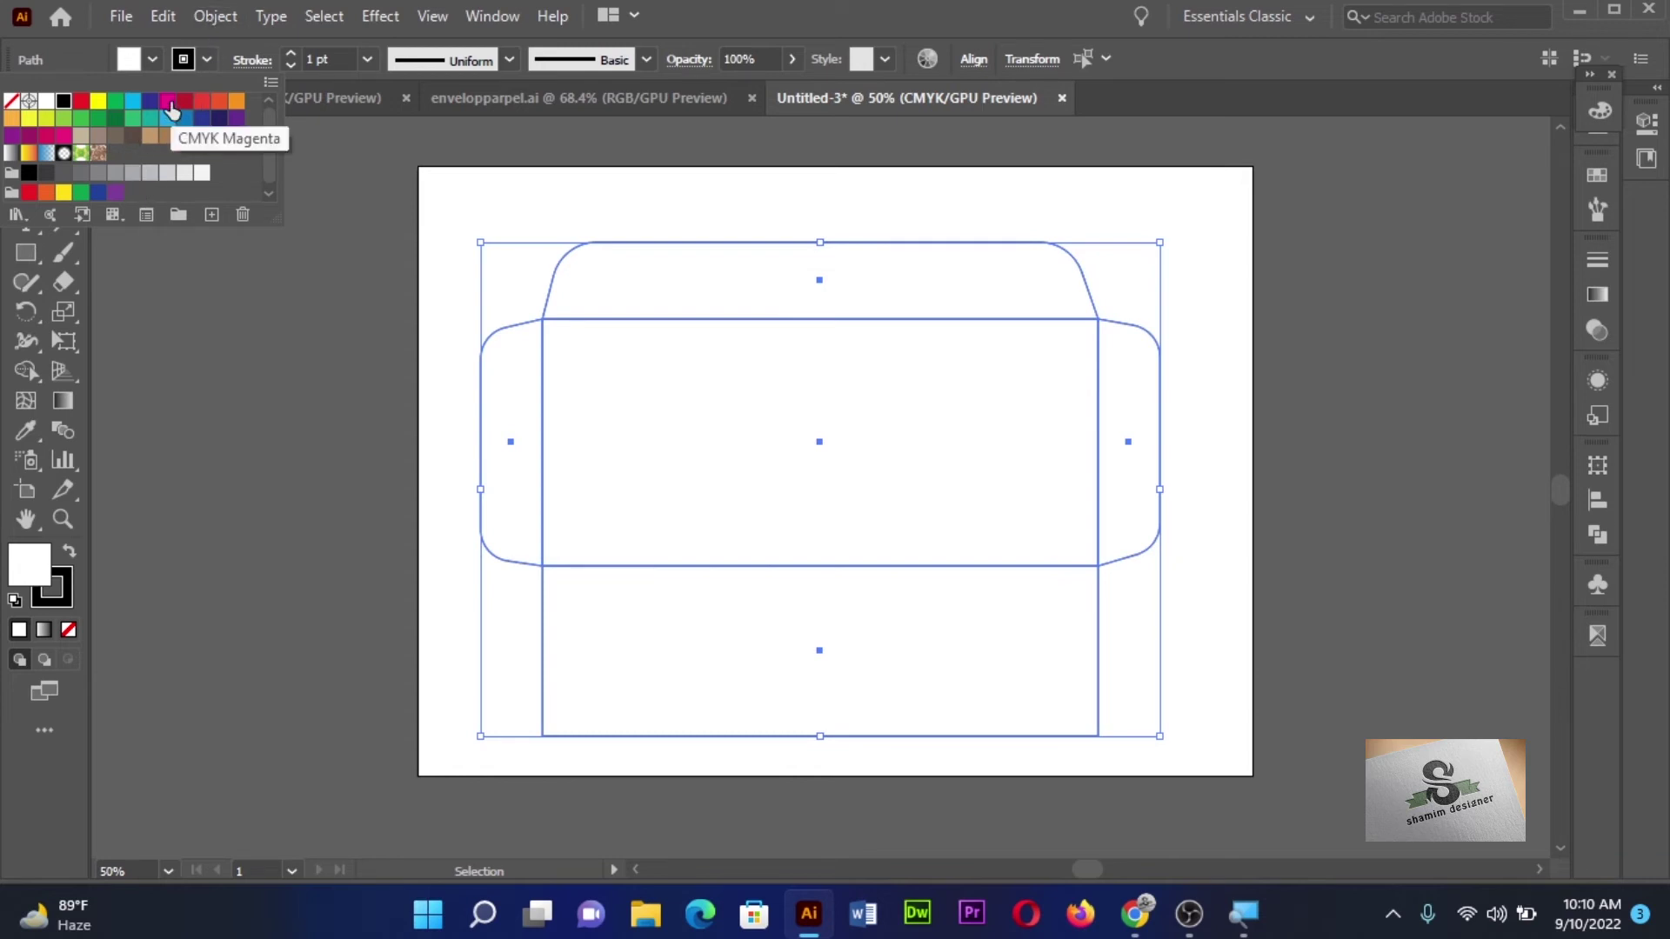
pyautogui.click(28, 134)
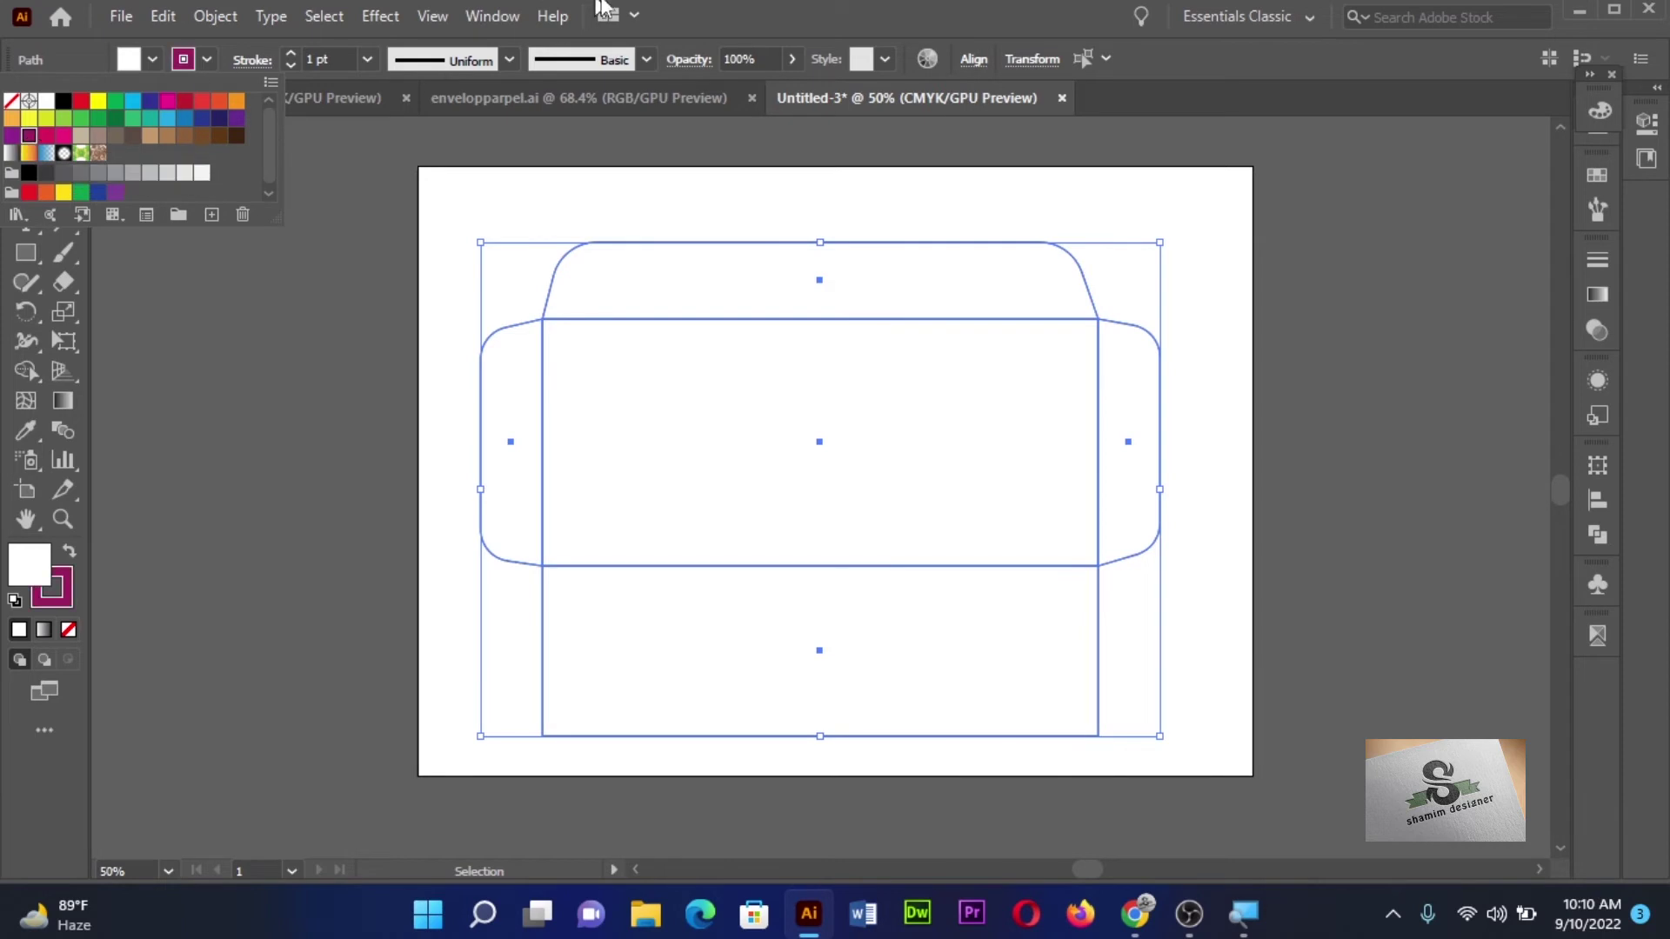
pyautogui.click(196, 338)
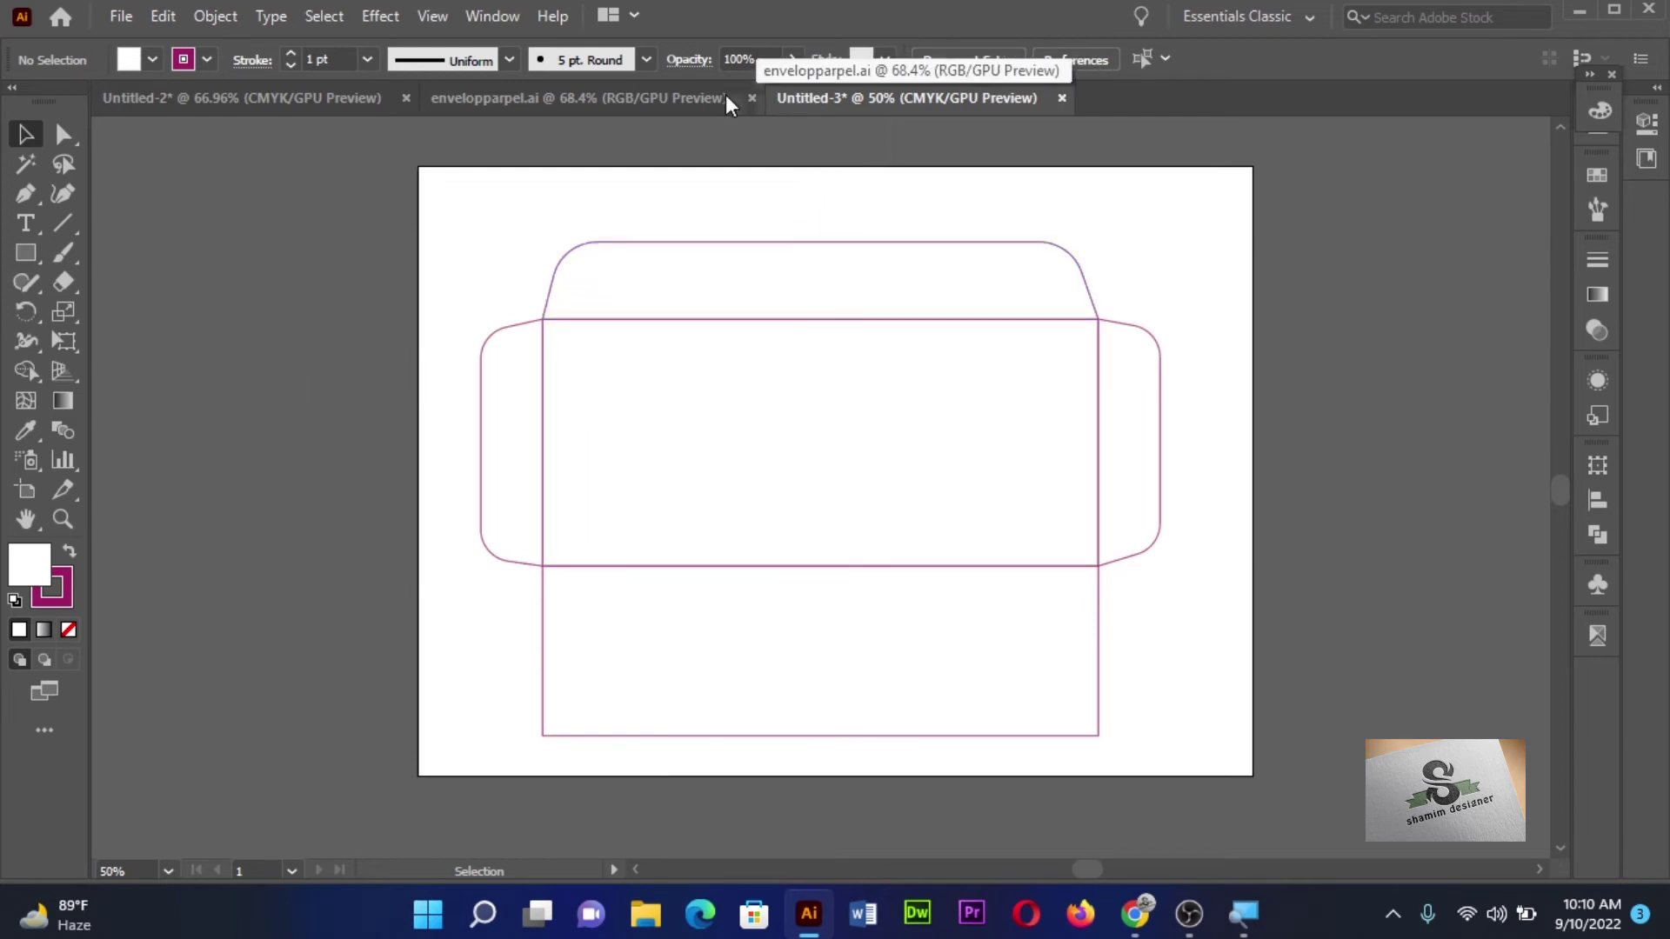
# - Check envelopparpel.ai, then drag the gear logo and company name group from Untitled-2 to the envelope
pyautogui.click(662, 97)
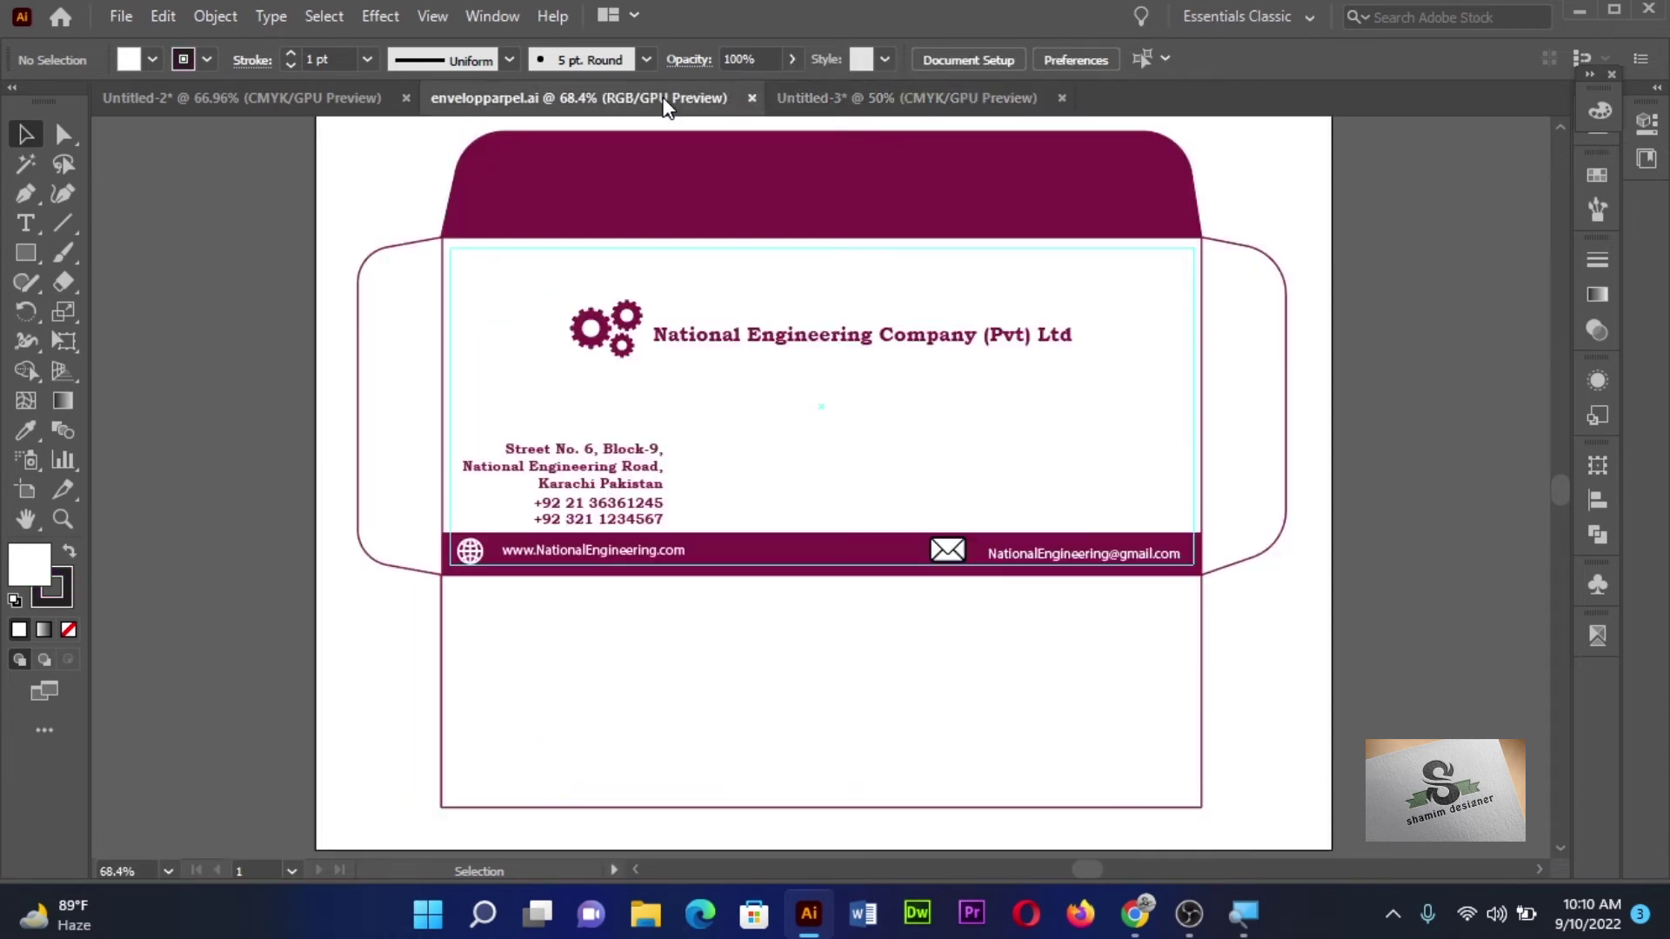
pyautogui.click(342, 98)
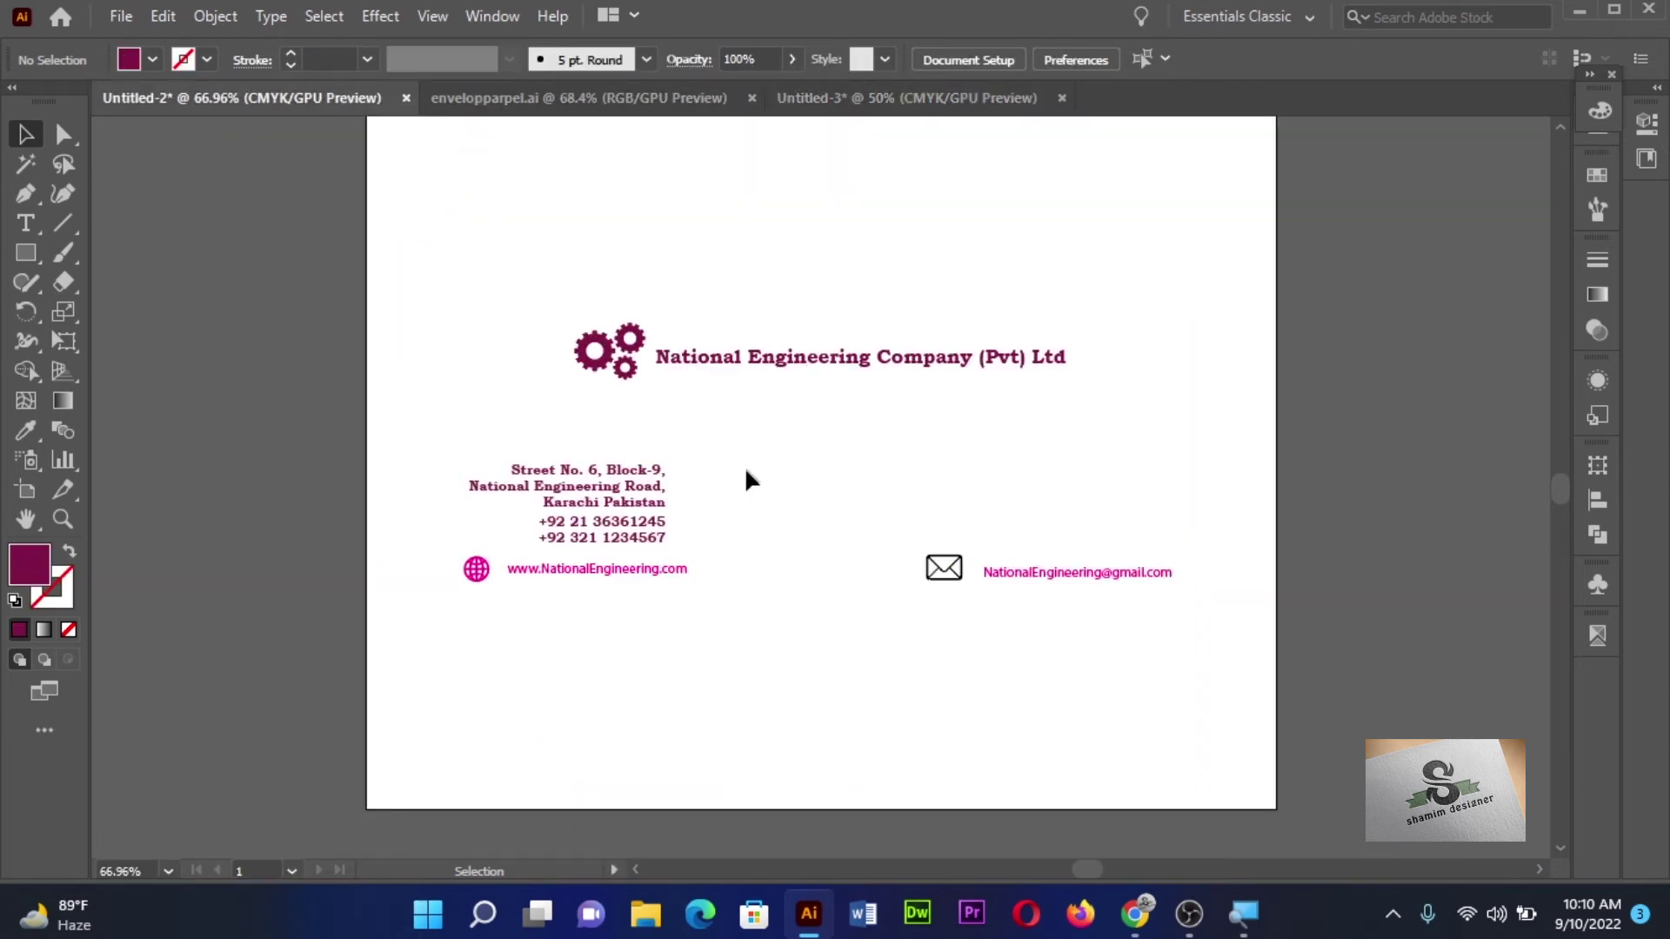
pyautogui.click(729, 357)
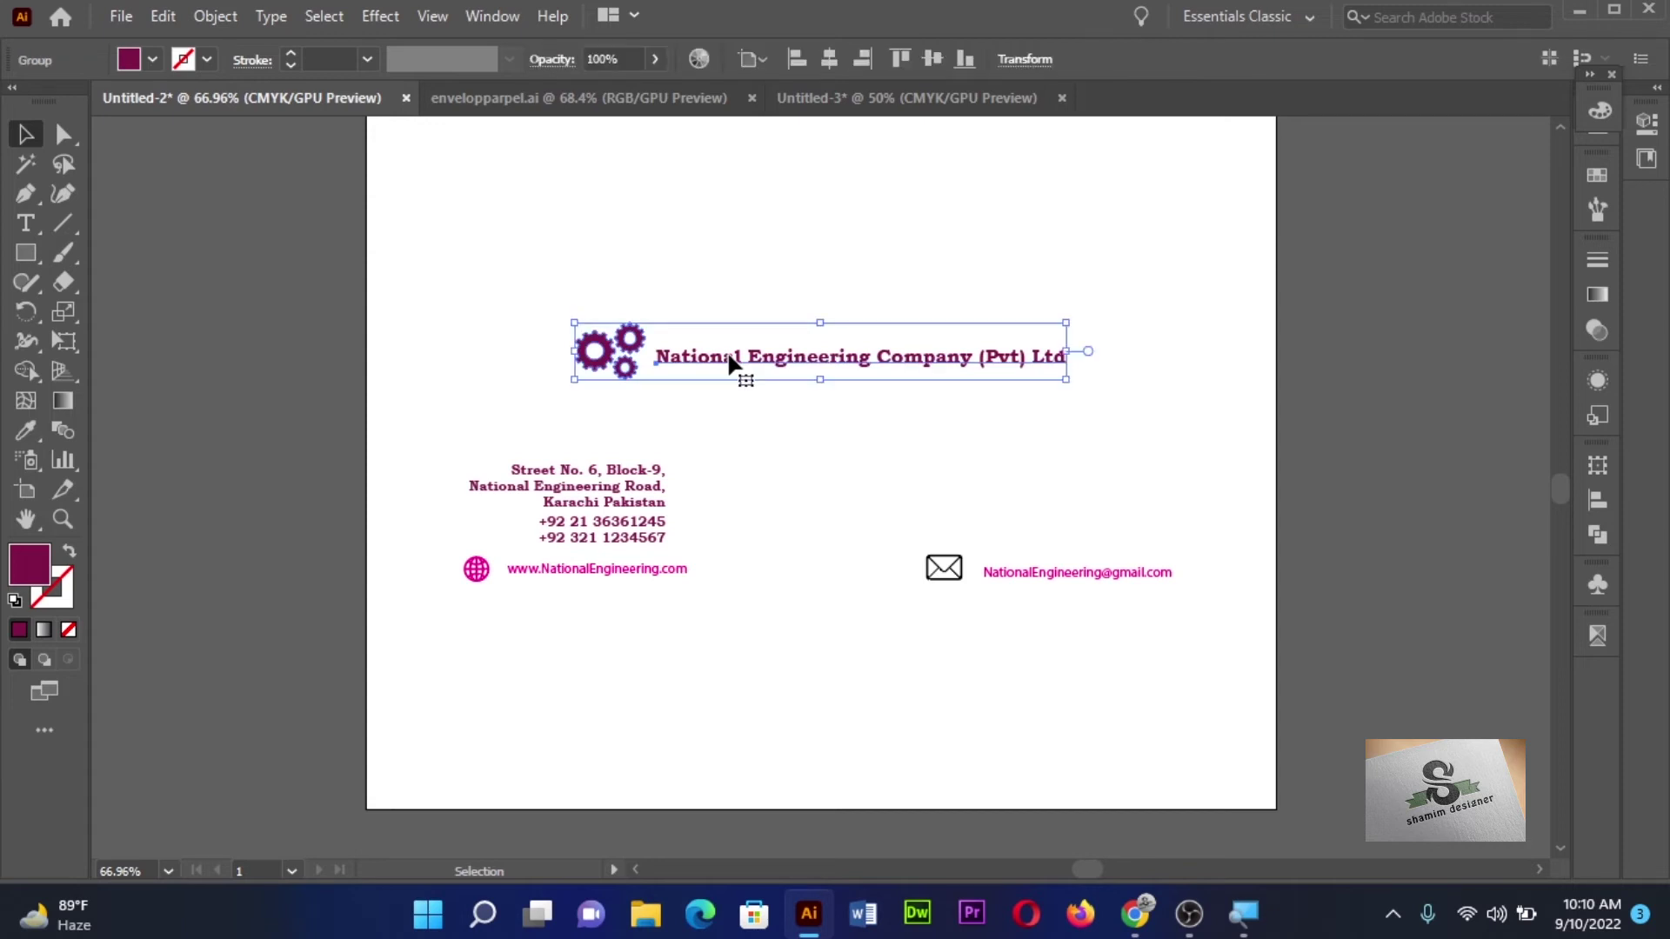
pyautogui.moveTo(729, 357); pyautogui.dragTo(681, 355)
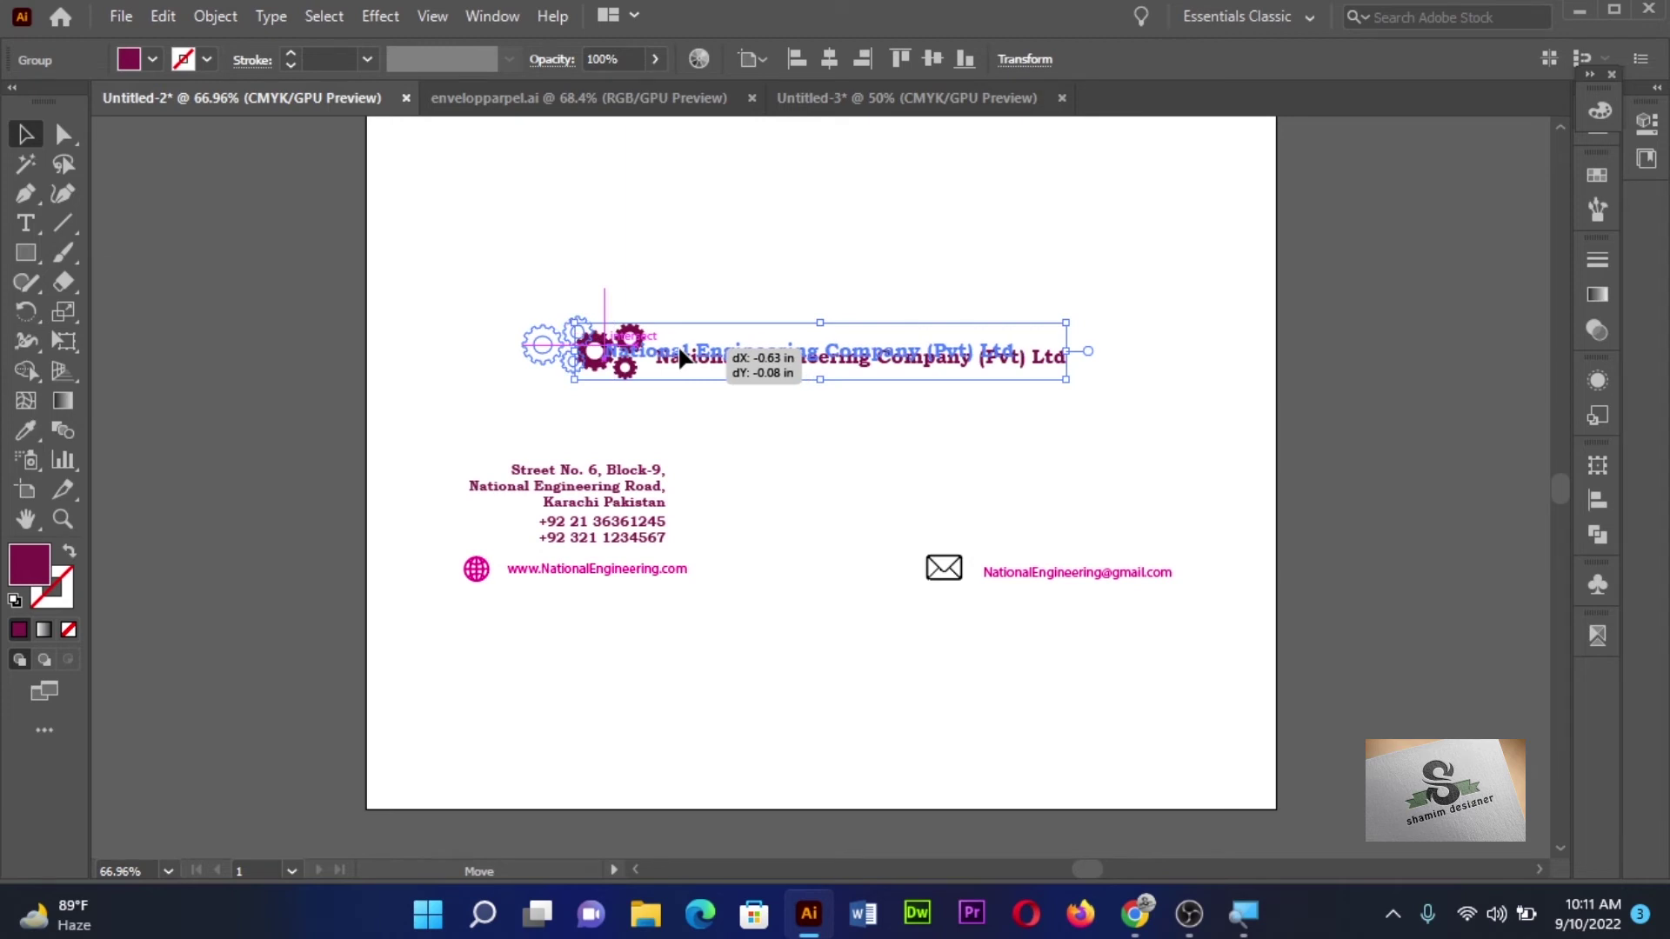
pyautogui.moveTo(680, 357)
pyautogui.mouseDown()
pyautogui.moveTo(842, 124)
pyautogui.moveTo(842, 96)
pyautogui.mouseUp()
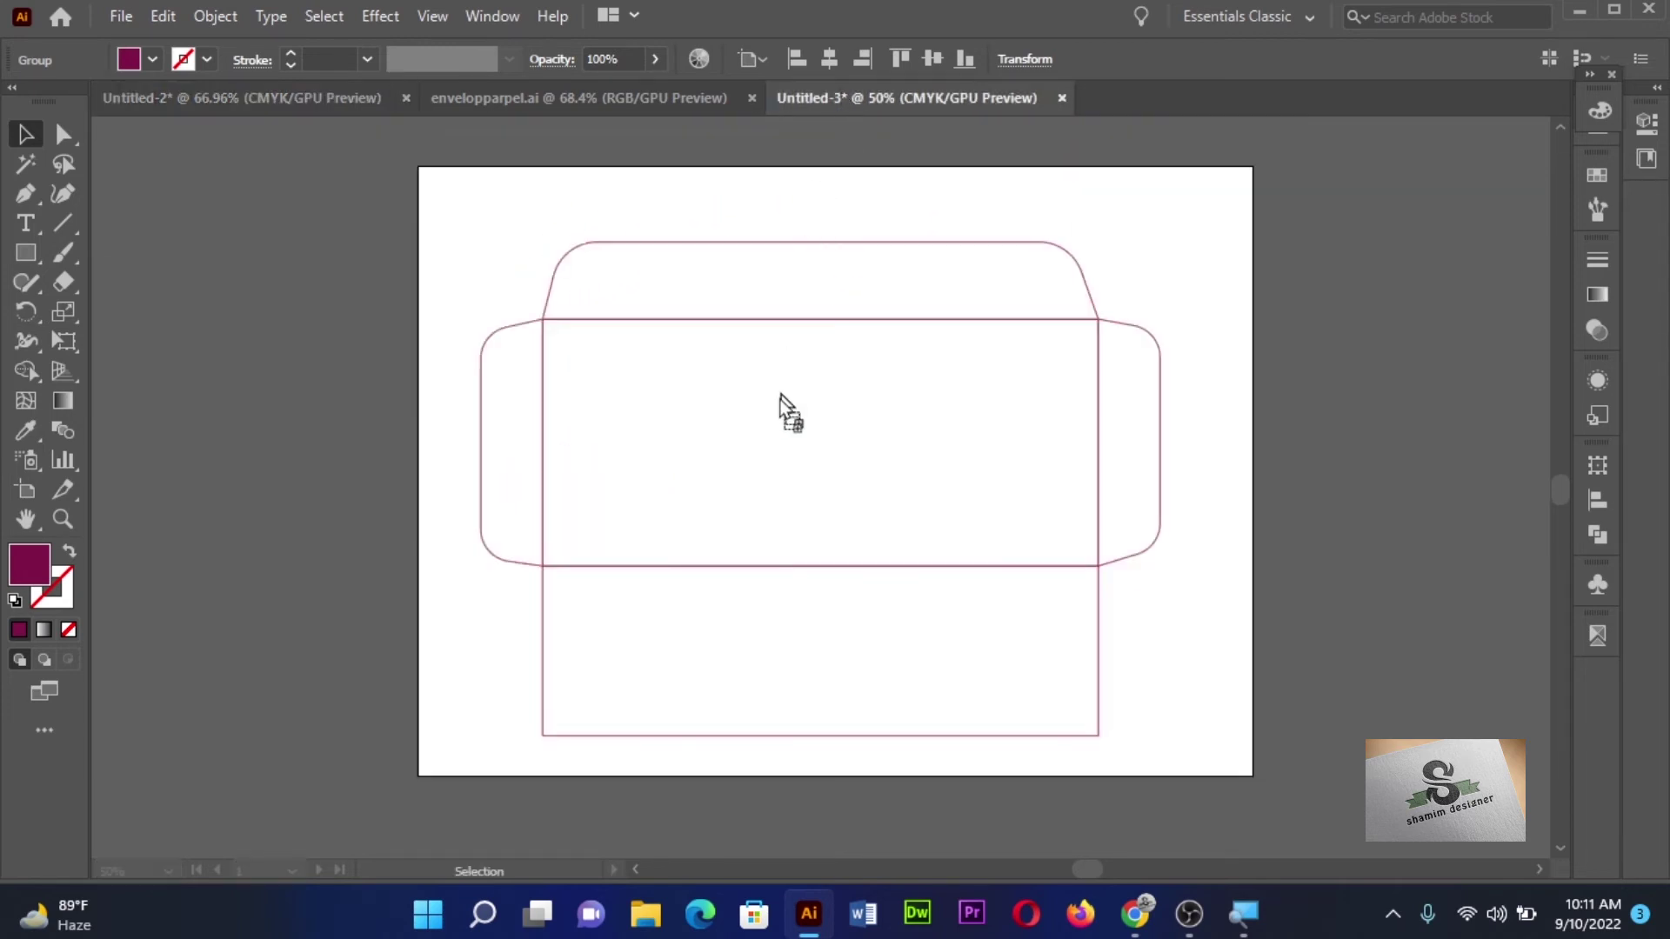
# - Drop the logo group on the envelope and centre it on the front panel both ways
pyautogui.moveTo(774, 435); pyautogui.dragTo(769, 421)
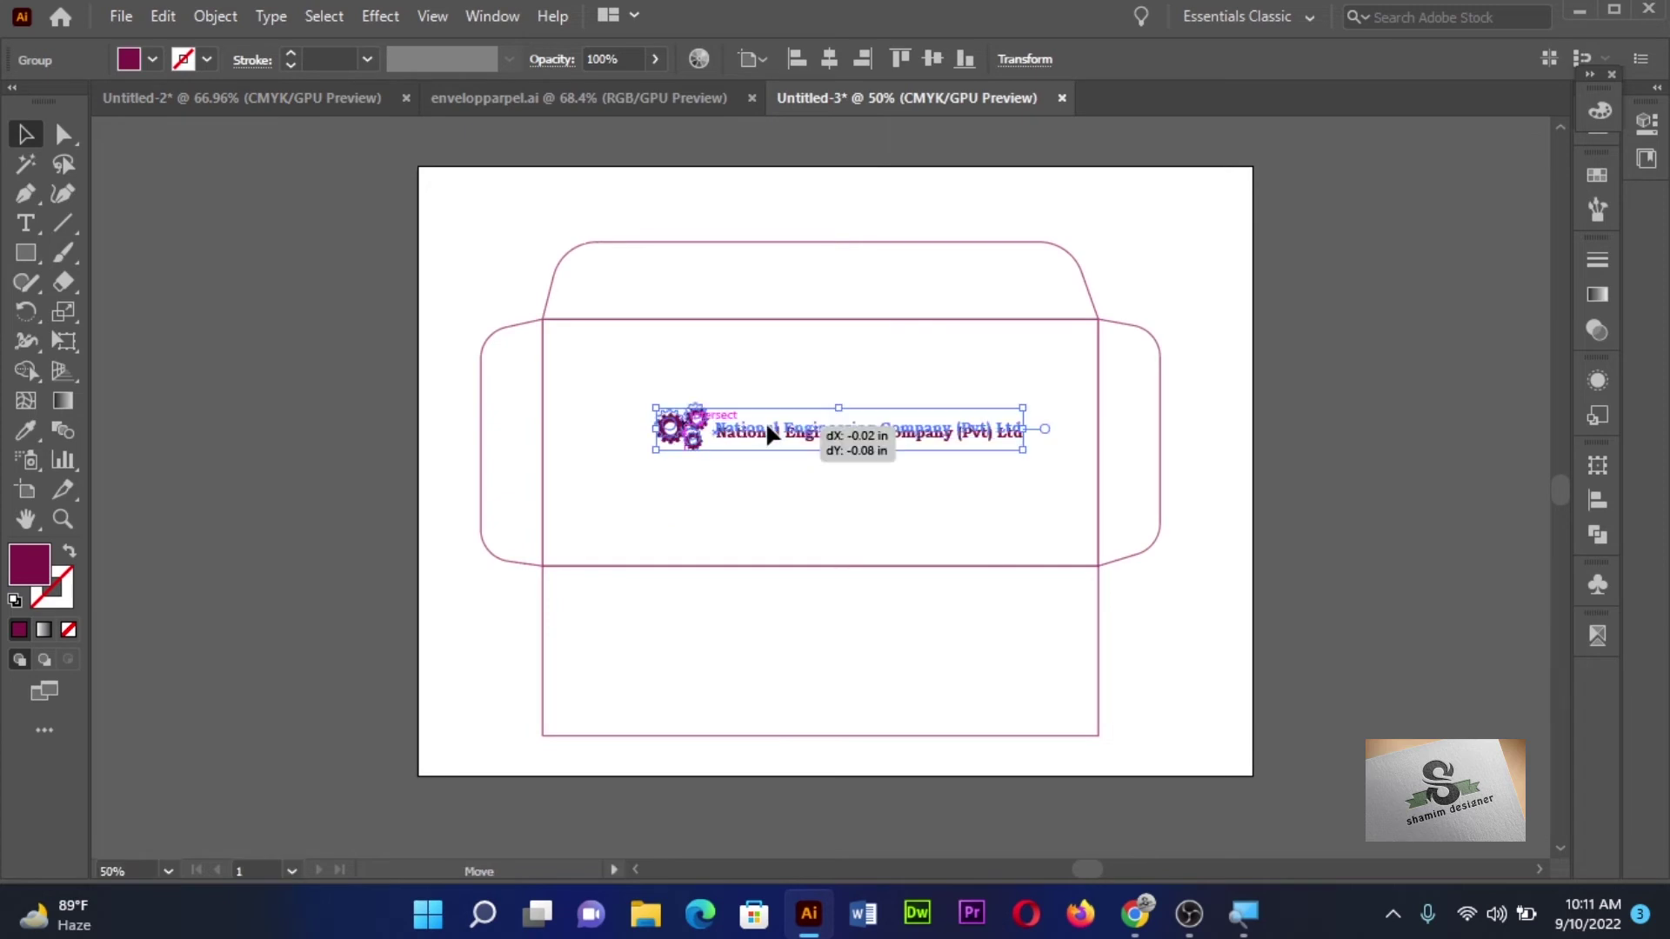
pyautogui.keyDown('shift'); pyautogui.click(798, 352); pyautogui.keyUp('shift')
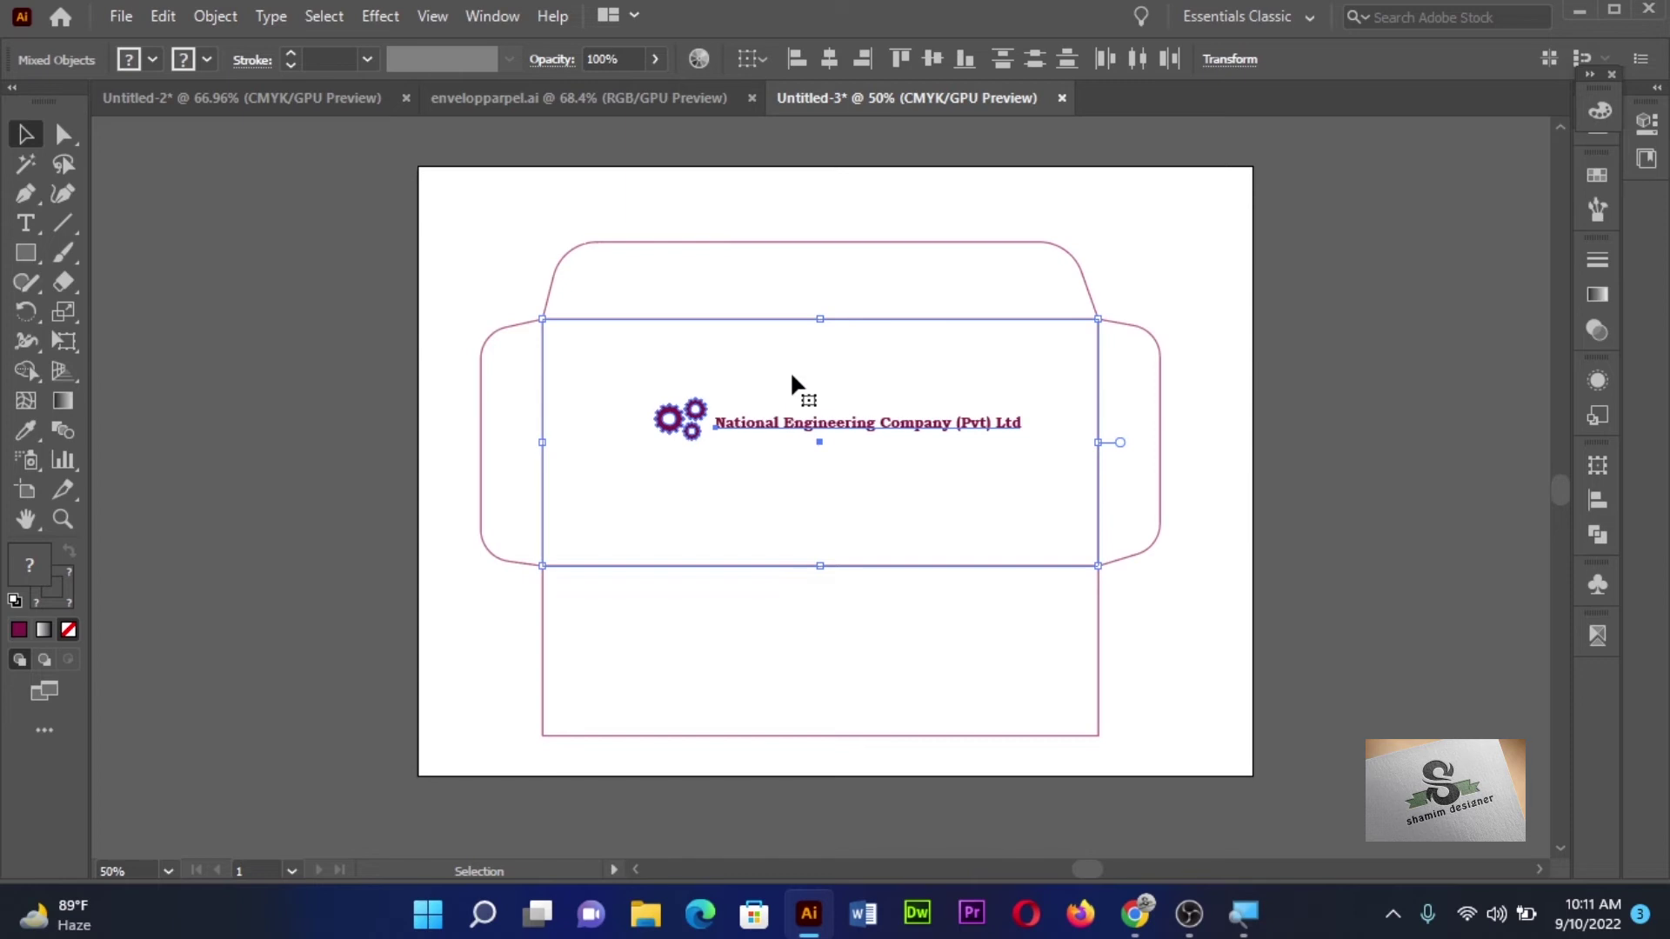
pyautogui.click(791, 333)
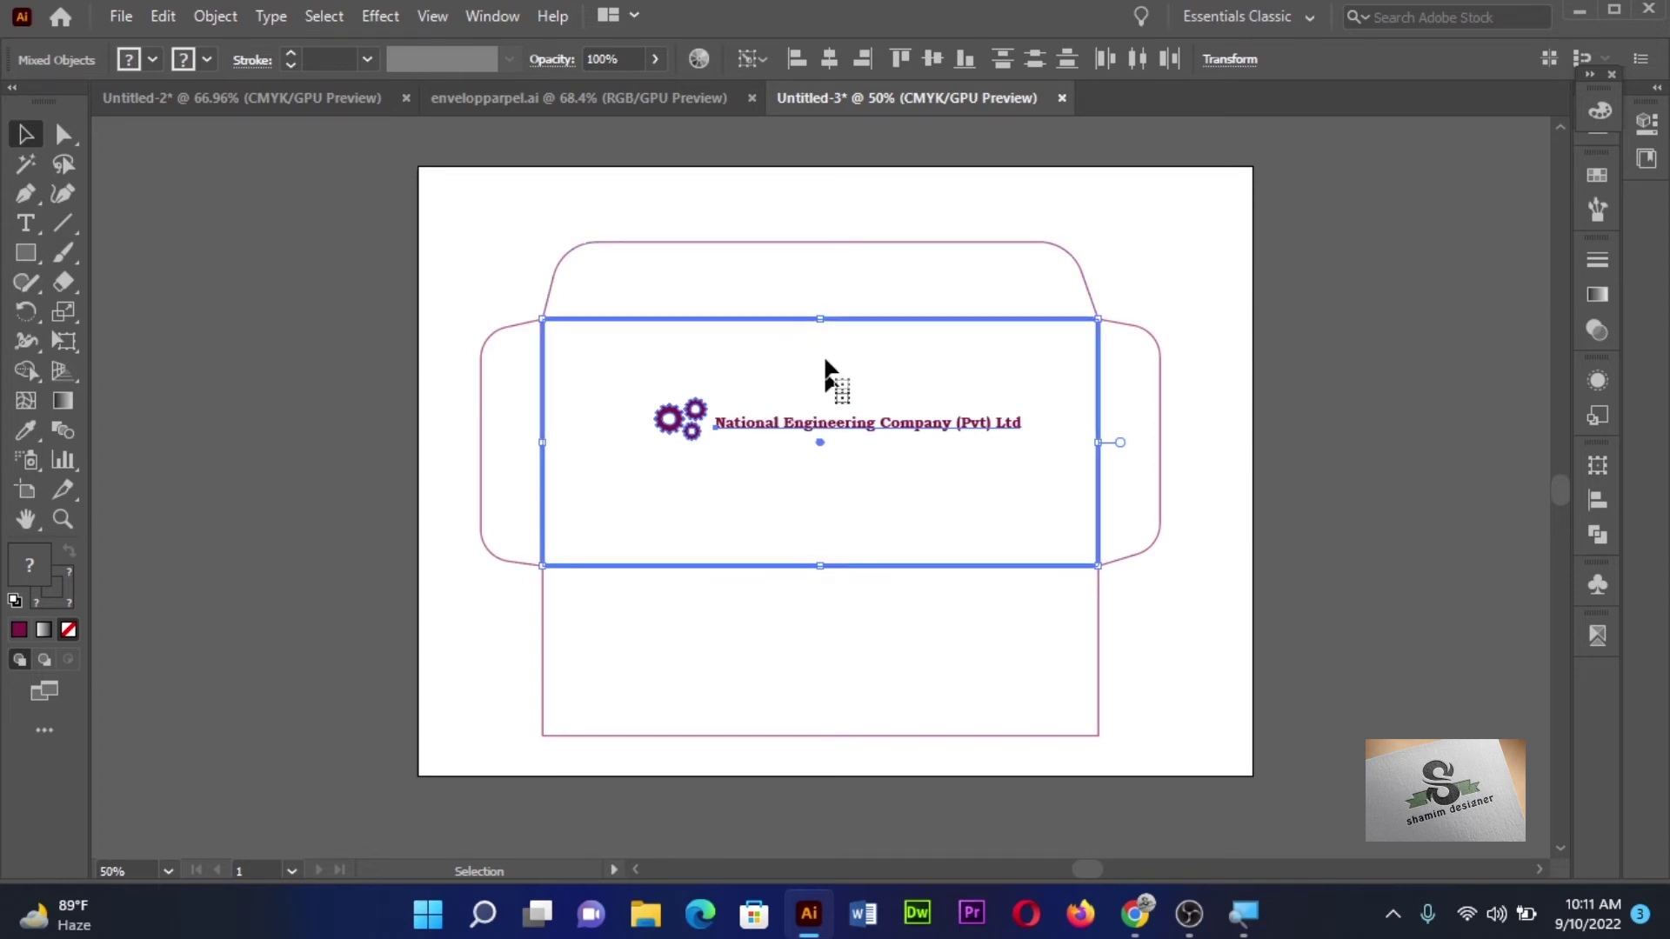
pyautogui.click(829, 59)
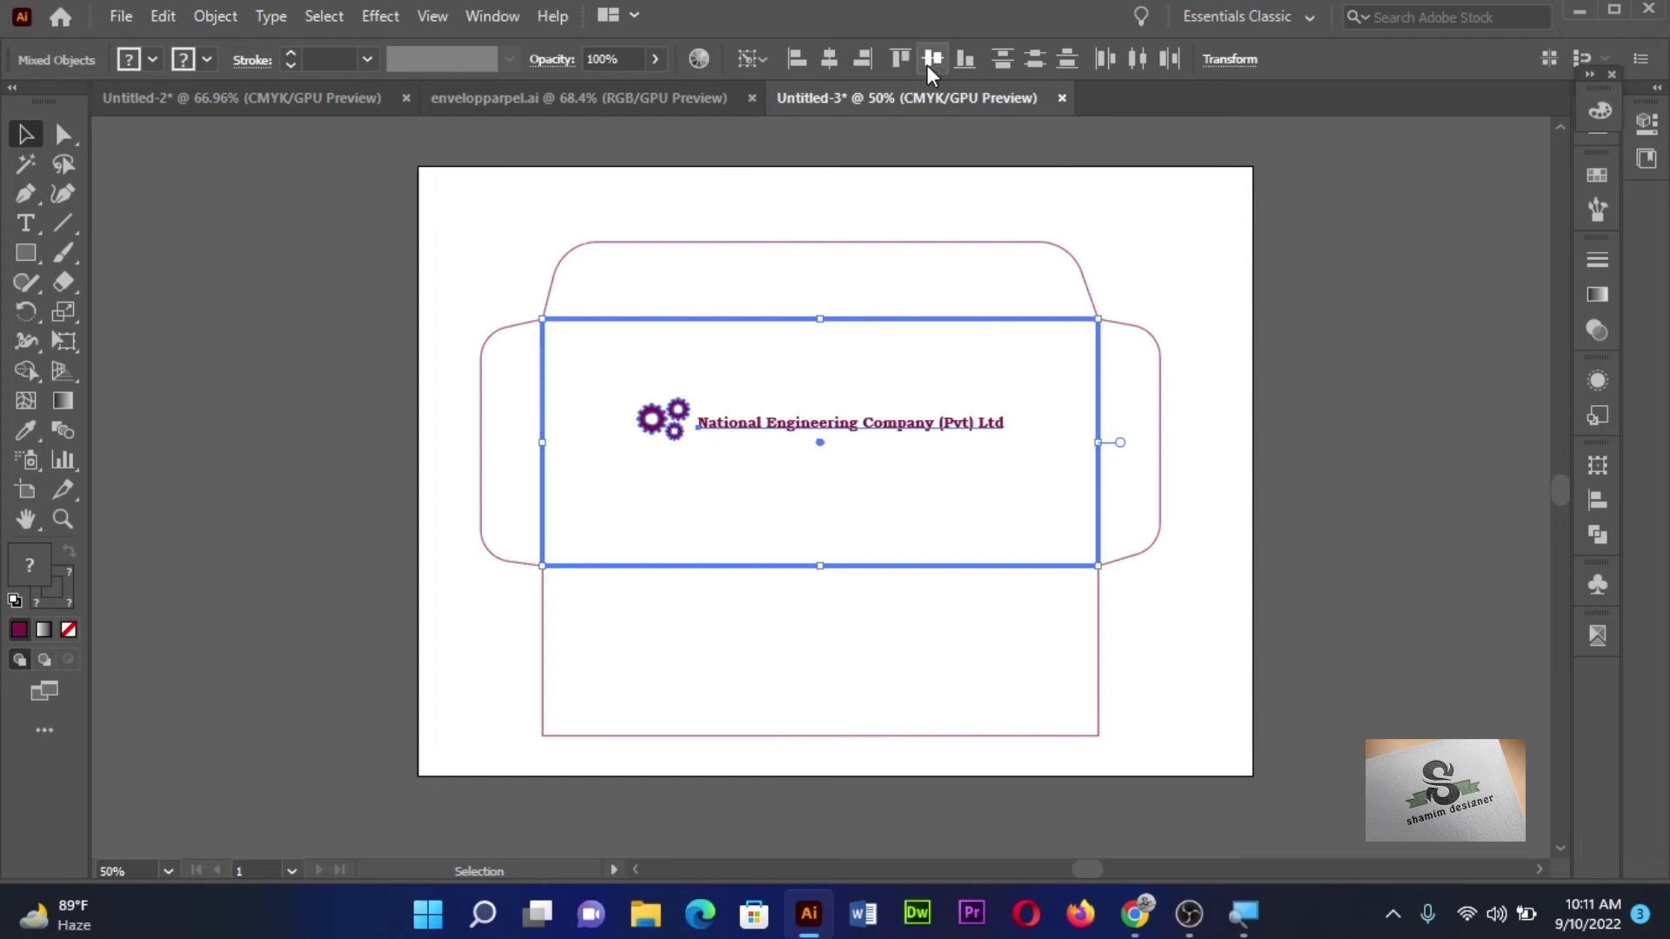
pyautogui.click(926, 64)
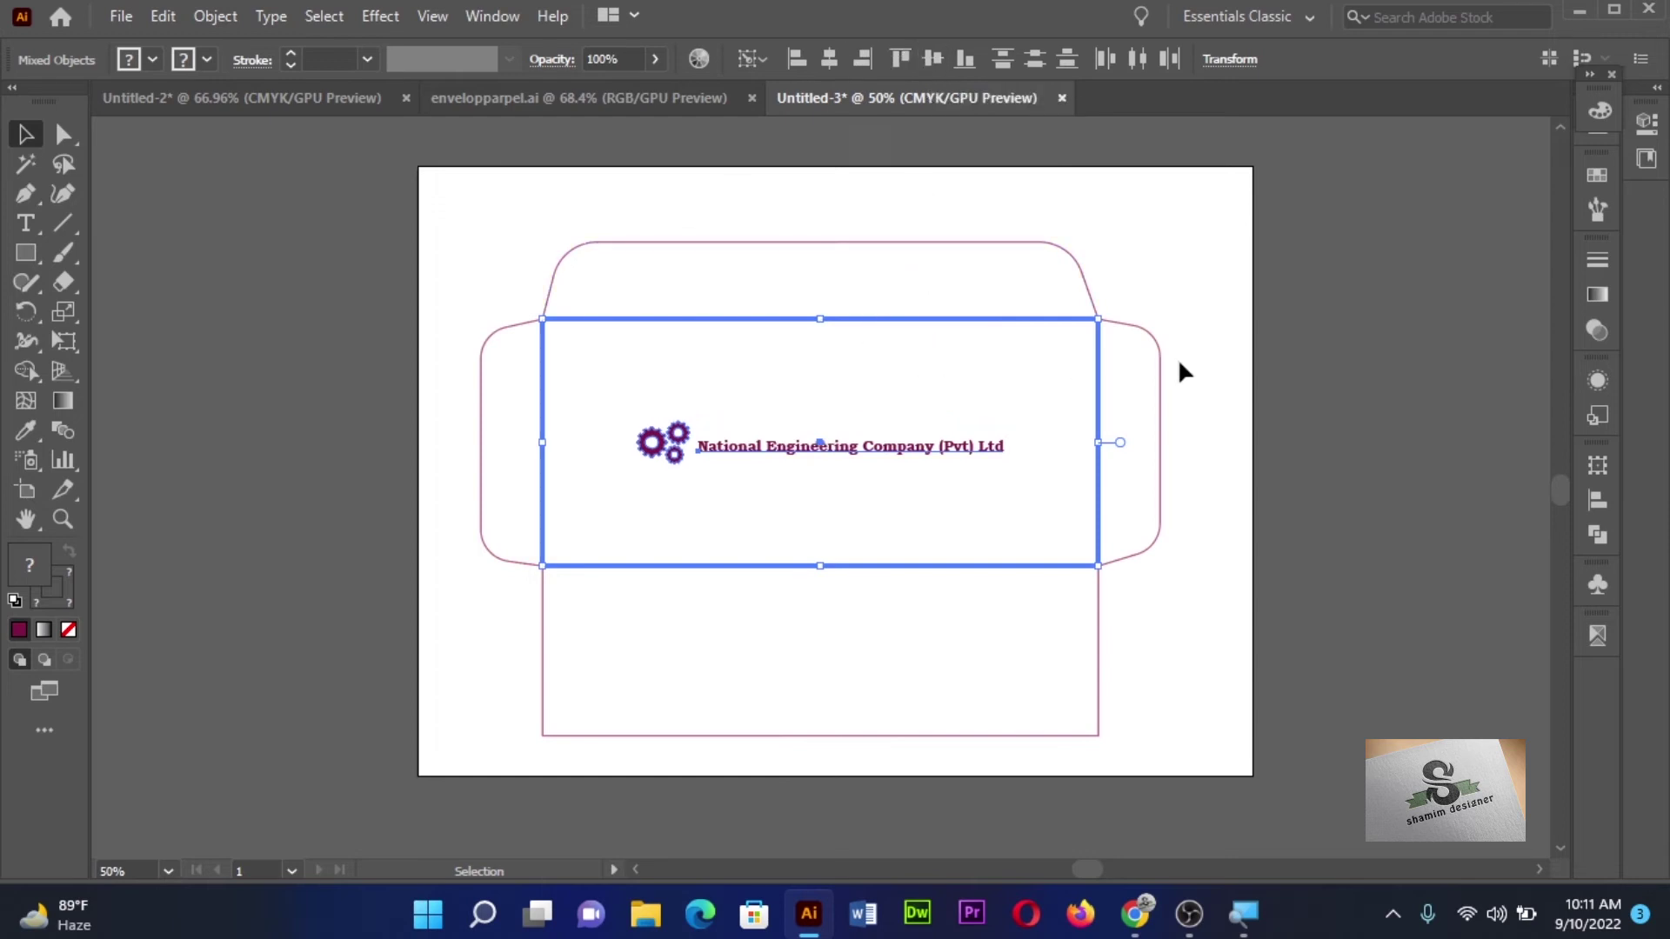
# - Nudge the logo group up three times toward the panel's top, then deselect
pyautogui.click(1242, 432)
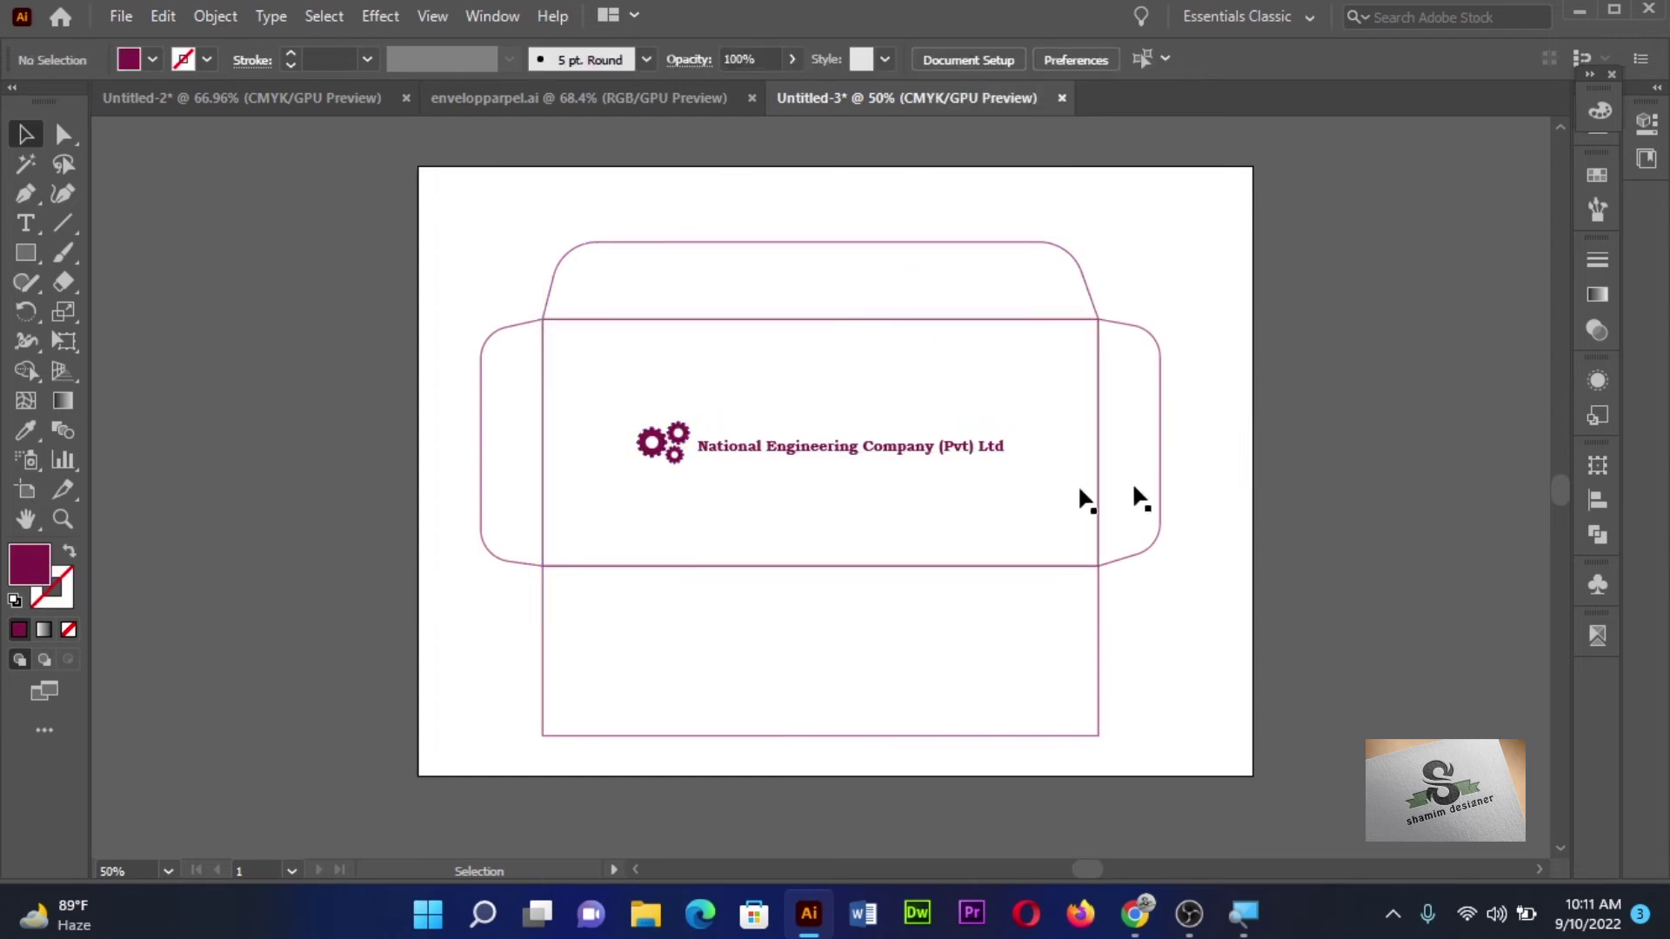
pyautogui.click(847, 446)
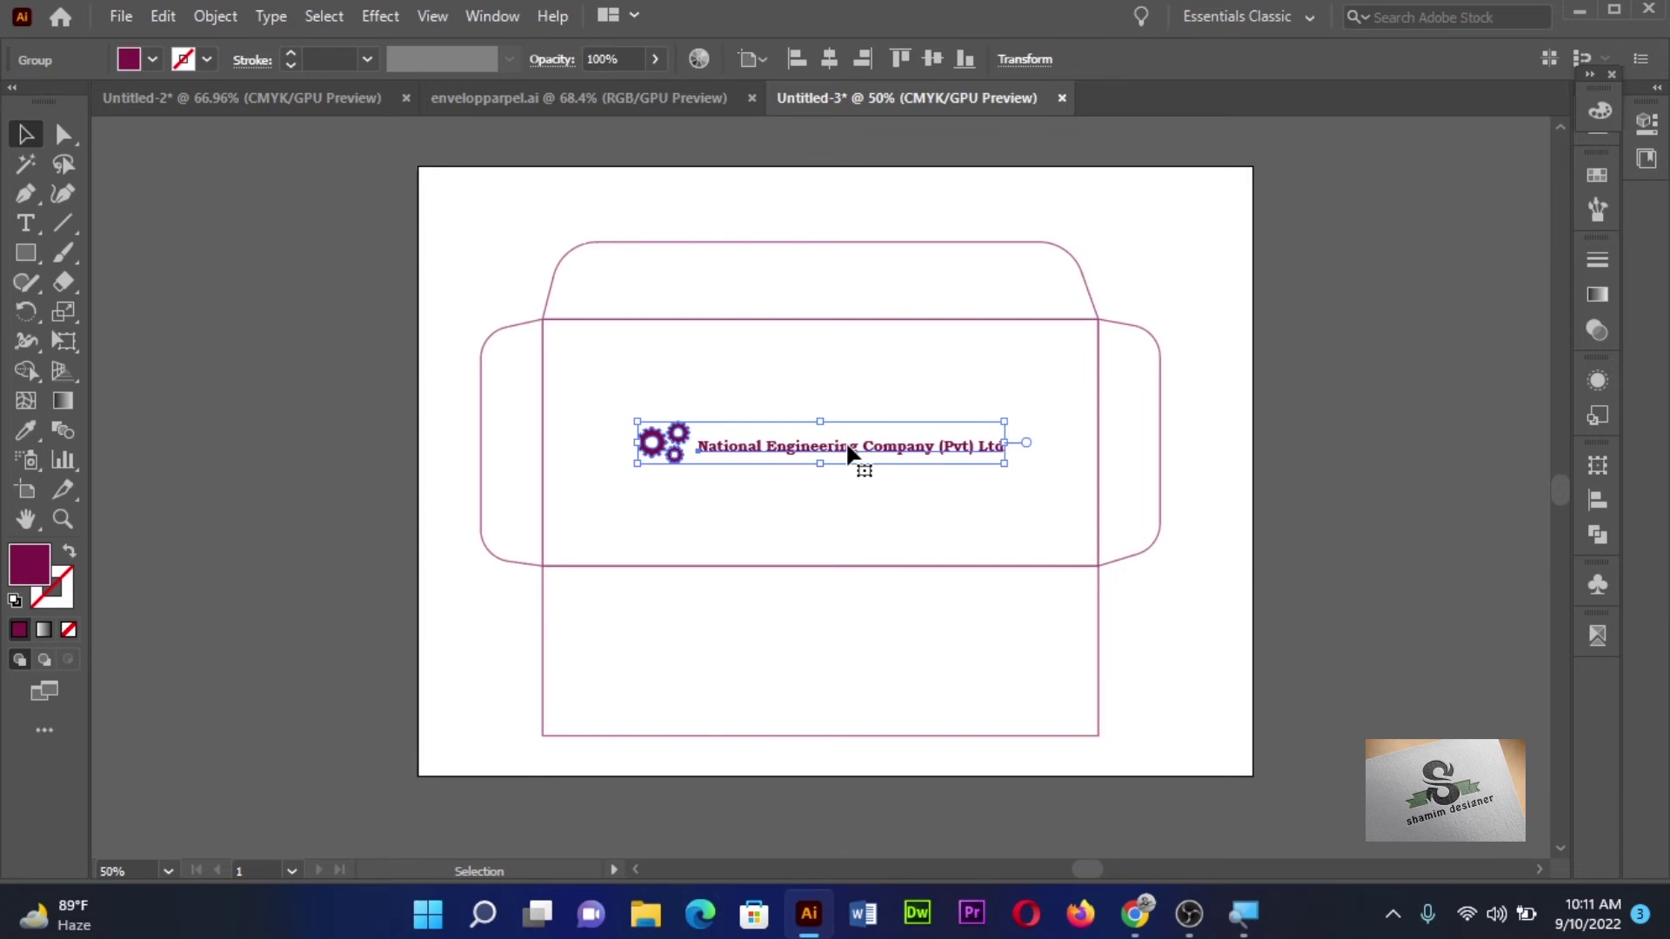
pyautogui.press('Up')
pyautogui.press('Up')
pyautogui.press('Up')
pyautogui.press('Up')
pyautogui.press('Up')
pyautogui.press('Up')
pyautogui.press('Up')
pyautogui.press('Up')
pyautogui.press('Up')
pyautogui.press('Up')
pyautogui.press('Up')
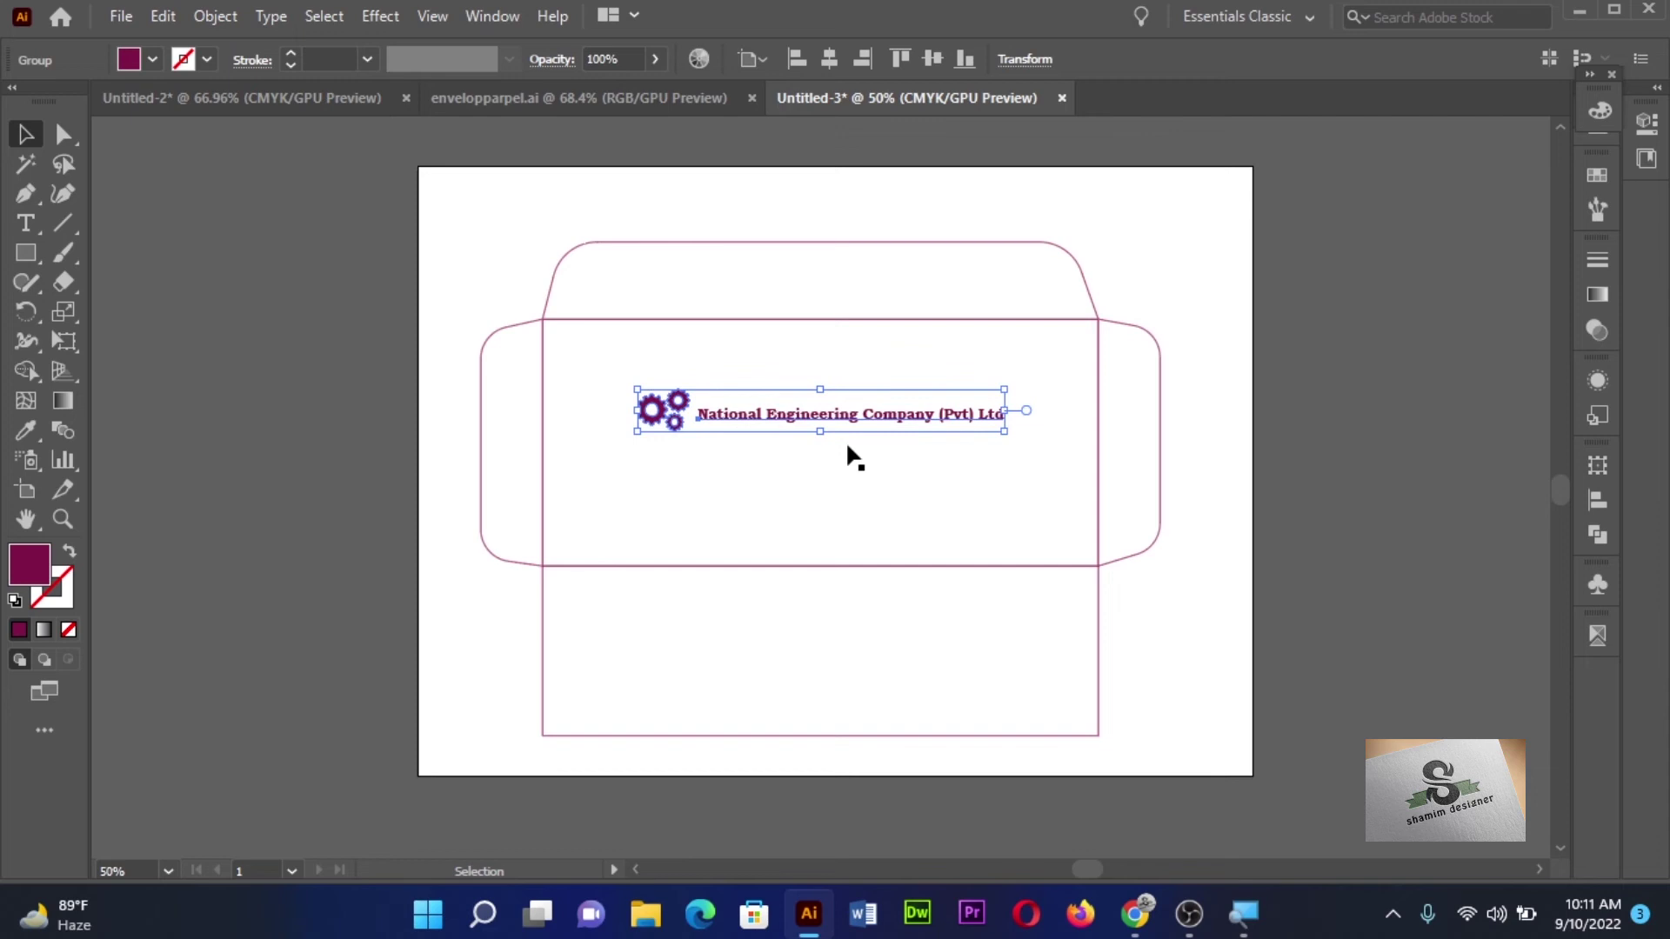
pyautogui.press('Up')
pyautogui.press('Up')
pyautogui.press('Up')
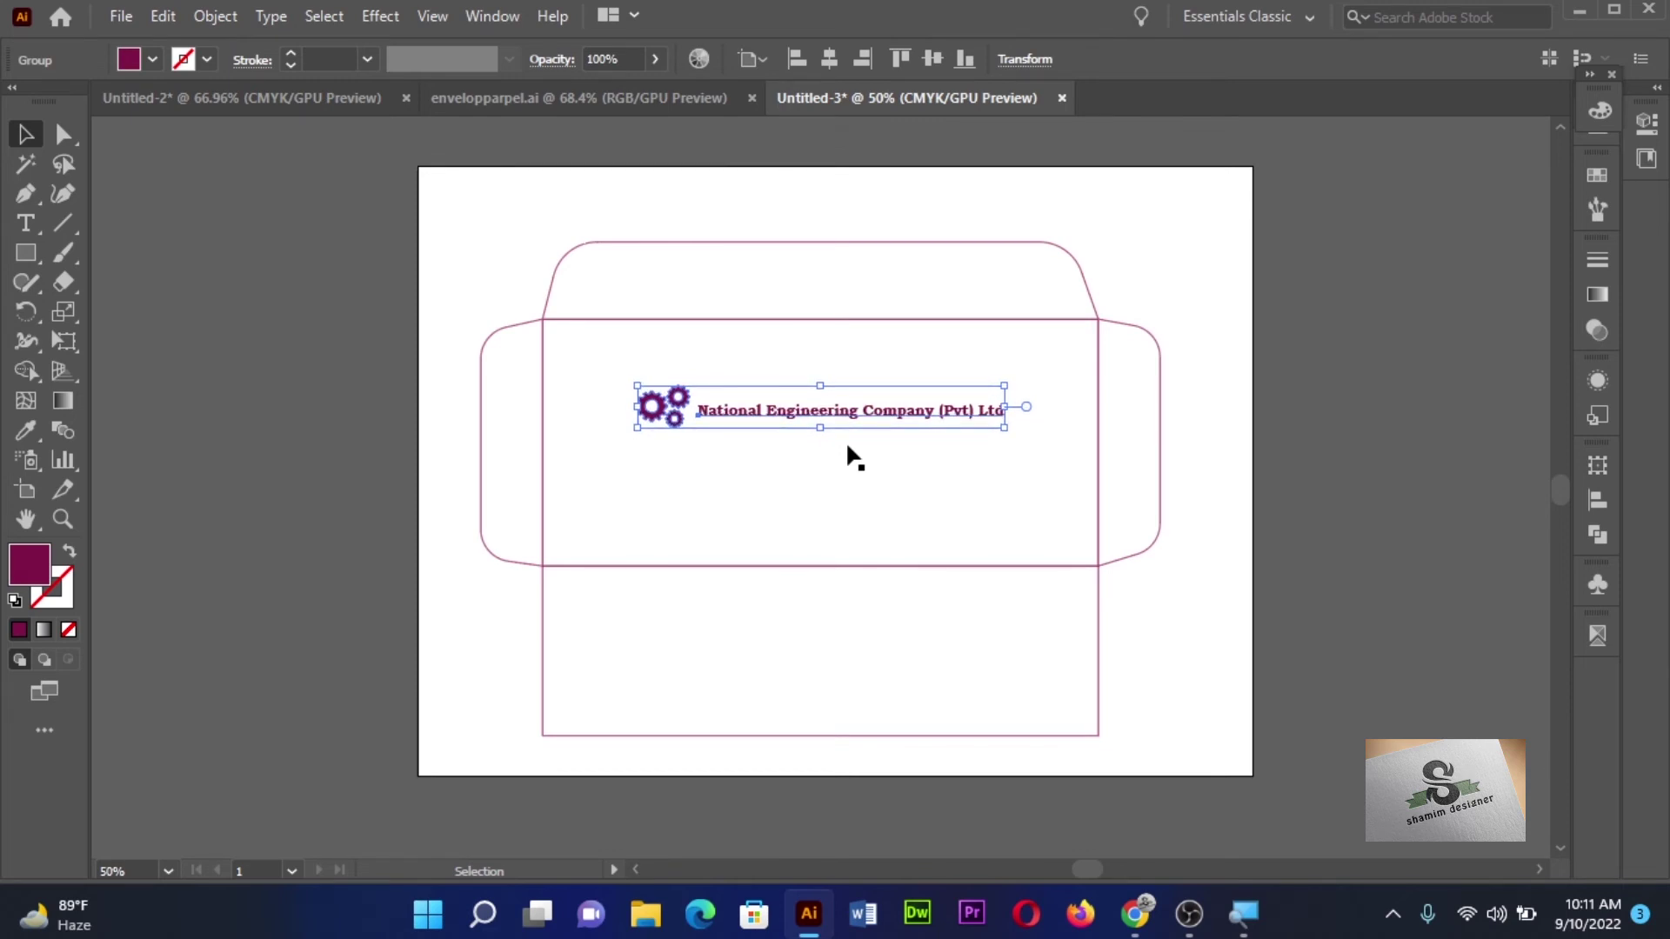
pyautogui.press('Up')
pyautogui.press('Up')
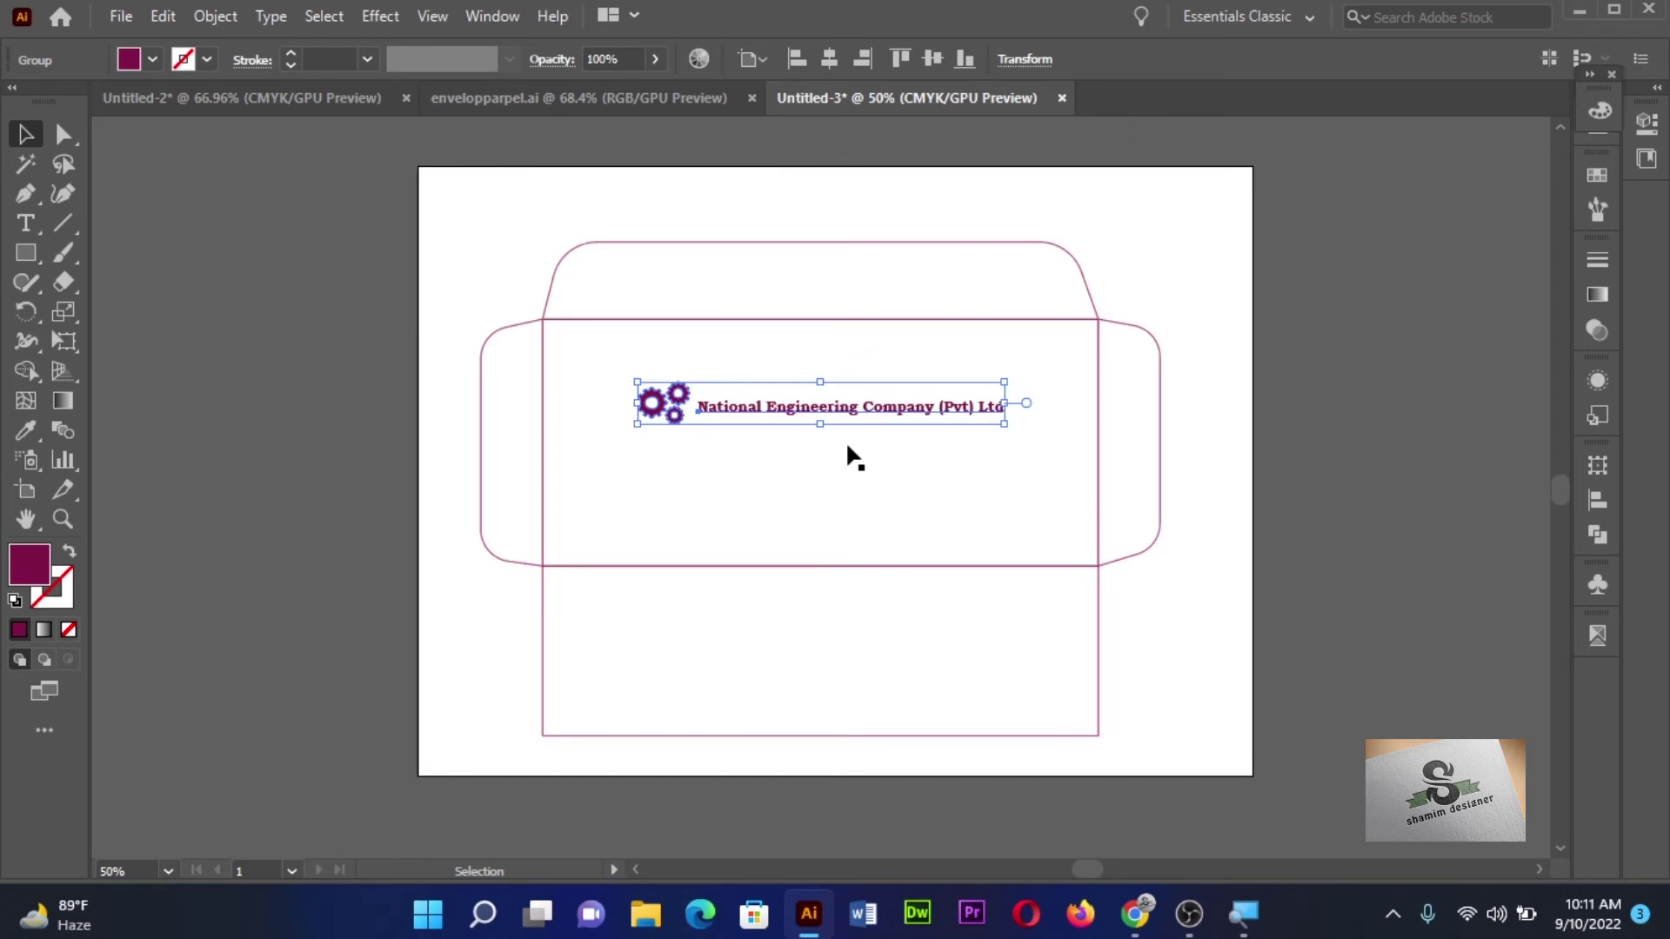
pyautogui.click(273, 411)
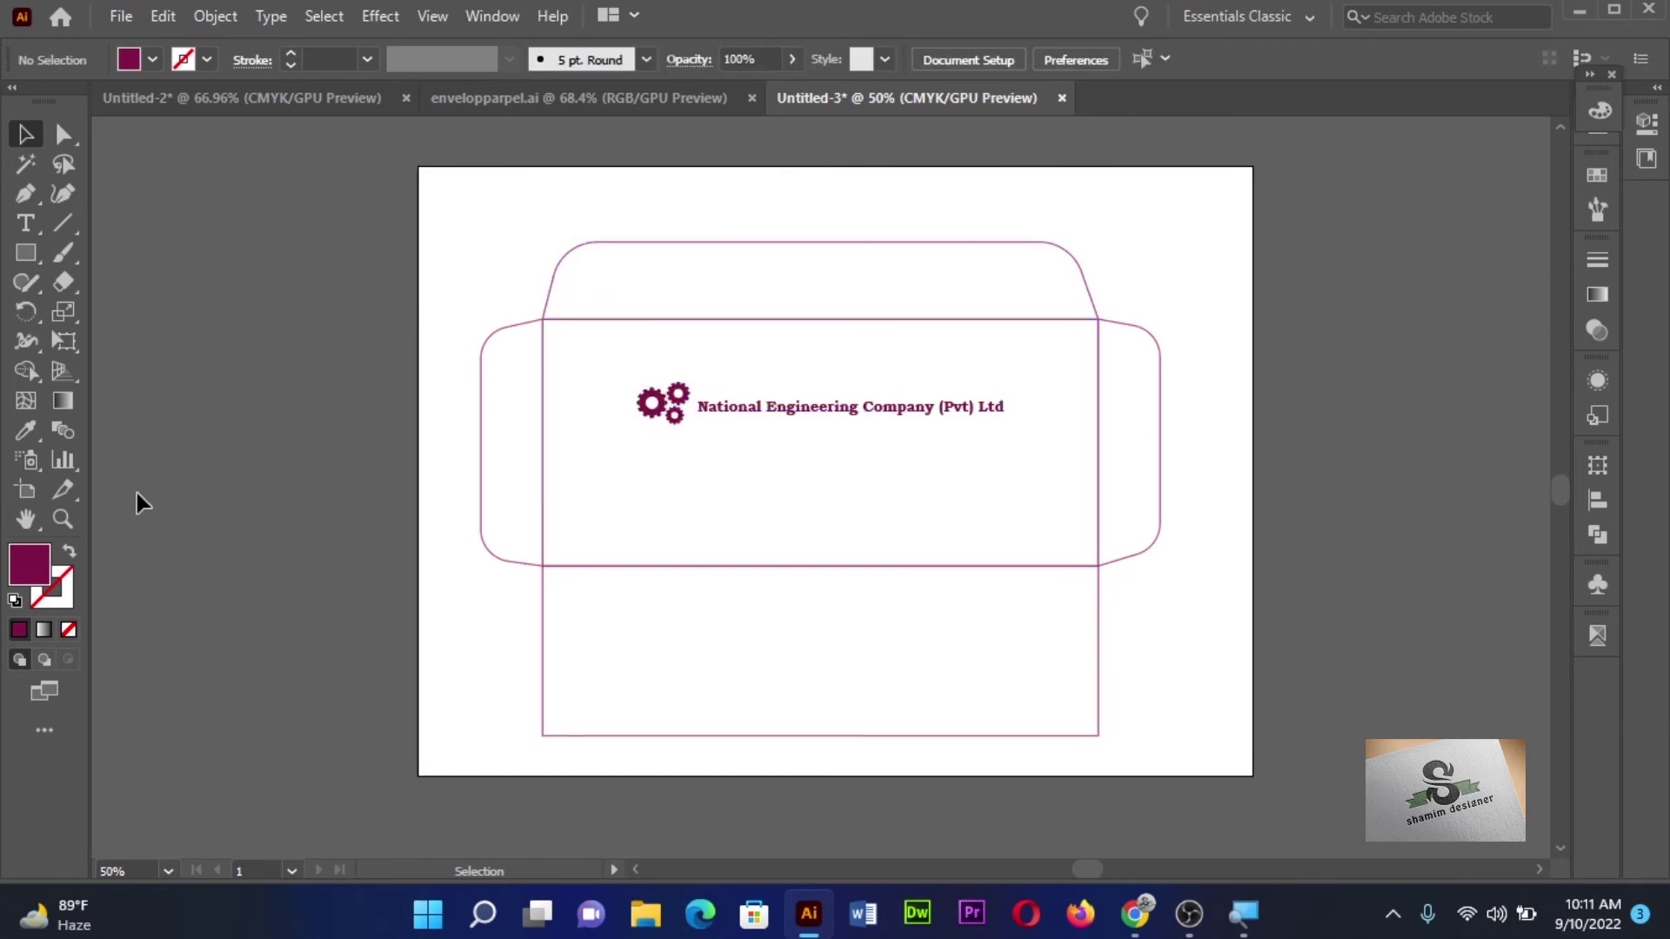
# - Draw a spare square beside the artboard and sample the gear logo's magenta into it
pyautogui.click(27, 253)
pyautogui.moveTo(201, 402); pyautogui.dragTo(307, 496)
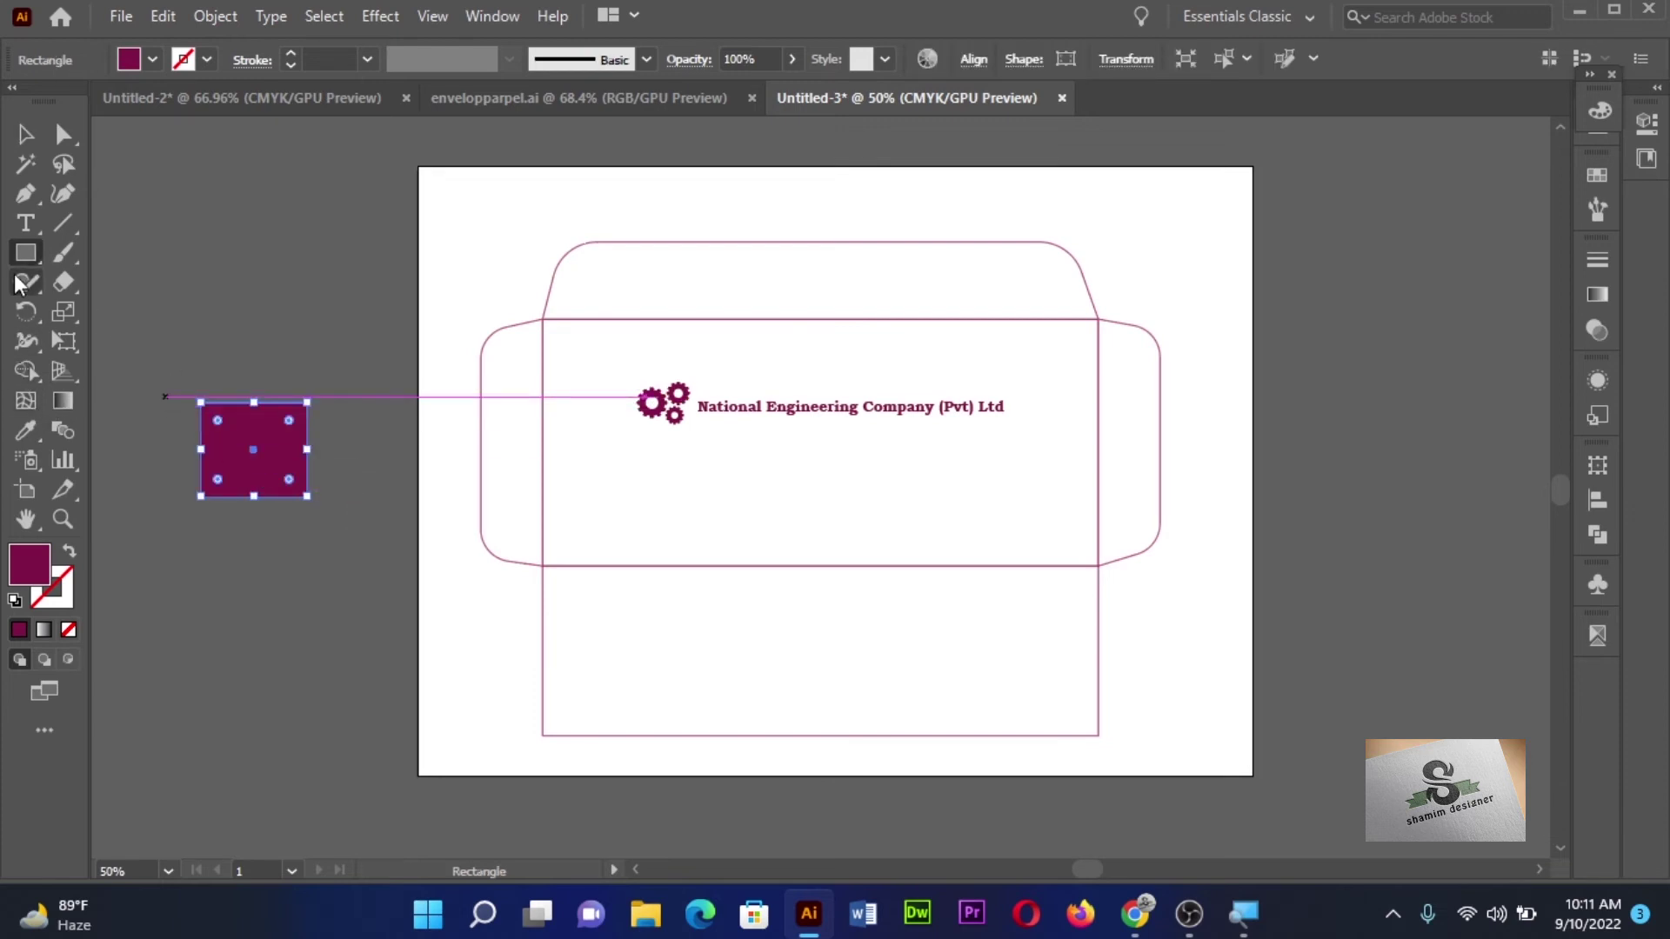
pyautogui.click(26, 430)
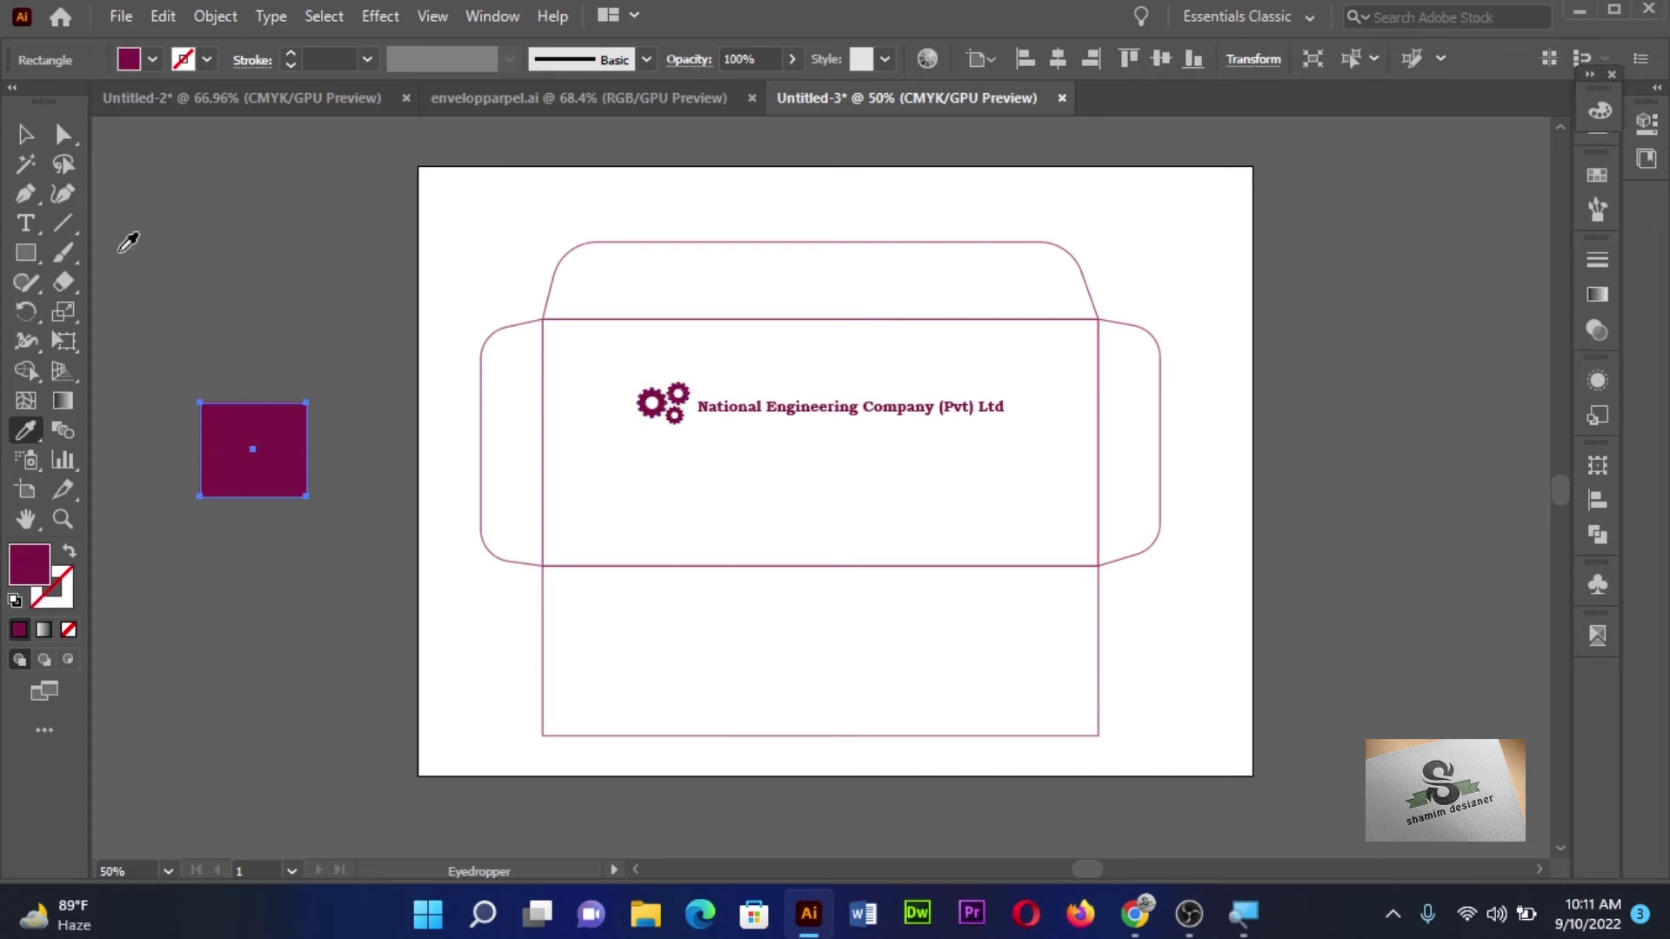
# - Fill the top flap solid magenta by swapping its fill and stroke, then view envelopparpel.ai
pyautogui.click(26, 134)
pyautogui.click(641, 212)
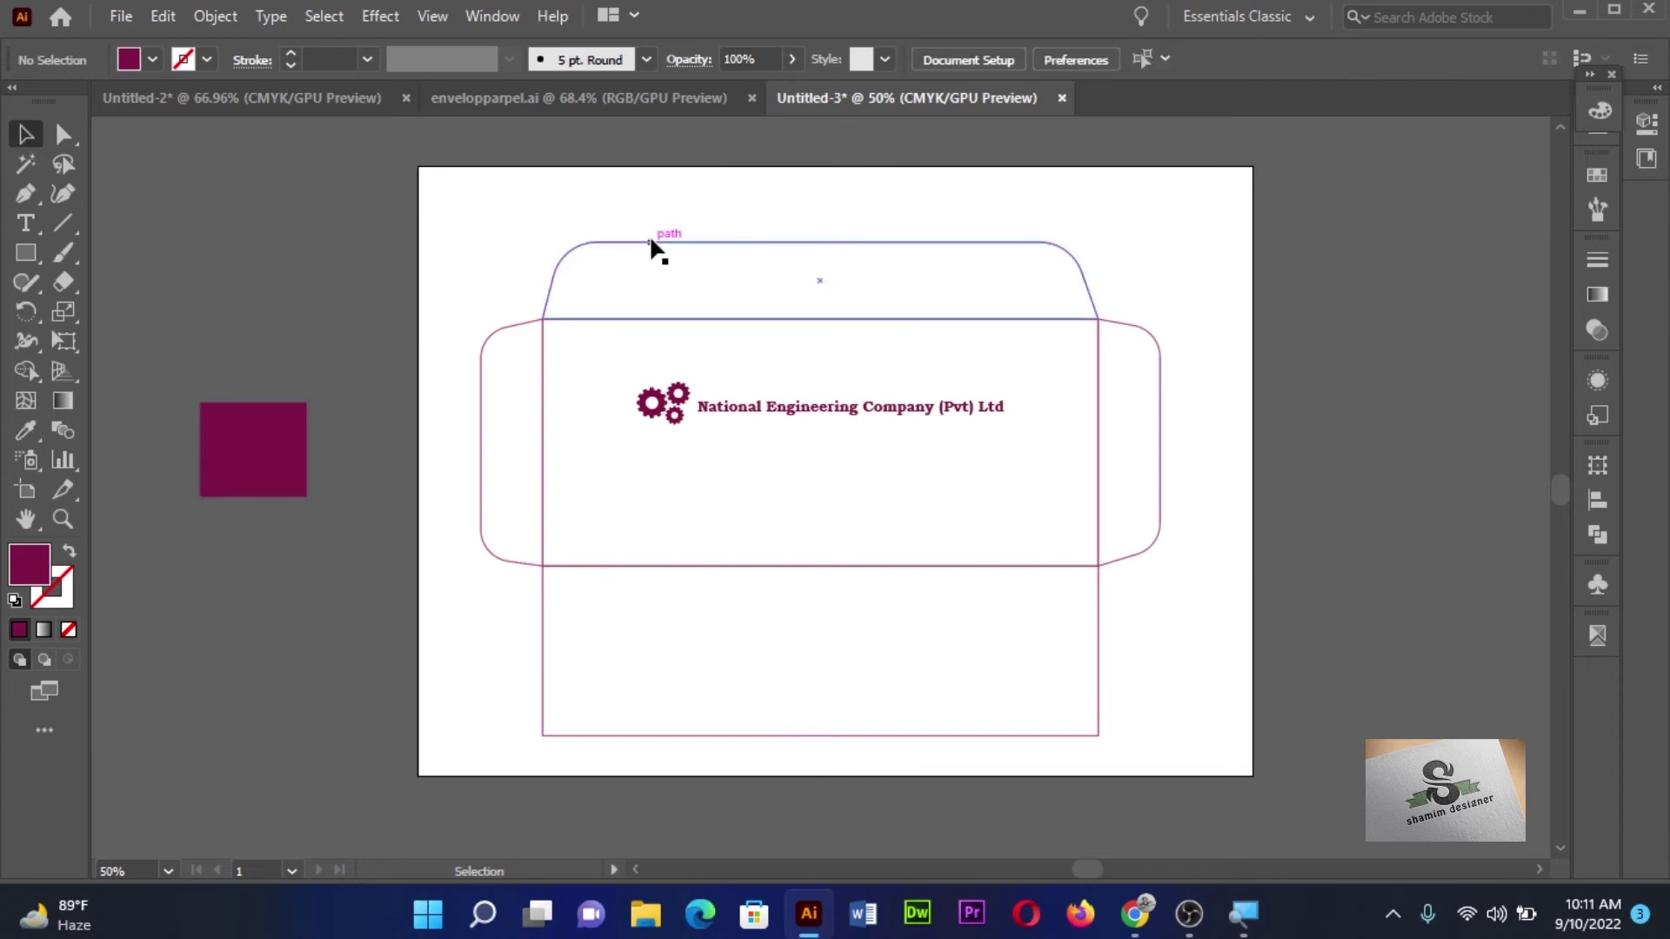
pyautogui.click(648, 244)
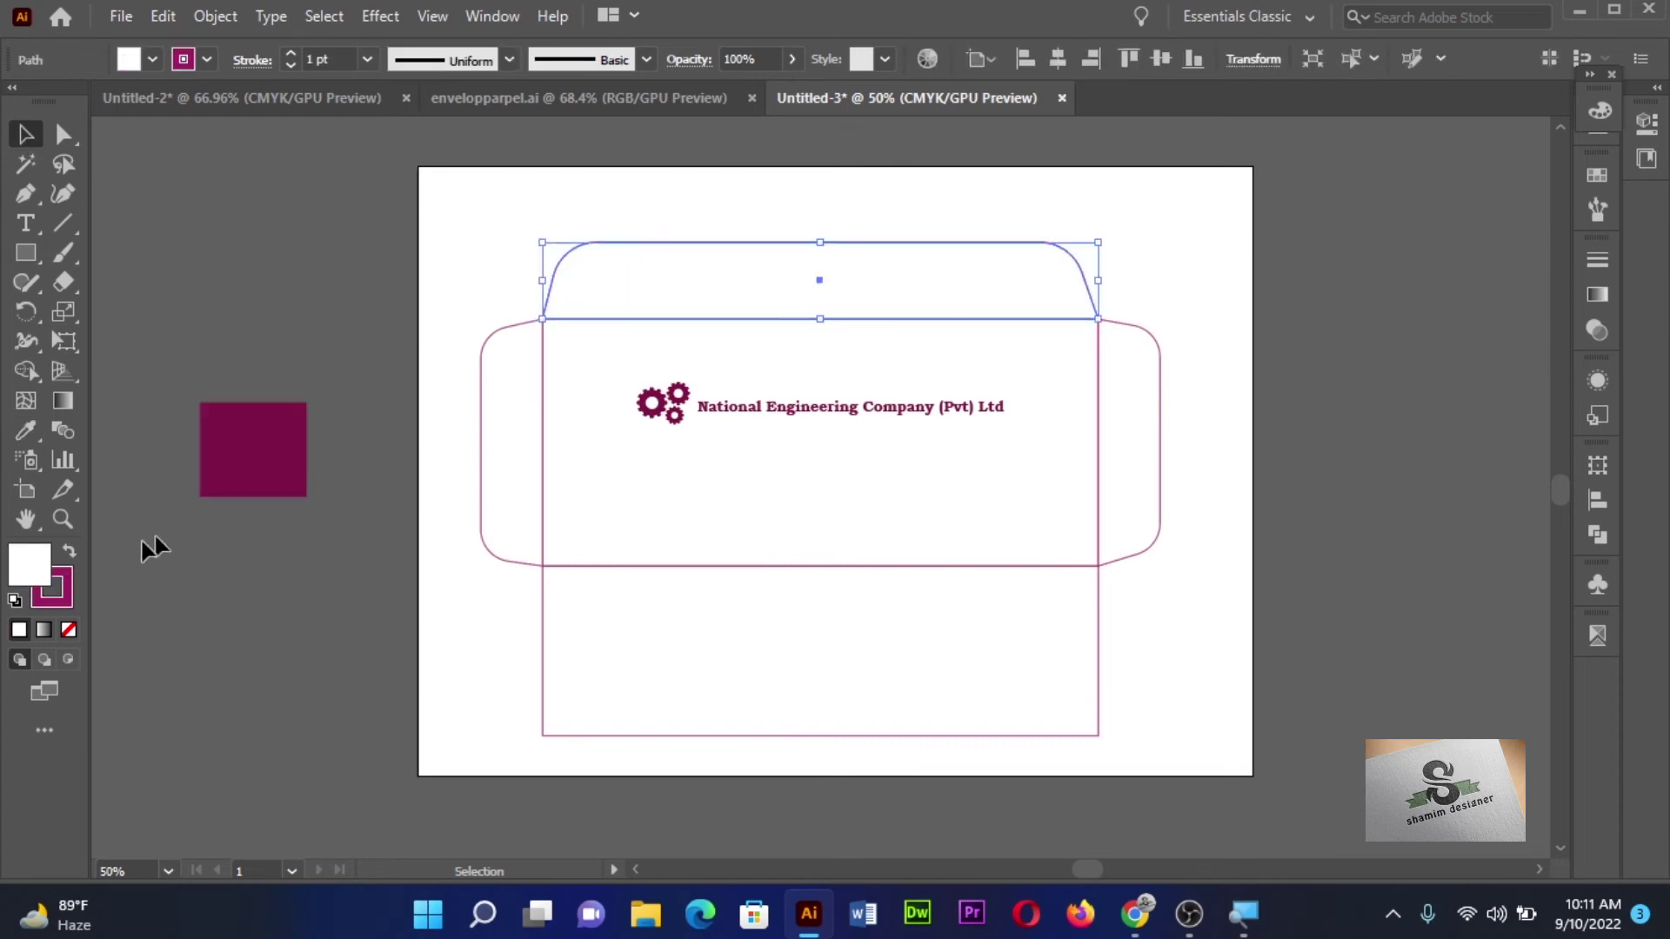
pyautogui.click(70, 552)
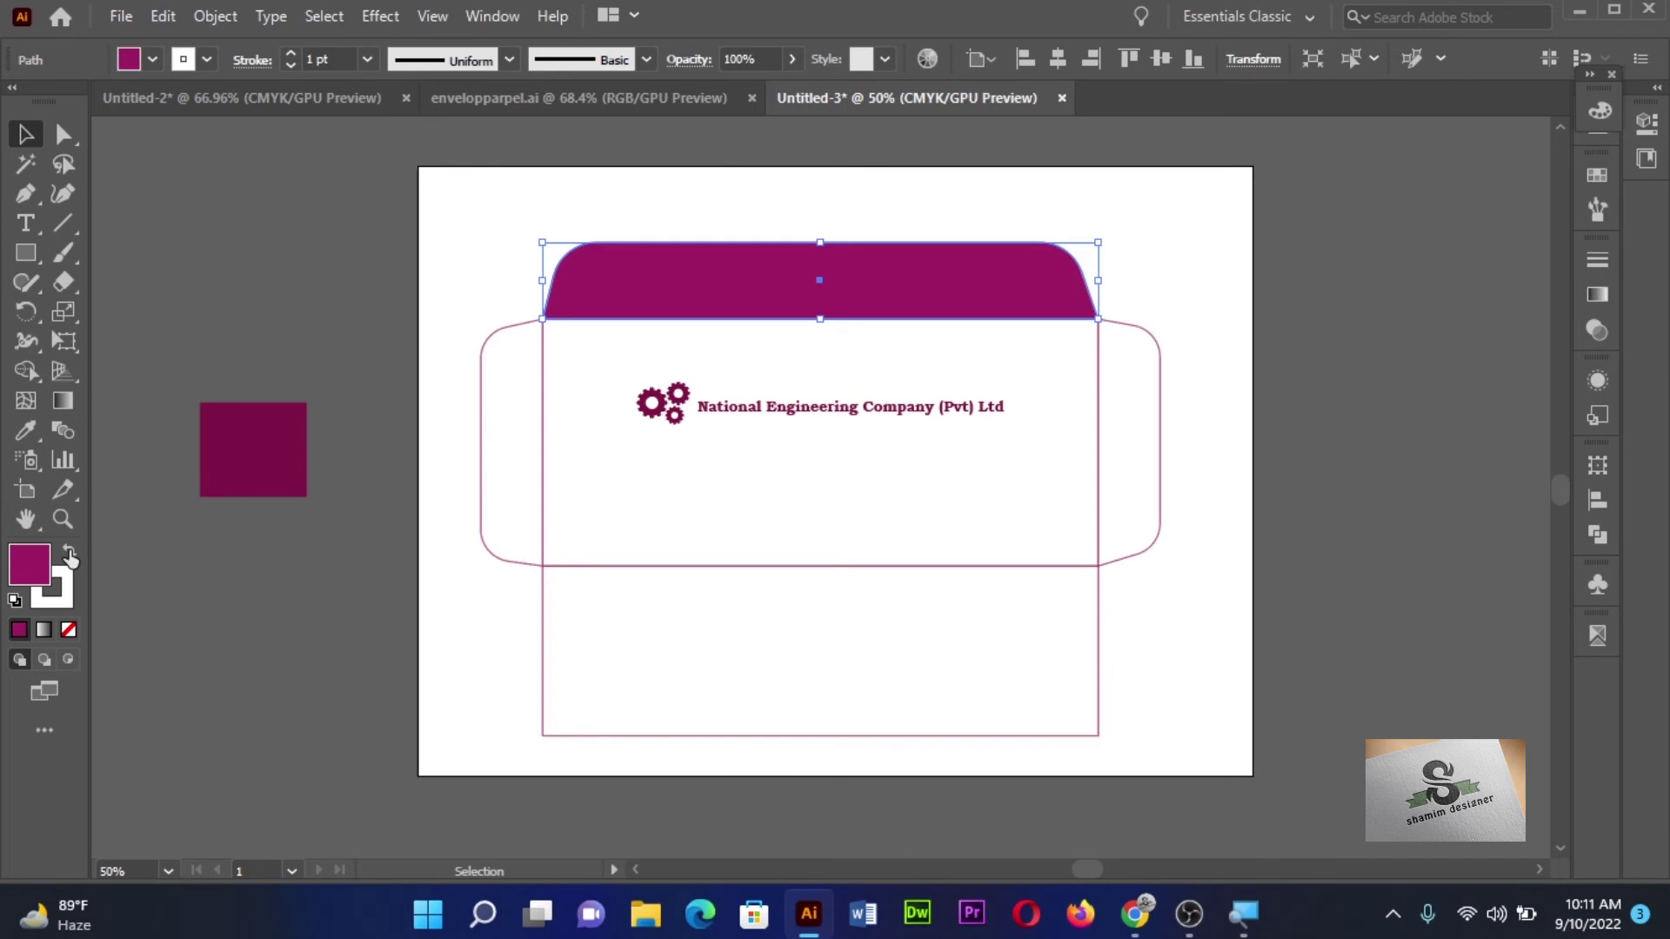
pyautogui.click(205, 259)
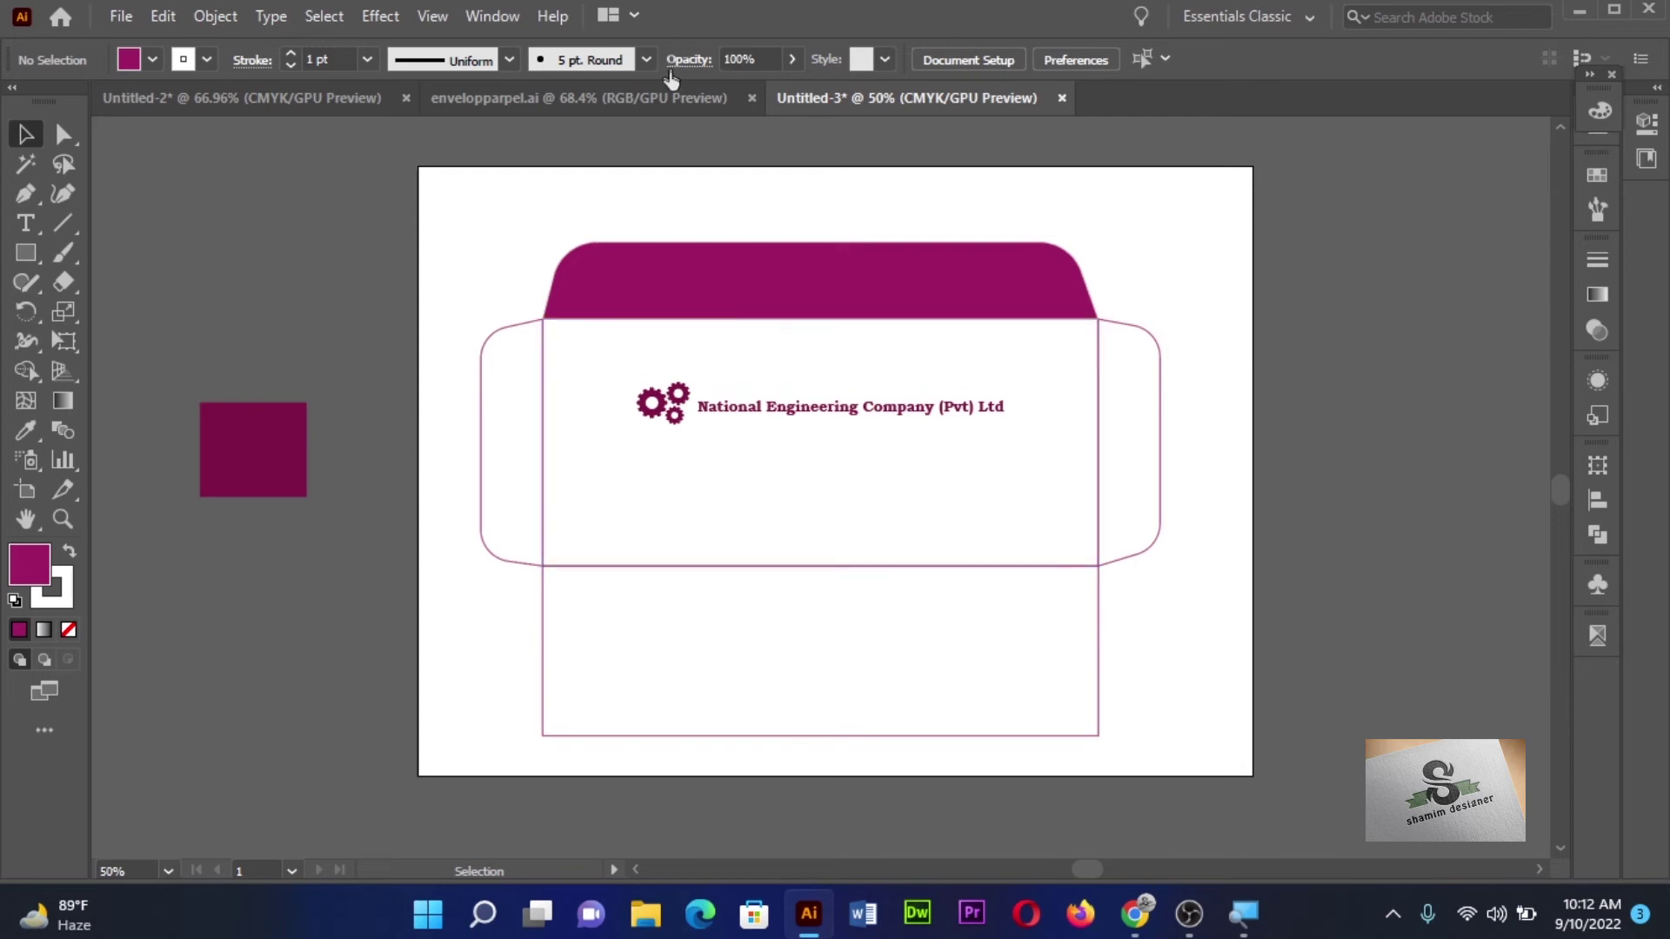
pyautogui.click(461, 99)
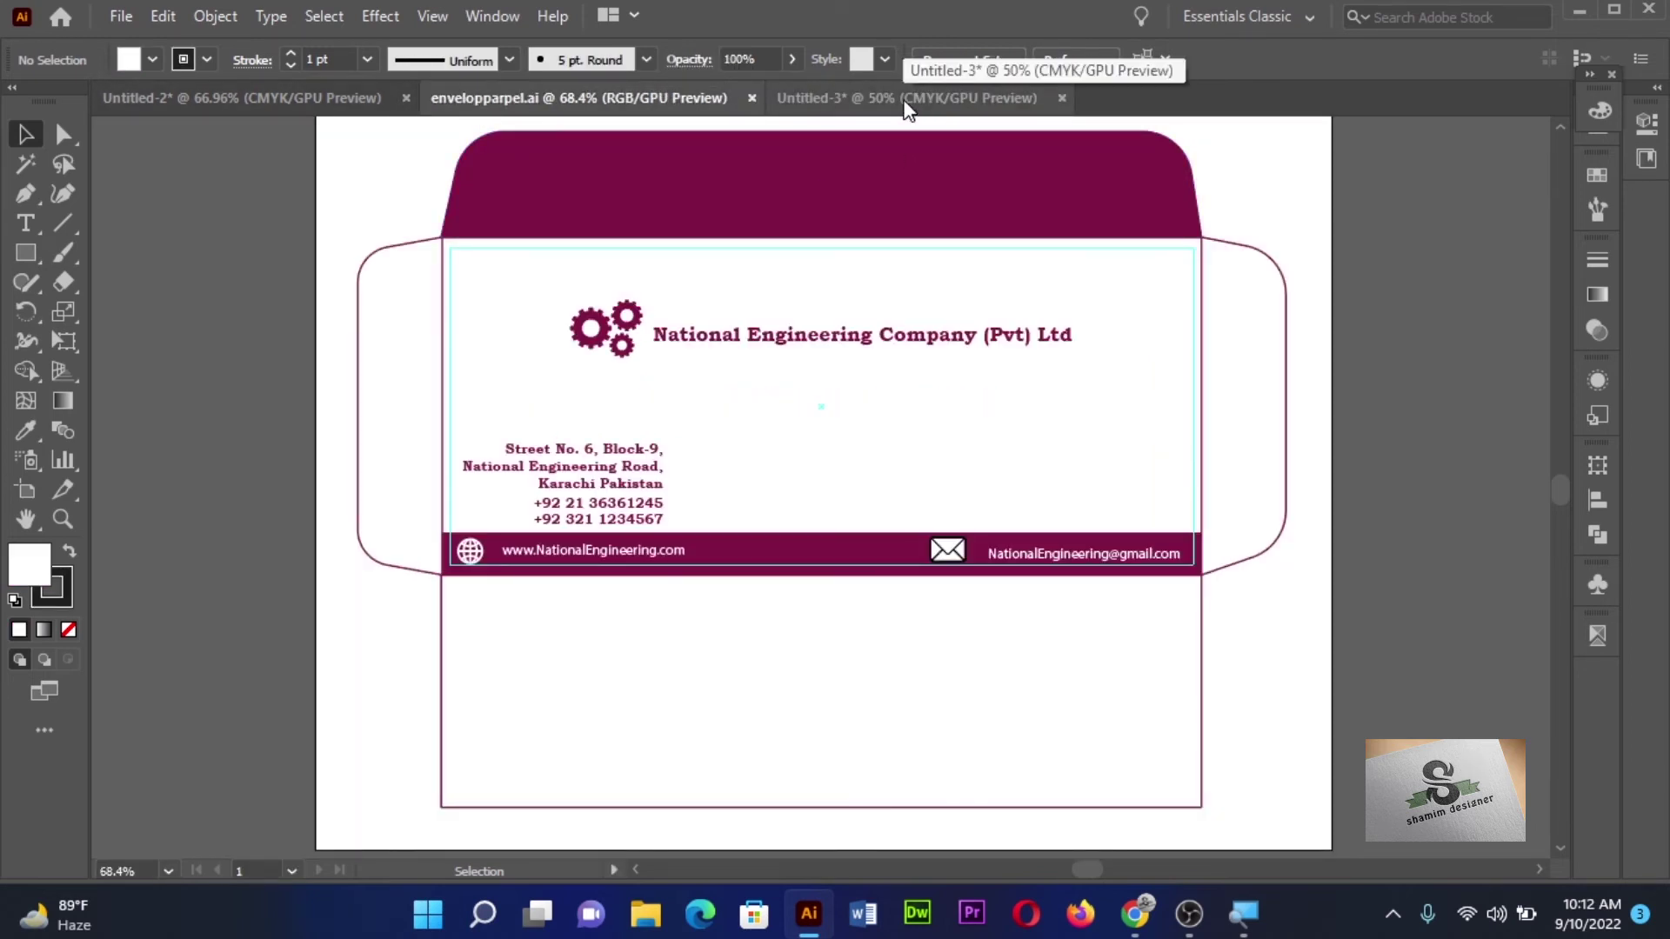
# - Draw a 9 × 0.52 in magenta band along the front panel's bottom edge in Untitled-3
pyautogui.click(857, 100)
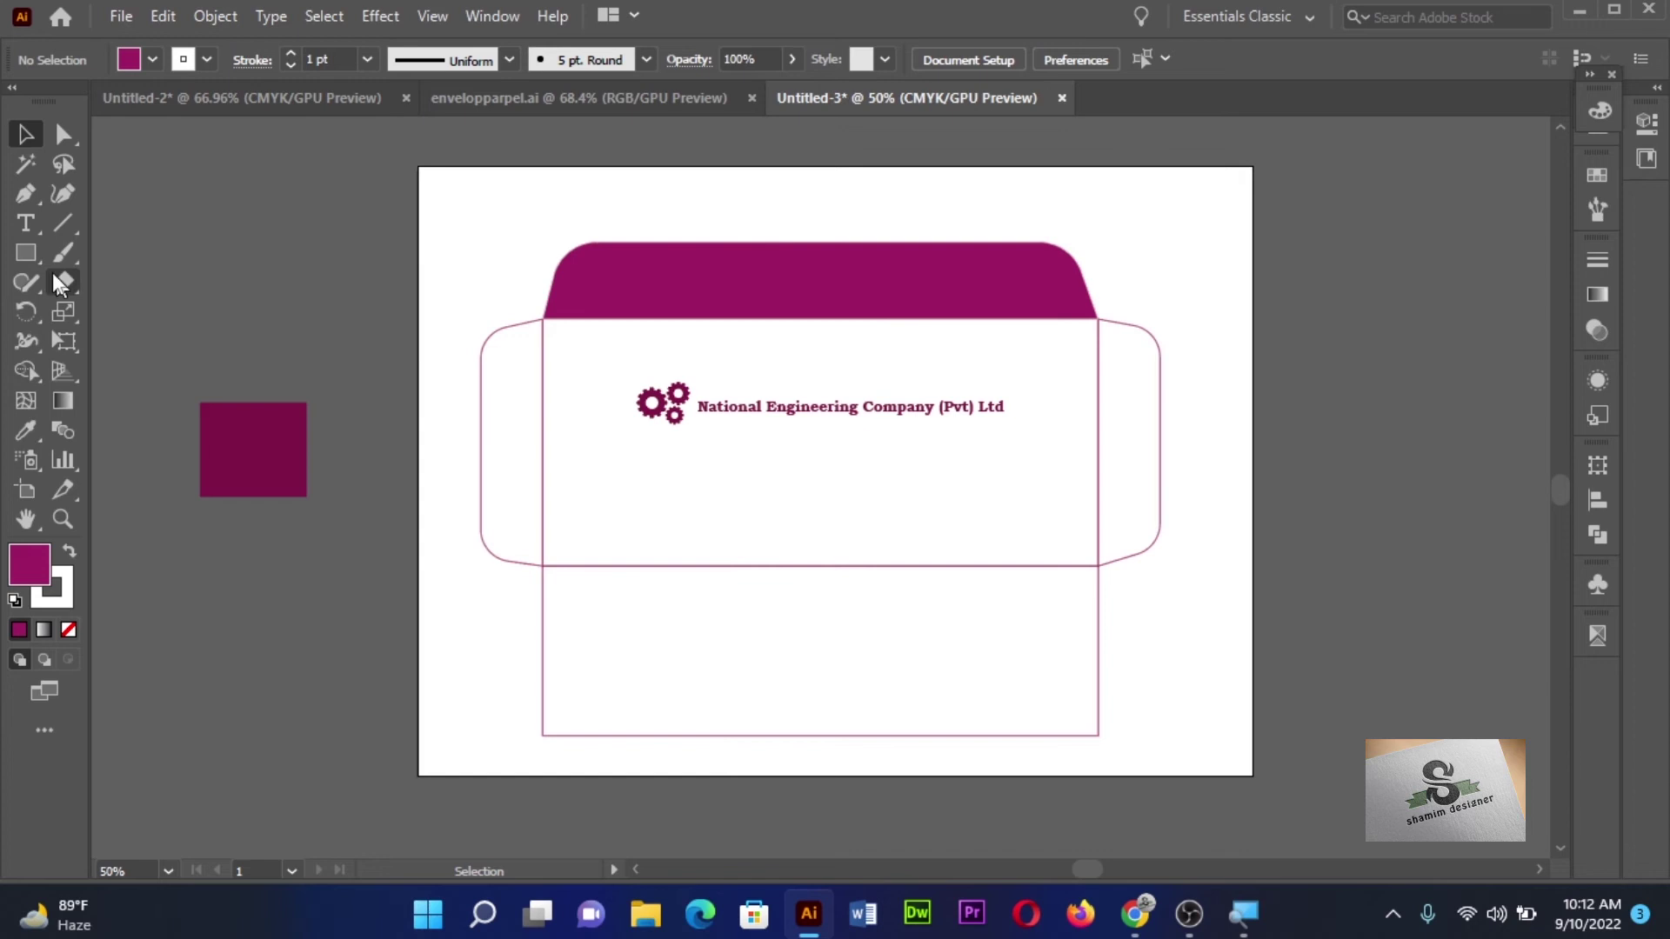
pyautogui.click(27, 256)
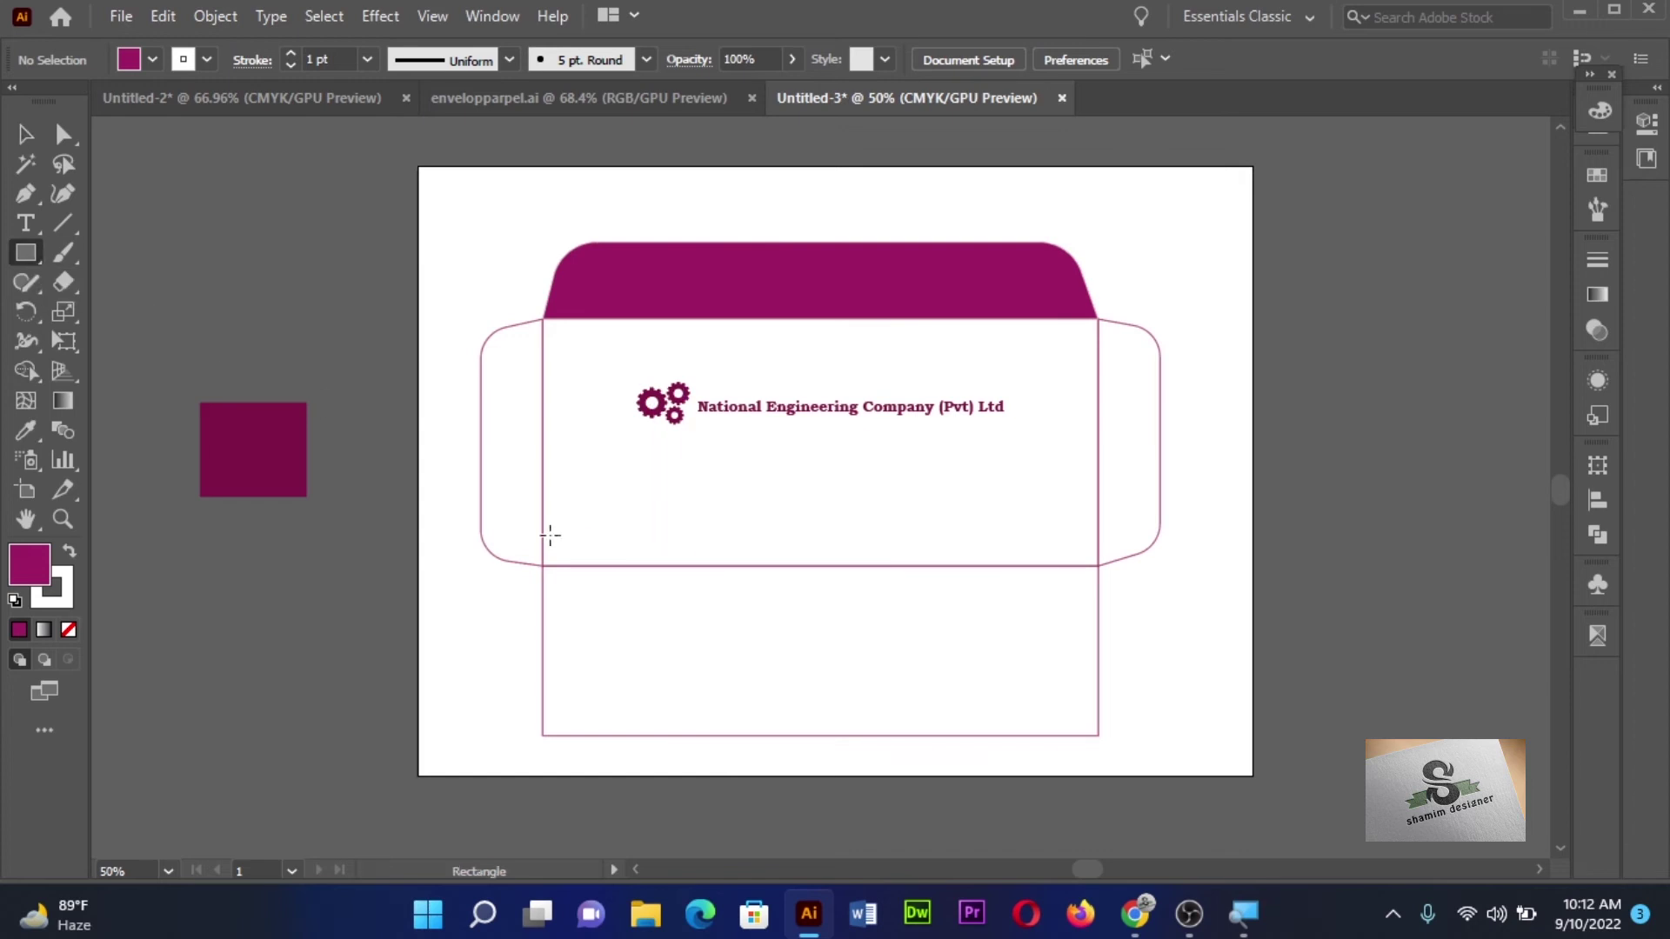
pyautogui.moveTo(542, 532); pyautogui.dragTo(1097, 567)
pyautogui.click(23, 135)
pyautogui.click(270, 228)
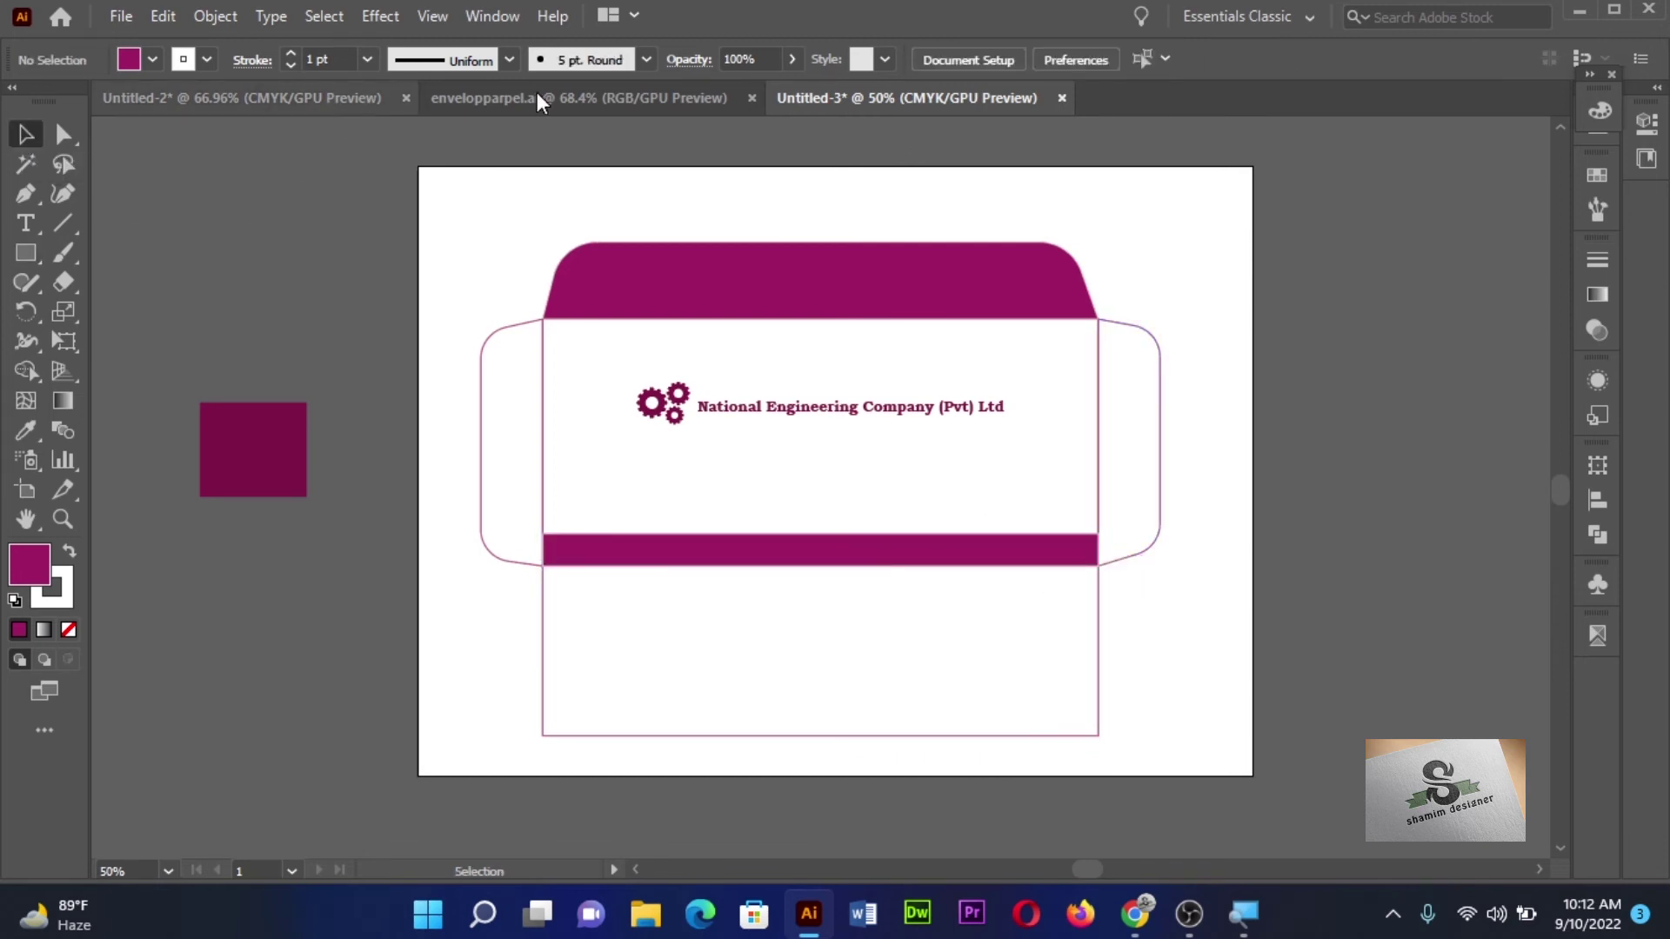
pyautogui.click(217, 96)
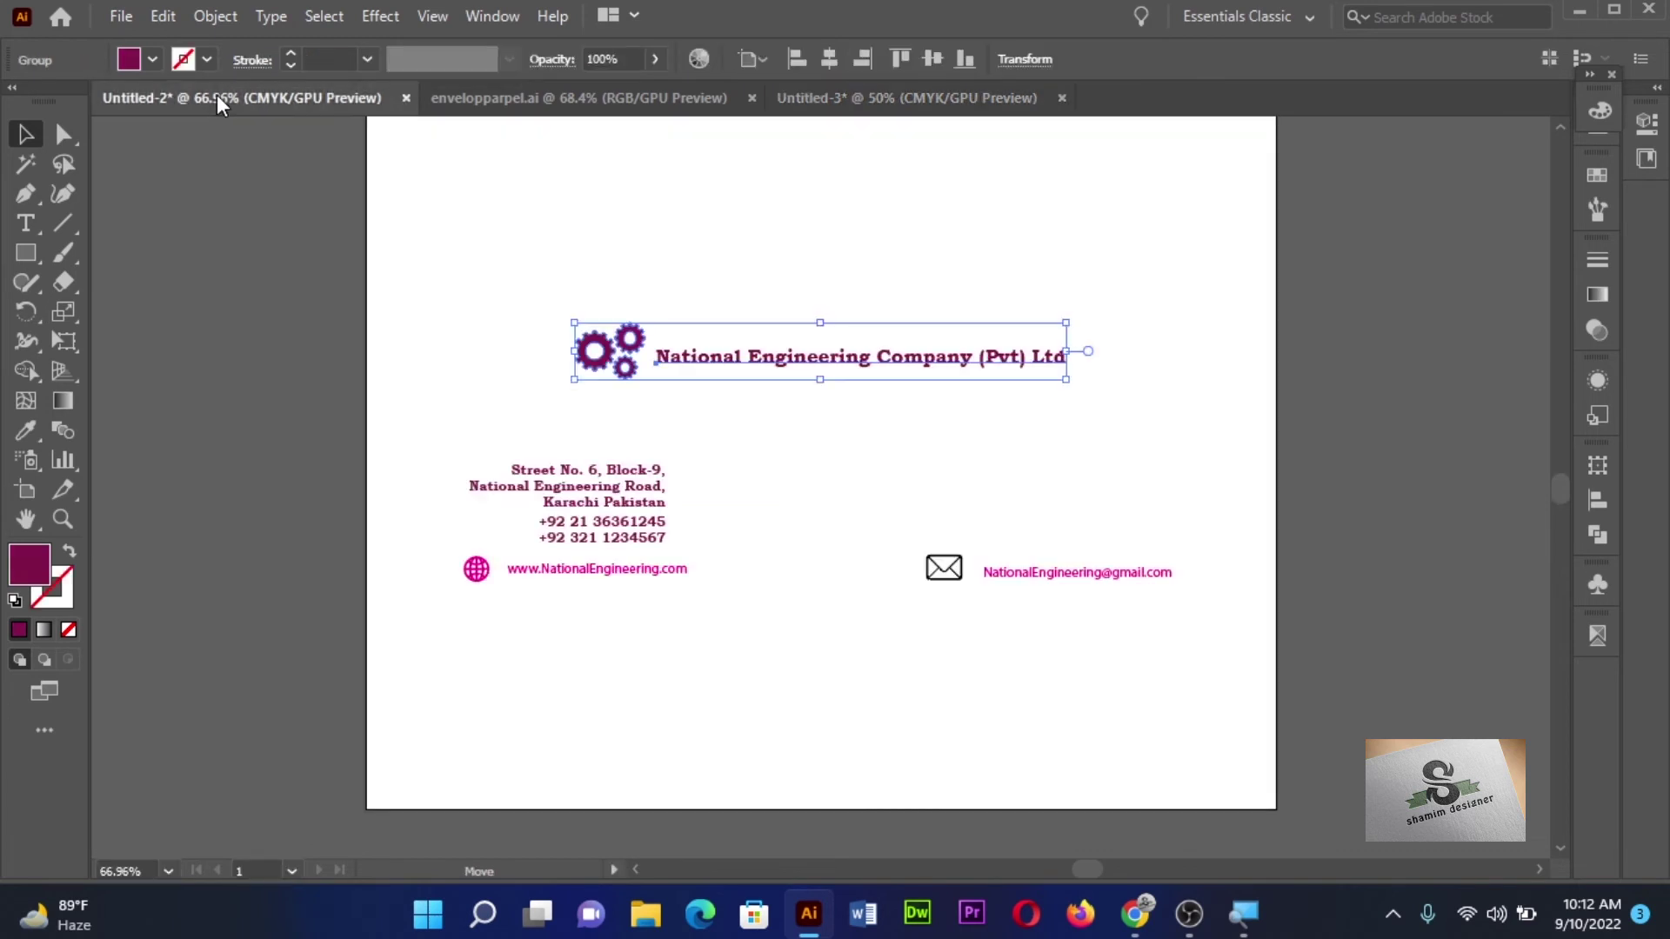
# - Copy the address and phone block onto the envelope just above the band, nudged slightly right
pyautogui.click(622, 509)
pyautogui.moveTo(606, 507); pyautogui.dragTo(744, 254)
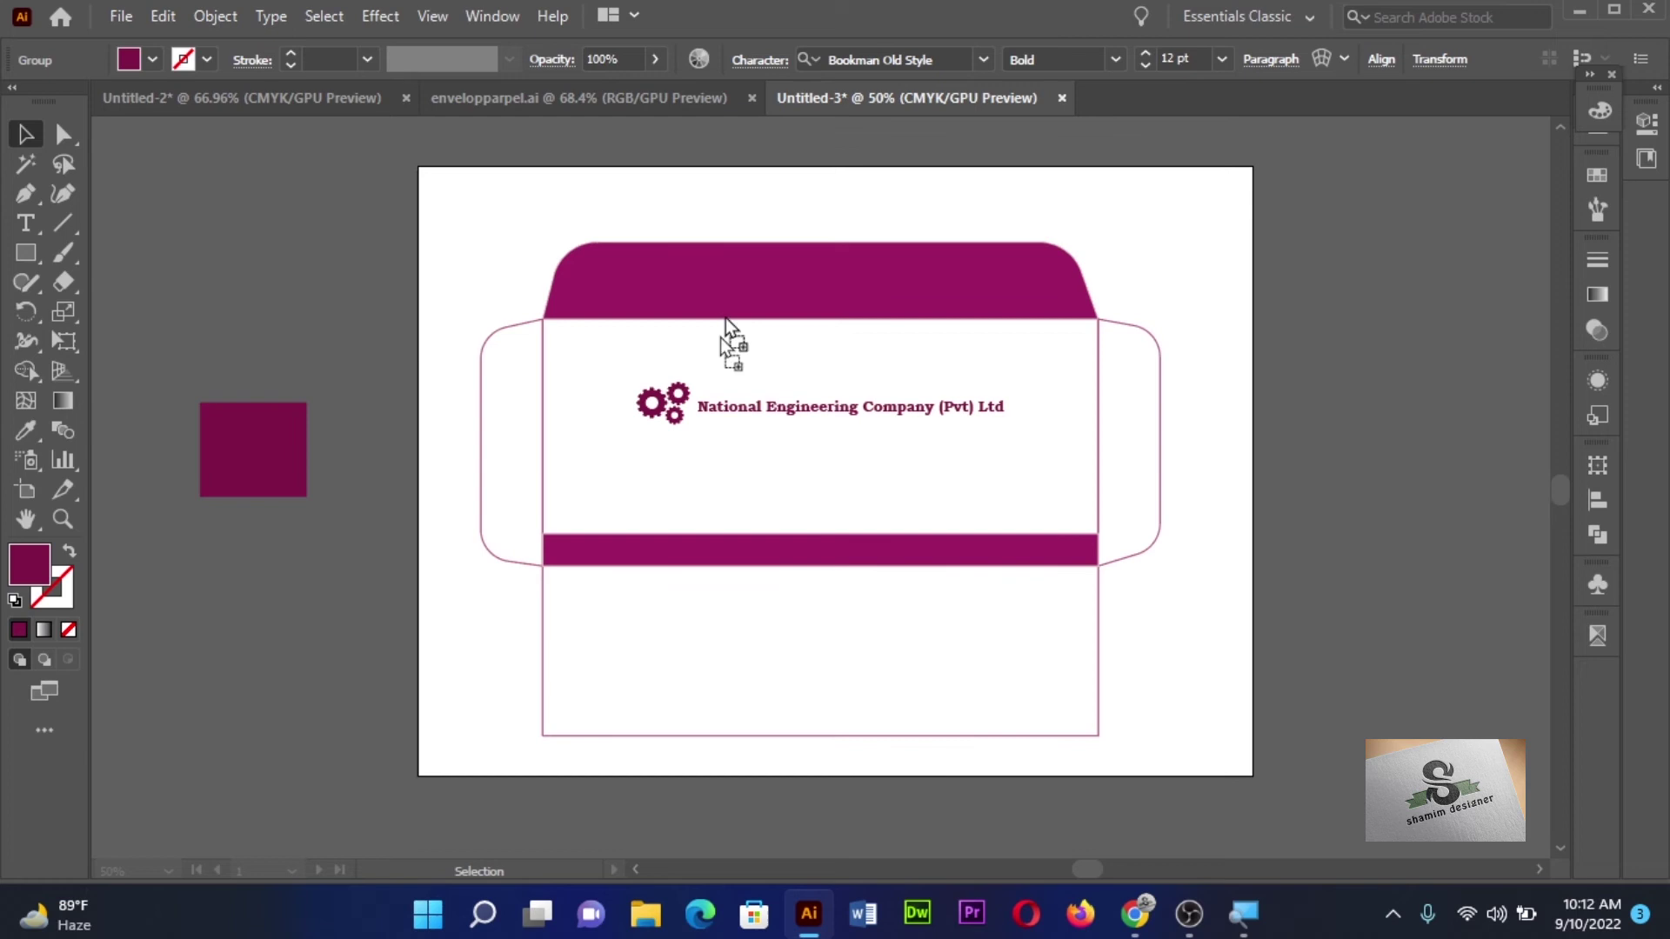
pyautogui.moveTo(624, 492); pyautogui.dragTo(652, 493)
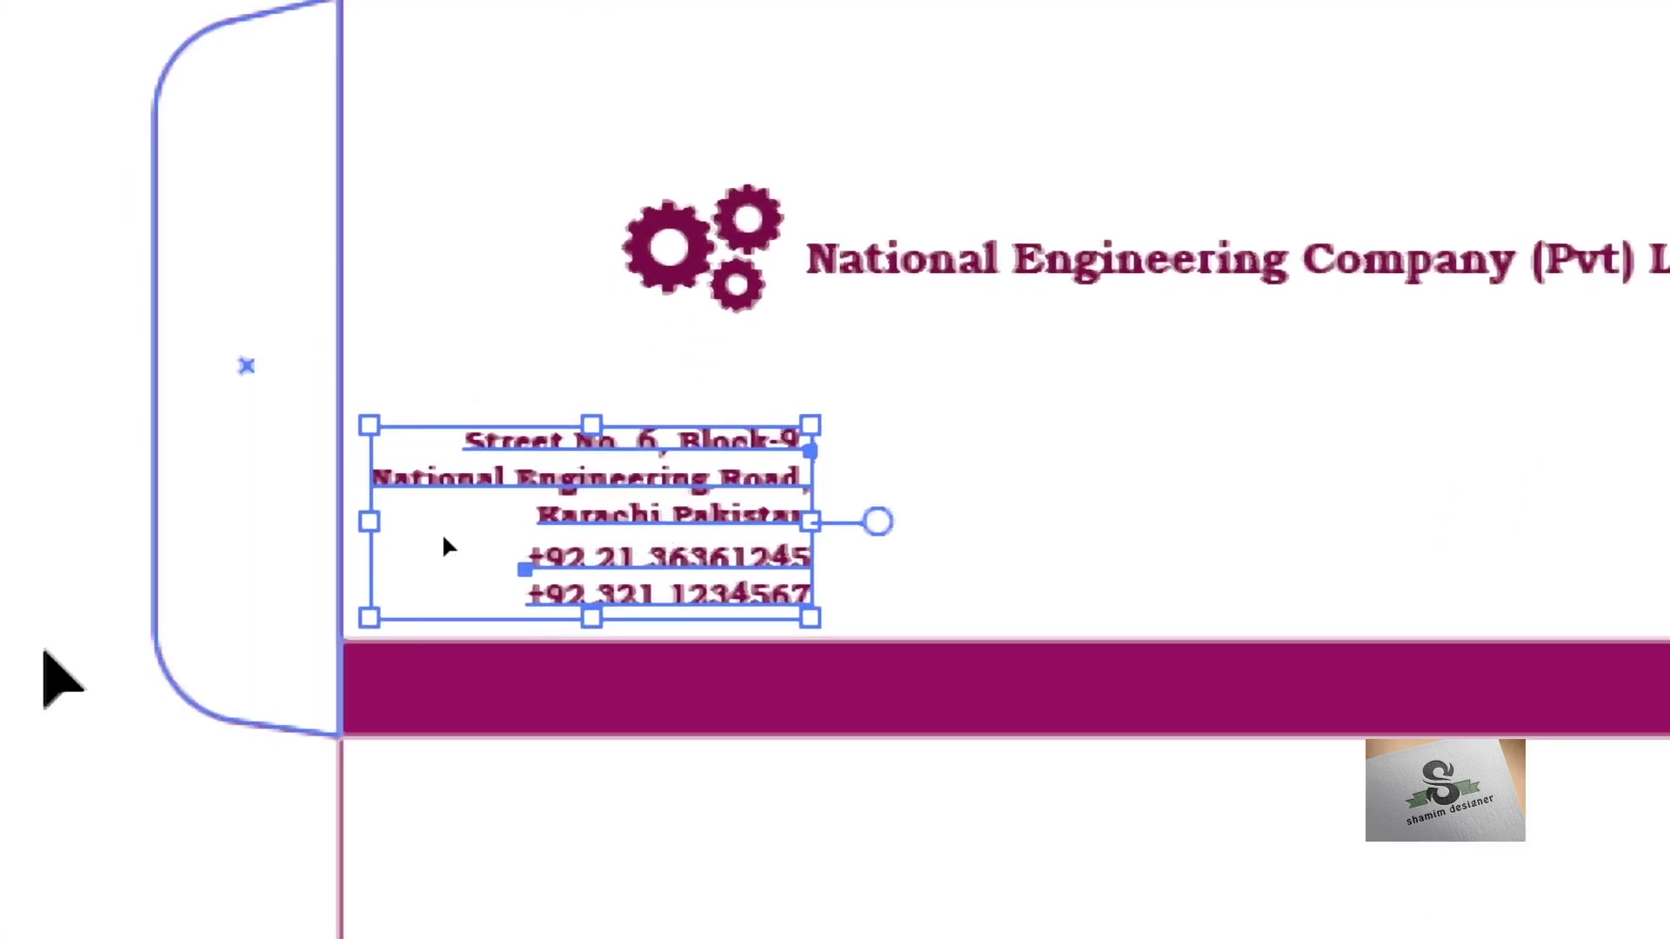
pyautogui.click(202, 863)
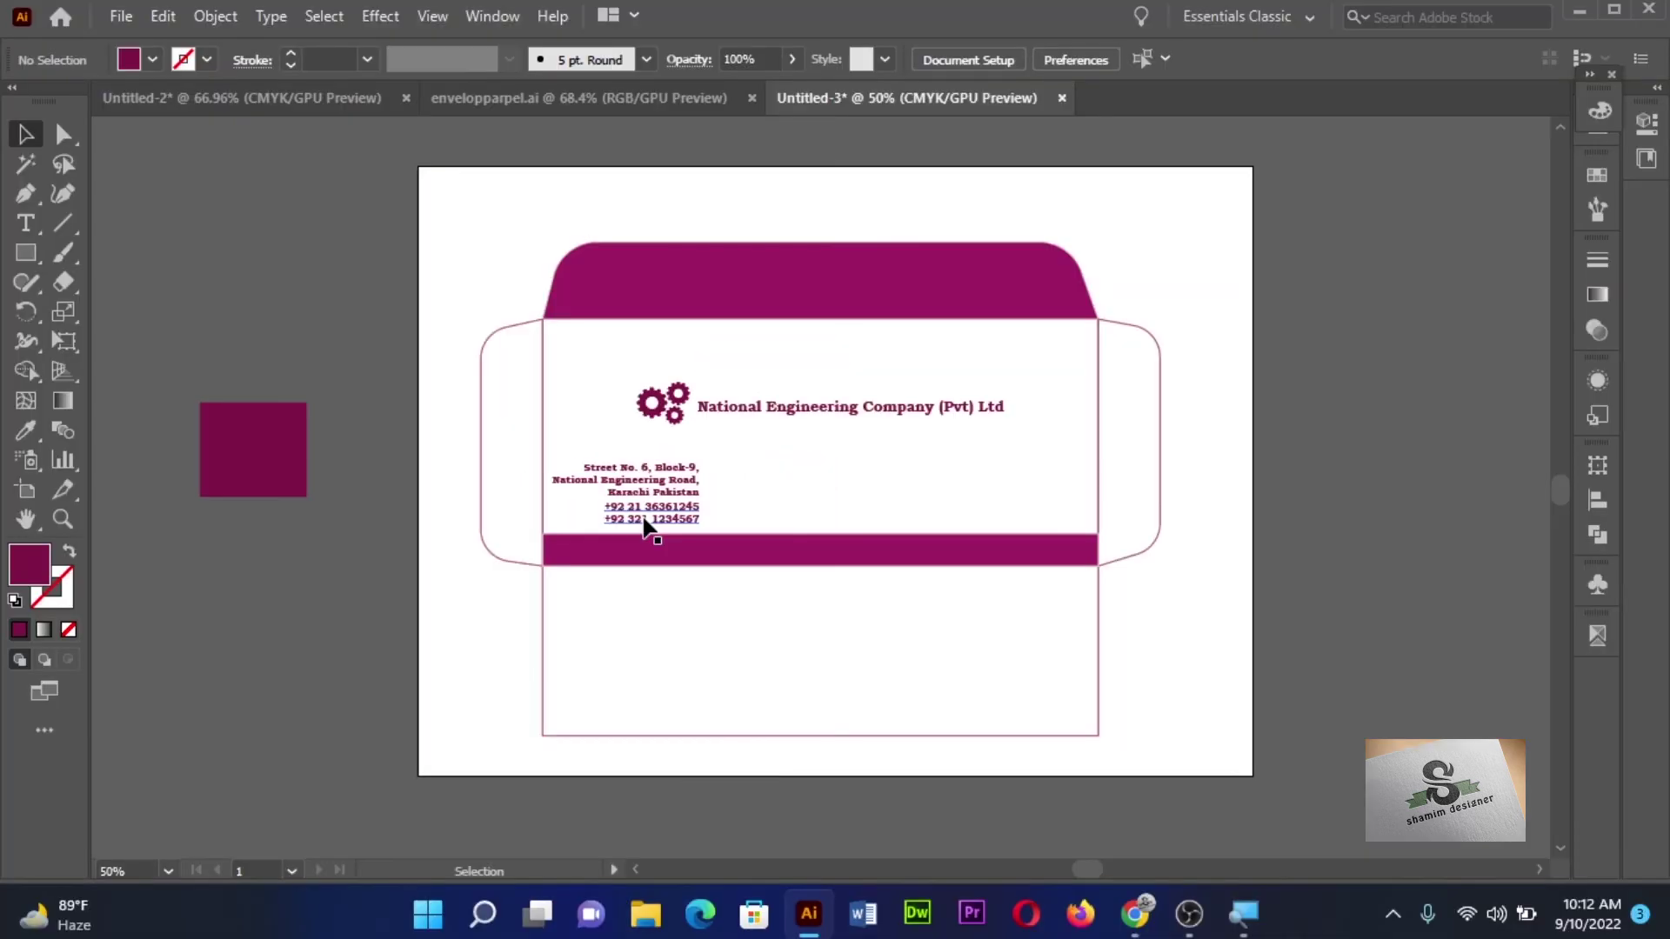
pyautogui.click(671, 493)
pyautogui.press('Right')
pyautogui.press('Right')
pyautogui.press('Right')
pyautogui.press('Right')
pyautogui.press('Right')
pyautogui.press('Right')
pyautogui.press('Right')
pyautogui.press('Right')
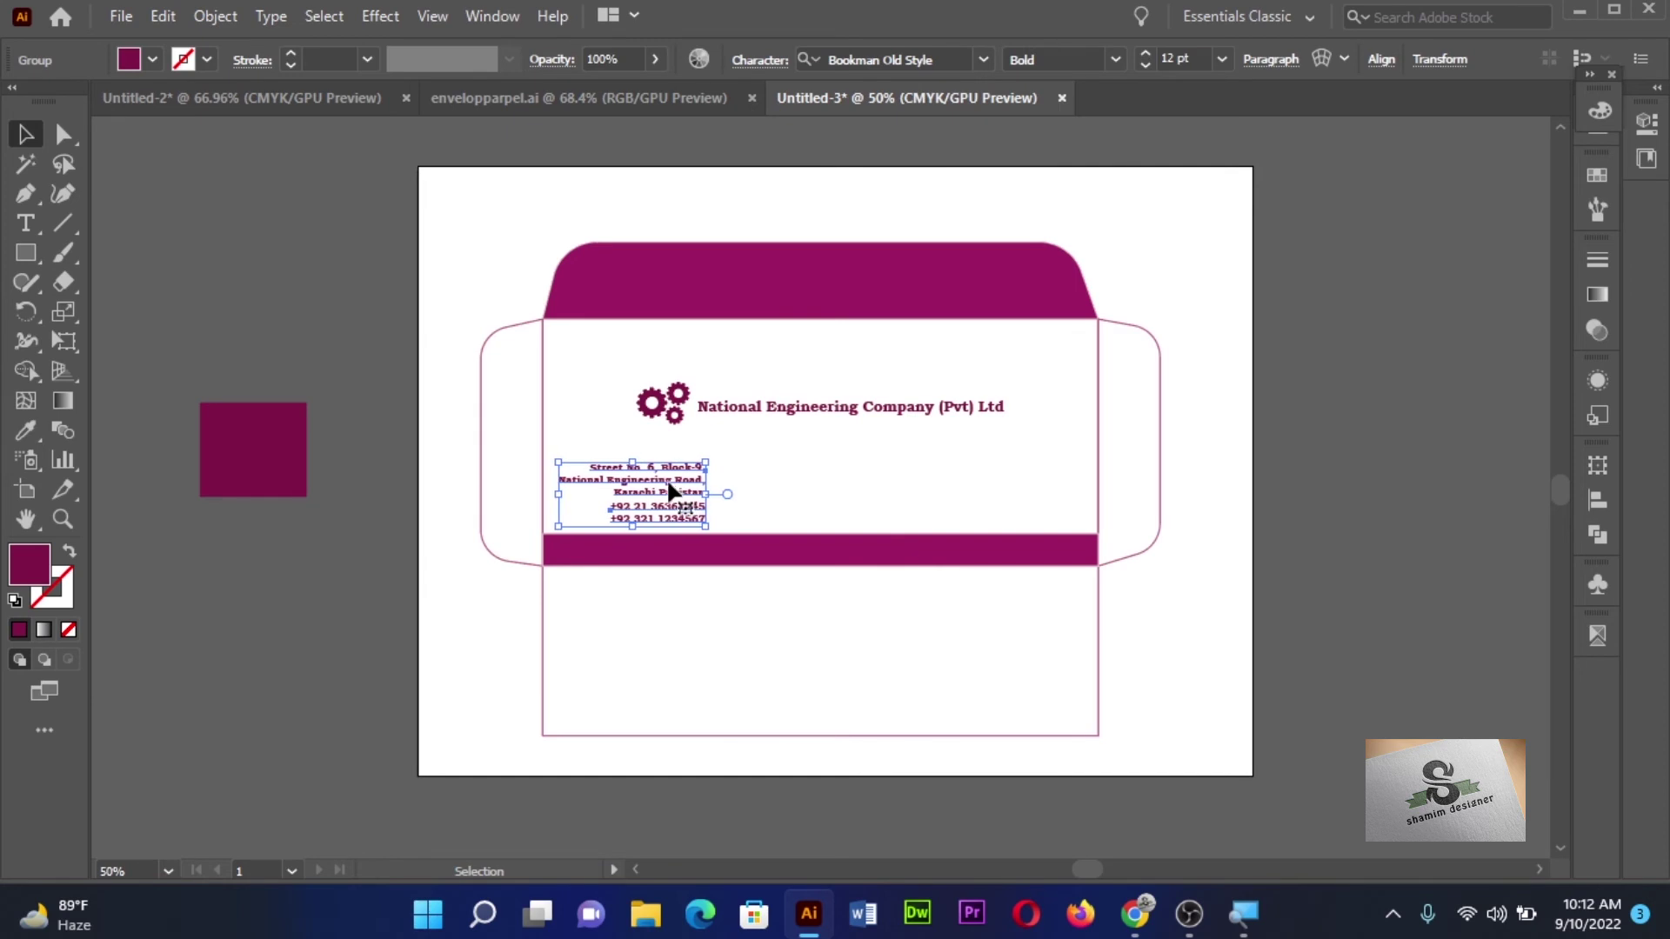
pyautogui.click(376, 661)
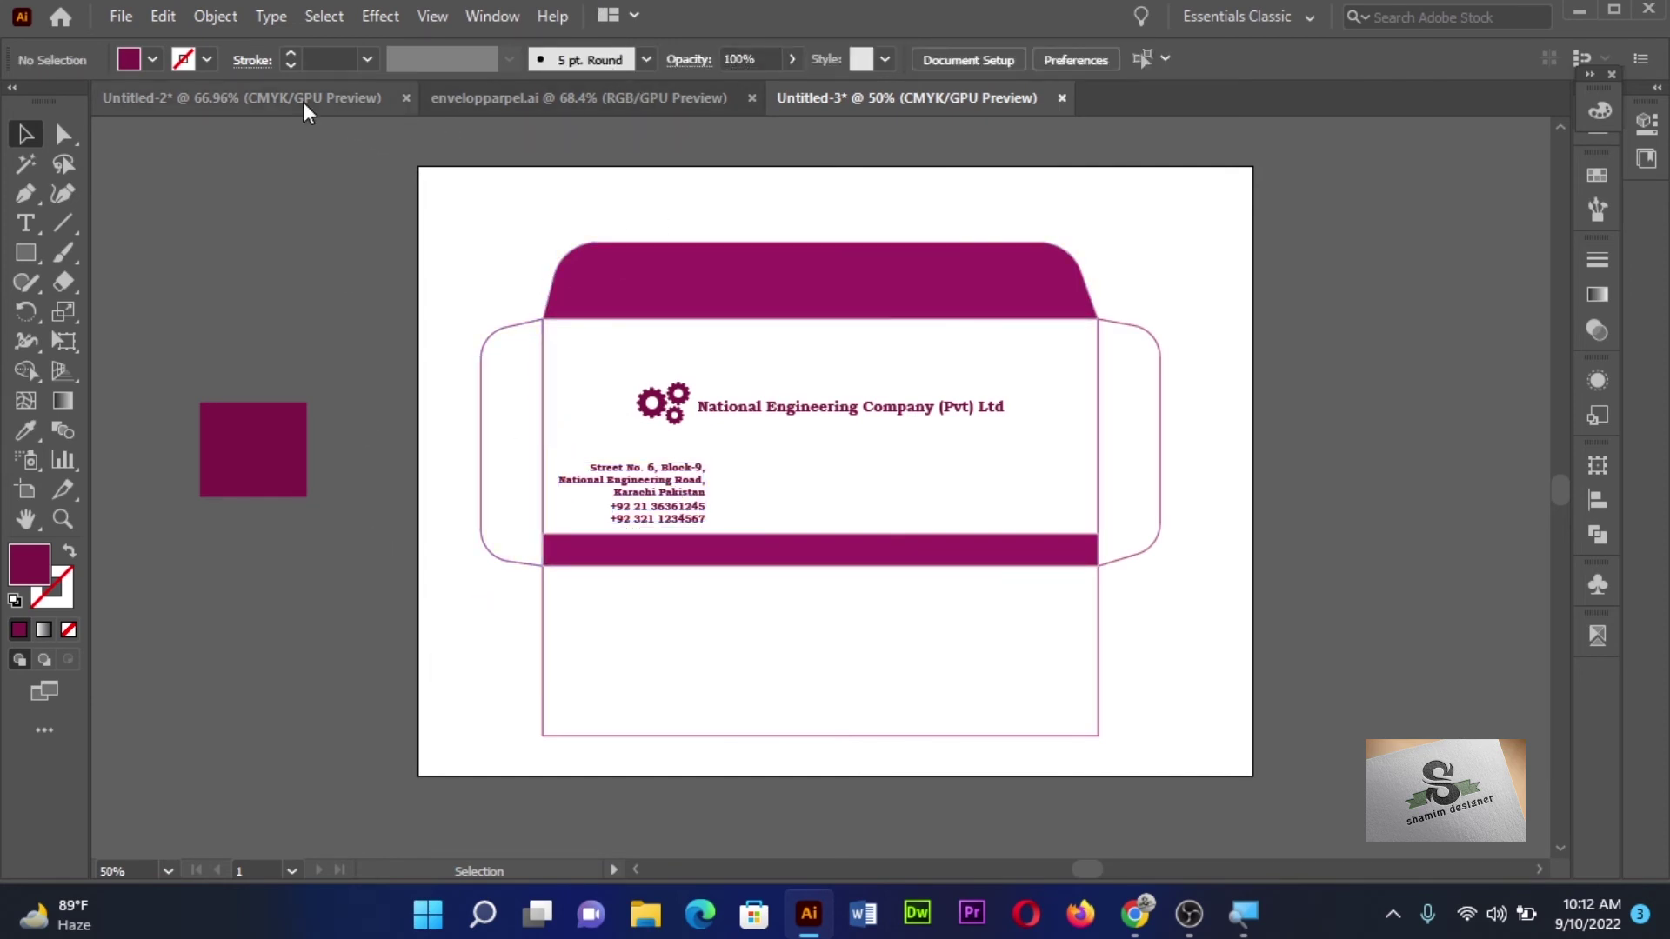
# - Carry the website globe and link group from the letterhead toward the envelope
pyautogui.click(302, 102)
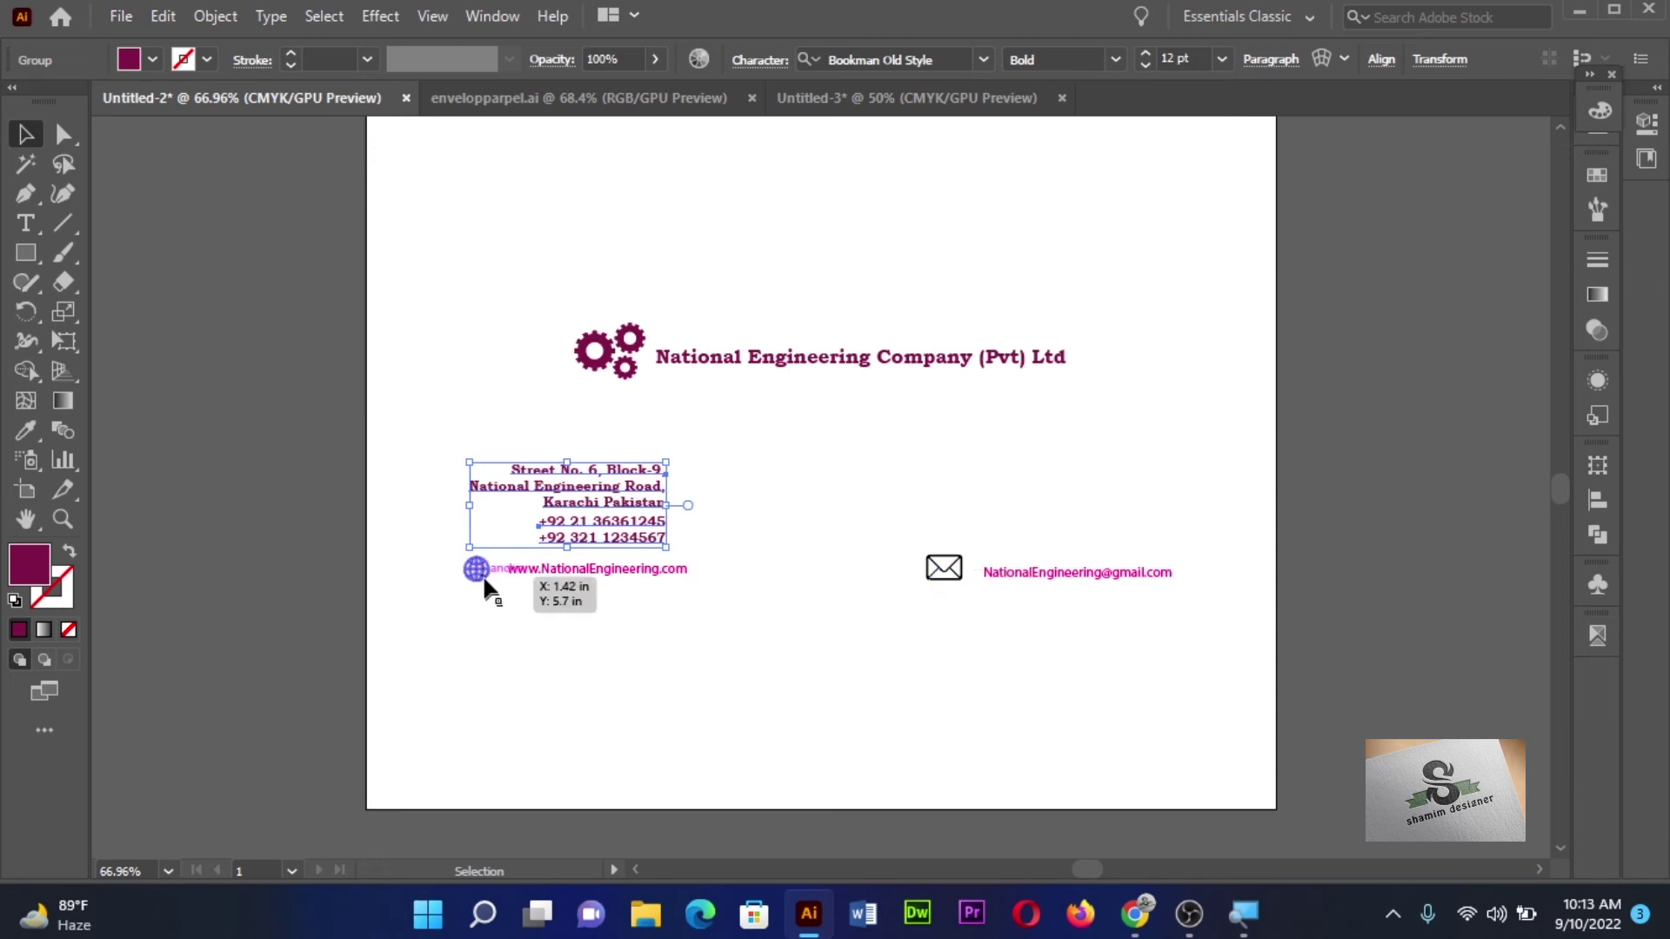
pyautogui.click(548, 572)
pyautogui.moveTo(548, 572)
pyautogui.mouseDown()
pyautogui.moveTo(446, 229)
pyautogui.moveTo(837, 101)
pyautogui.mouseUp()
# - Place the globe and website group on the magenta band, fill it white and group it
pyautogui.moveTo(788, 243); pyautogui.dragTo(670, 491)
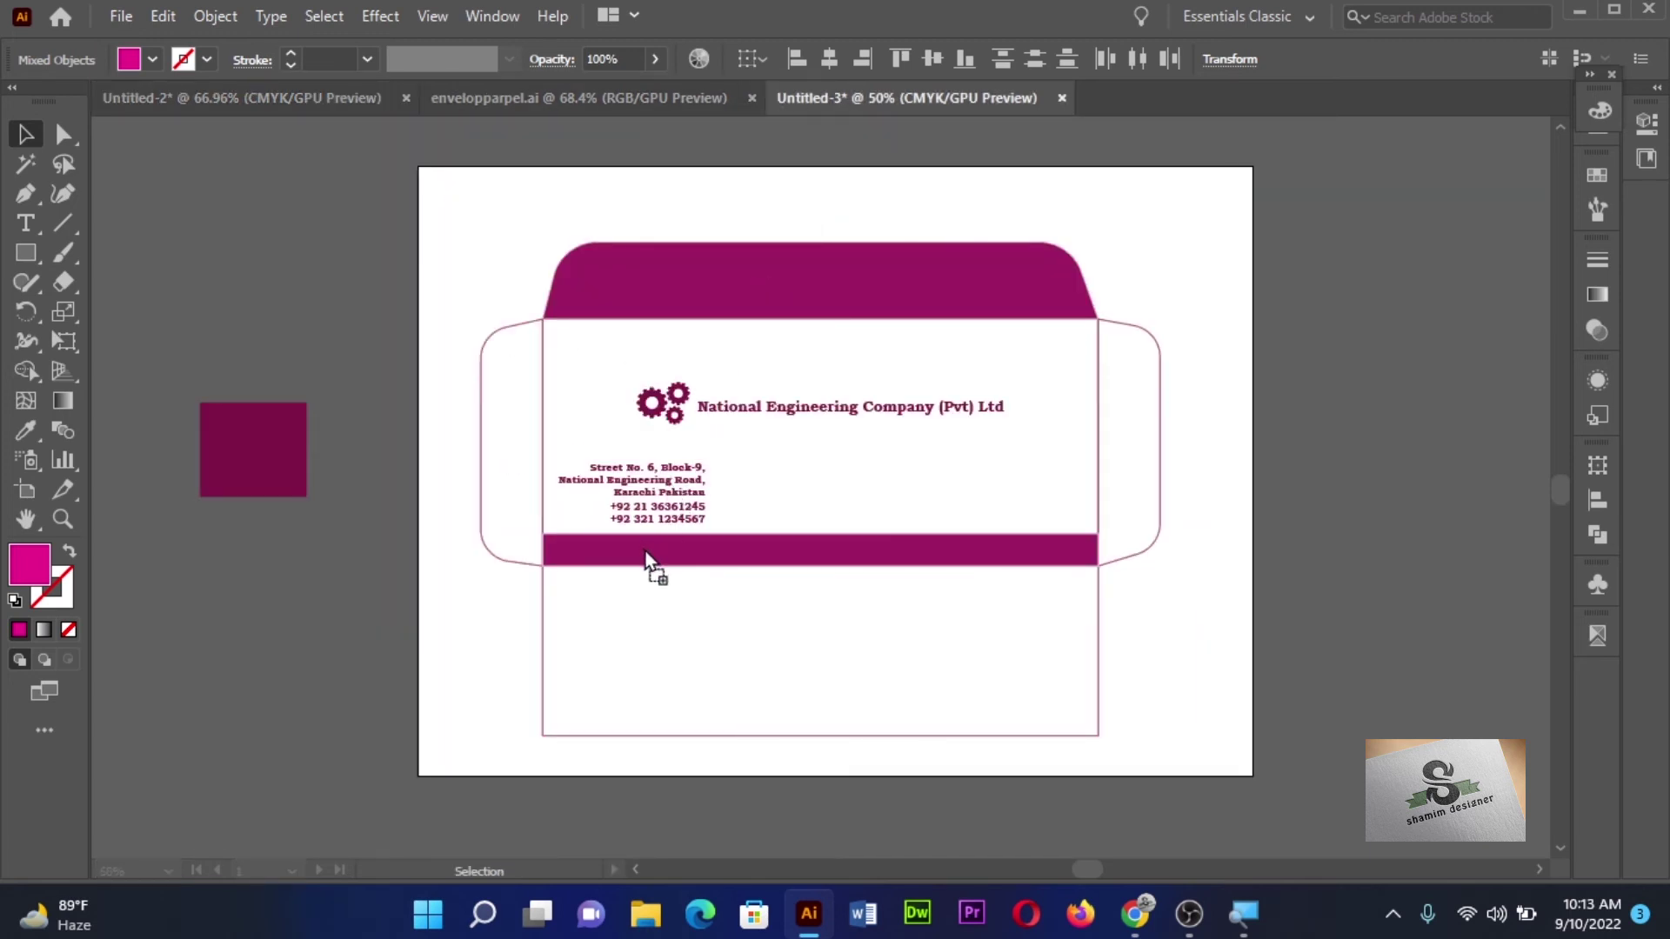
pyautogui.moveTo(643, 549); pyautogui.dragTo(645, 553)
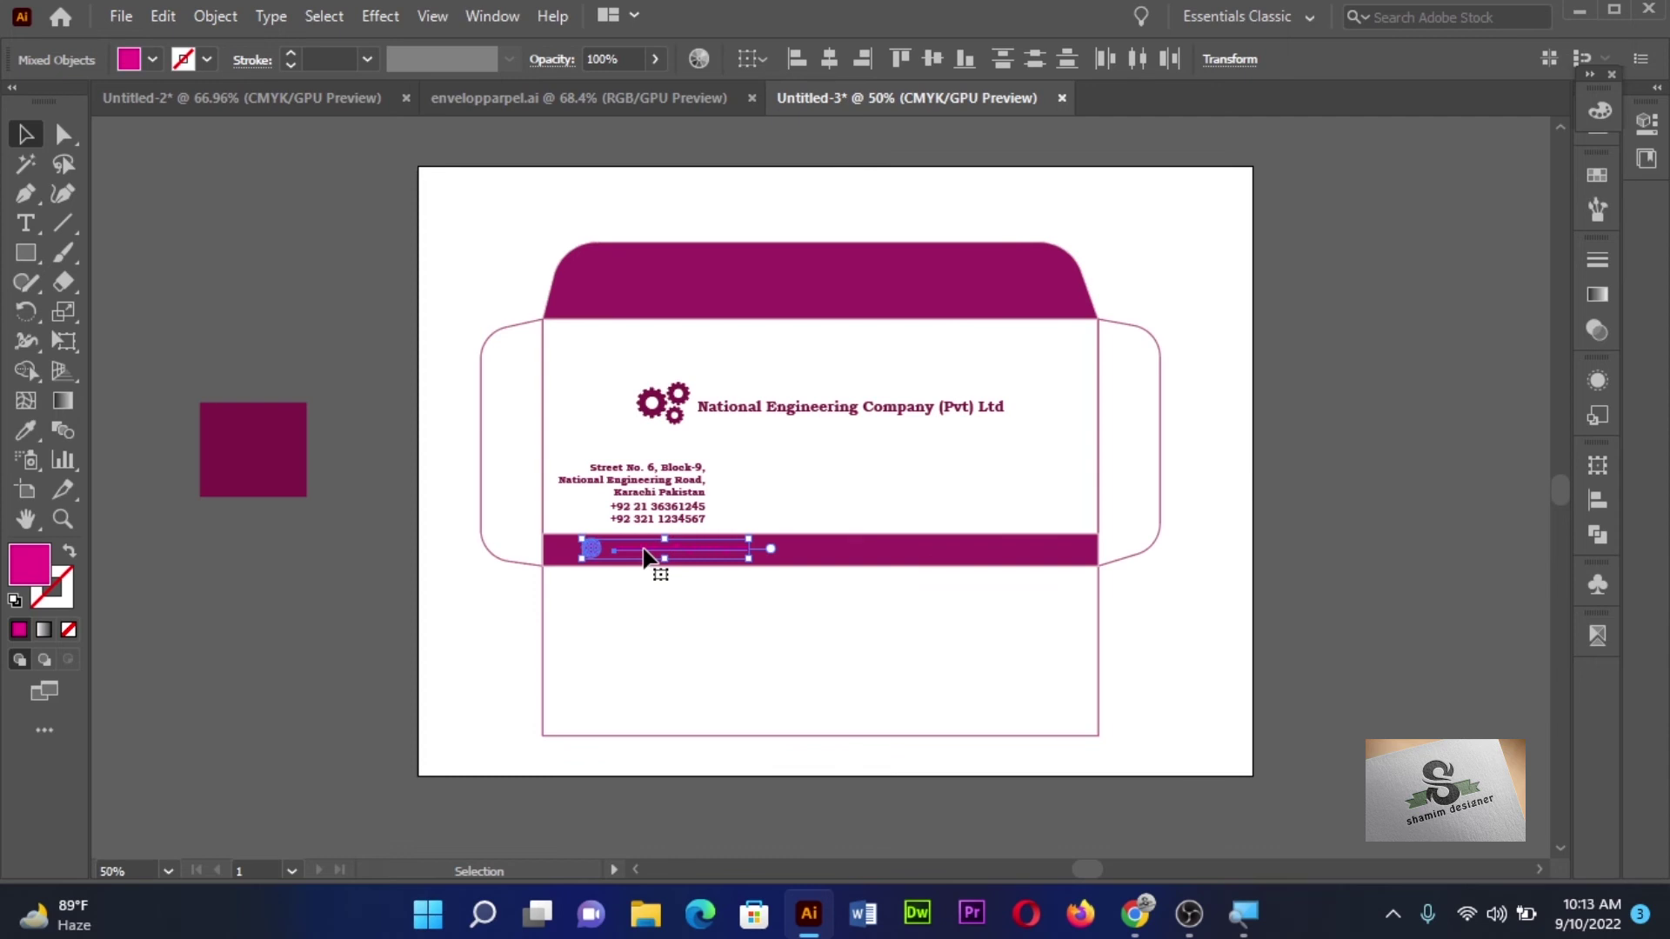
pyautogui.click(152, 59)
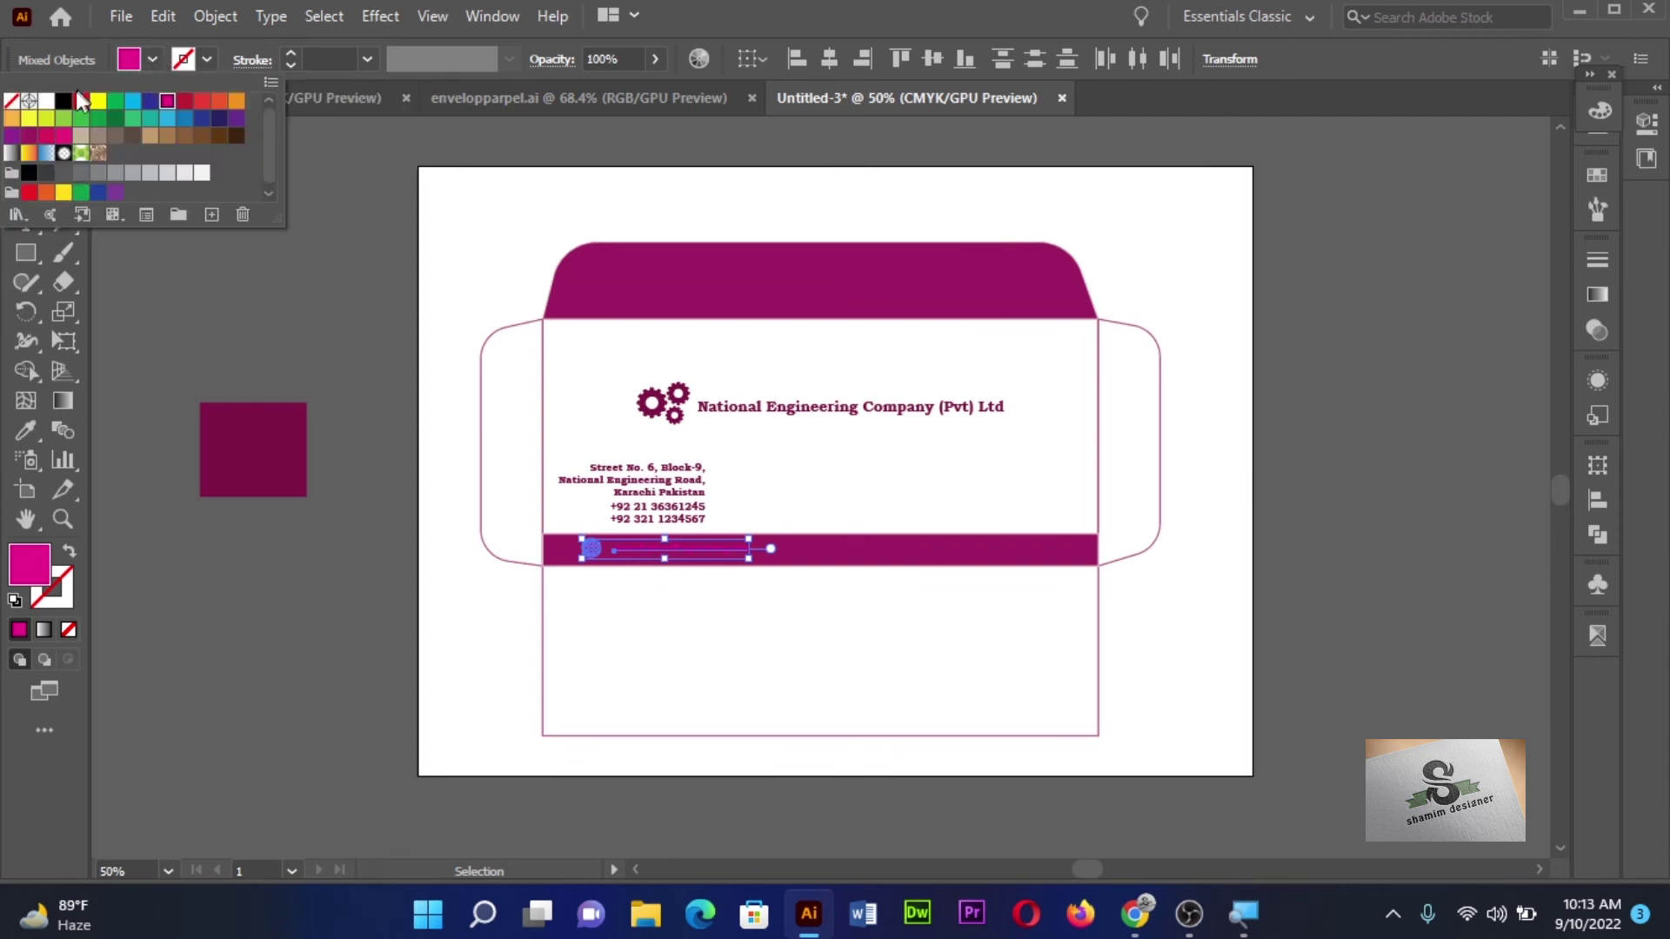
pyautogui.click(47, 101)
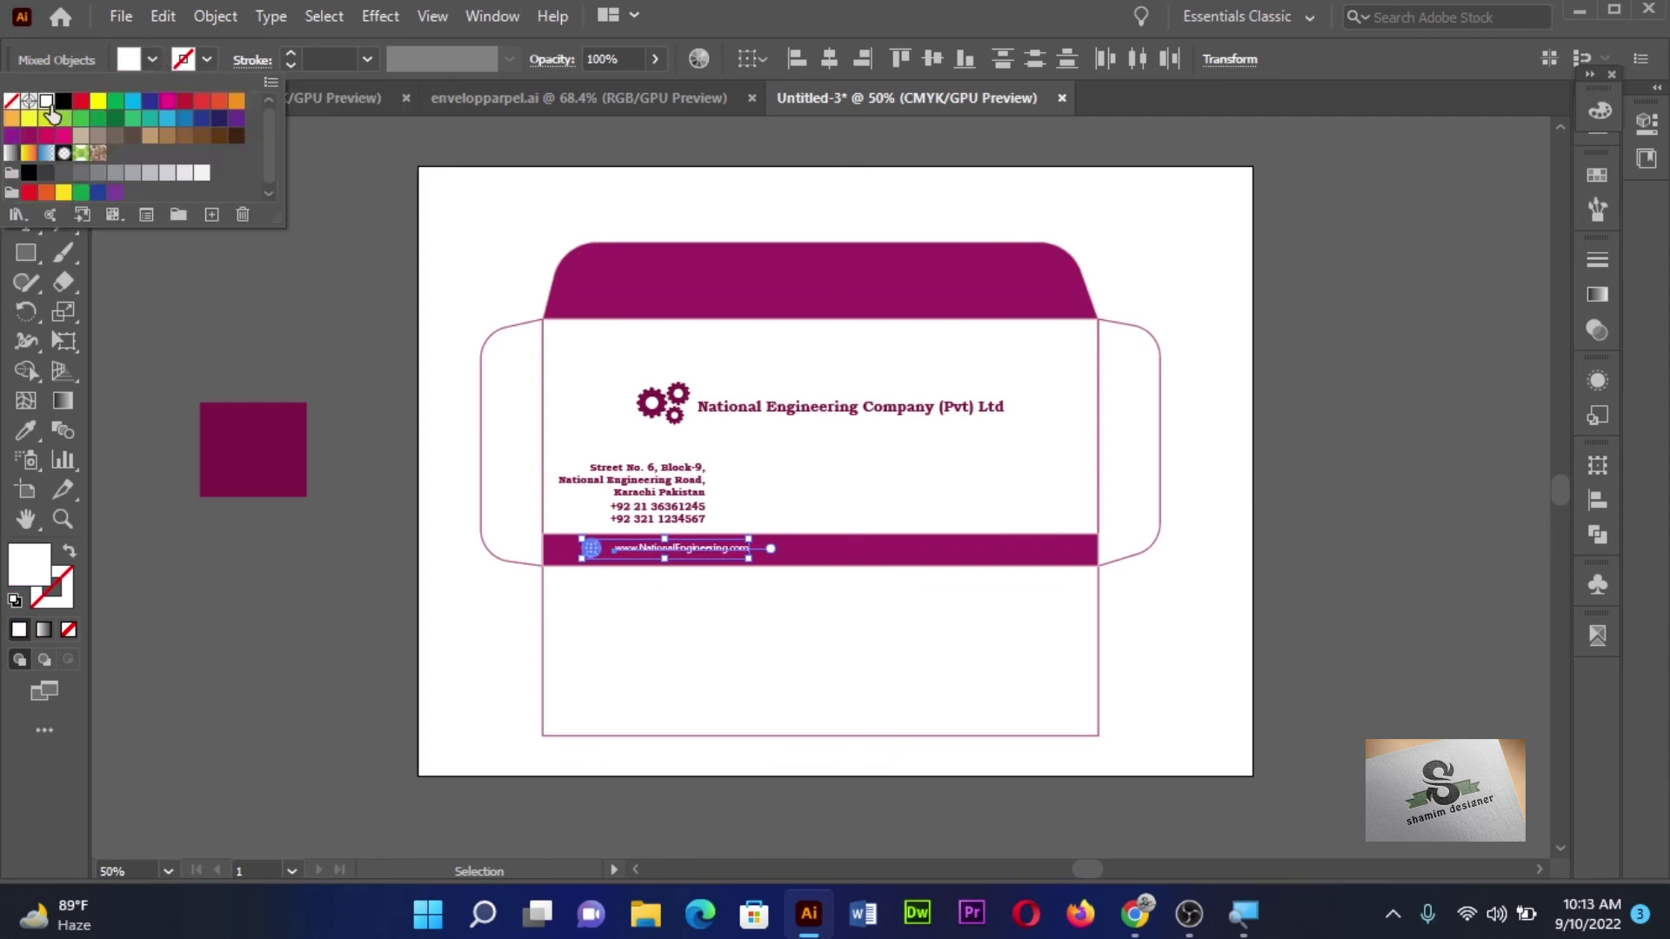
pyautogui.click(357, 314)
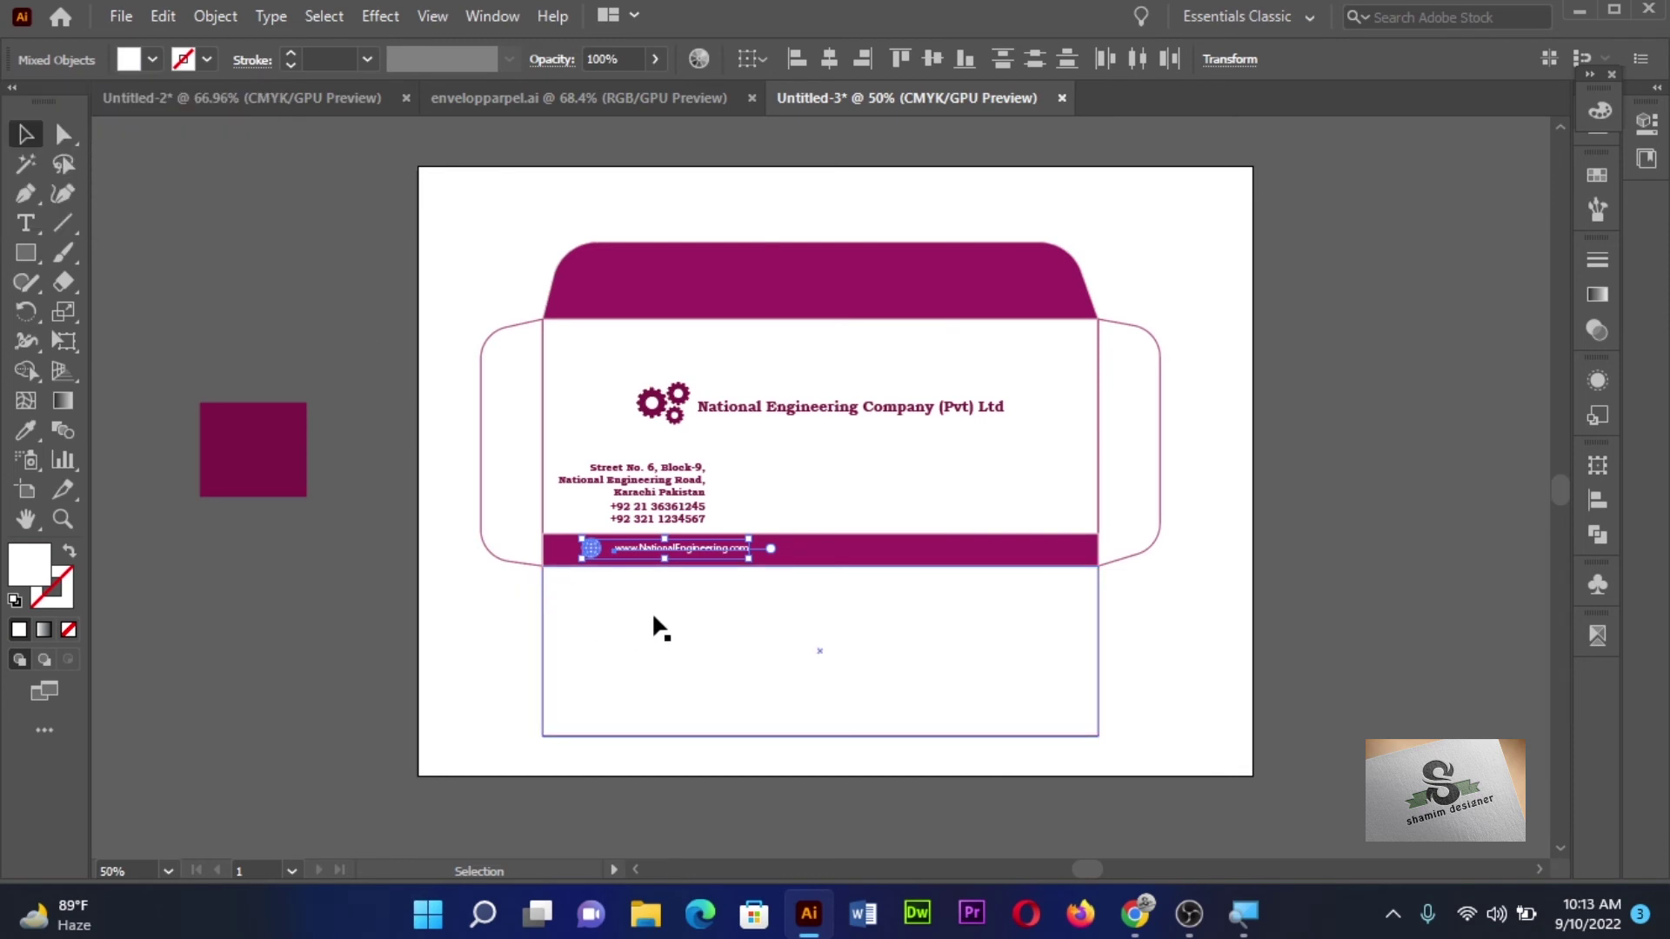
pyautogui.hotkey('ctrl', 'g')
# - Nudge the website group left twice, then down and back up into place
pyautogui.press('Left')
pyautogui.press('Left')
pyautogui.press('Left')
pyautogui.press('Left')
pyautogui.press('Left')
pyautogui.press('Left')
pyautogui.press('Left')
pyautogui.press('Left')
pyautogui.press('Left')
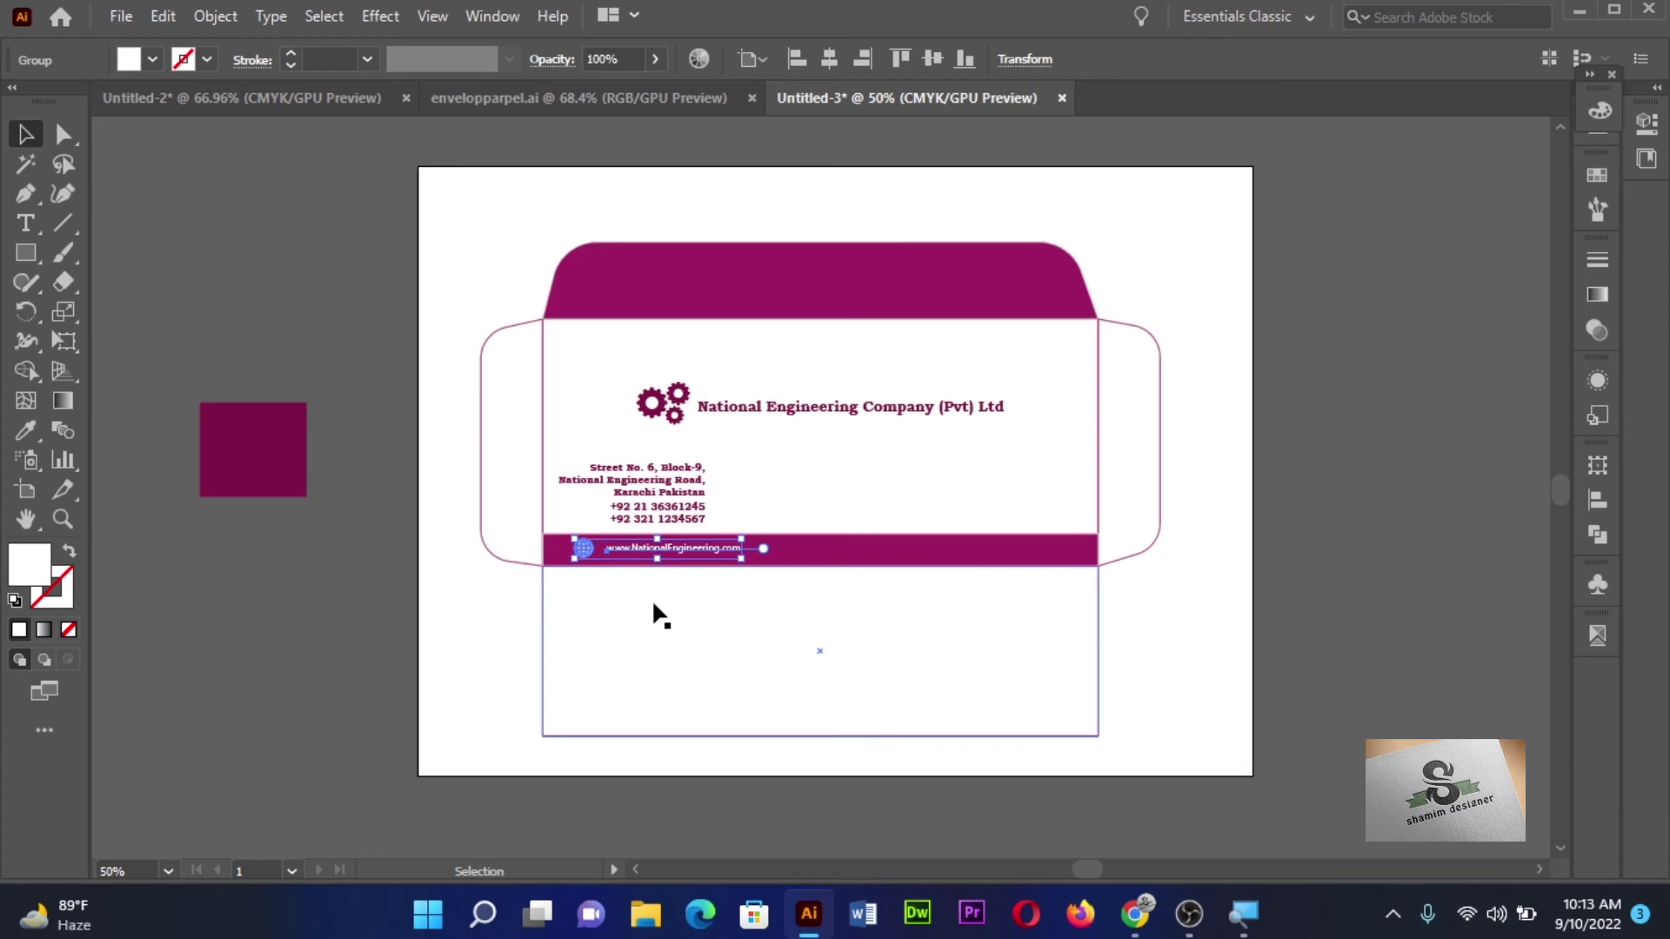
pyautogui.press('Left')
pyautogui.press('Left')
pyautogui.press('Left')
pyautogui.press('Left')
pyautogui.press('Left')
pyautogui.press('Left')
pyautogui.press('Left')
pyautogui.press('Left')
pyautogui.press('Left')
pyautogui.press('Down')
pyautogui.press('Down')
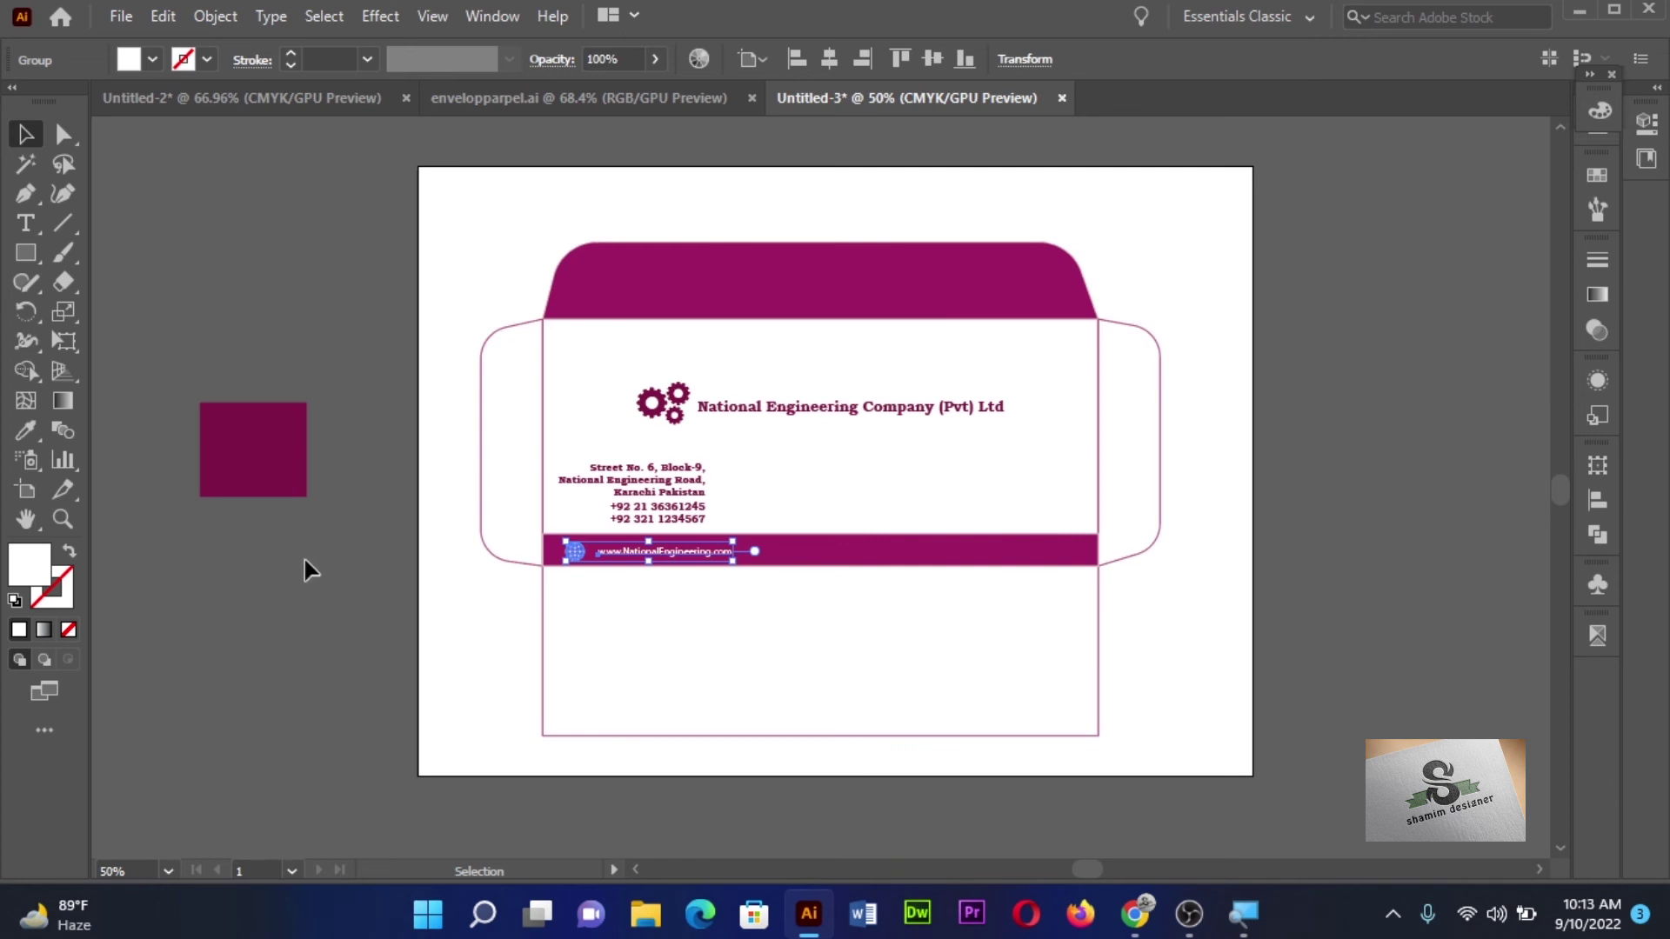
pyautogui.press('Up')
pyautogui.press('Up')
pyautogui.press('Up')
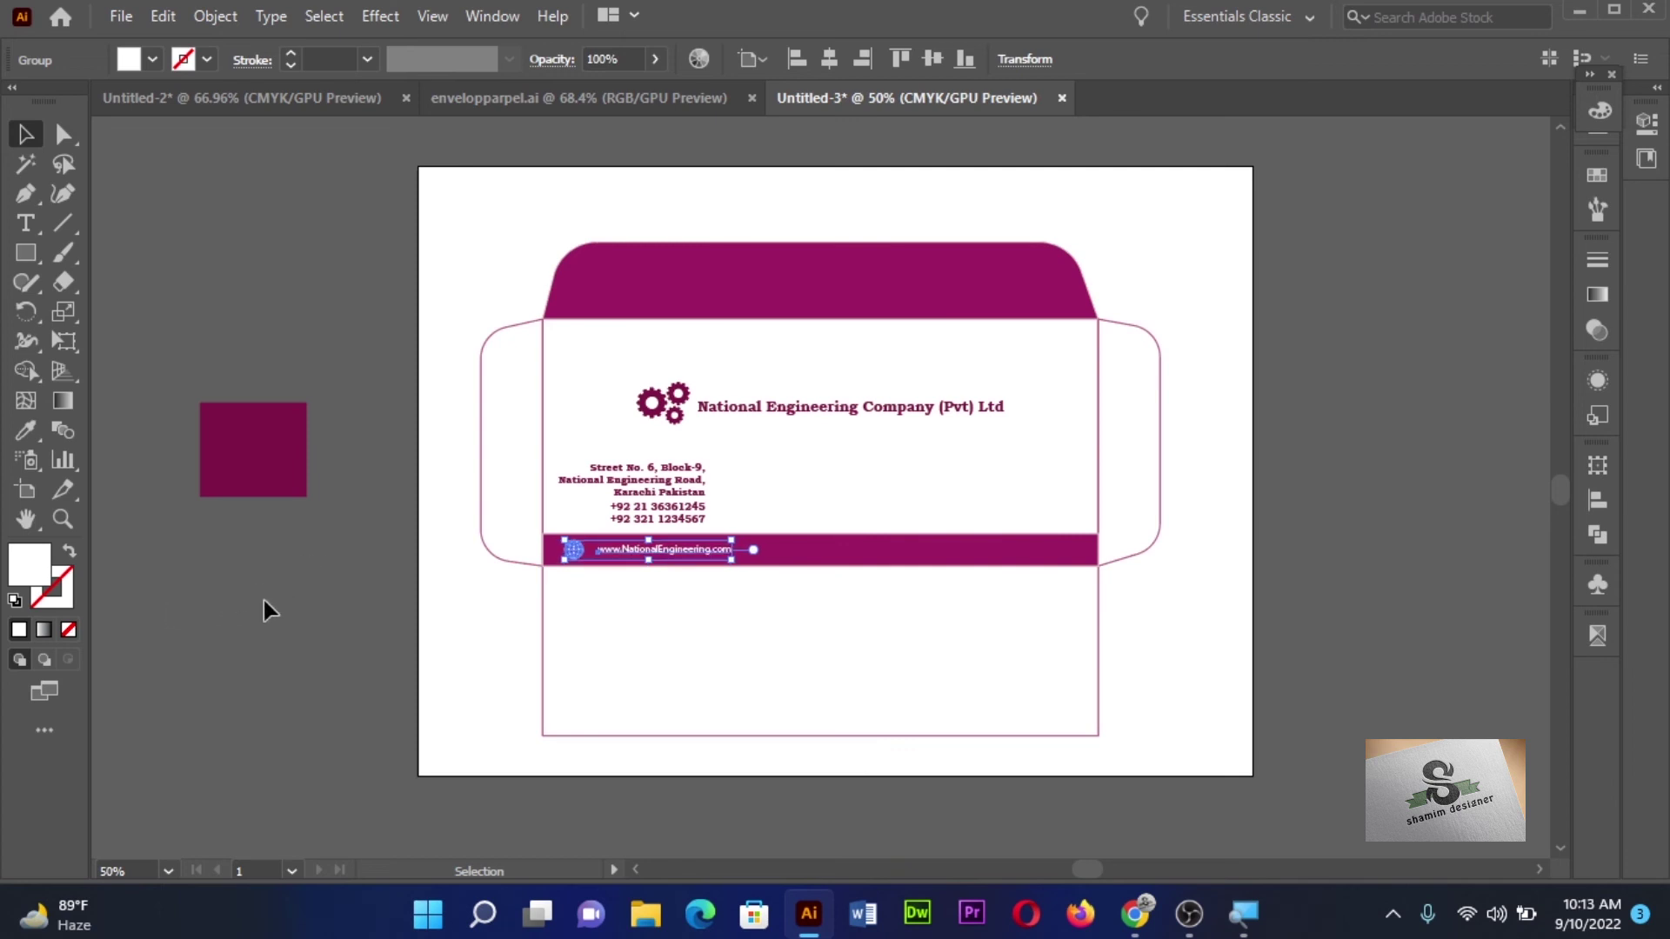
pyautogui.click(264, 600)
# - Delete the spare purple square, zoom in to check the band, then switch to Untitled-2
pyautogui.click(243, 479)
pyautogui.press('Delete')
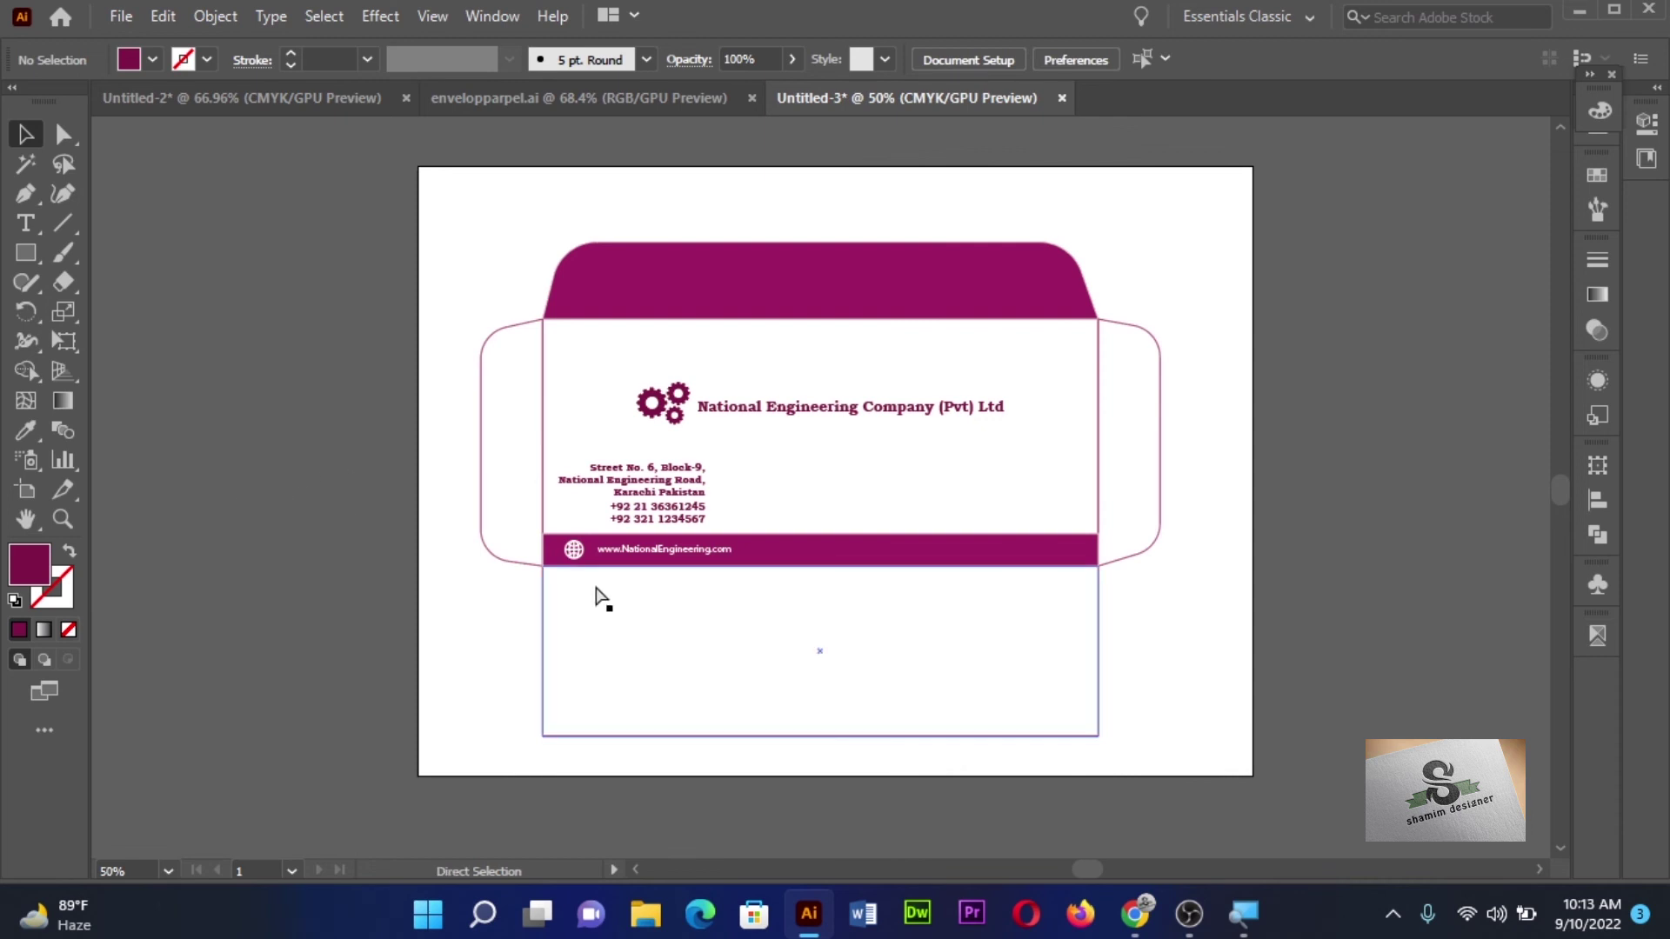
pyautogui.hotkey('ctrl', '=')
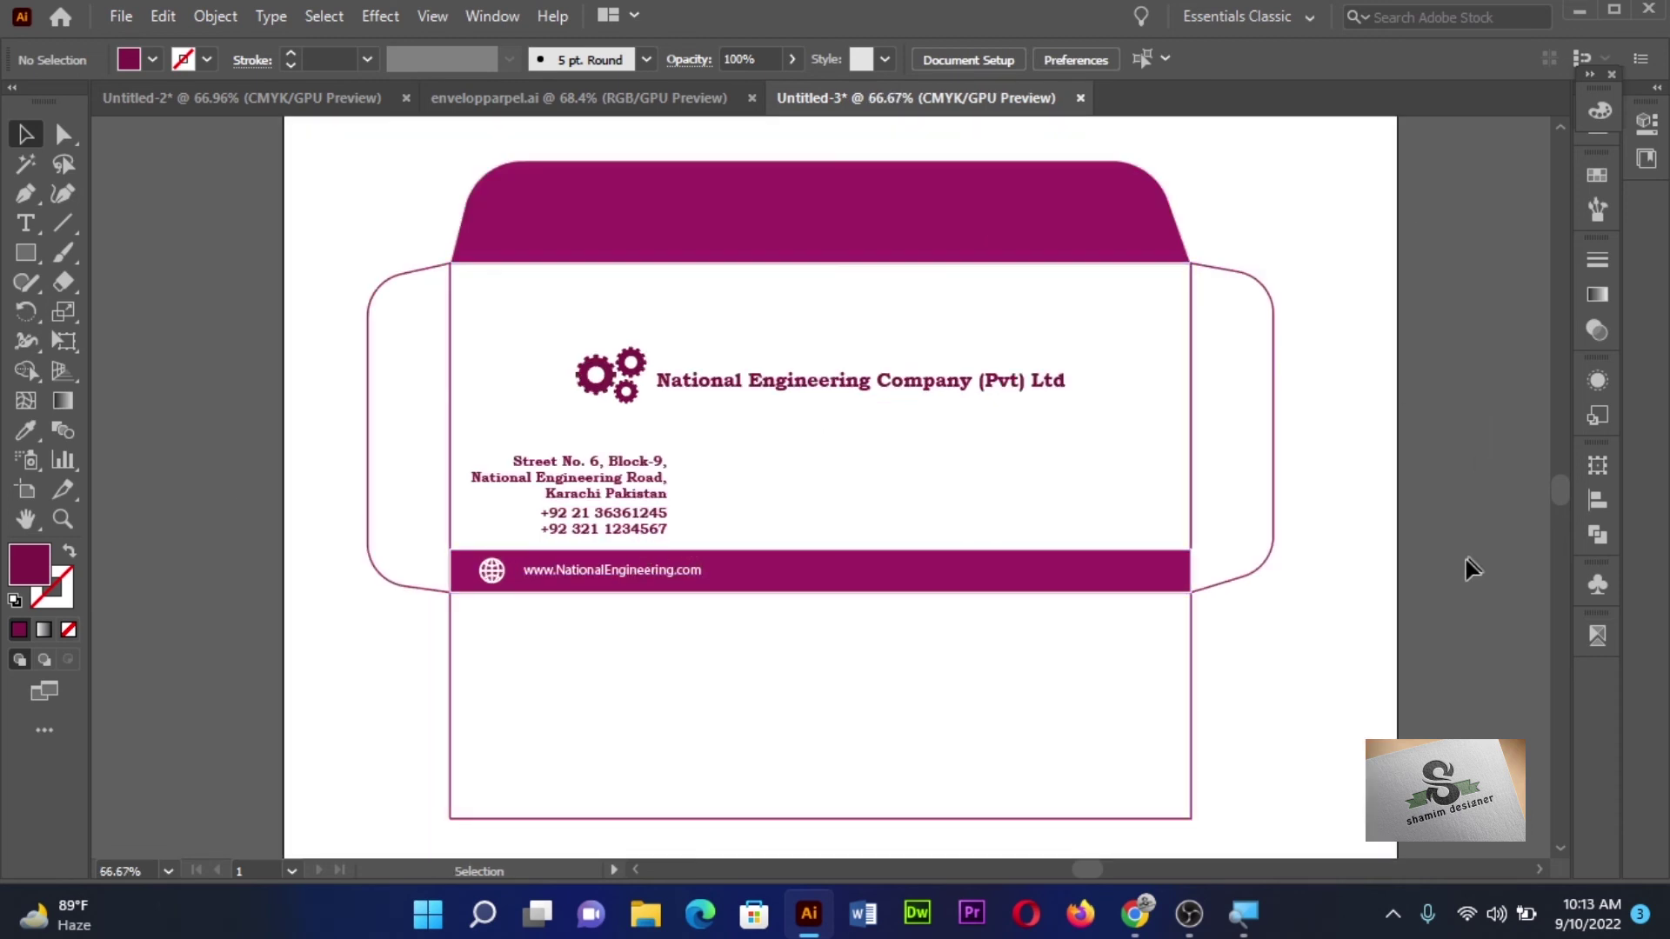
pyautogui.click(1145, 565)
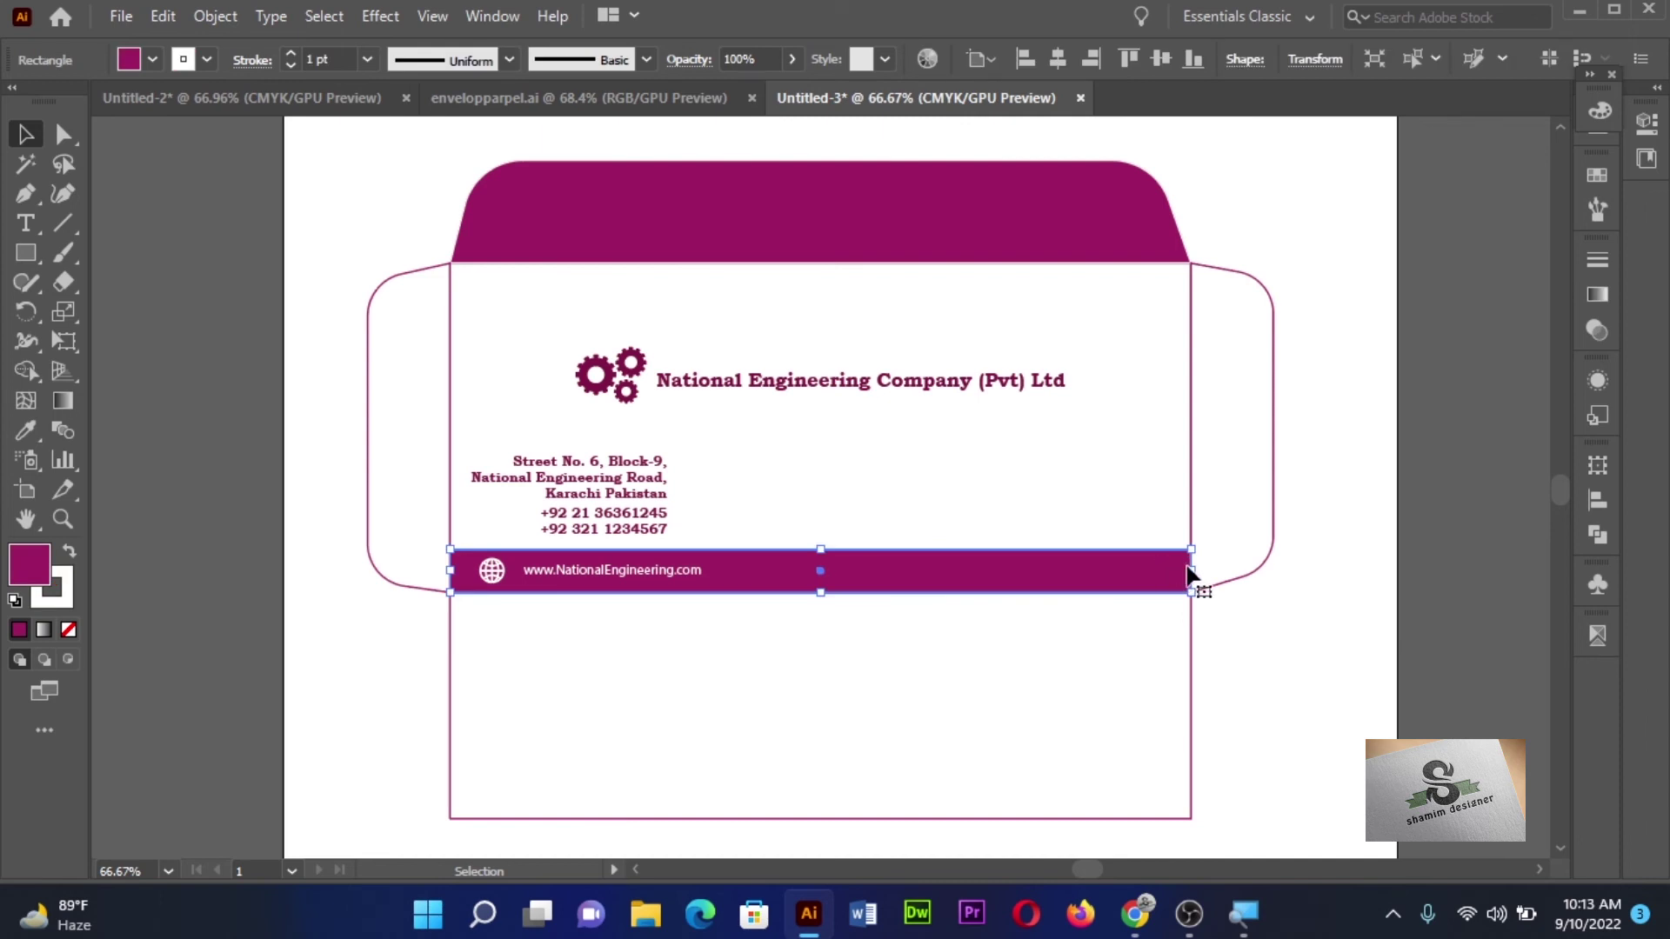
pyautogui.click(1291, 675)
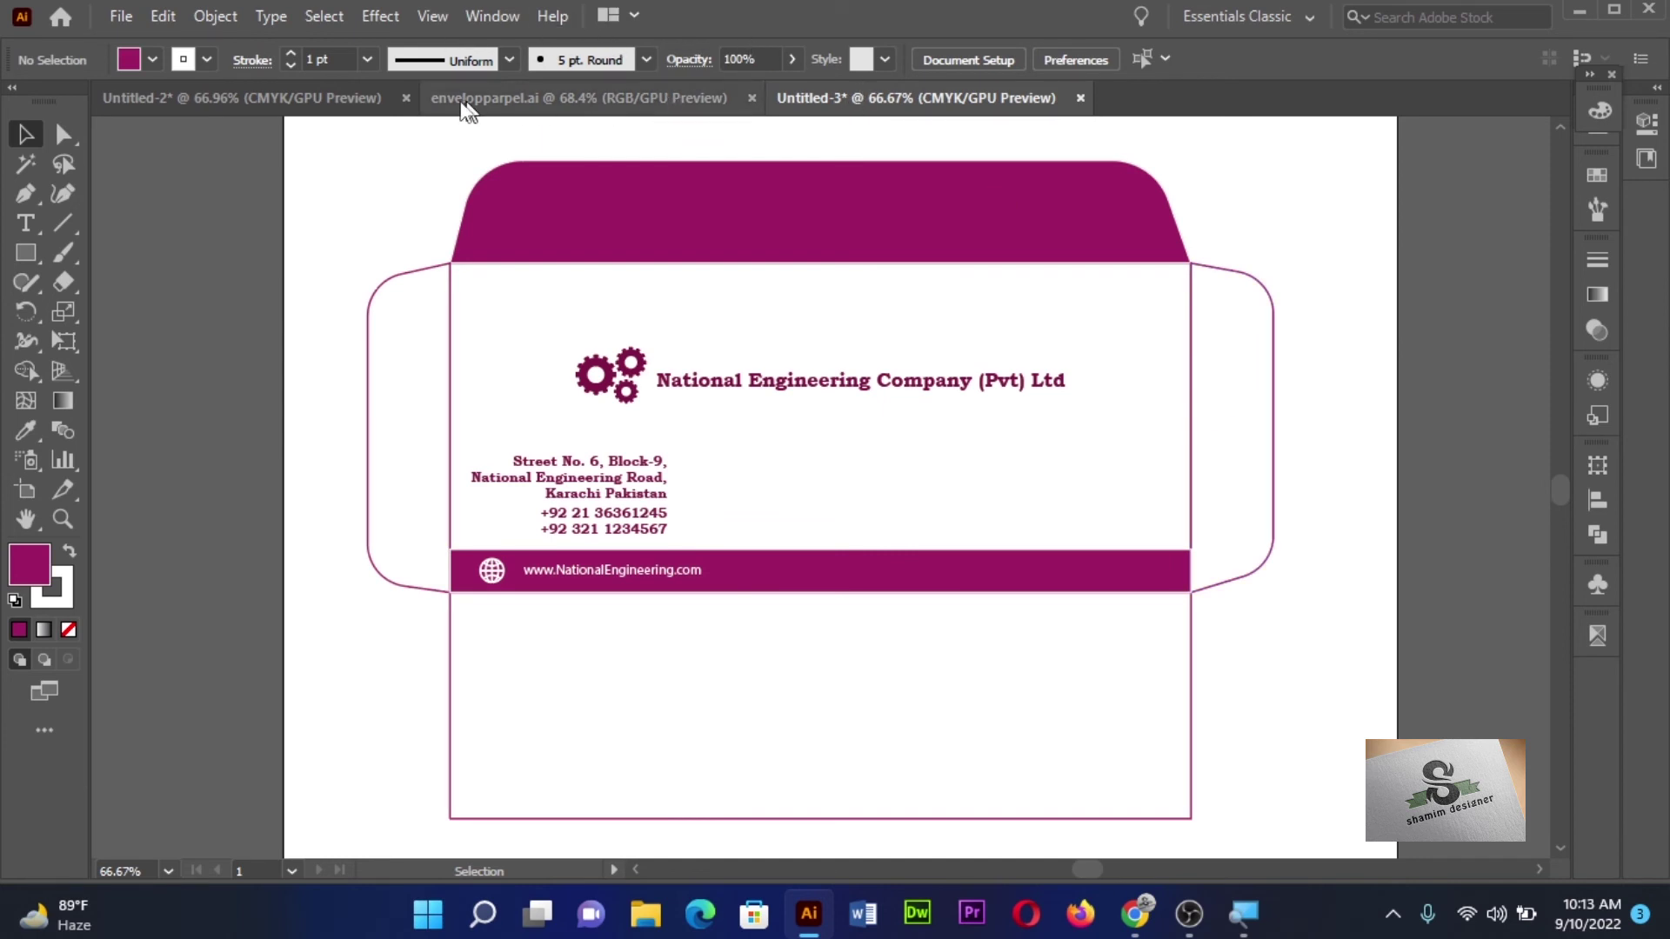
pyautogui.click(287, 103)
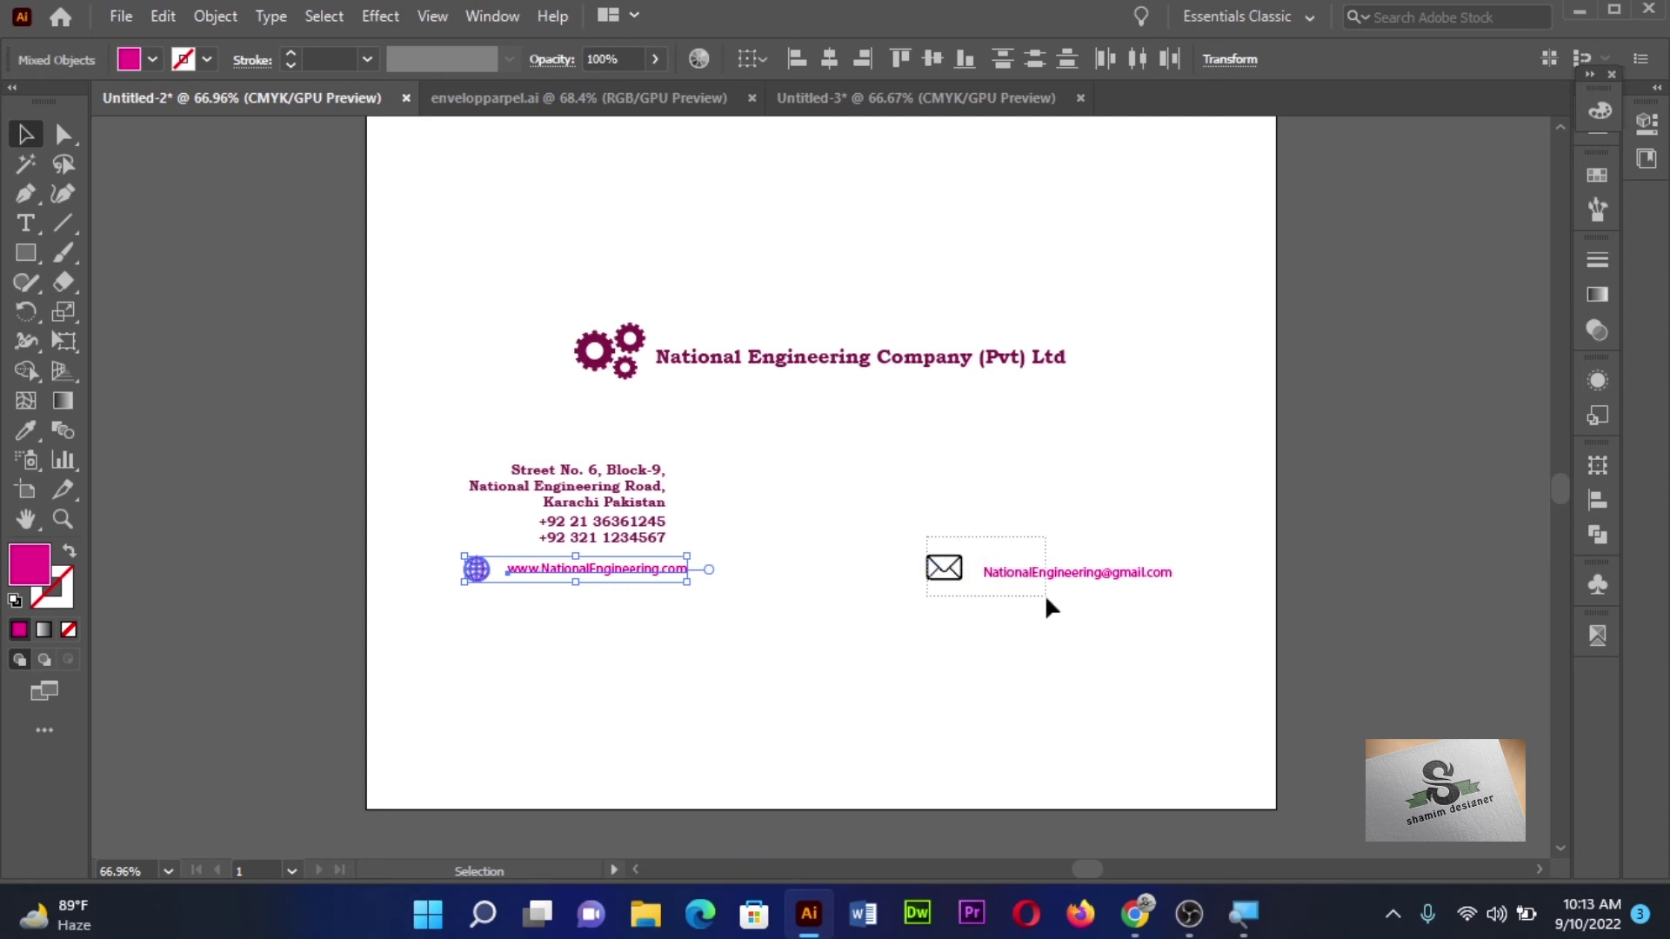
# - Bring the envelope icon and email group from Untitled-2 onto the right end of the magenta band
pyautogui.click(1024, 574)
pyautogui.press('a')
pyautogui.press('v')
pyautogui.moveTo(1014, 567); pyautogui.dragTo(844, 145)
pyautogui.moveTo(855, 122); pyautogui.dragTo(726, 143)
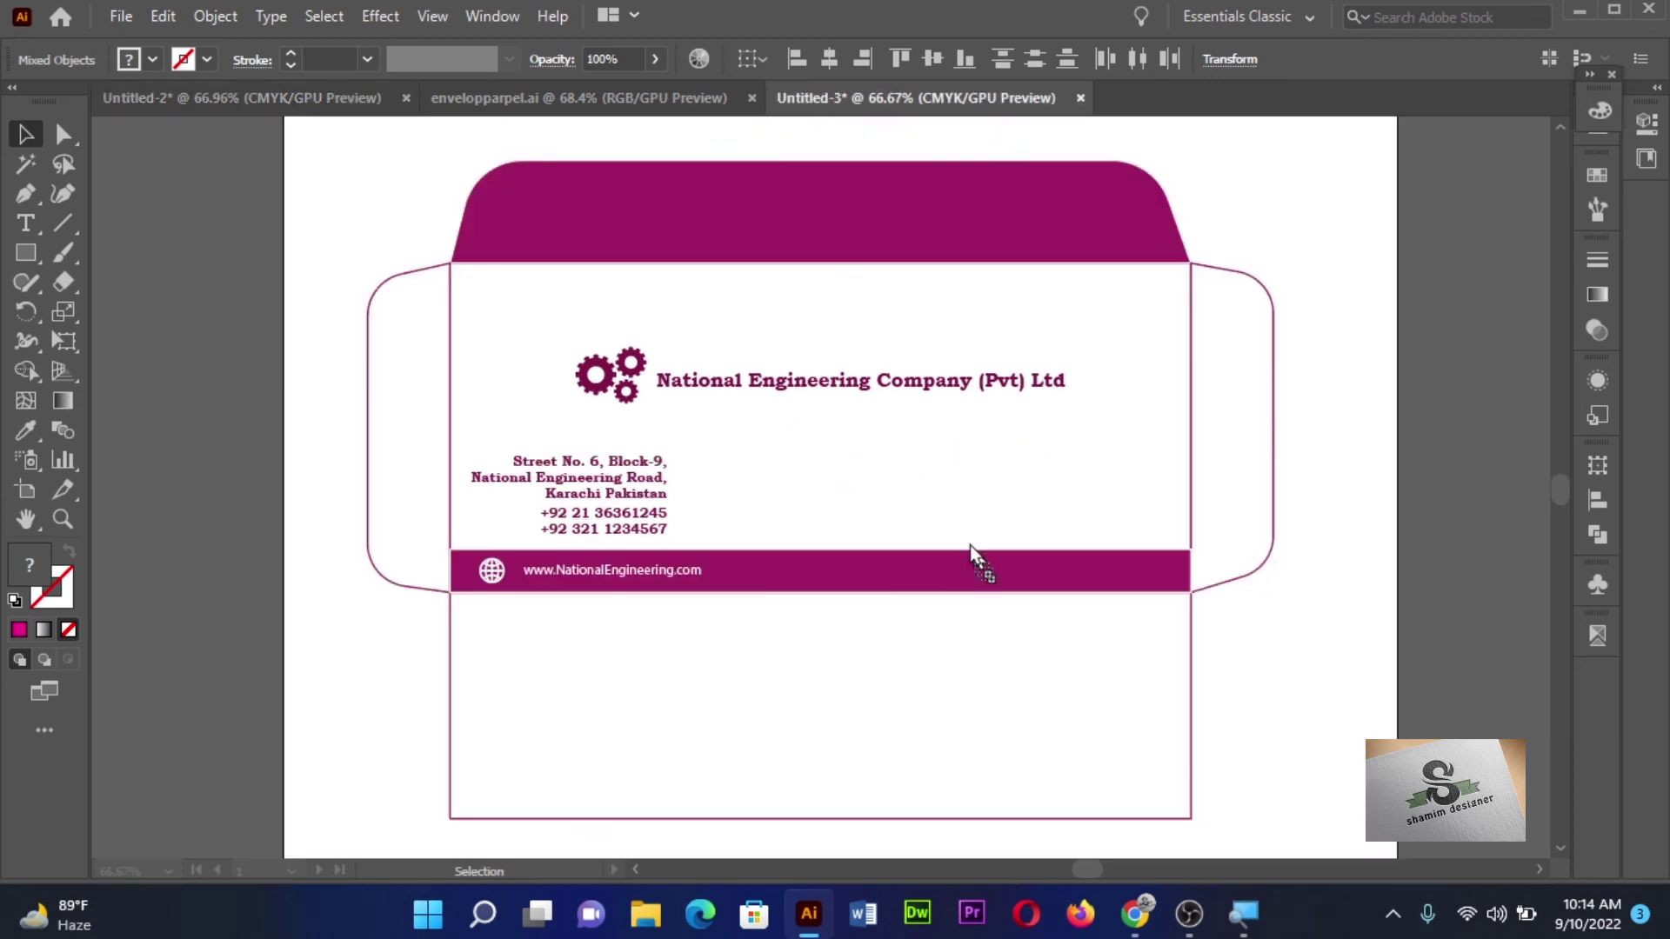
pyautogui.moveTo(960, 575); pyautogui.dragTo(974, 549)
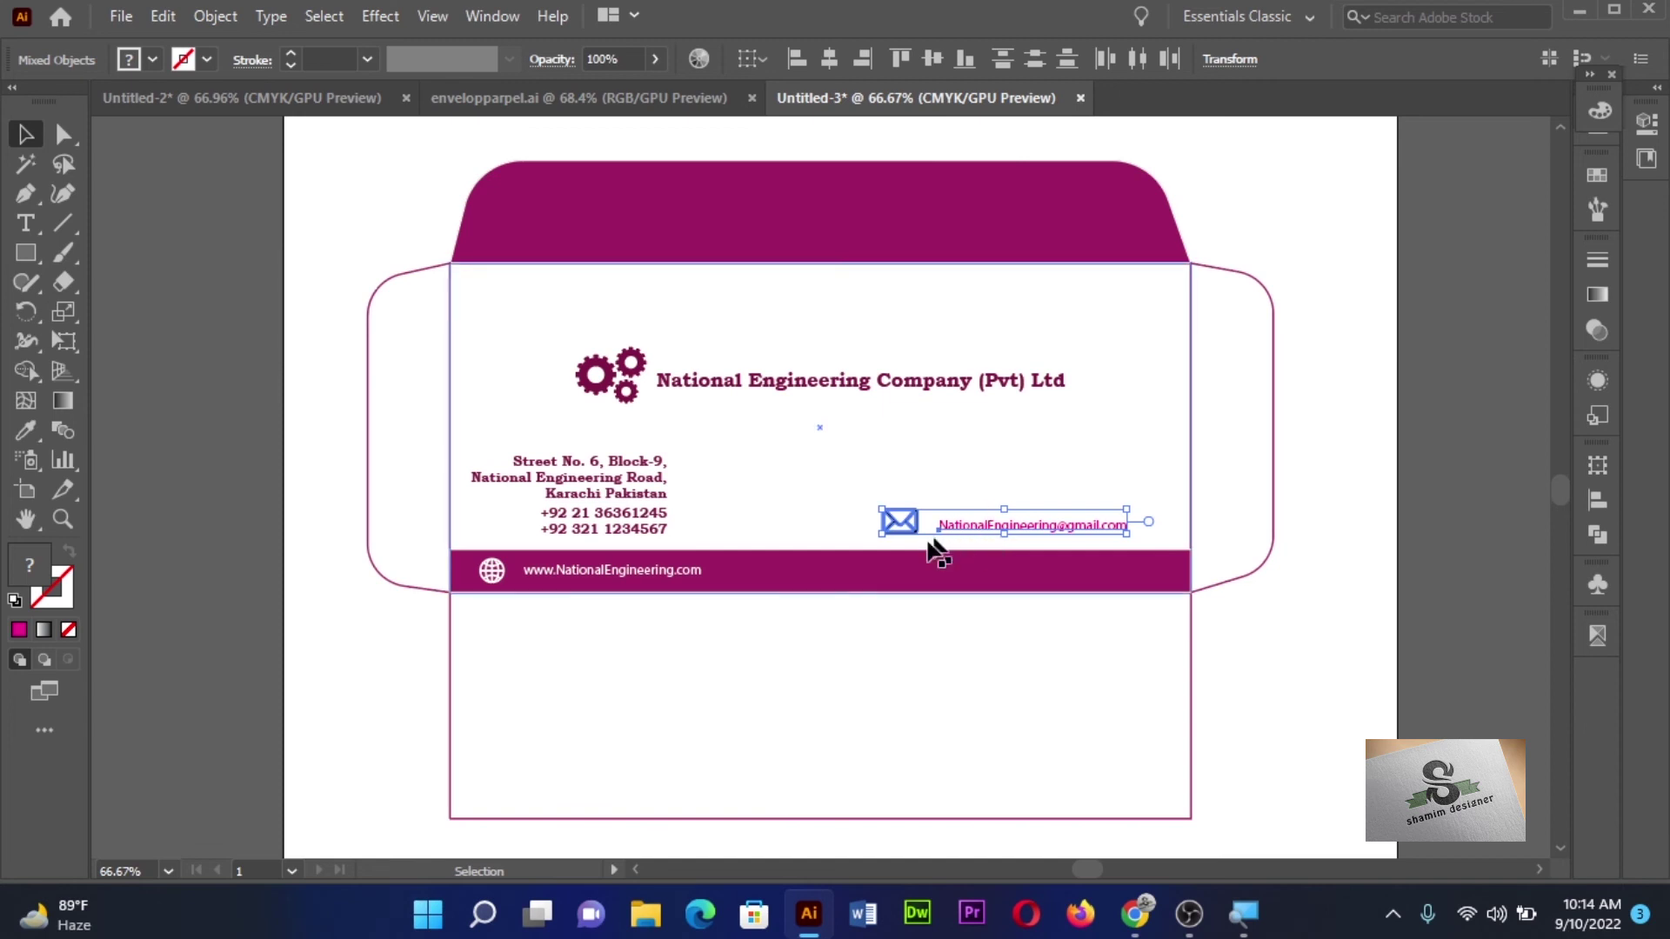
pyautogui.moveTo(939, 528); pyautogui.dragTo(969, 573)
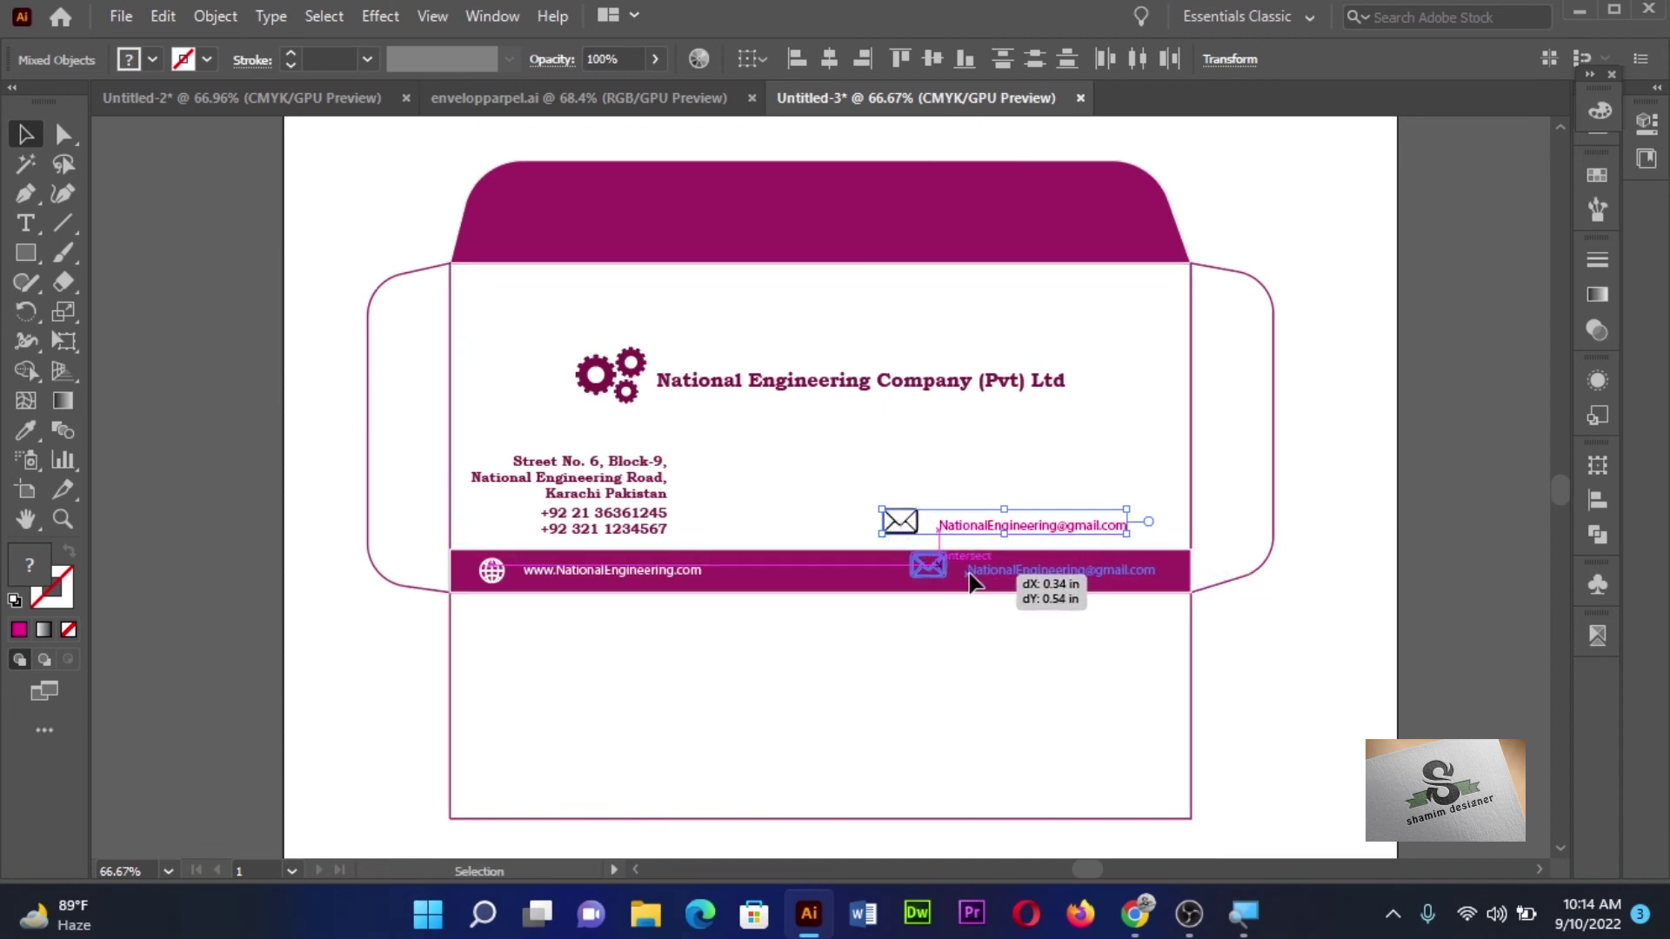
pyautogui.moveTo(969, 581); pyautogui.dragTo(969, 576)
pyautogui.click(1244, 671)
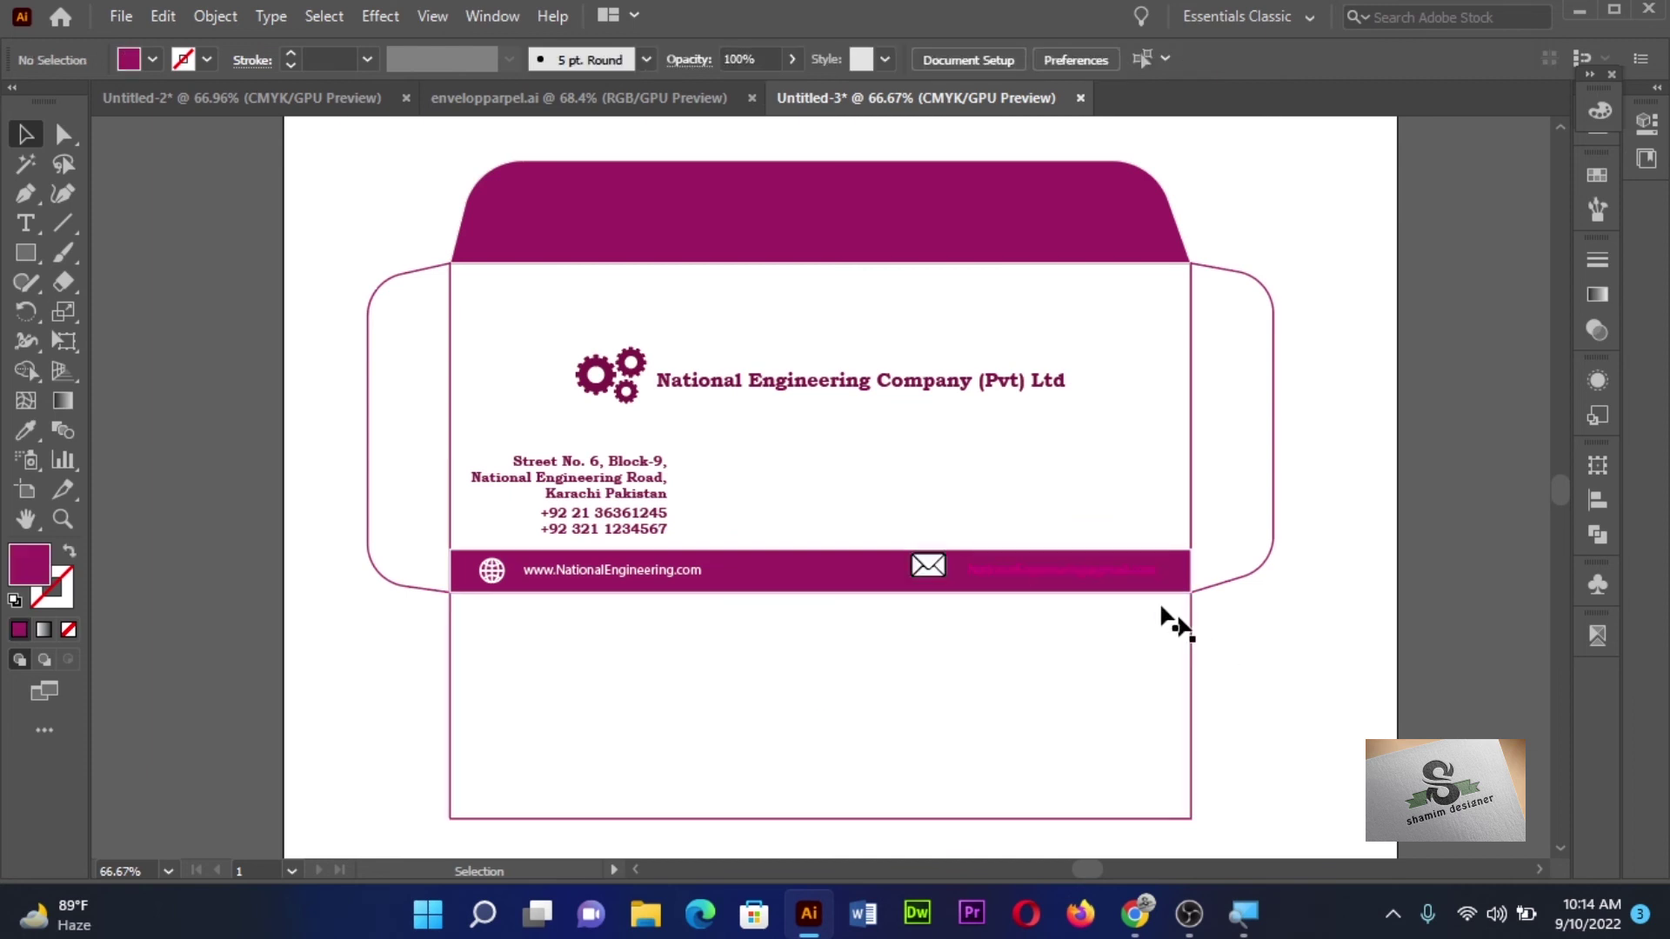
# - Make the email address text white
pyautogui.click(1087, 576)
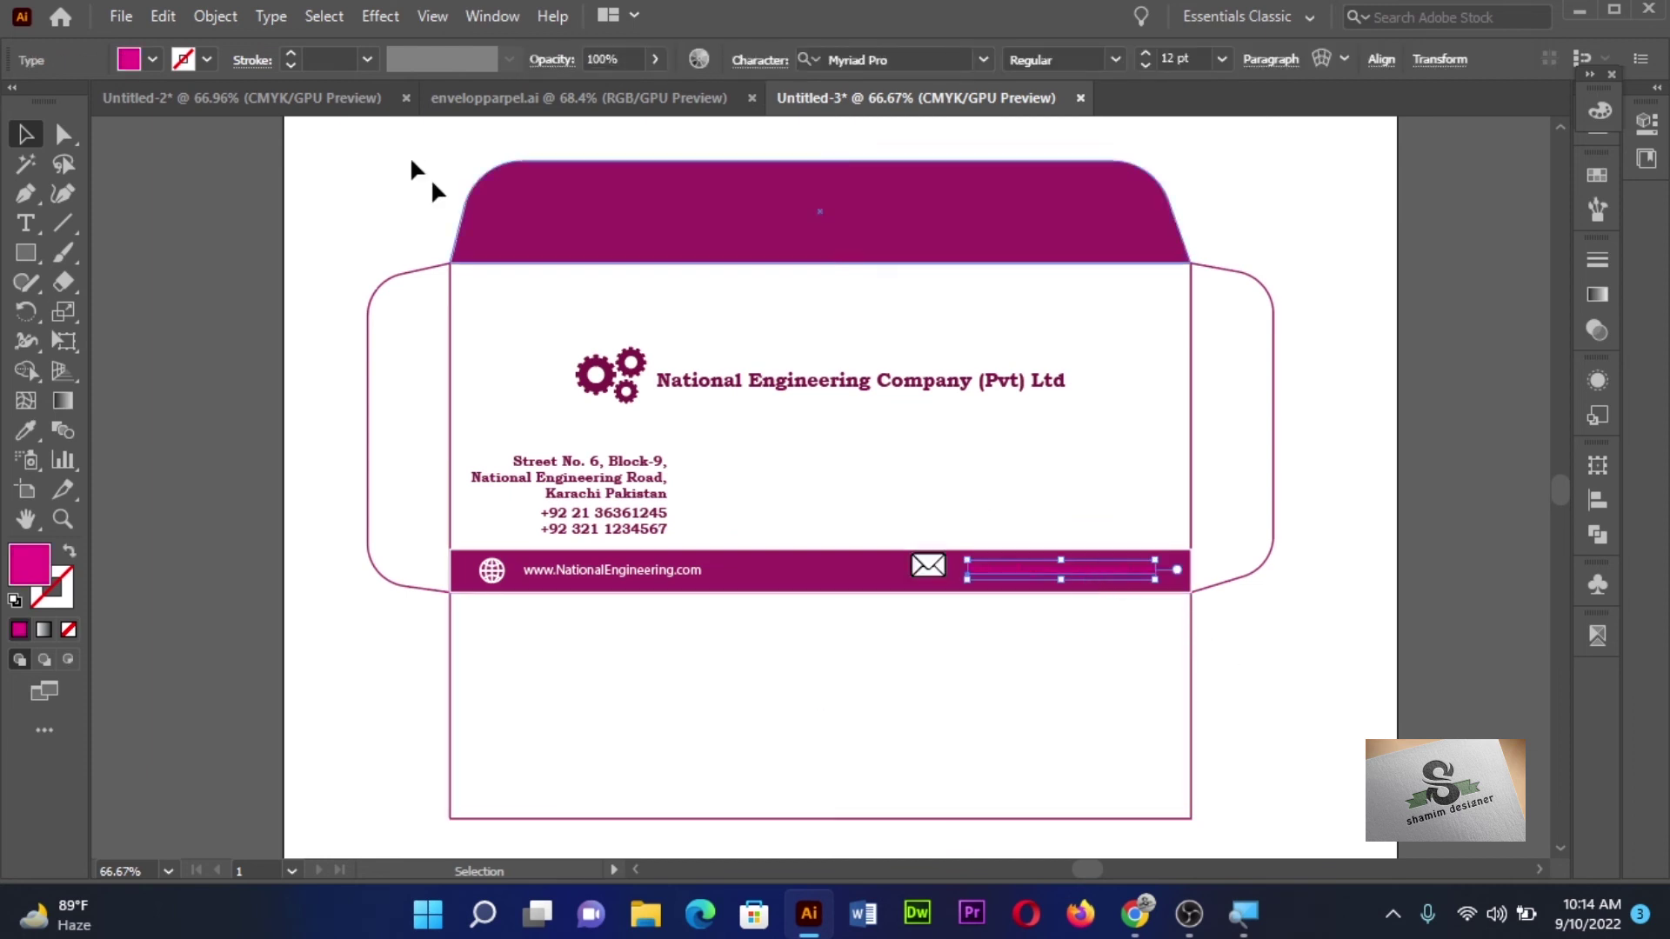
pyautogui.click(129, 64)
pyautogui.click(46, 101)
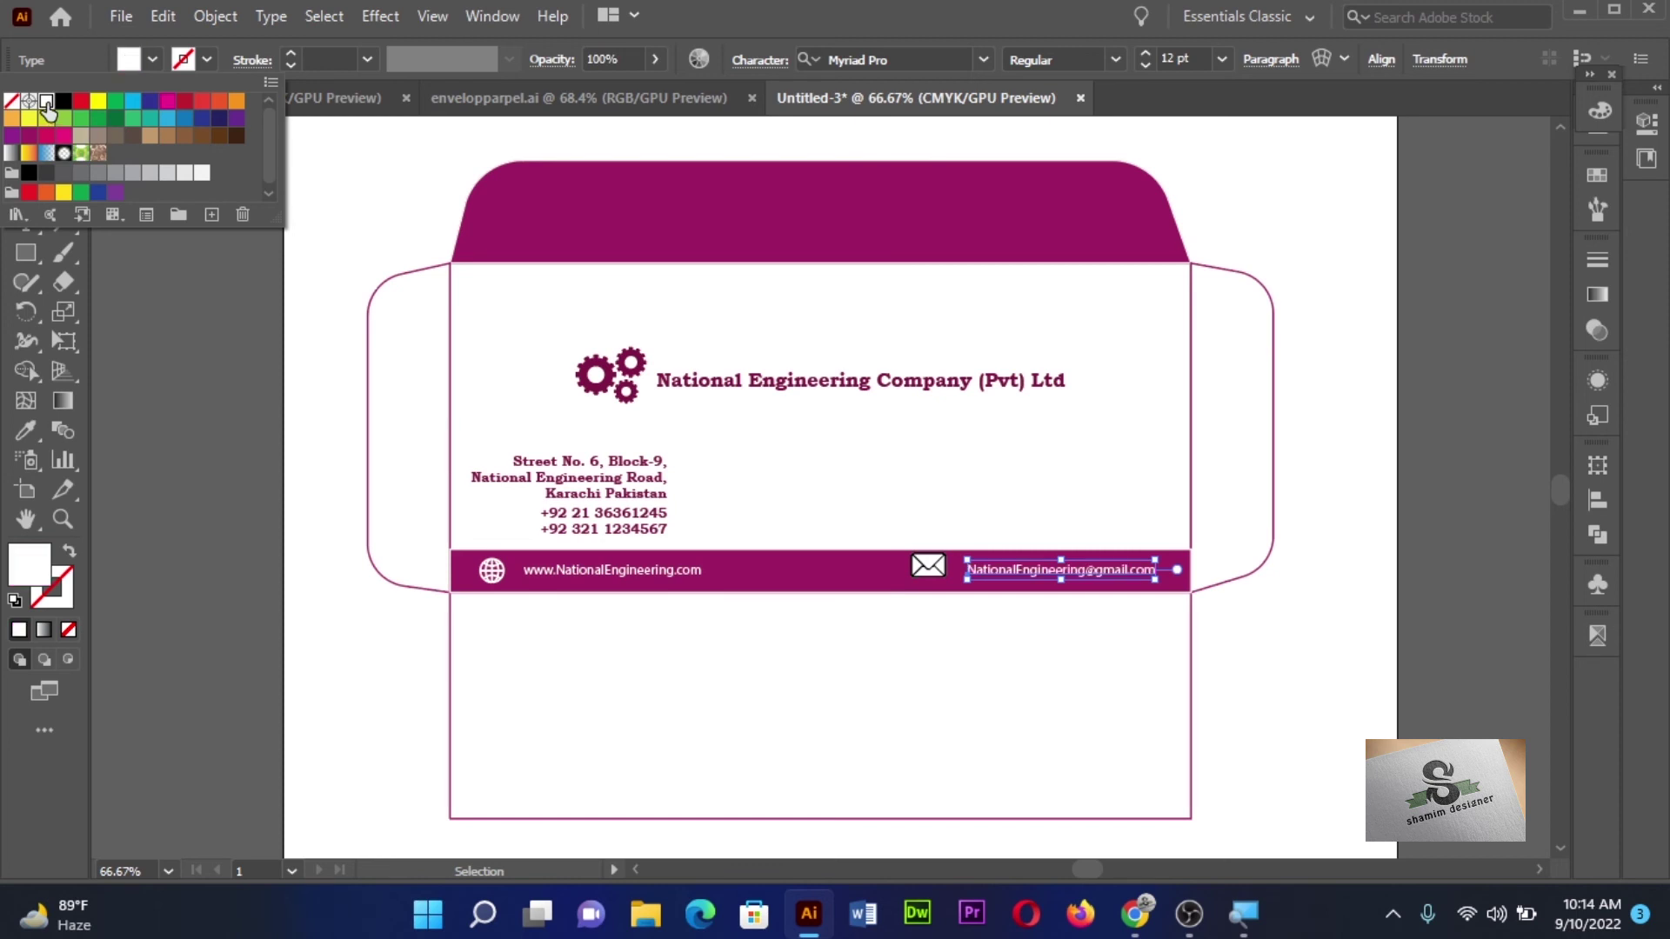
pyautogui.click(1247, 704)
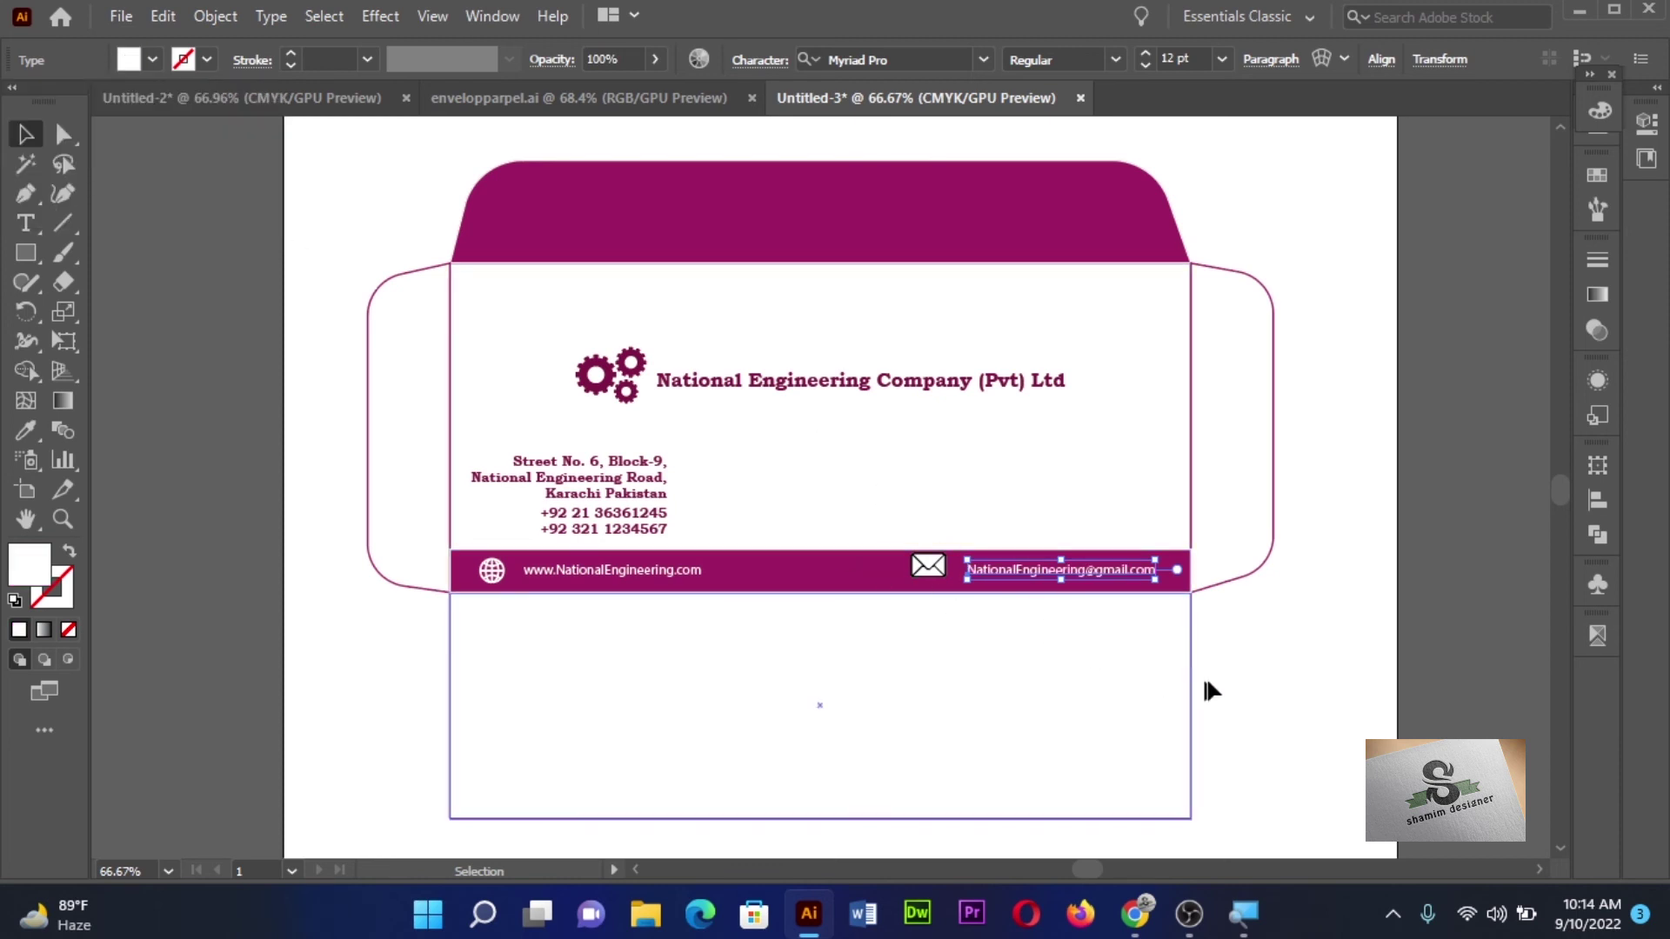
pyautogui.click(1301, 691)
# - Nudge the mail icon down and right to line up with the email text
pyautogui.click(927, 566)
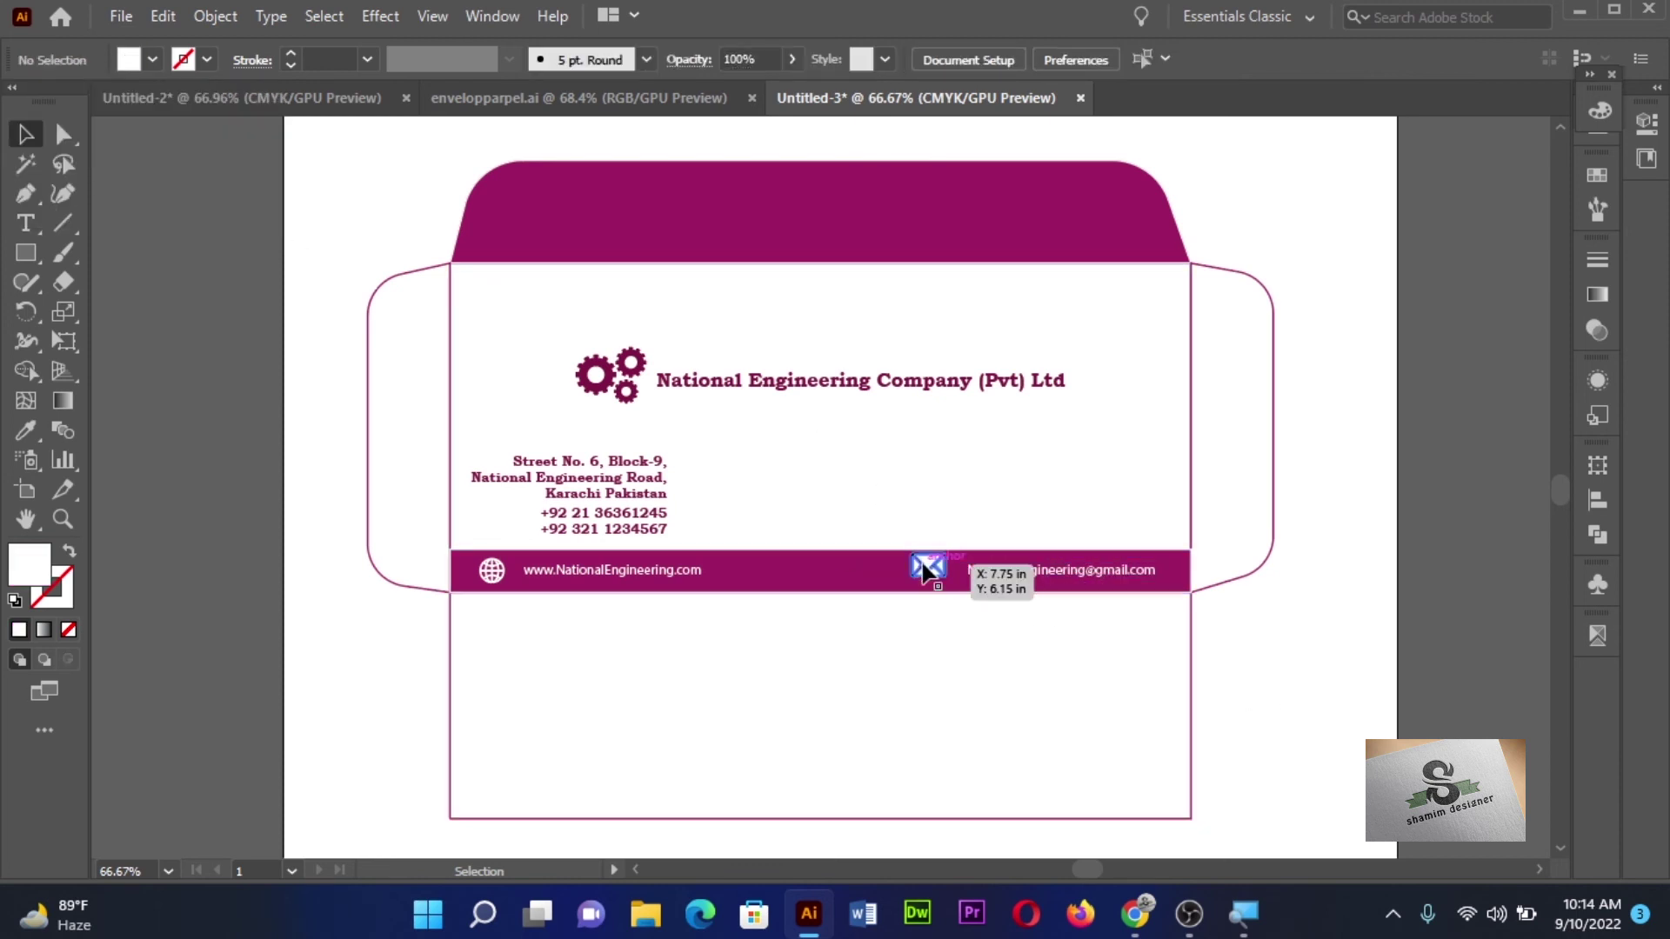
pyautogui.press('Down')
pyautogui.press('Down')
pyautogui.press('Right')
pyautogui.press('Right')
pyautogui.press('Right')
pyautogui.press('Right')
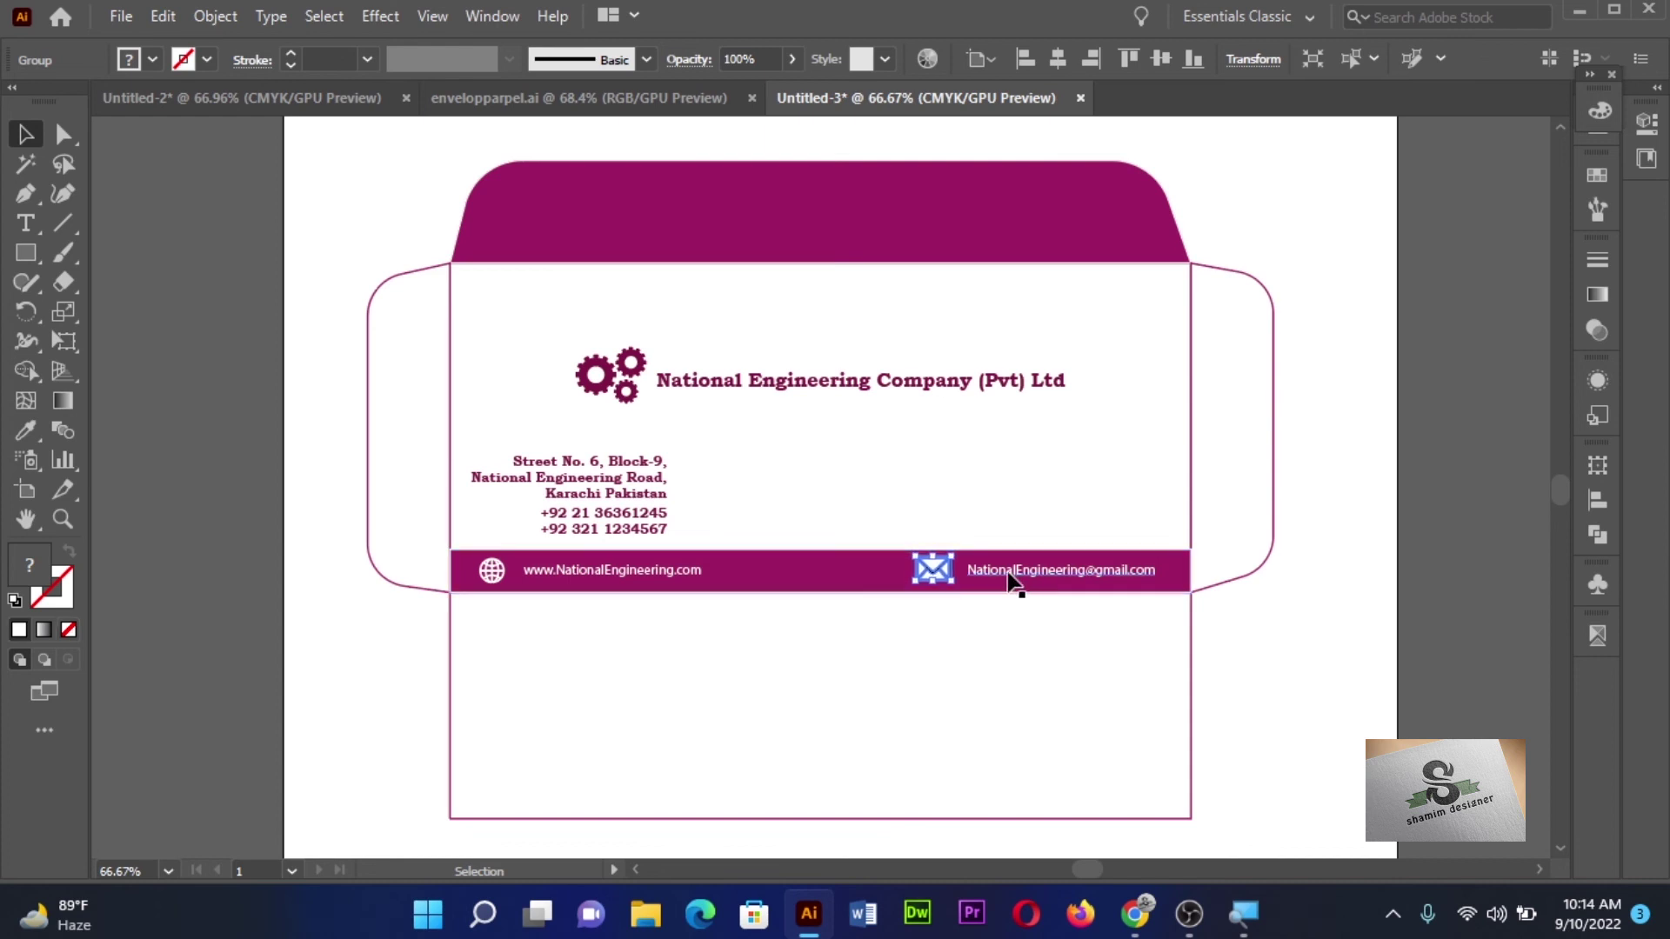
pyautogui.keyDown('shift'); pyautogui.click(1009, 572); pyautogui.keyUp('shift')
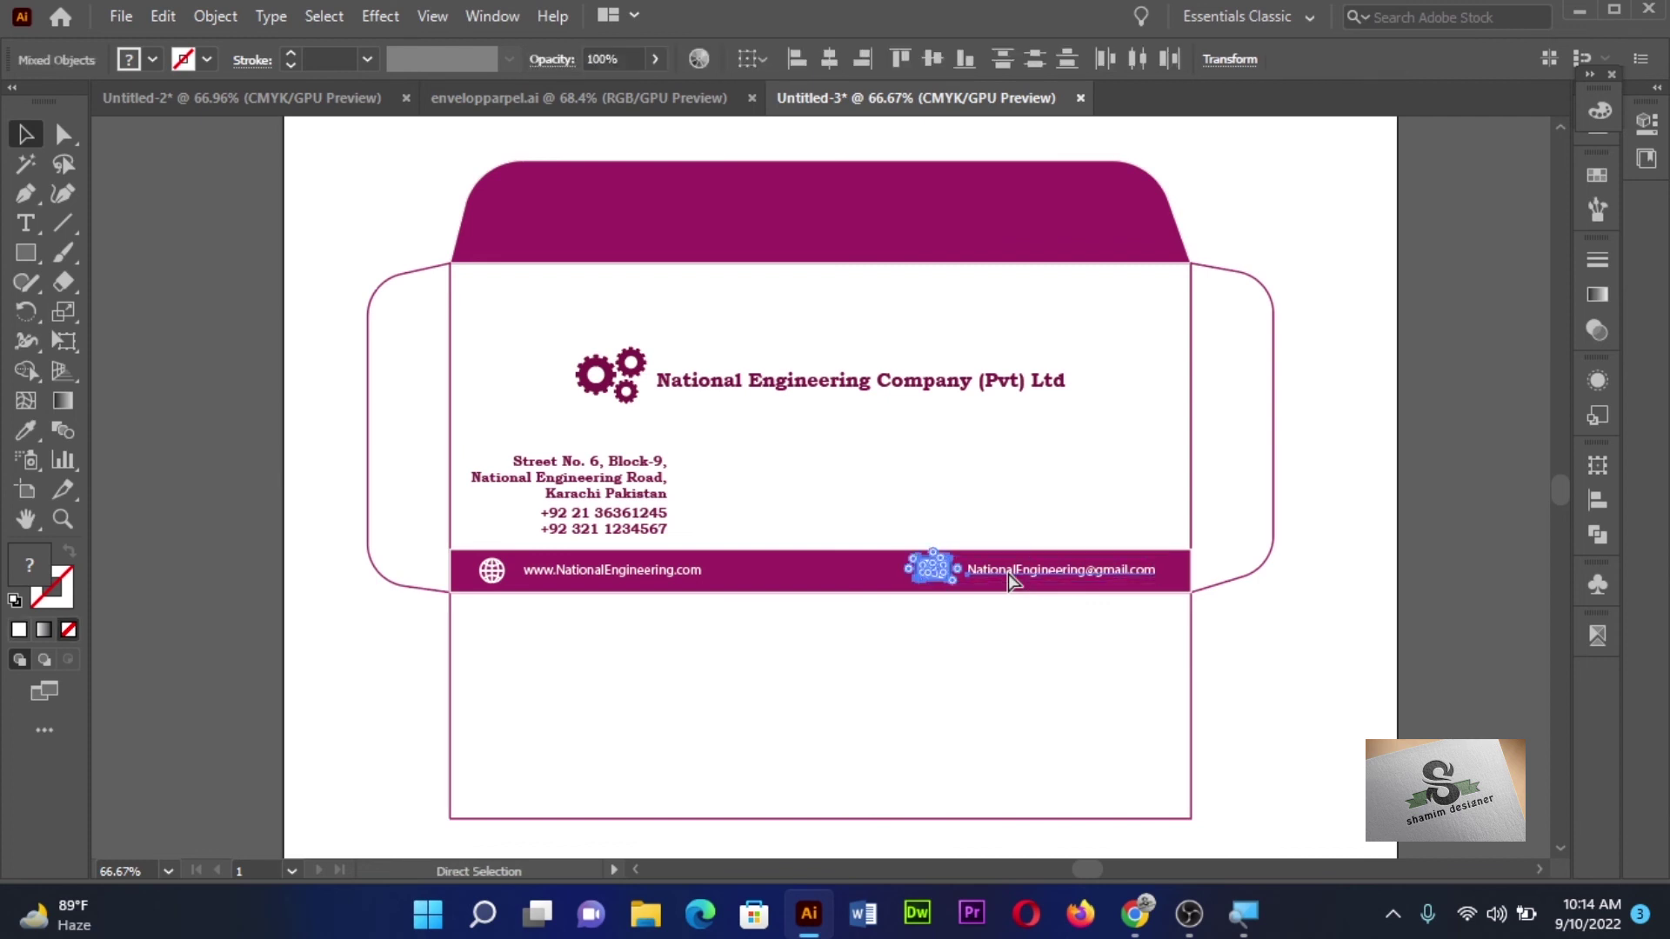
pyautogui.press('v')
pyautogui.click(1233, 692)
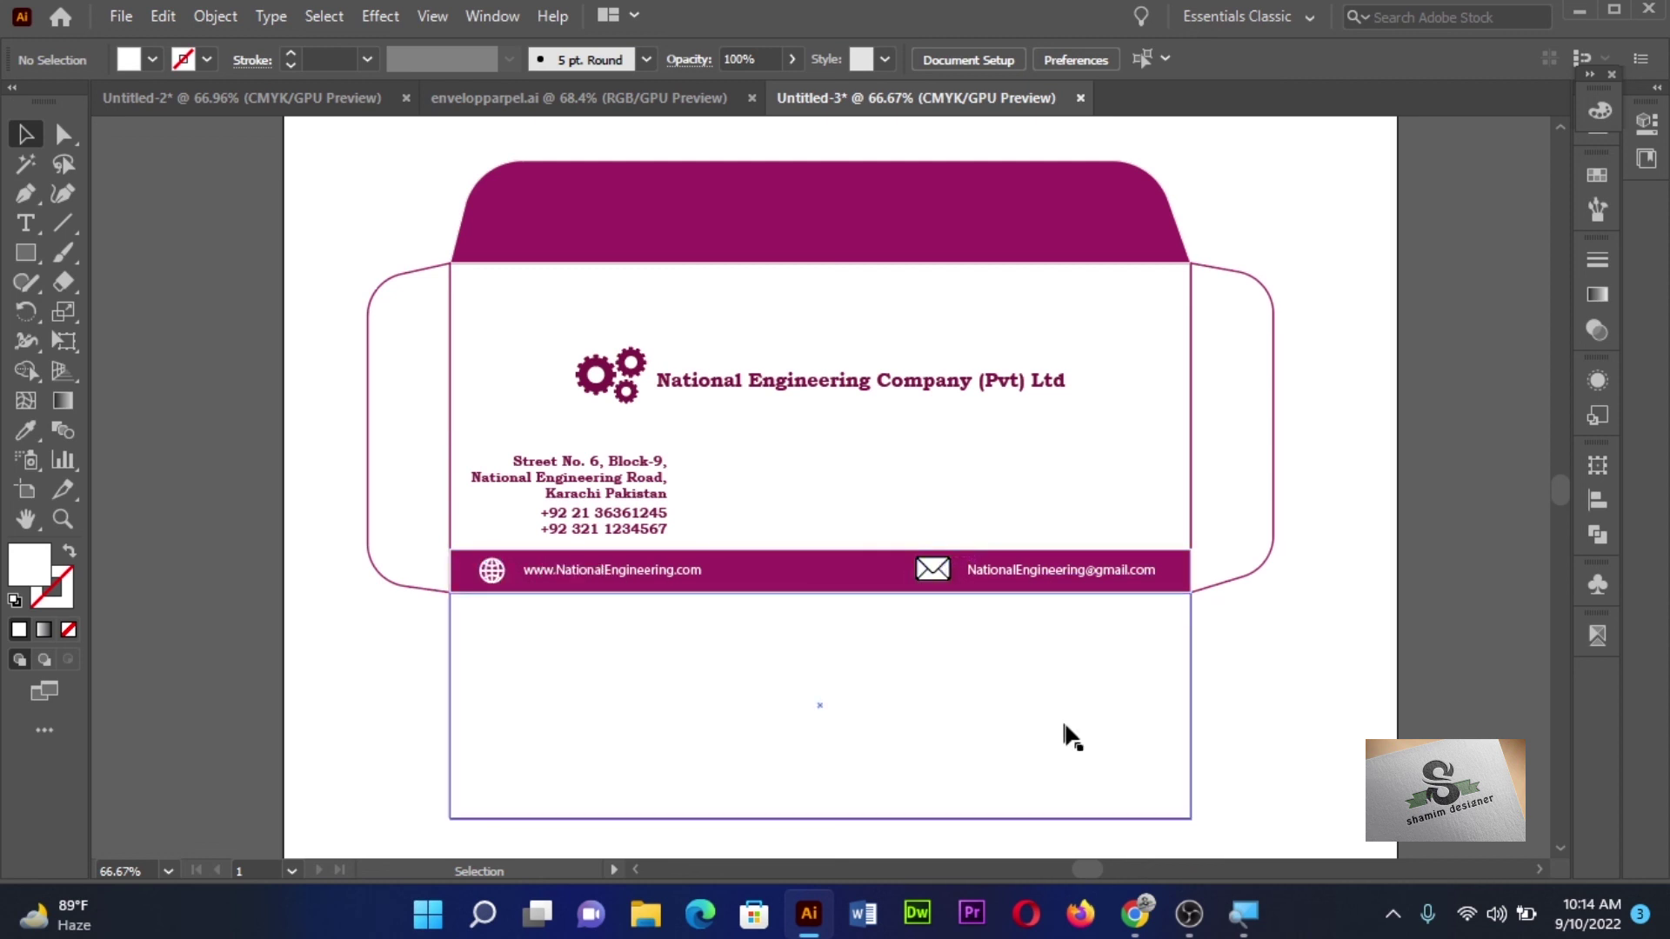
pyautogui.moveTo(1134, 913)
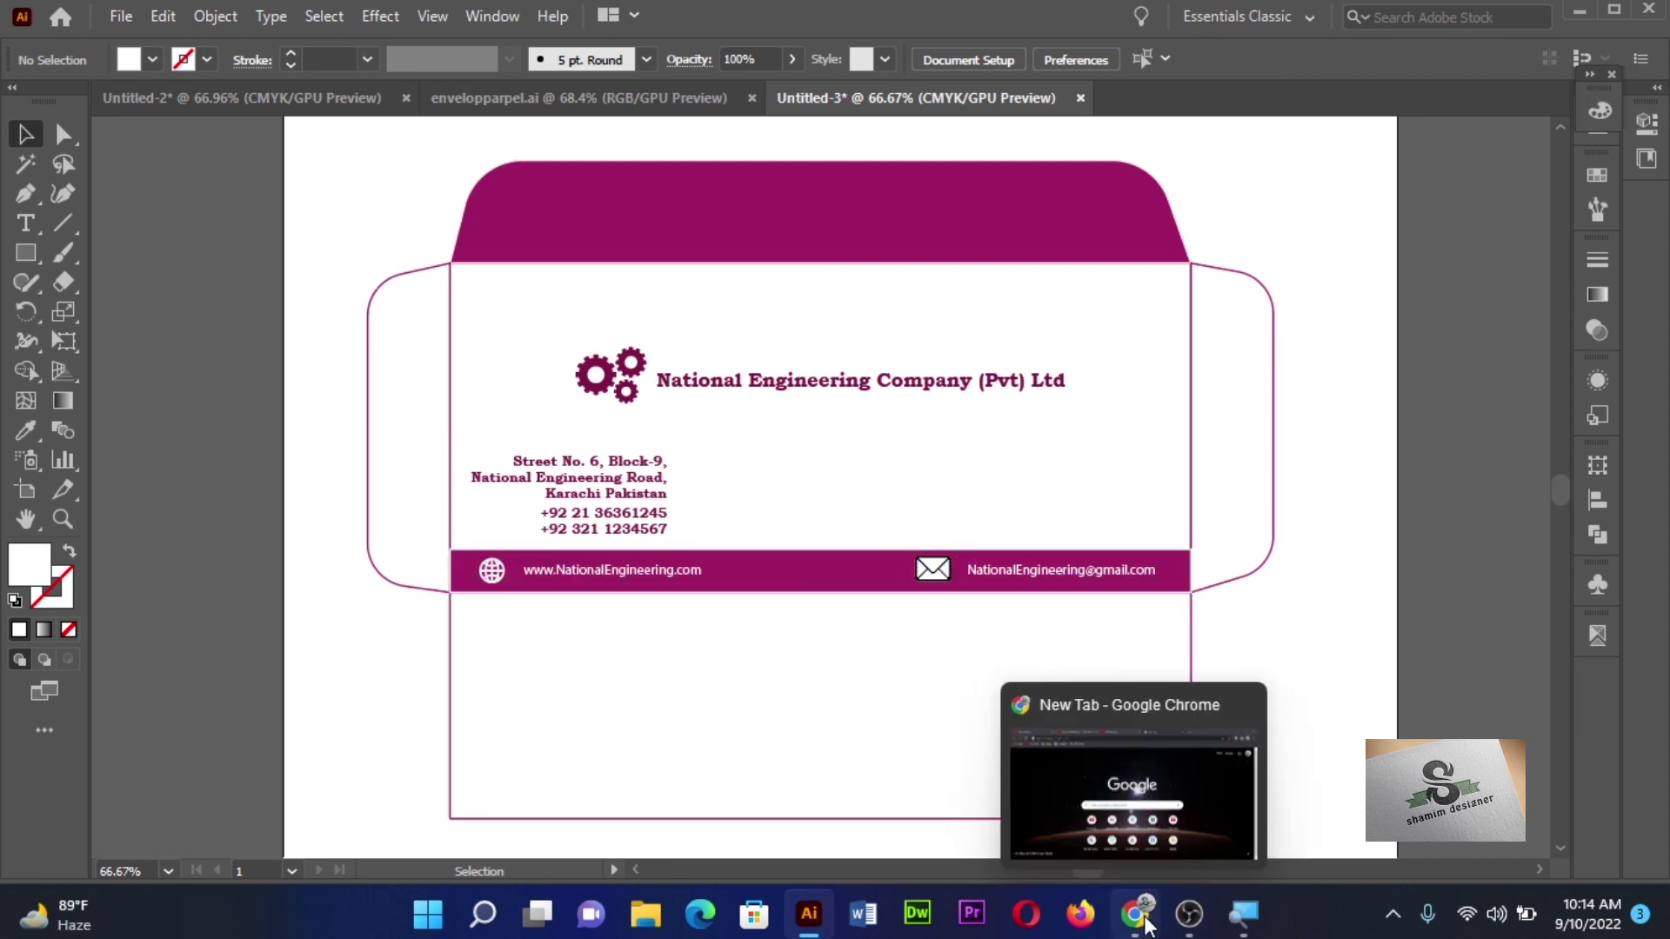
# - In Chrome, search Google for 'flat icon download' and open the Flaticon website
pyautogui.click(1146, 920)
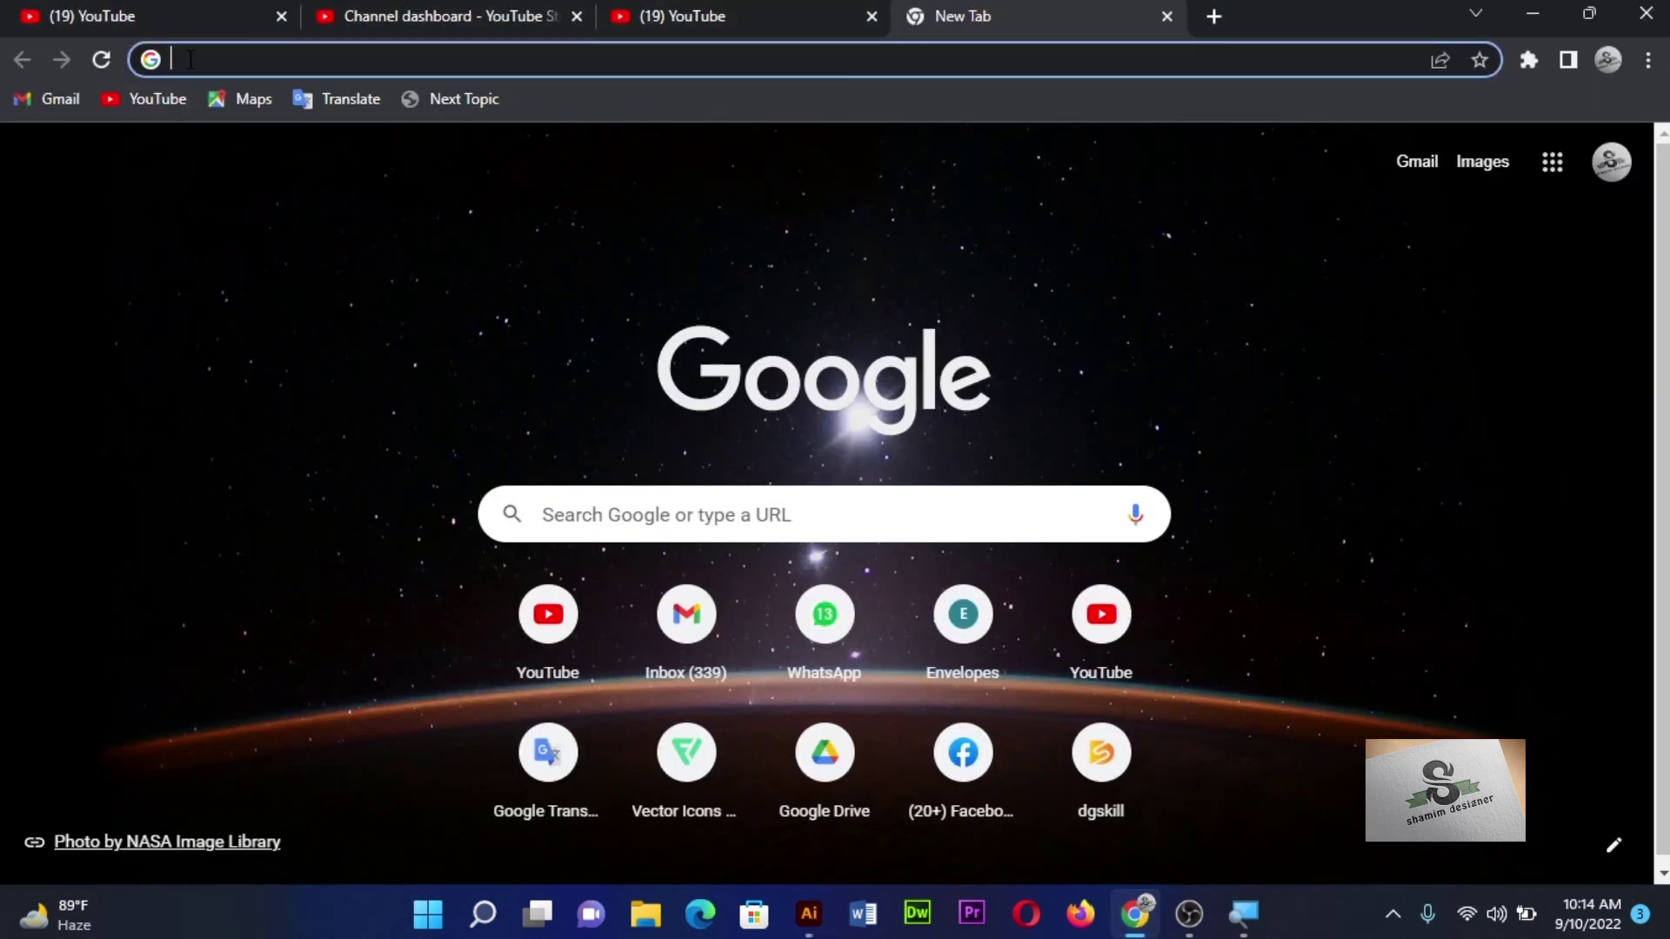
pyautogui.write('fl')
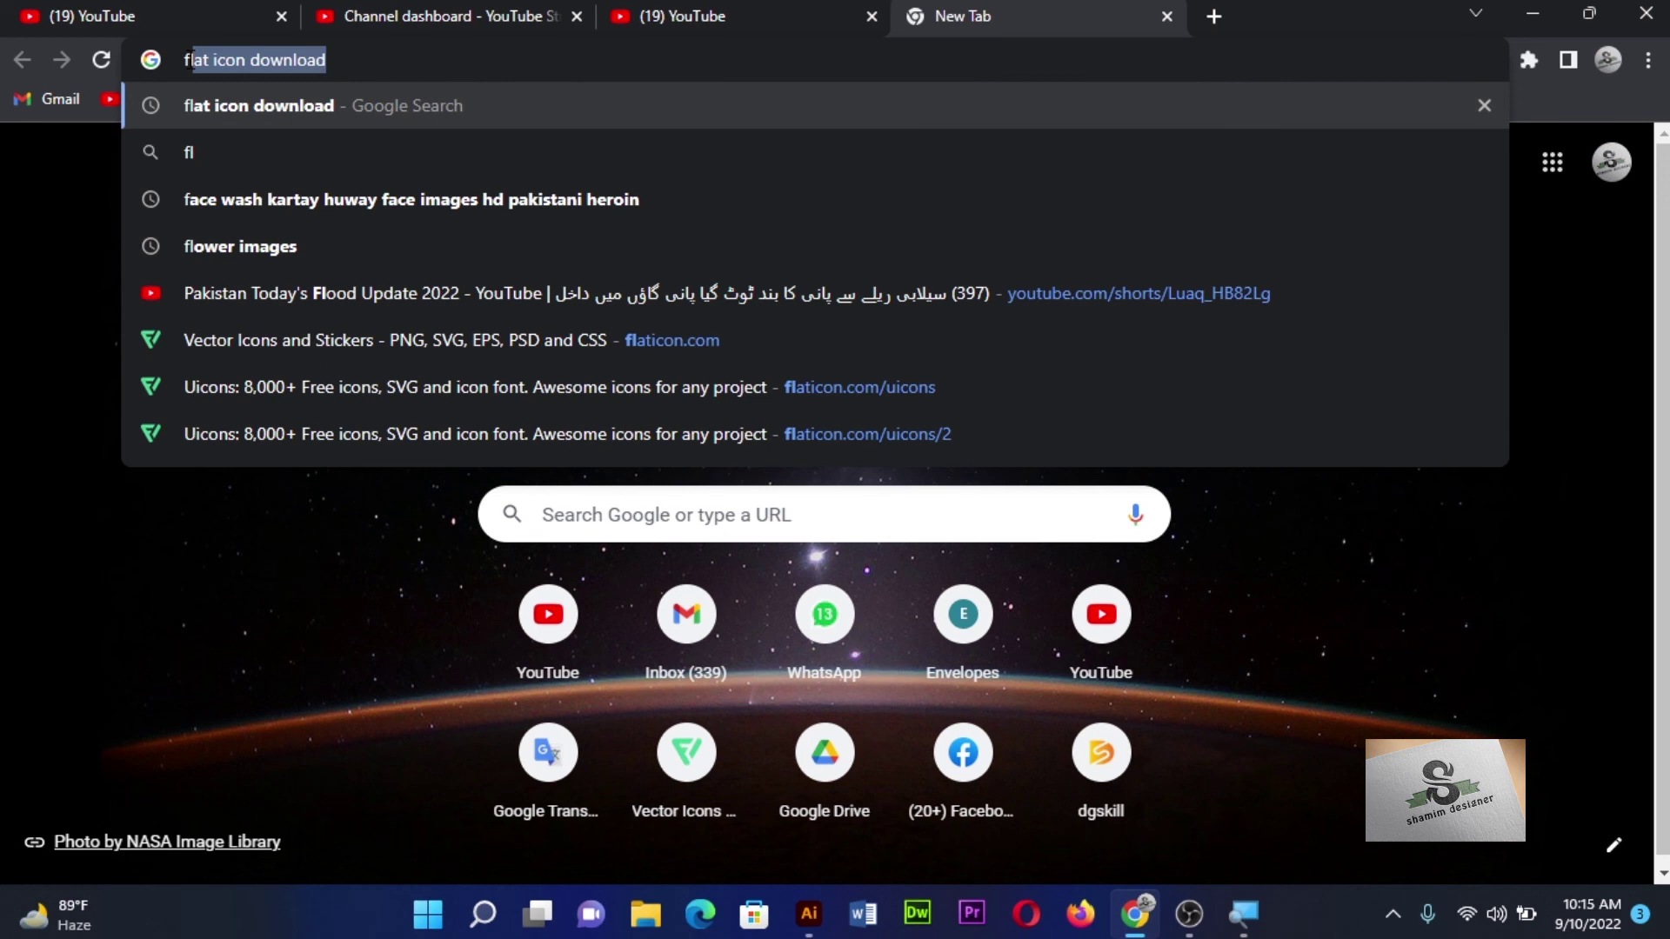
pyautogui.write('at')
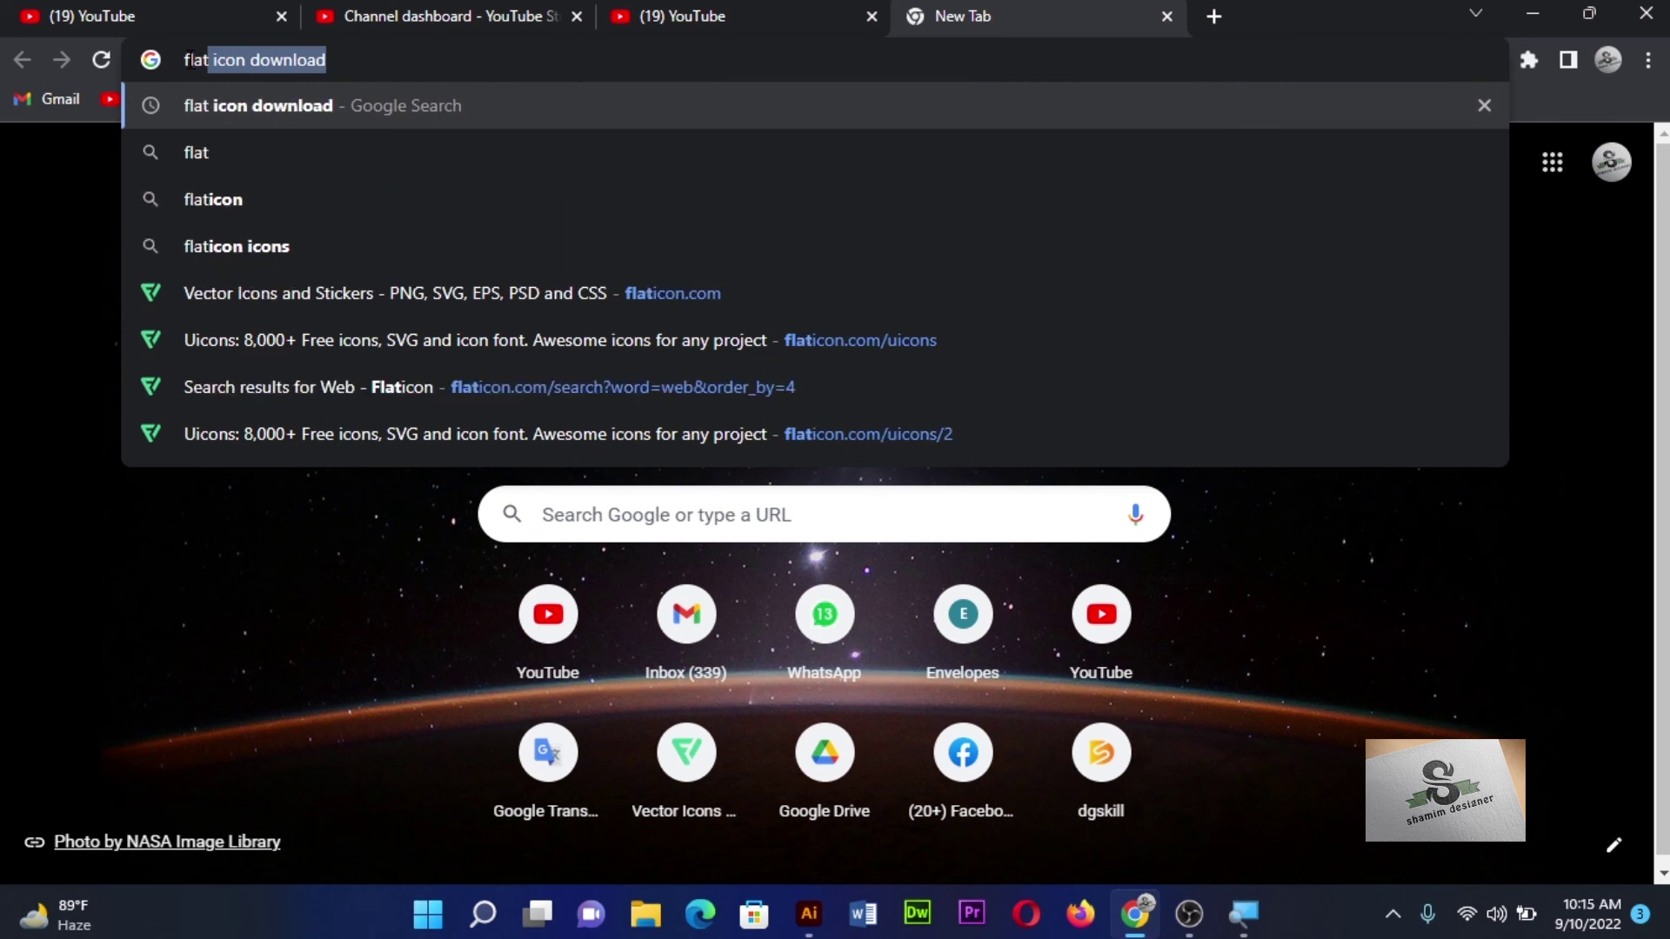
pyautogui.click(278, 99)
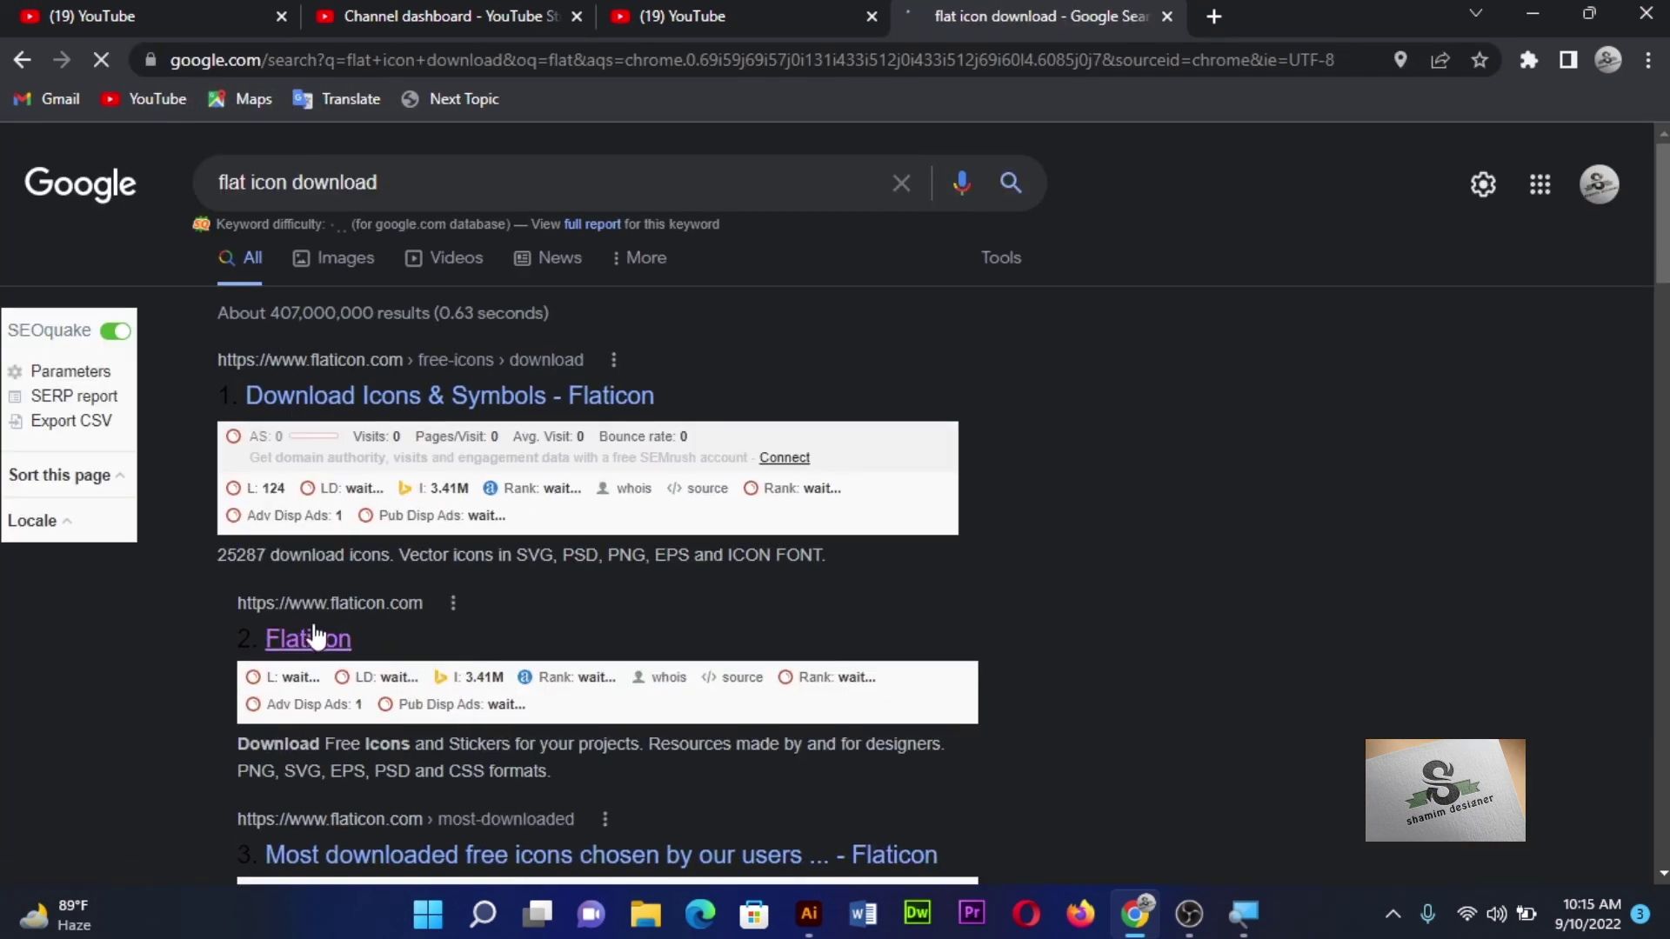
pyautogui.click(320, 643)
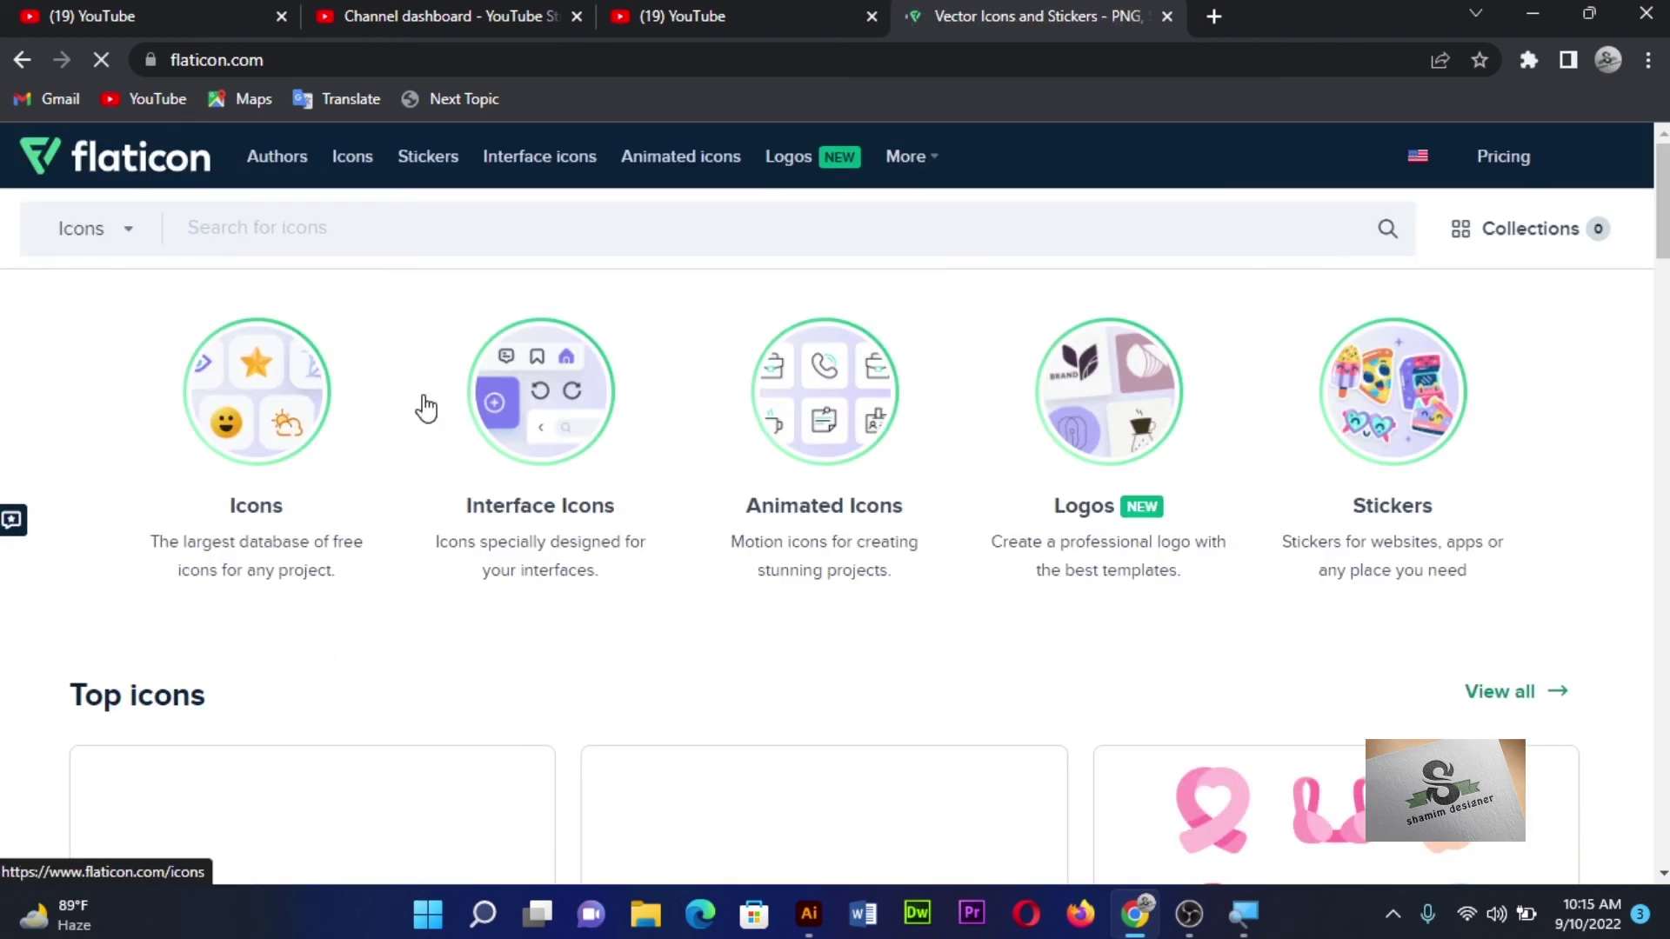
# - Search Flaticon for 'whatsapp' icons, browse the results, then return to the Illustrator envelope
pyautogui.click(223, 226)
pyautogui.write('what')
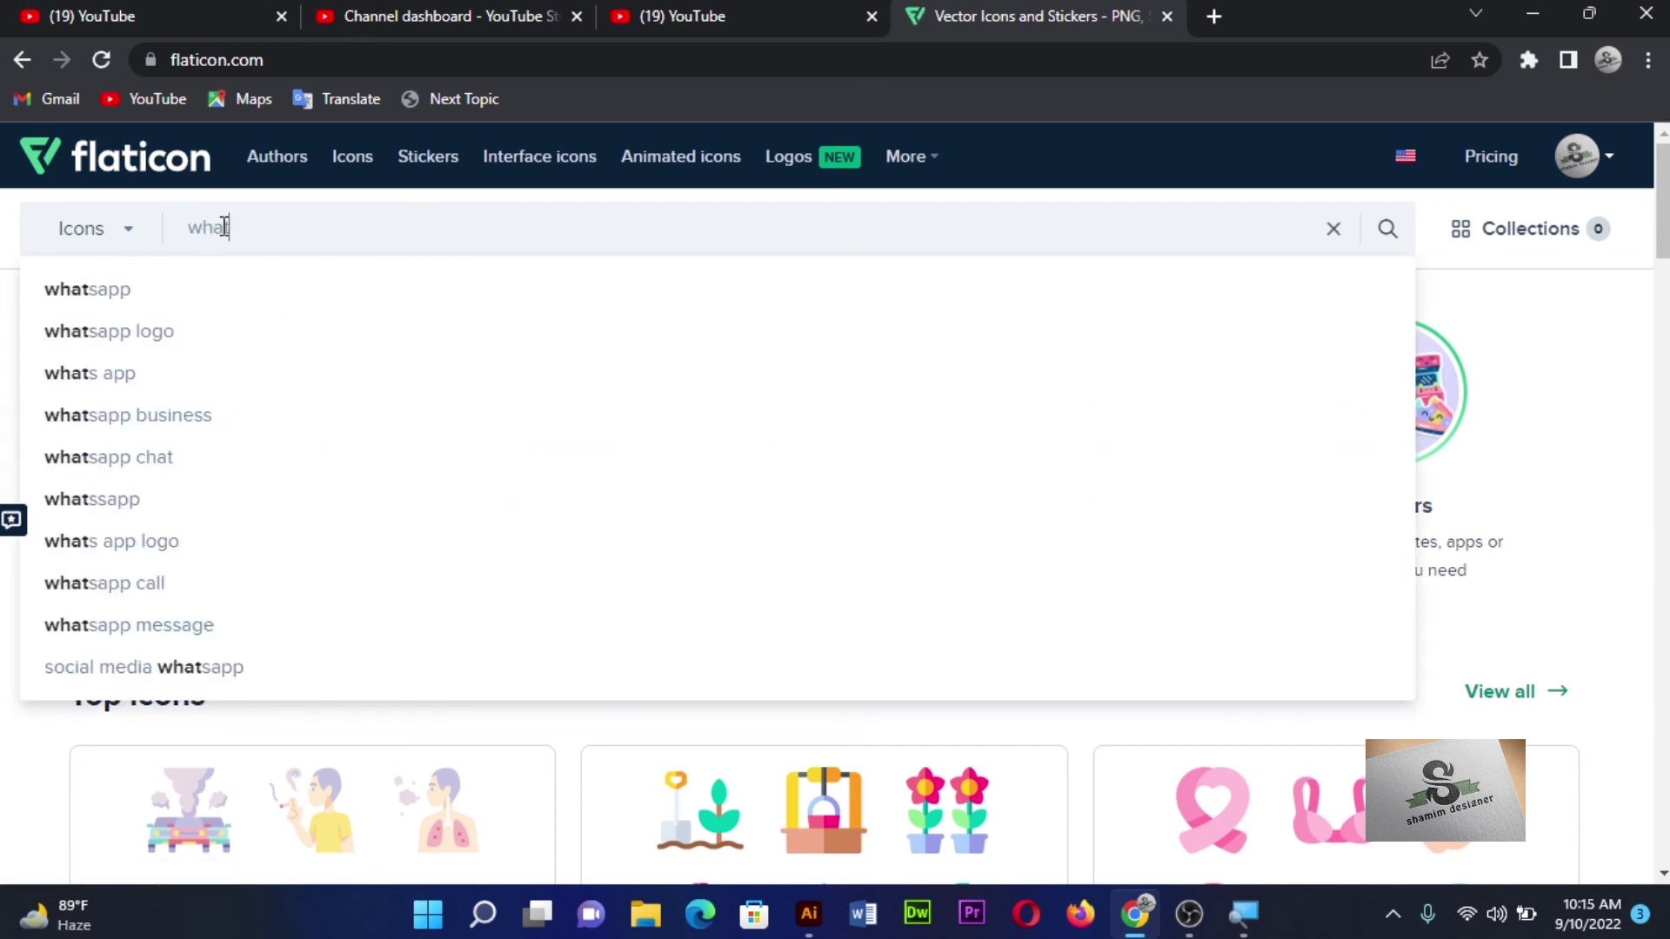
pyautogui.click(134, 294)
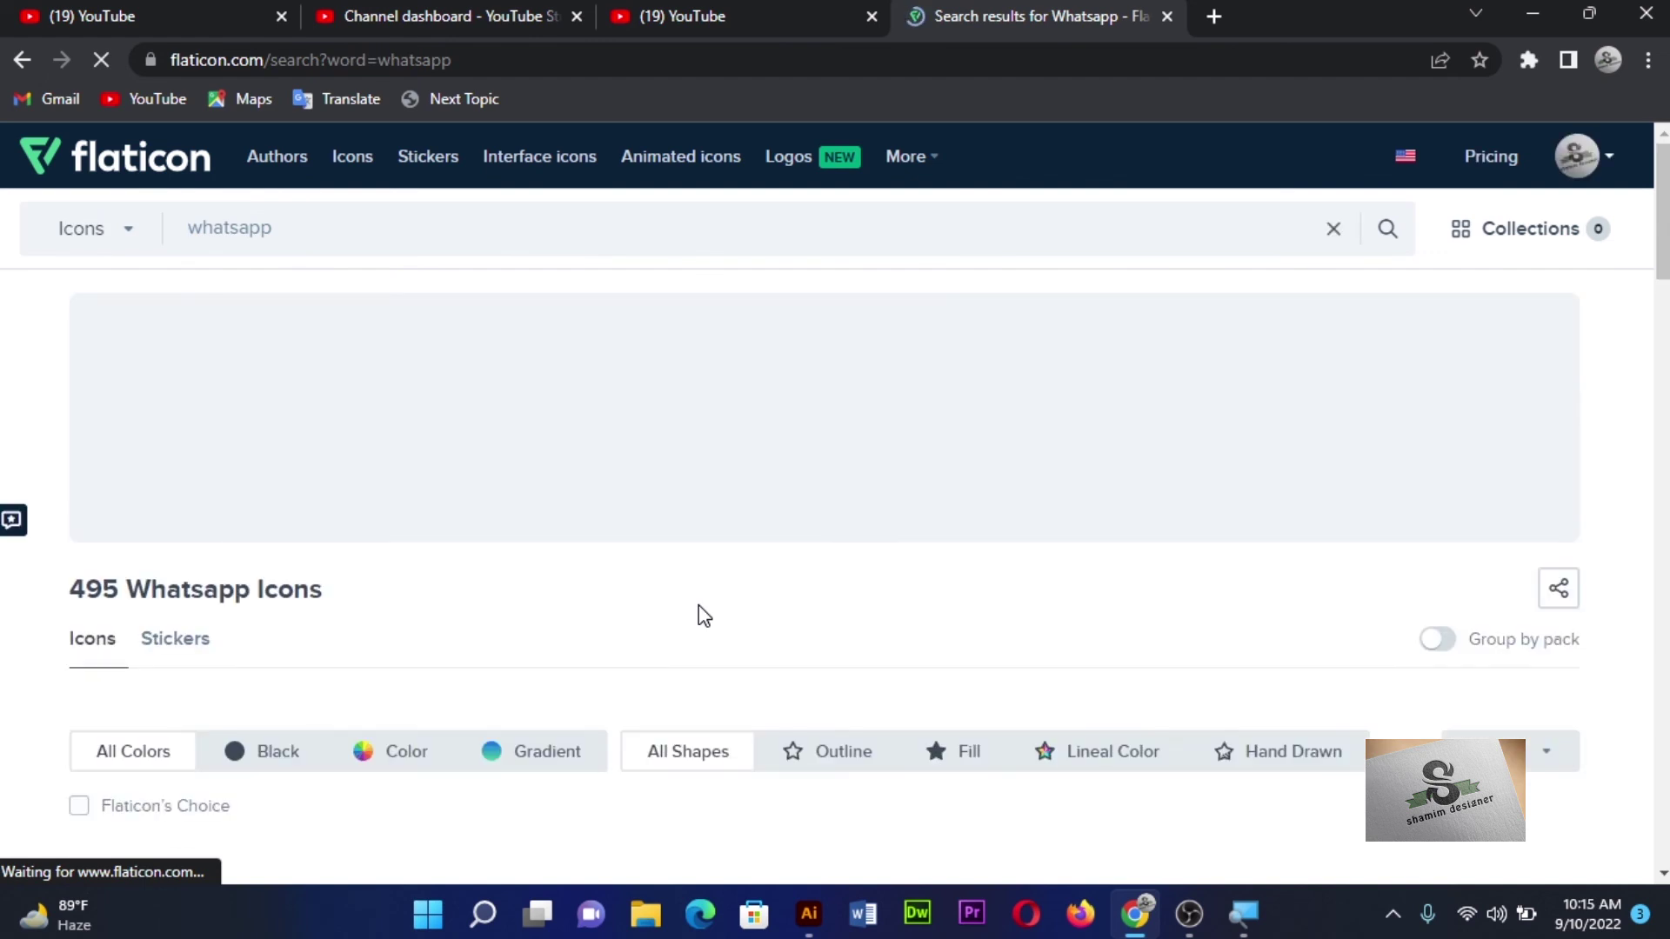
pyautogui.scroll(-5, 700, 626)
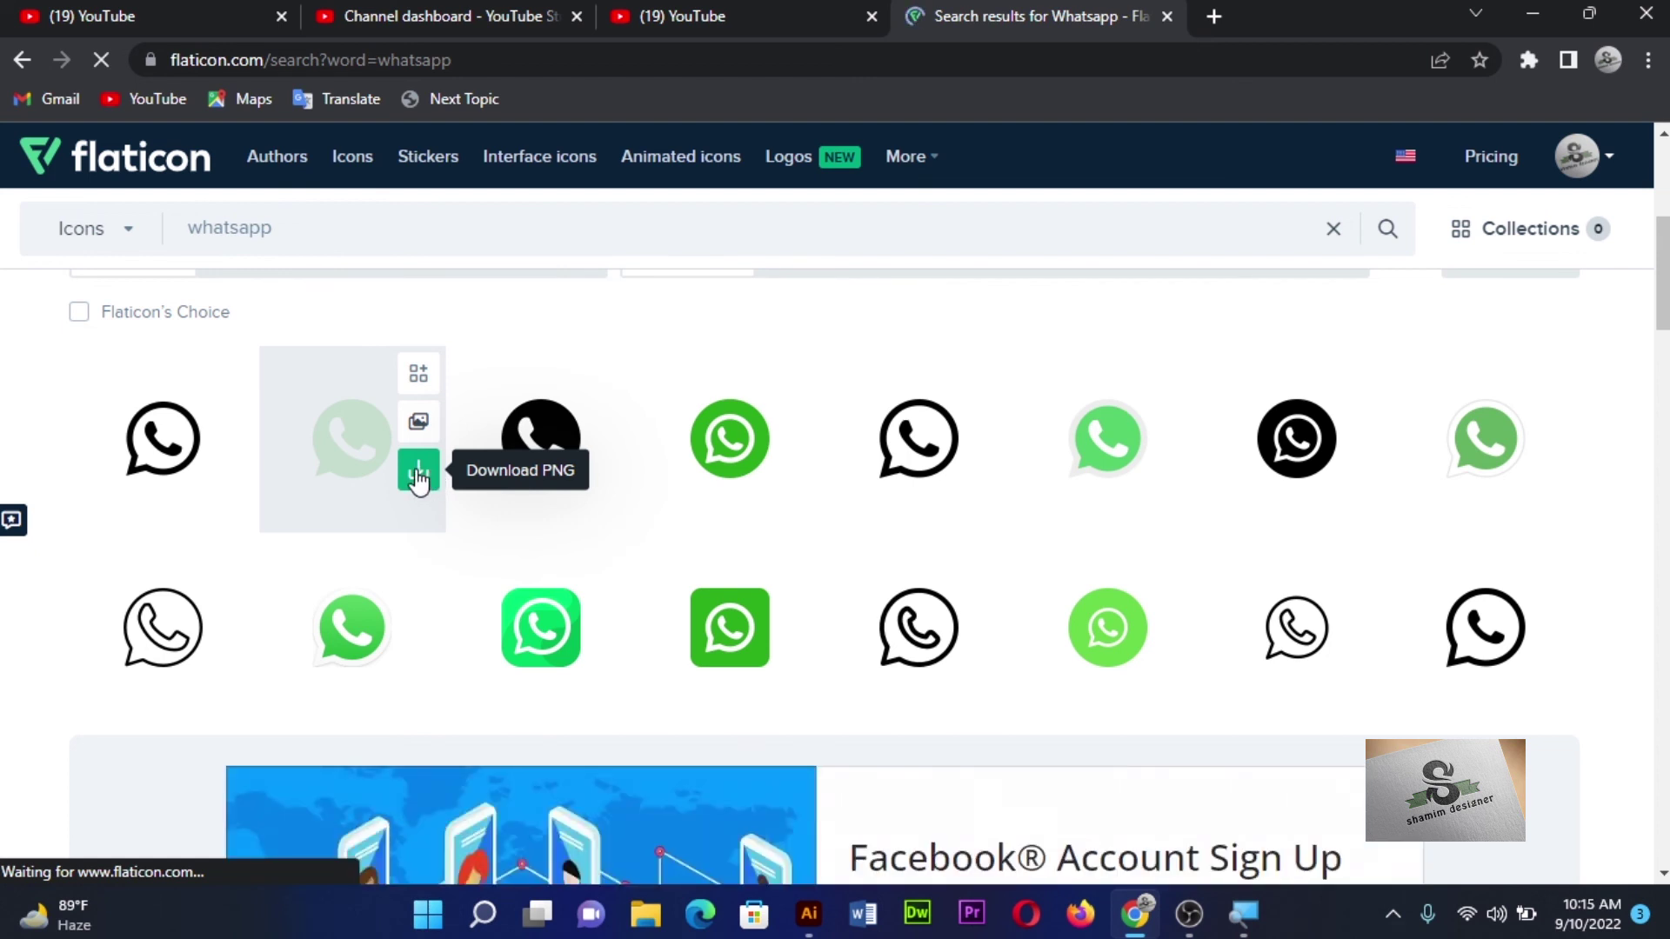
pyautogui.scroll(5, 400, 435)
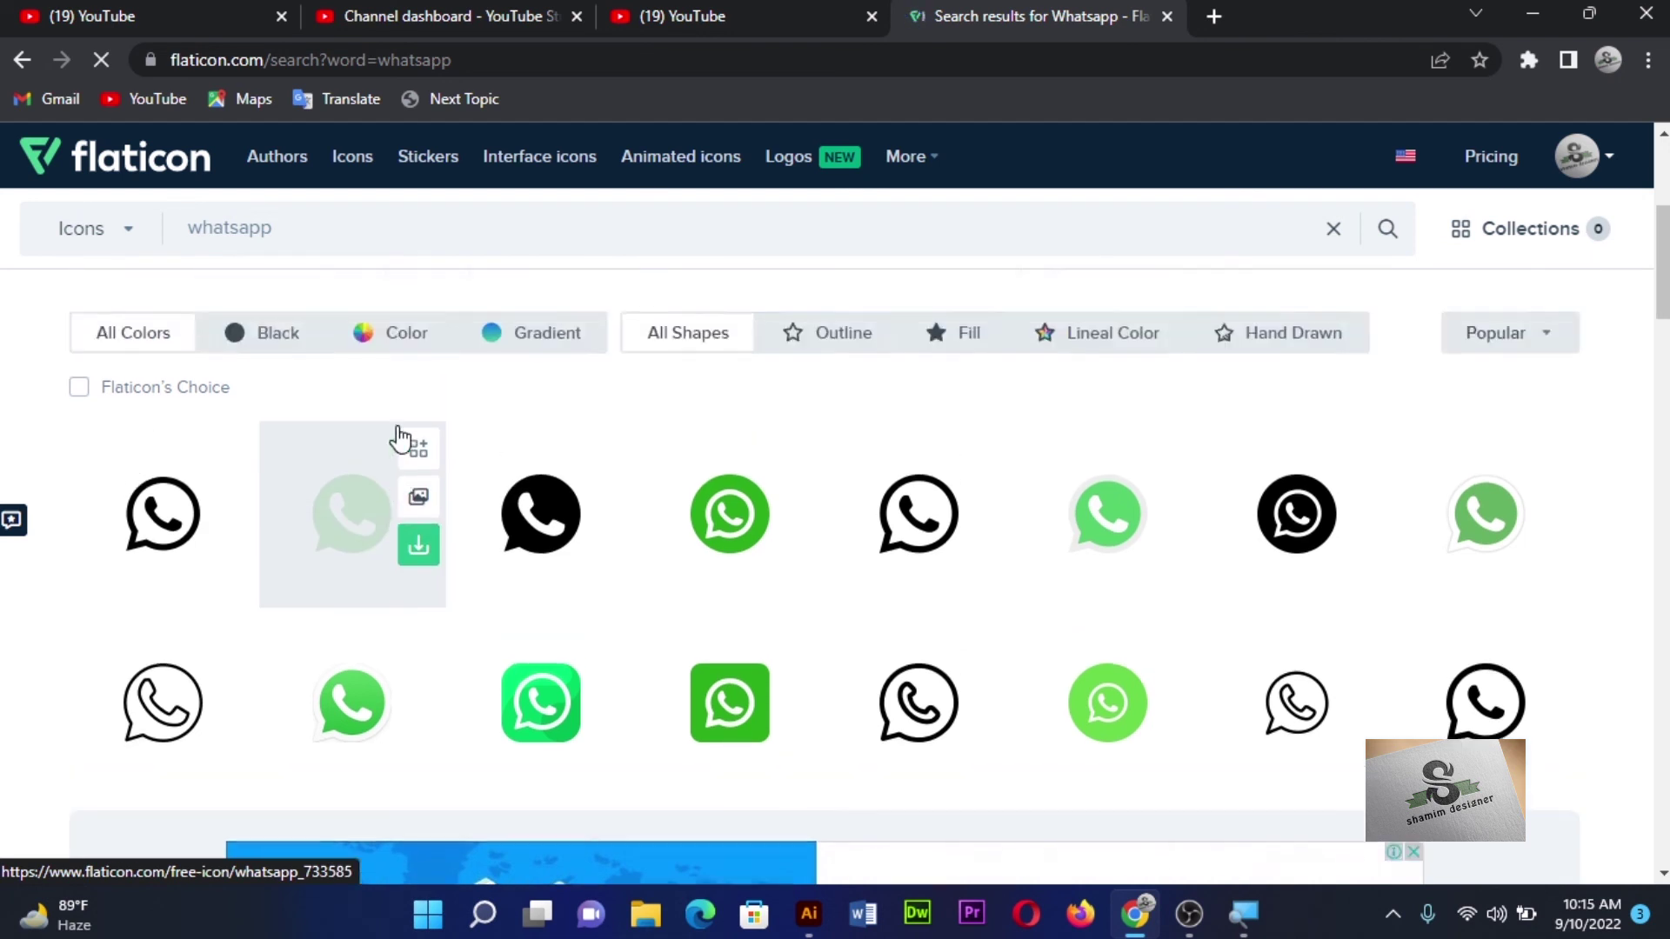
pyautogui.scroll(1, 400, 417)
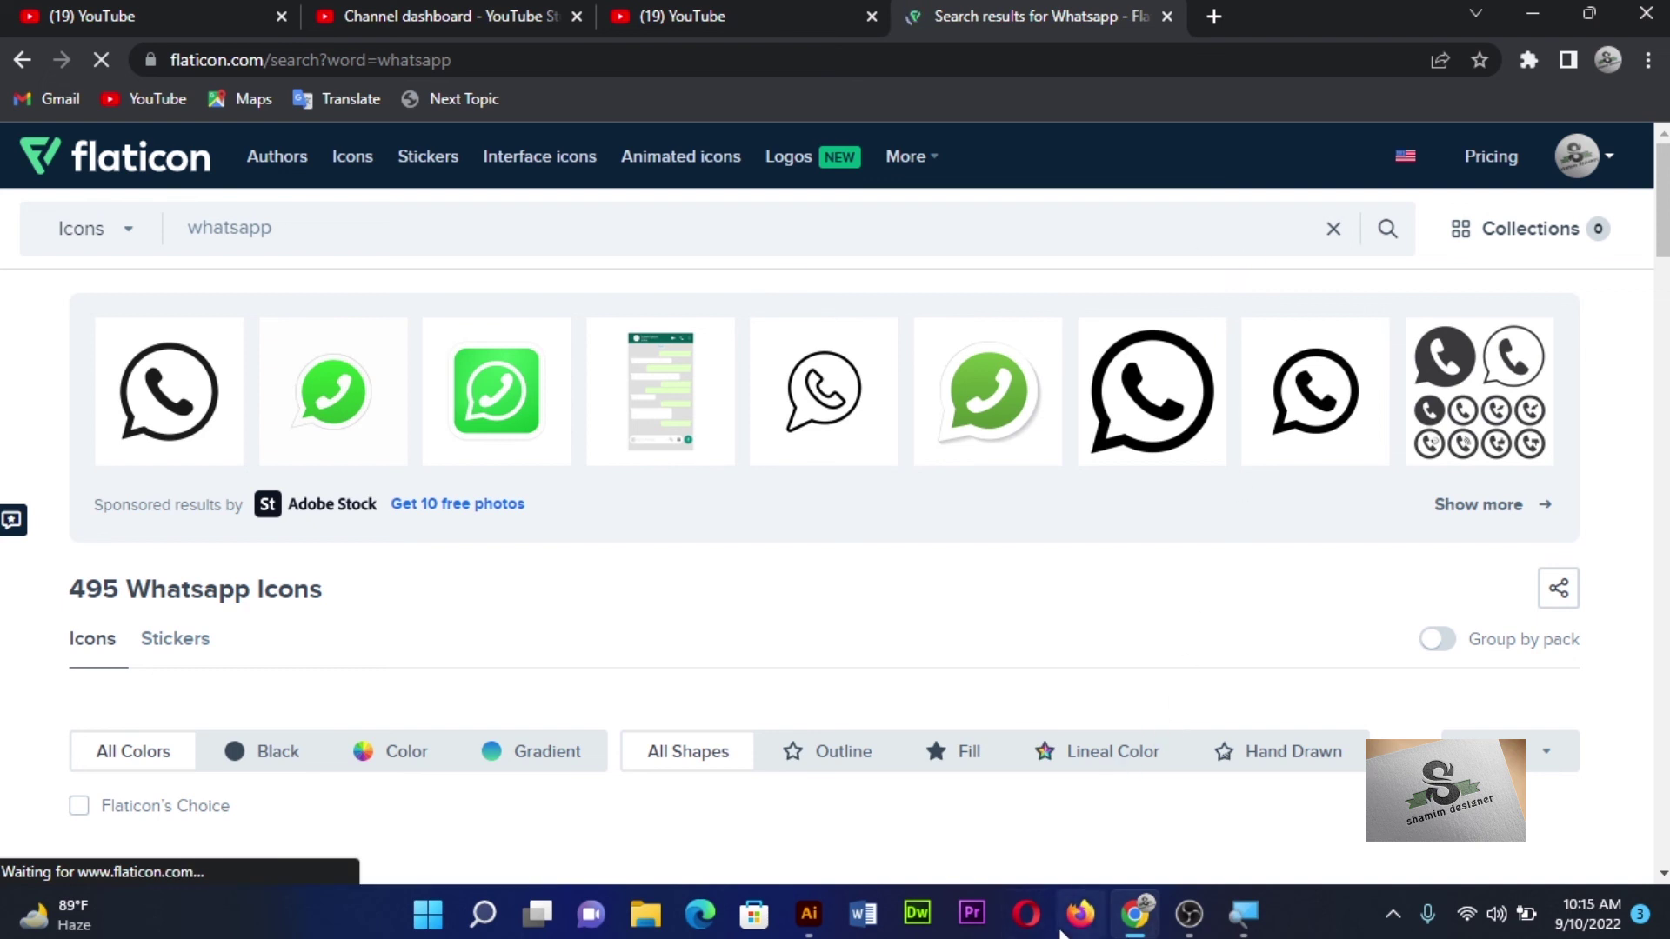
pyautogui.moveTo(807, 913)
pyautogui.click(755, 870)
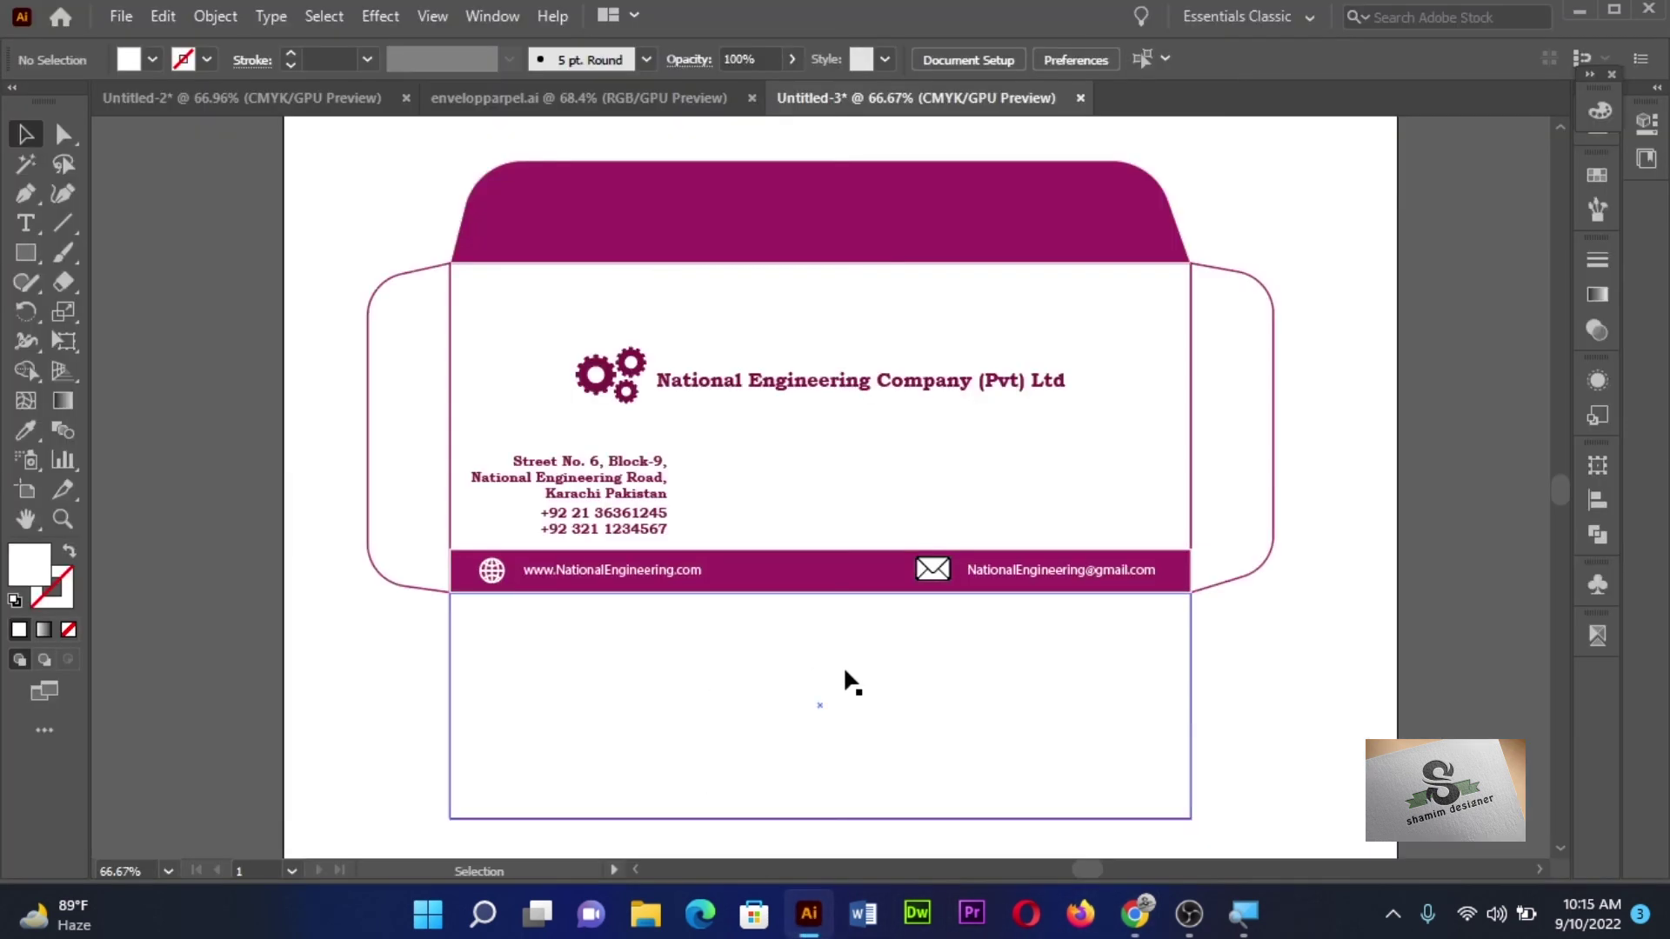